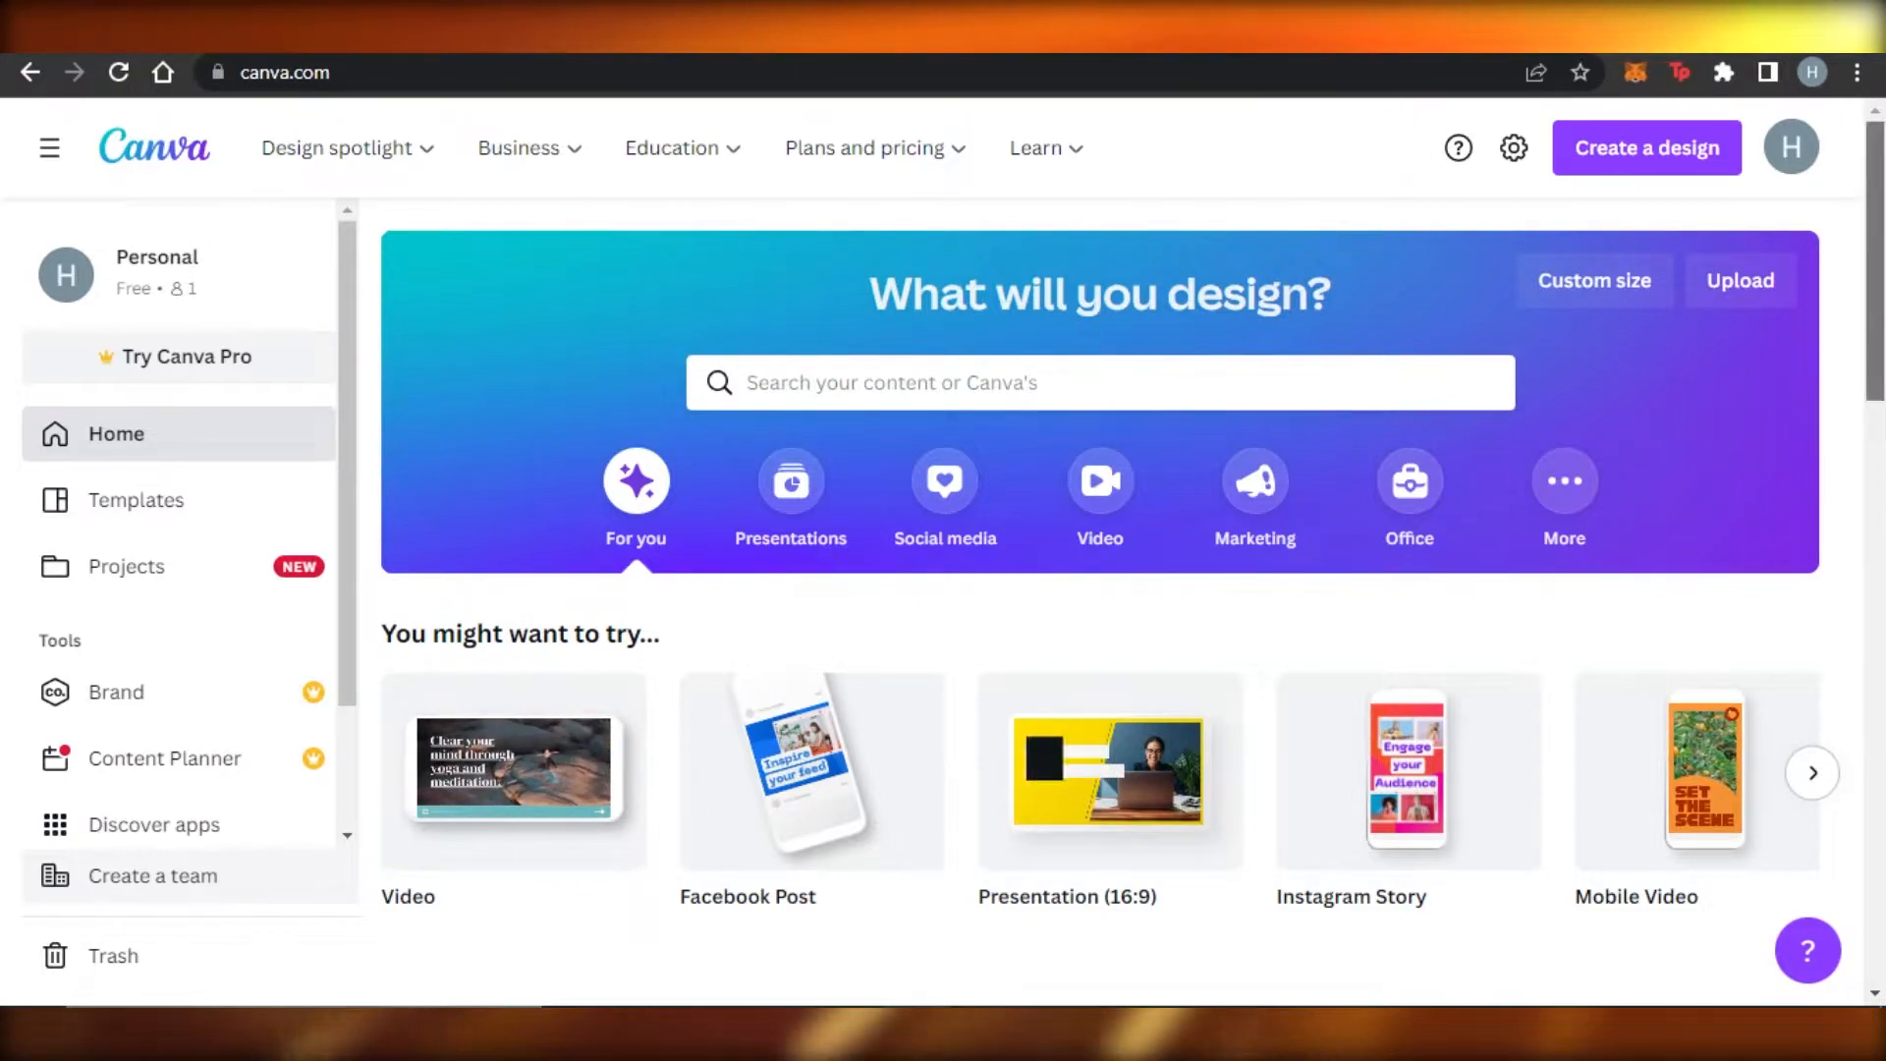
{"action": "scroll", "coordinate": [1100, 600], "scroll_direction": "down", "scroll_amount": 2}
{"action": "scroll", "coordinate": [1100, 600], "scroll_direction": "up", "scroll_amount": 2}
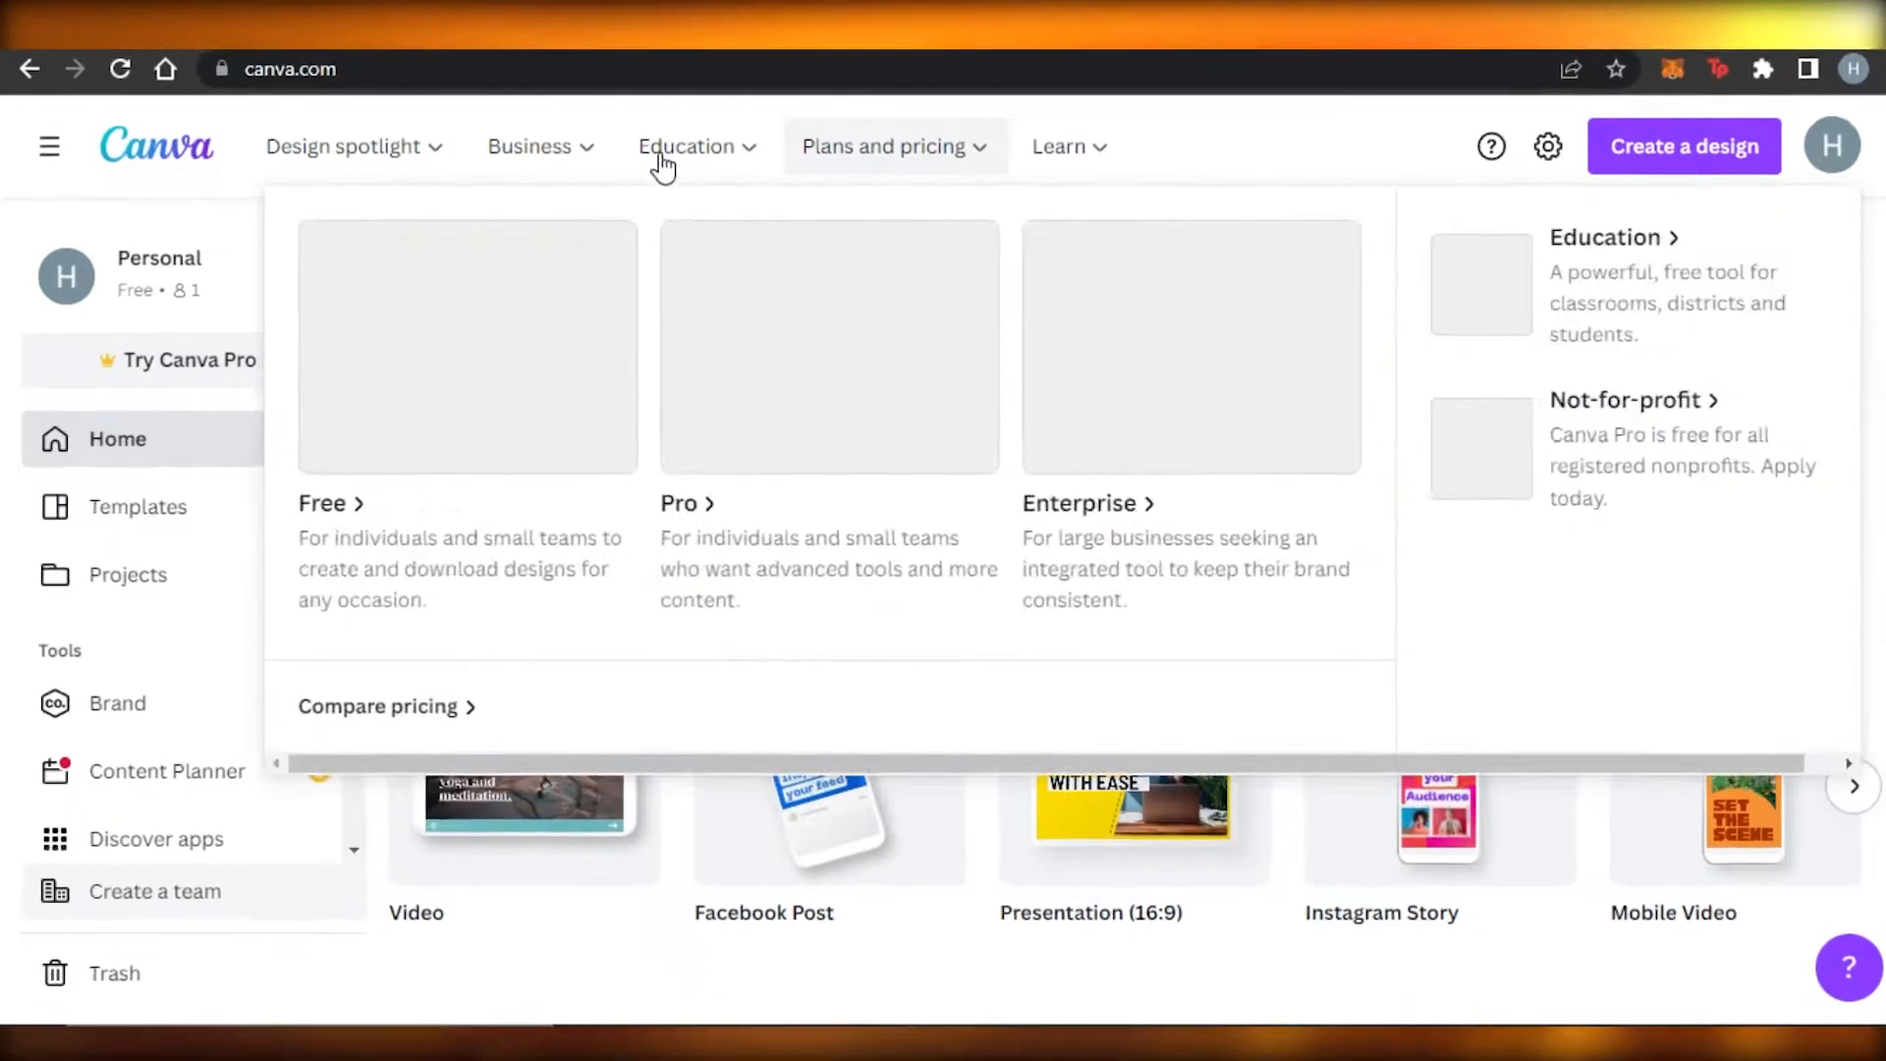
{"action": "mouse_move", "coordinate": [531, 149]}
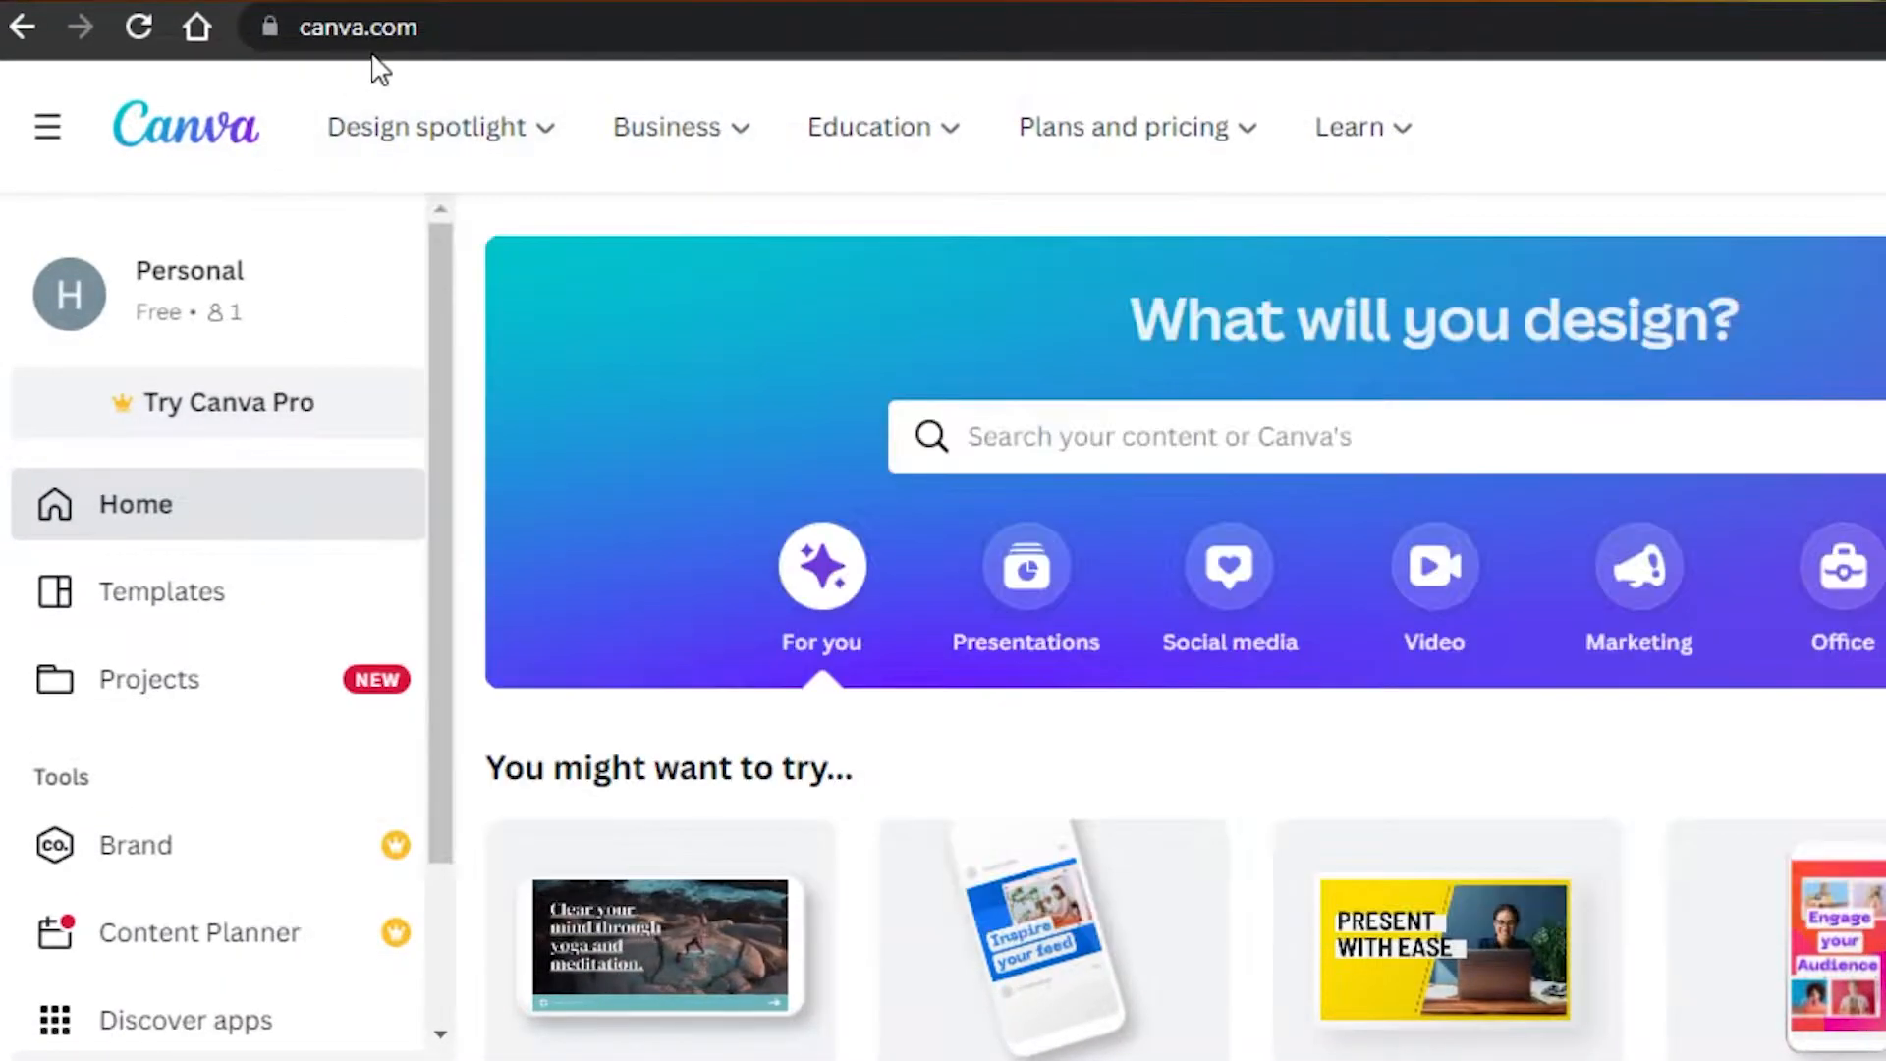
{"action": "left_click_drag", "start_coordinate": [434, 373], "coordinate": [432, 234]}
{"action": "mouse_move", "coordinate": [607, 174]}
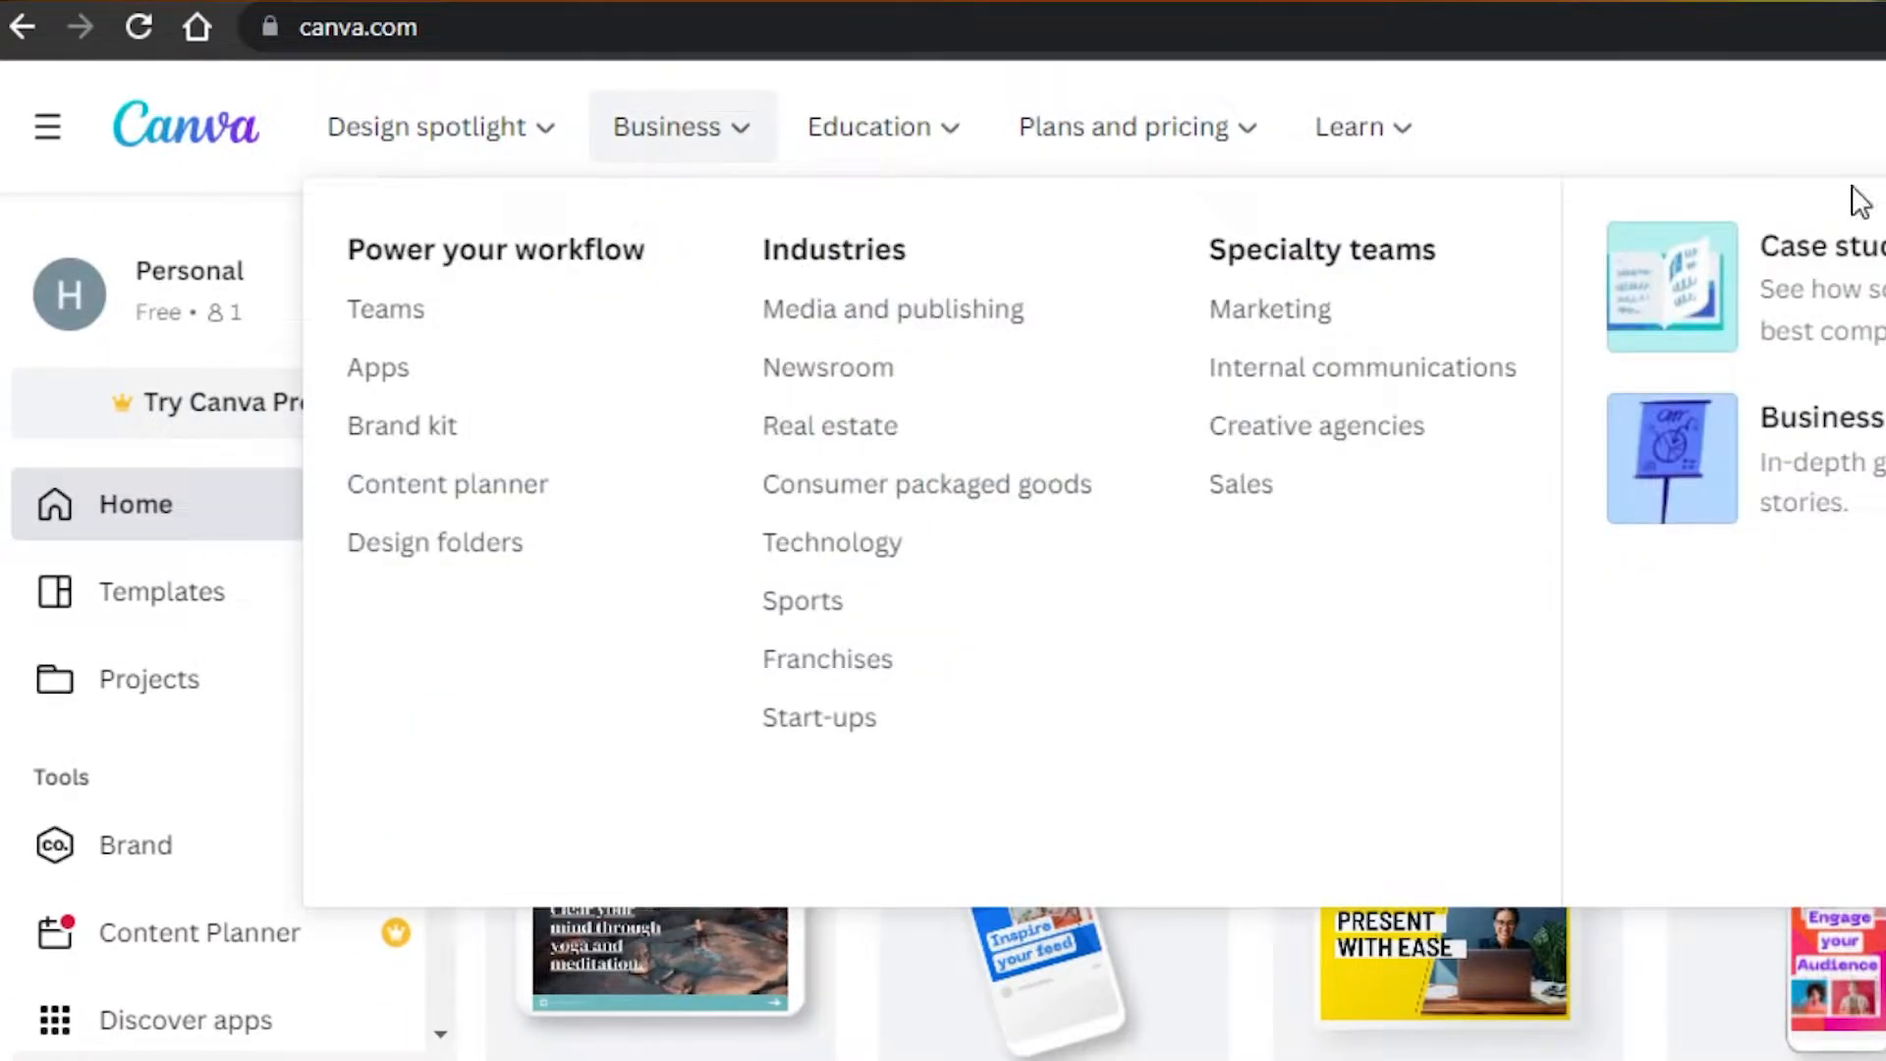
{"action": "scroll", "coordinate": [1185, 628], "scroll_direction": "down", "scroll_amount": 8}
{"action": "scroll", "coordinate": [1185, 629], "scroll_direction": "up", "scroll_amount": 7}
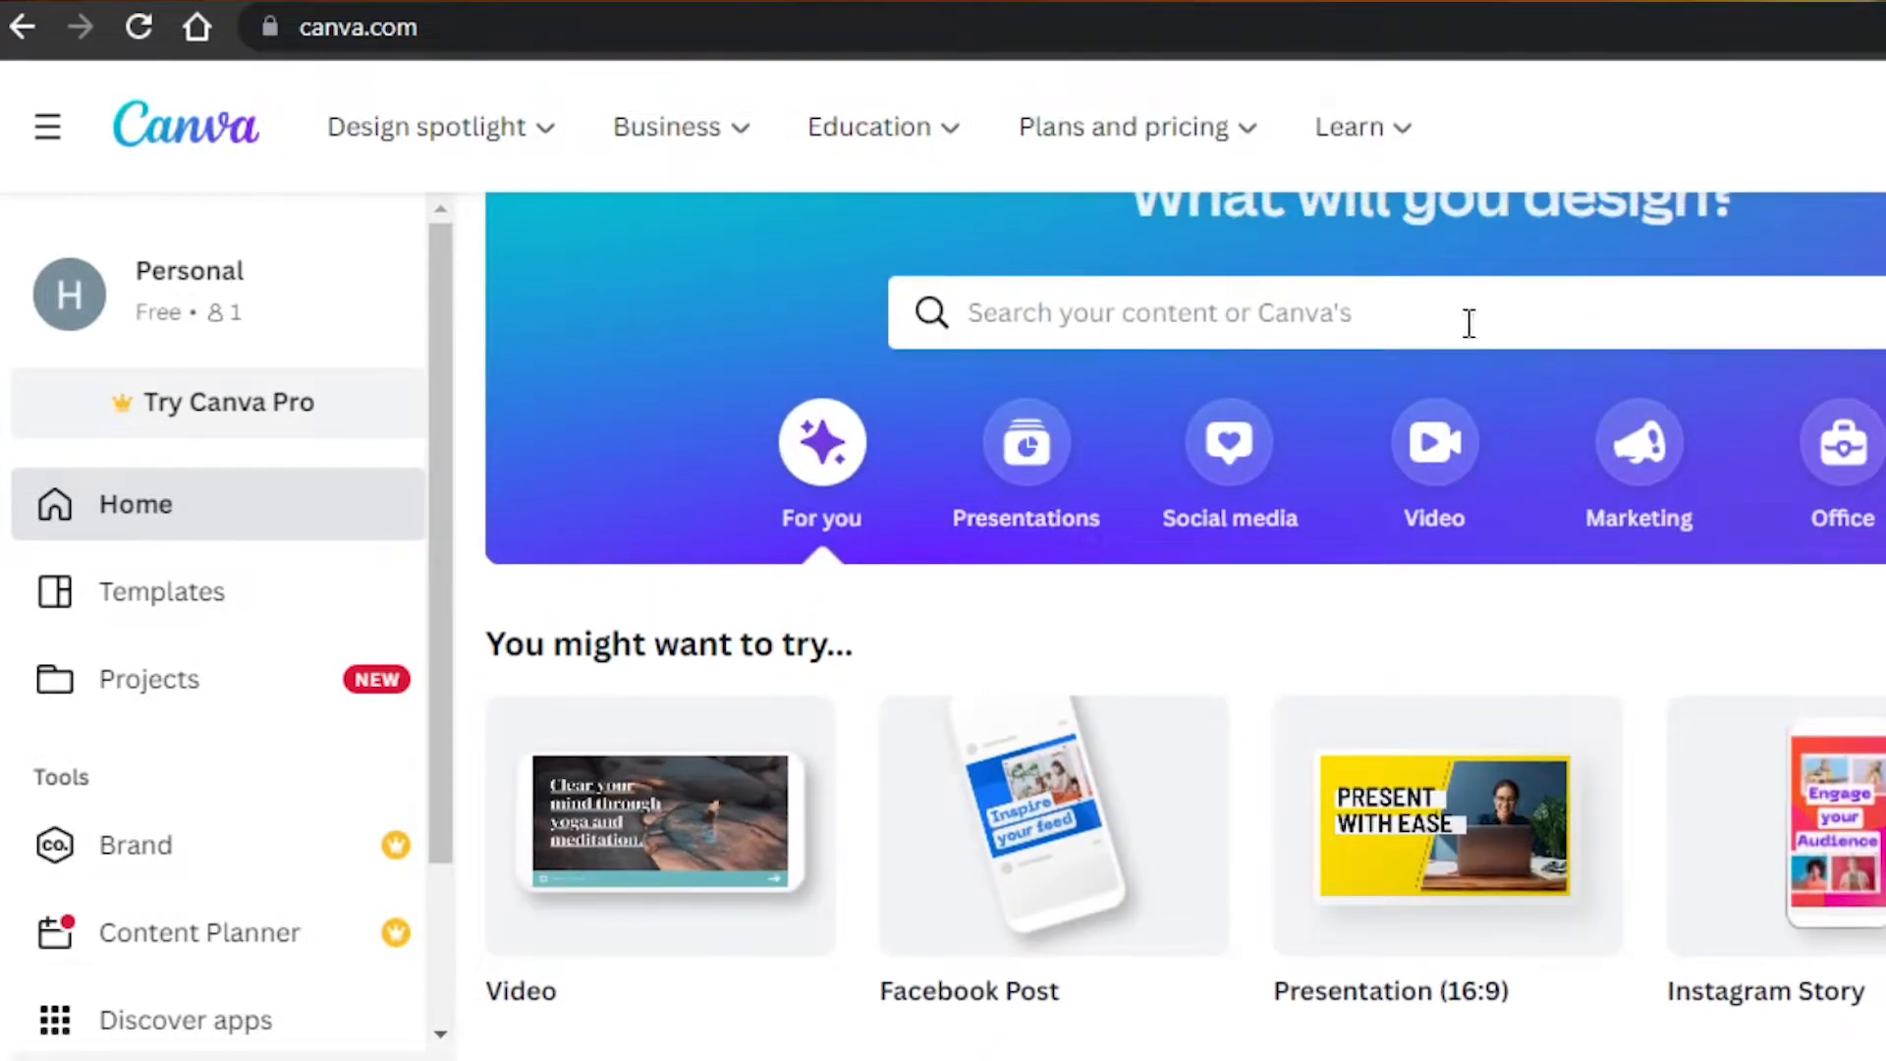
{"action": "mouse_move", "coordinate": [516, 157]}
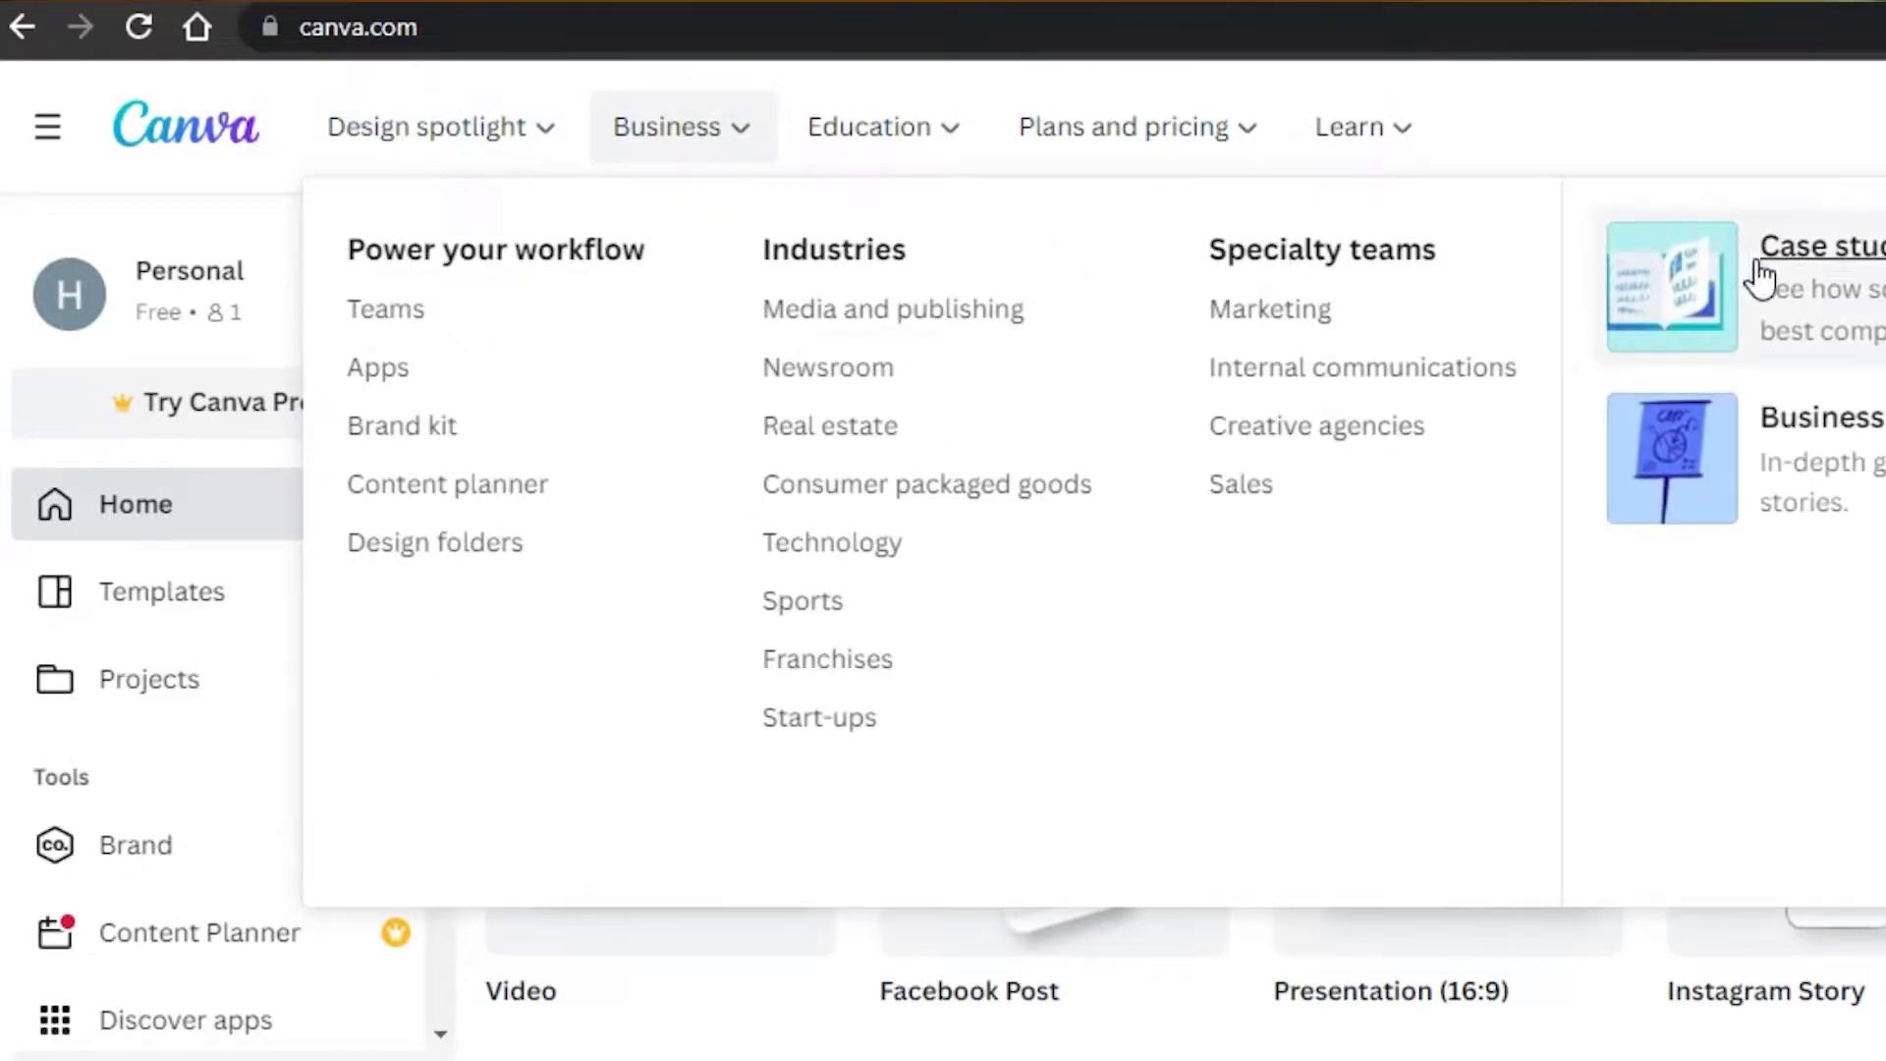
{"action": "scroll", "coordinate": [1184, 626], "scroll_direction": "up", "scroll_amount": 1}
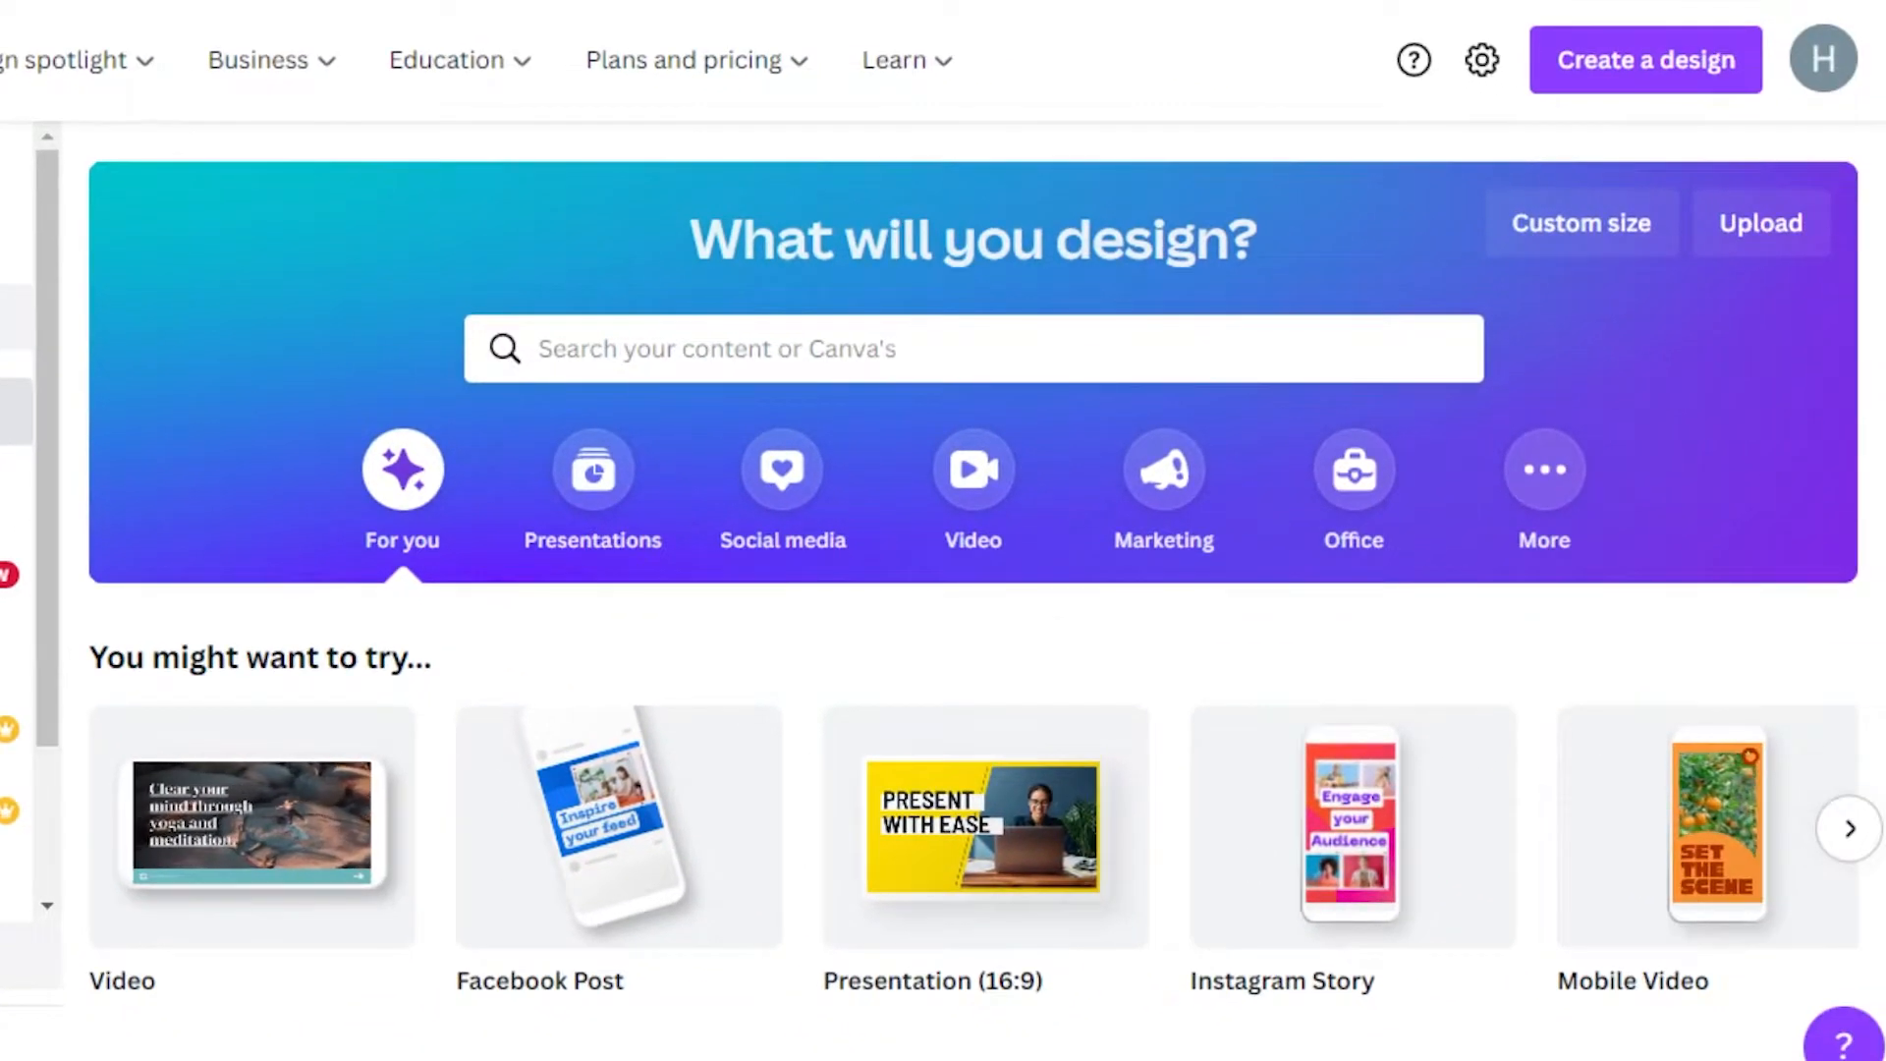
{"action": "left_click", "coordinate": [1816, 61]}
{"action": "left_click", "coordinate": [1240, 147]}
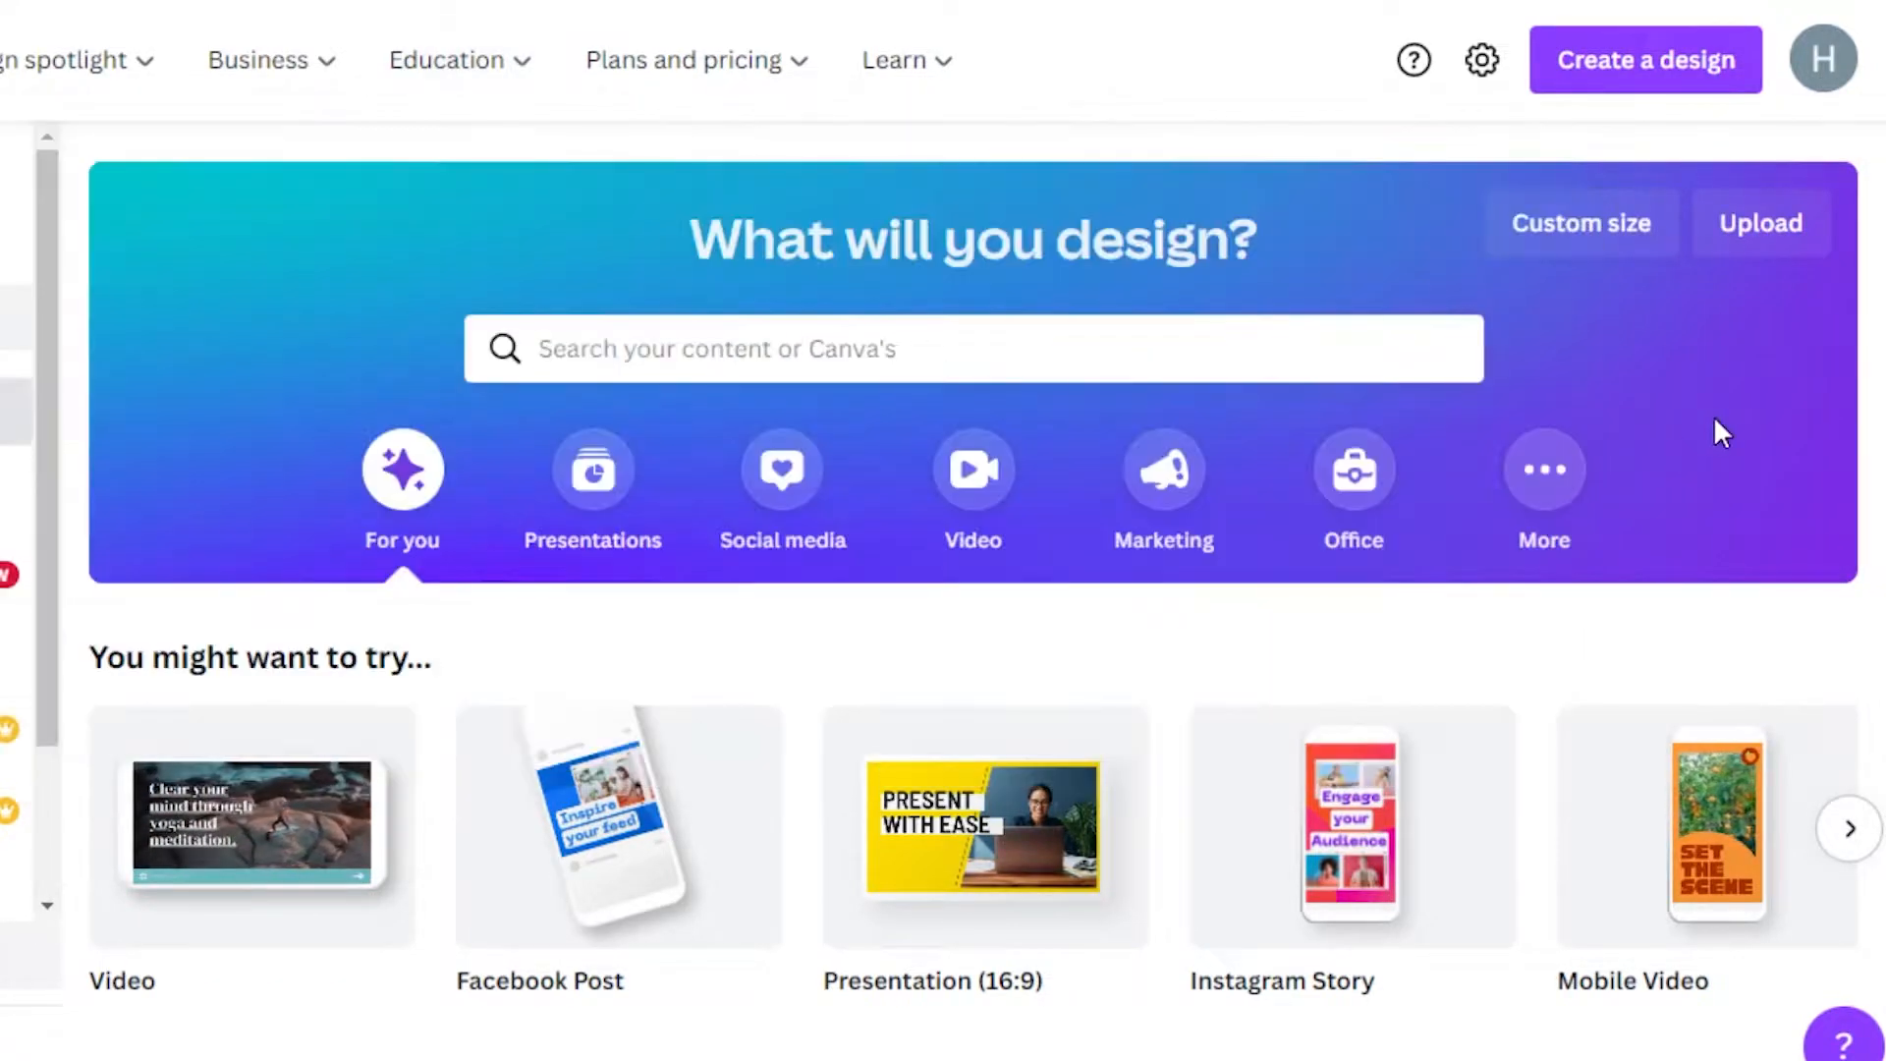
Step: Browse the suggested design types on the home page, such as Logo, Facebook Cover, Infographic and Resume
{"action": "scroll", "coordinate": [381, 828], "scroll_direction": "down", "scroll_amount": 4}
{"action": "scroll", "coordinate": [381, 828], "scroll_direction": "up", "scroll_amount": 1}
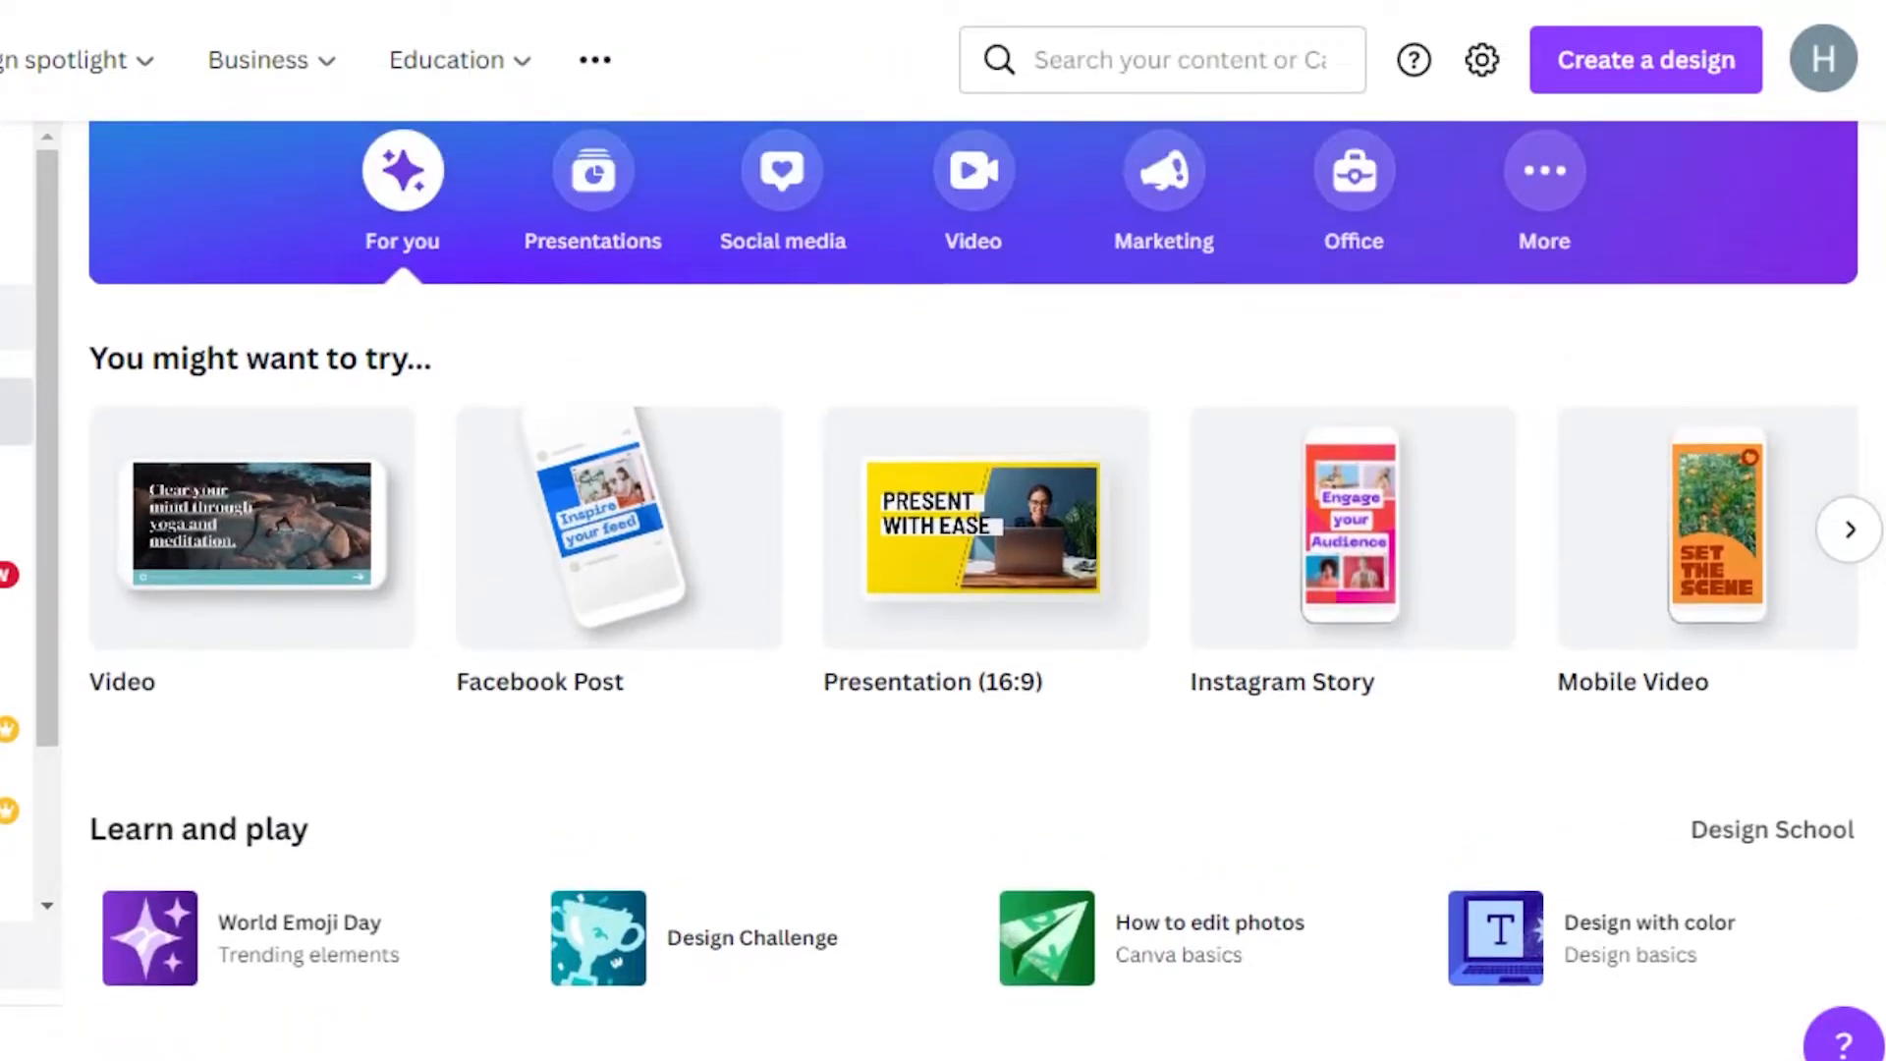
{"action": "mouse_move", "coordinate": [157, 653]}
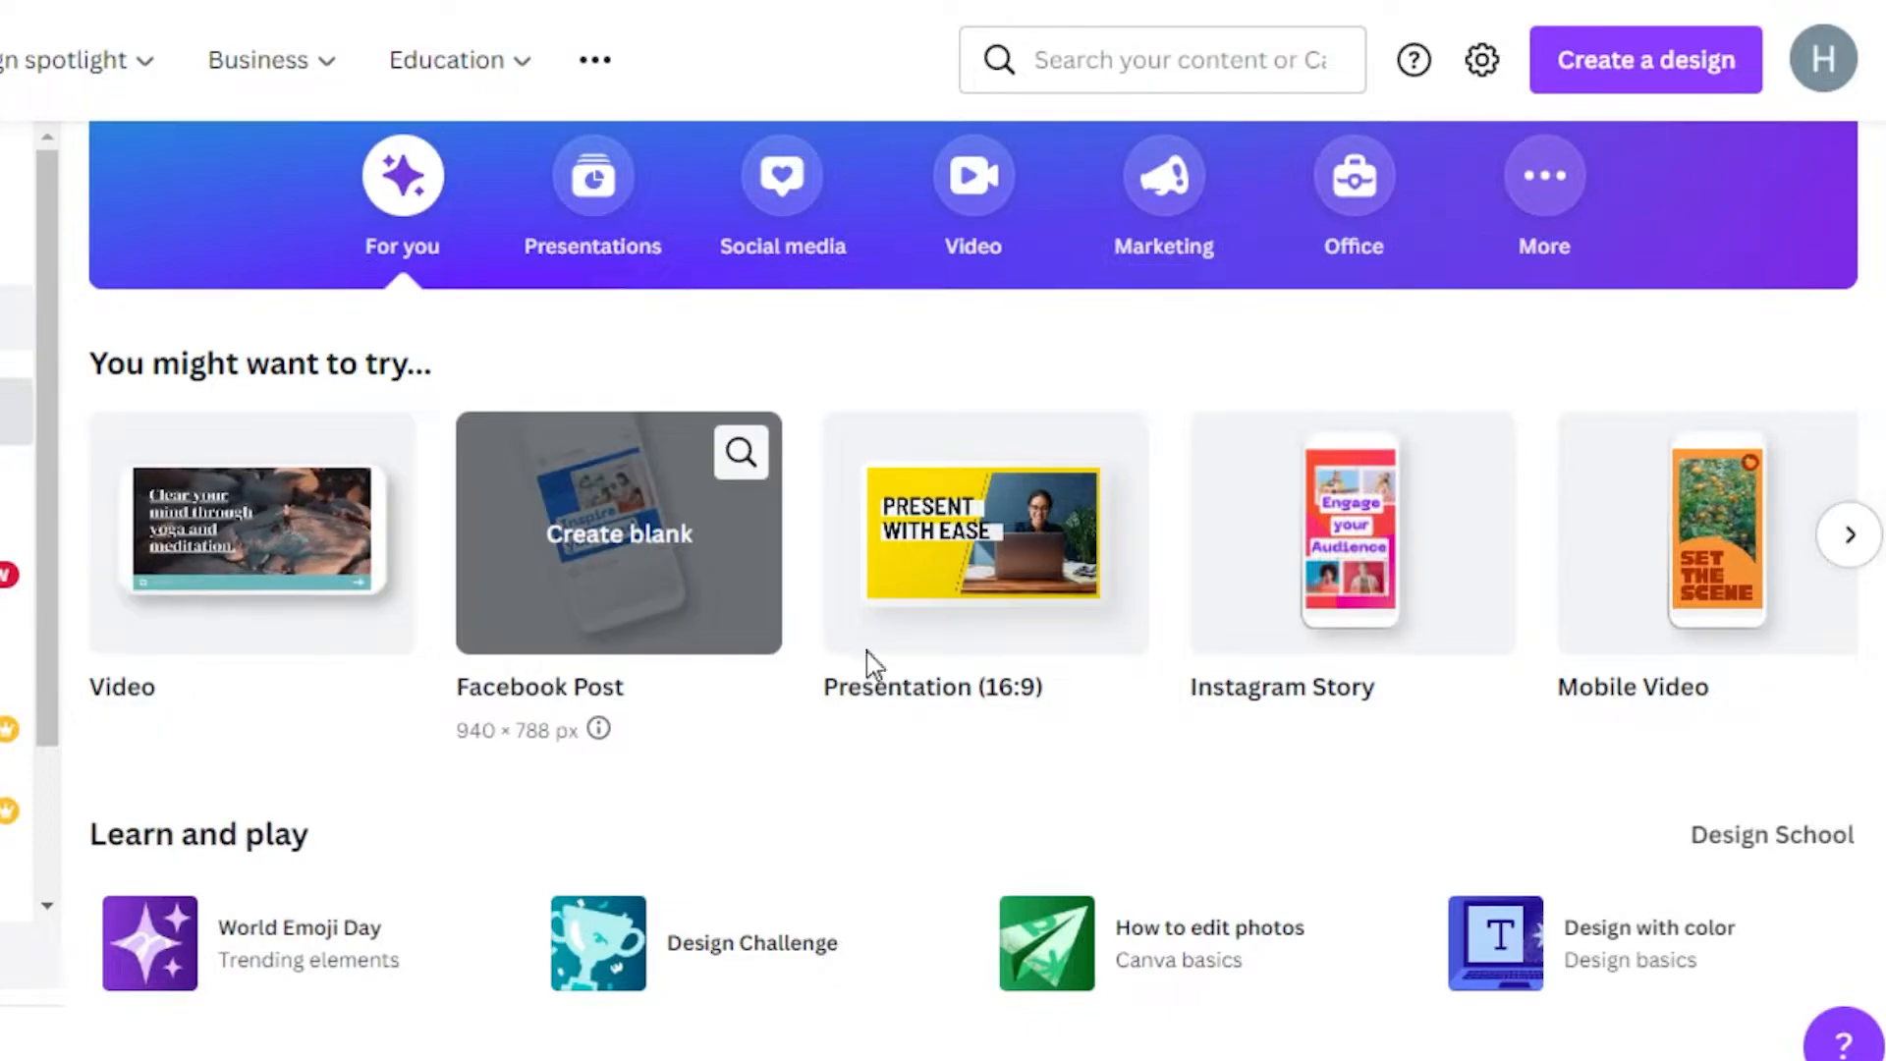
{"action": "left_click", "coordinate": [1851, 539]}
{"action": "left_click", "coordinate": [1851, 538]}
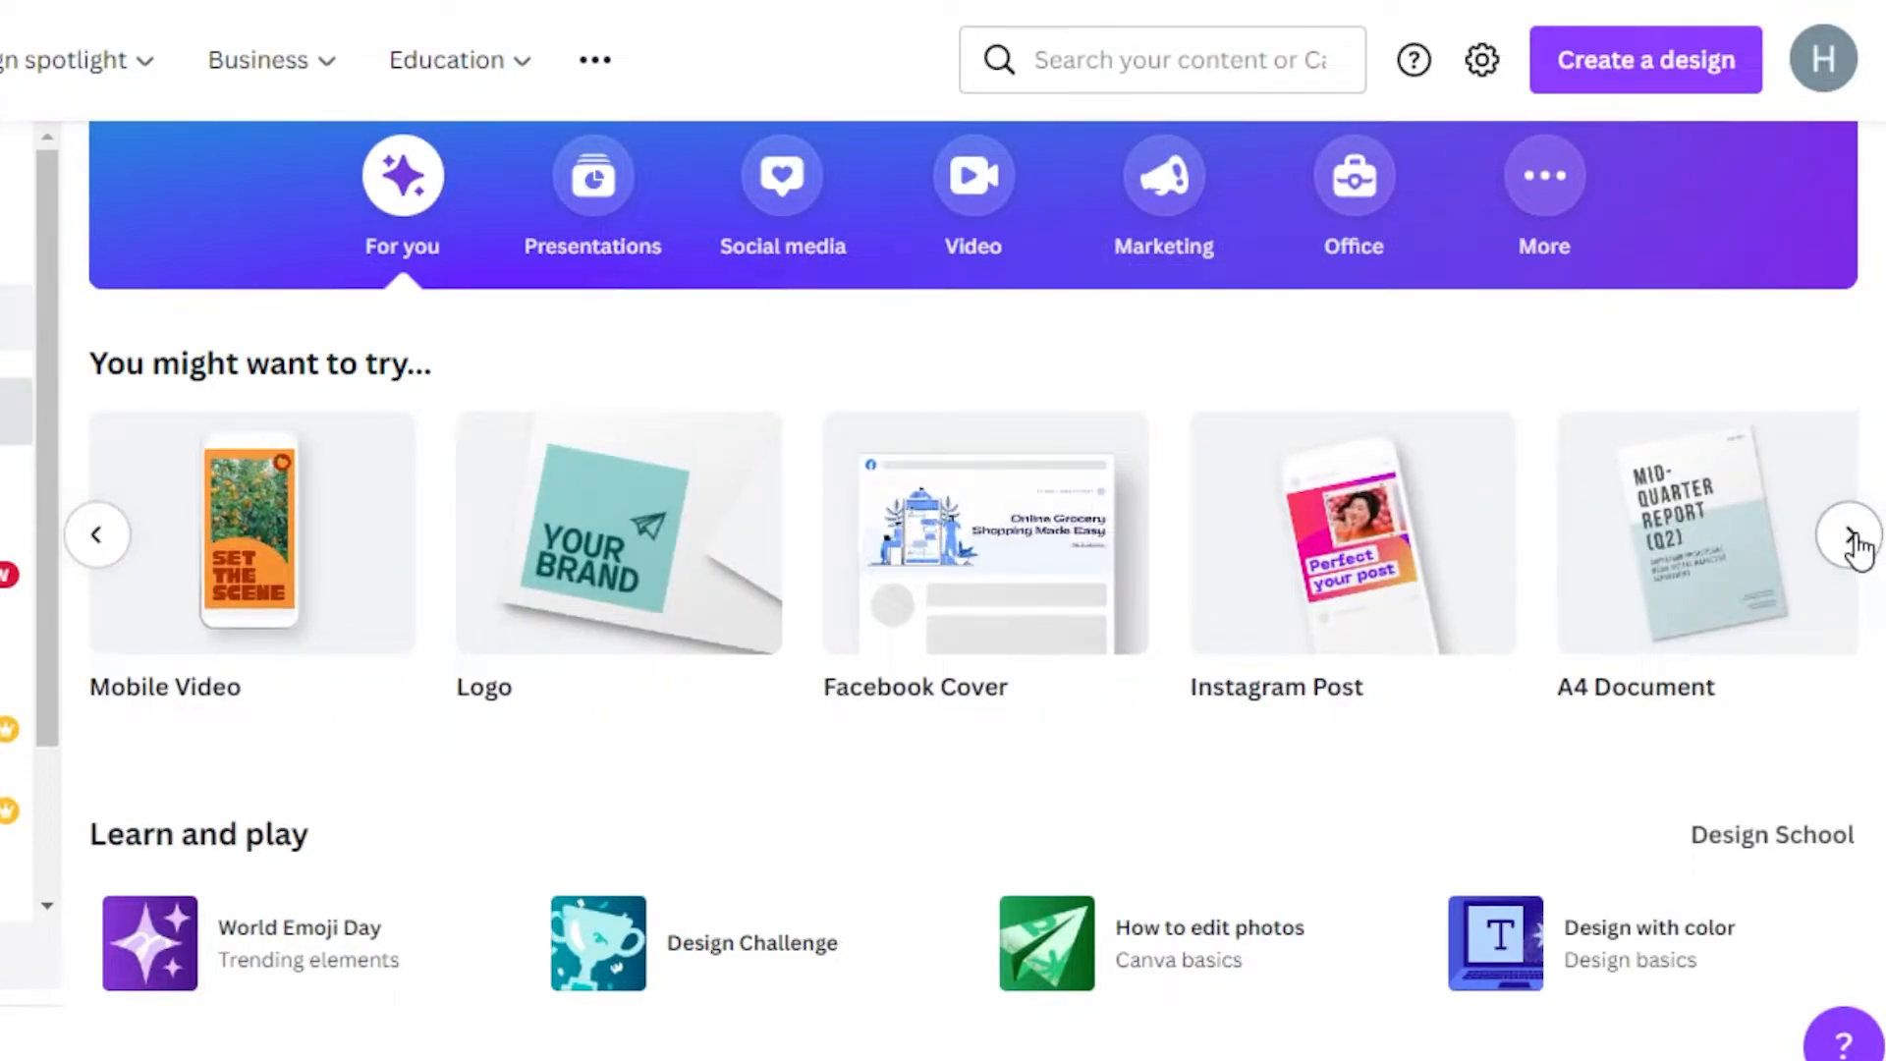
{"action": "left_click", "coordinate": [1852, 539]}
{"action": "left_click", "coordinate": [1852, 538]}
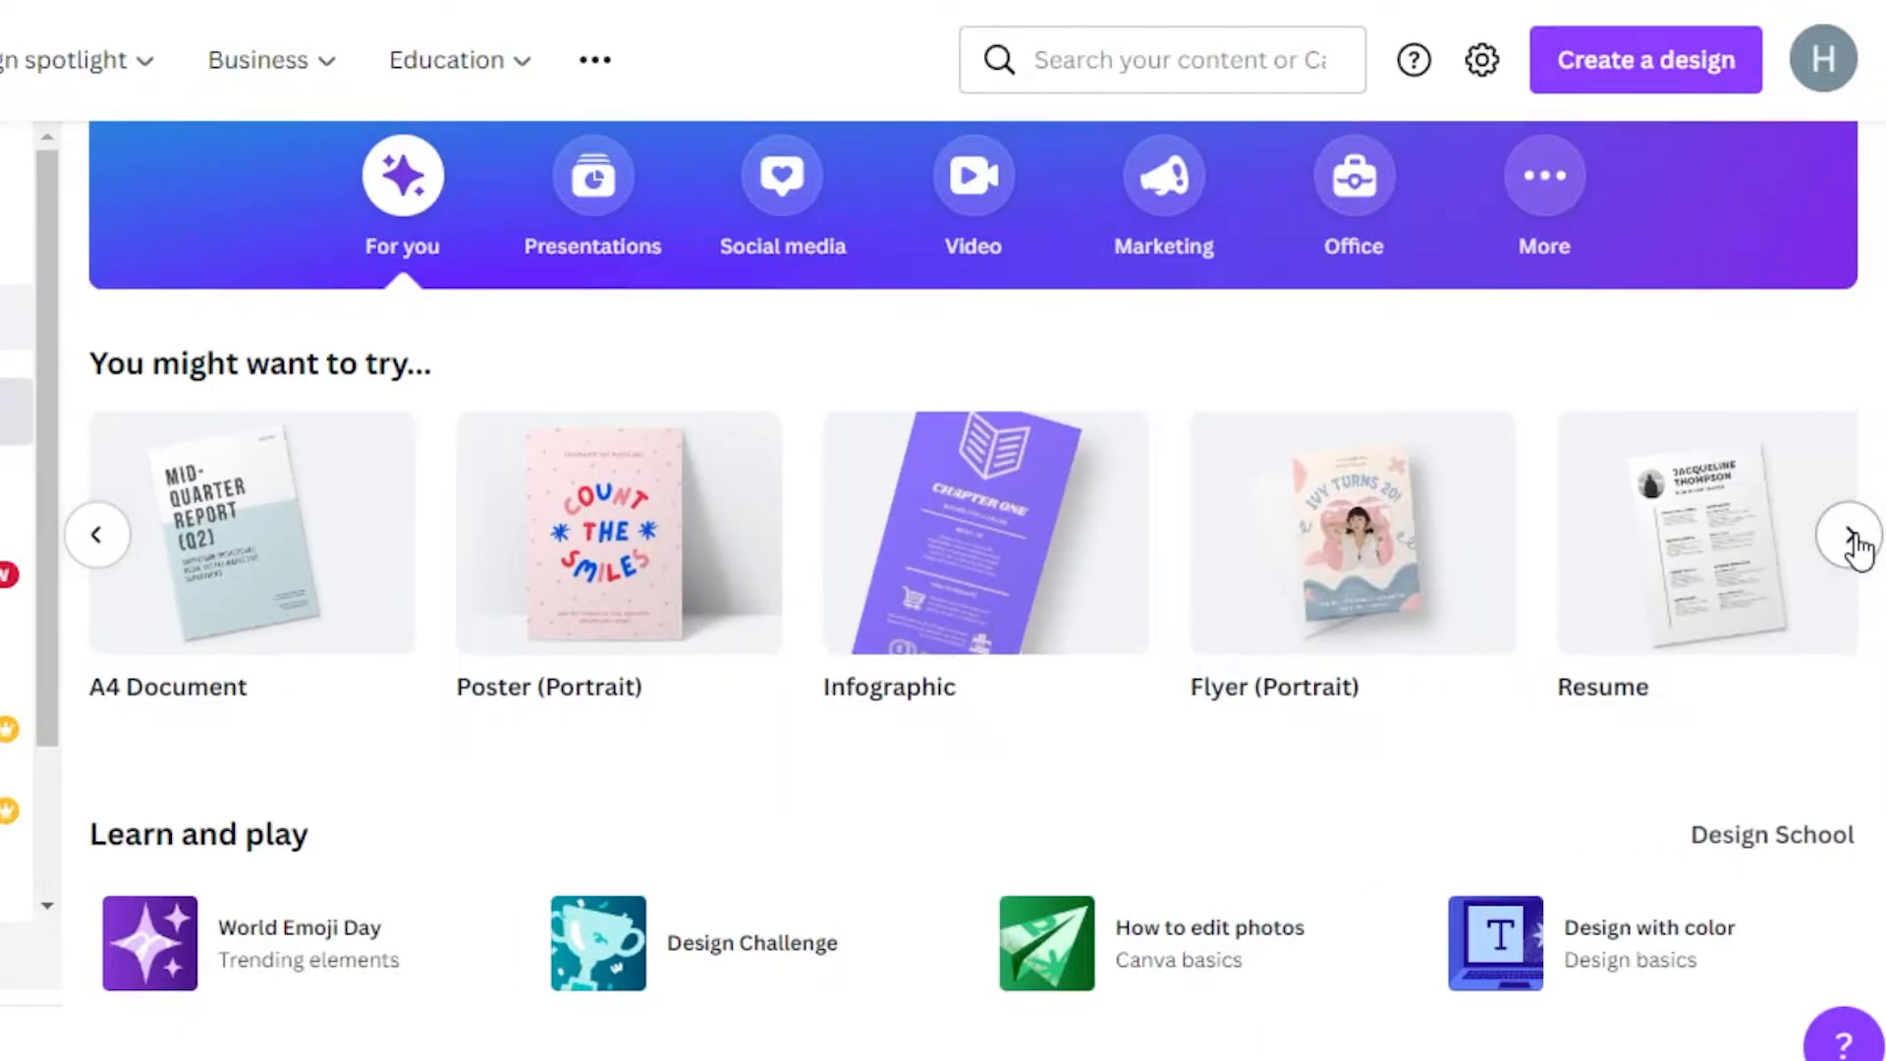
{"action": "left_click", "coordinate": [1853, 539]}
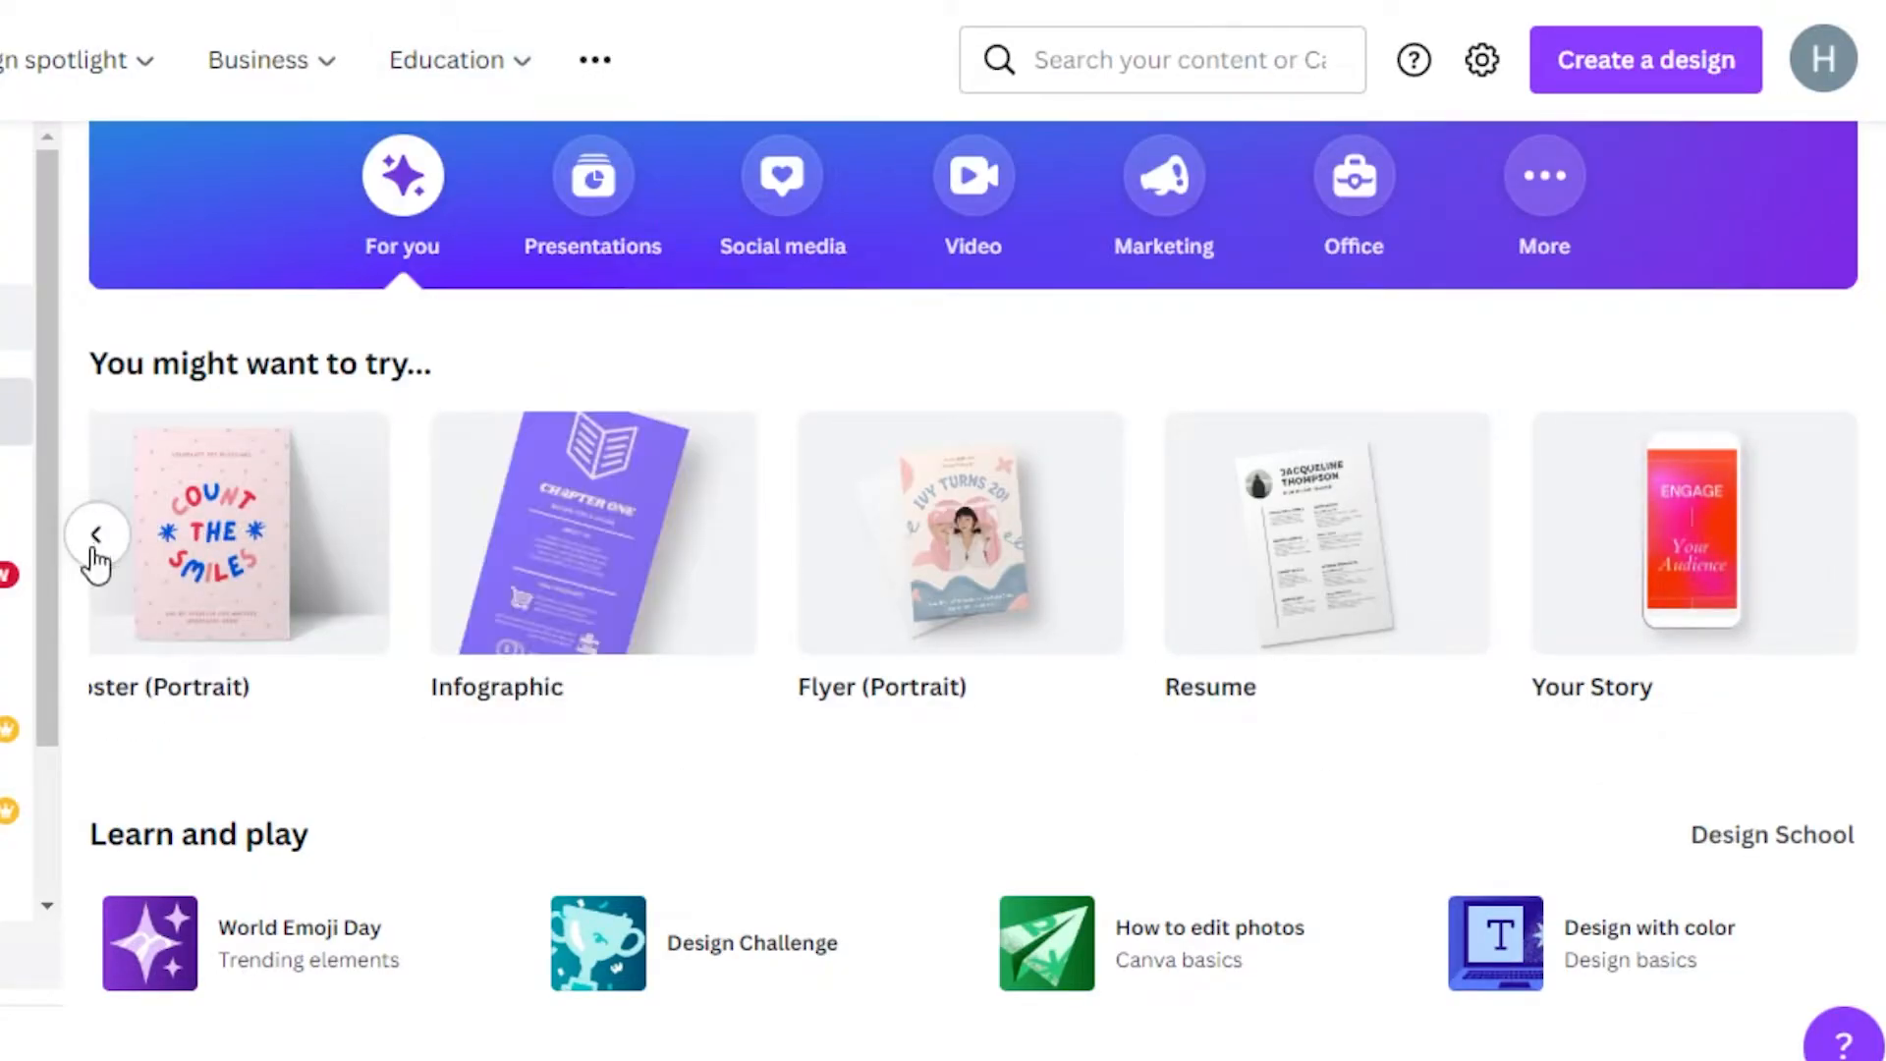
{"action": "left_click", "coordinate": [96, 538]}
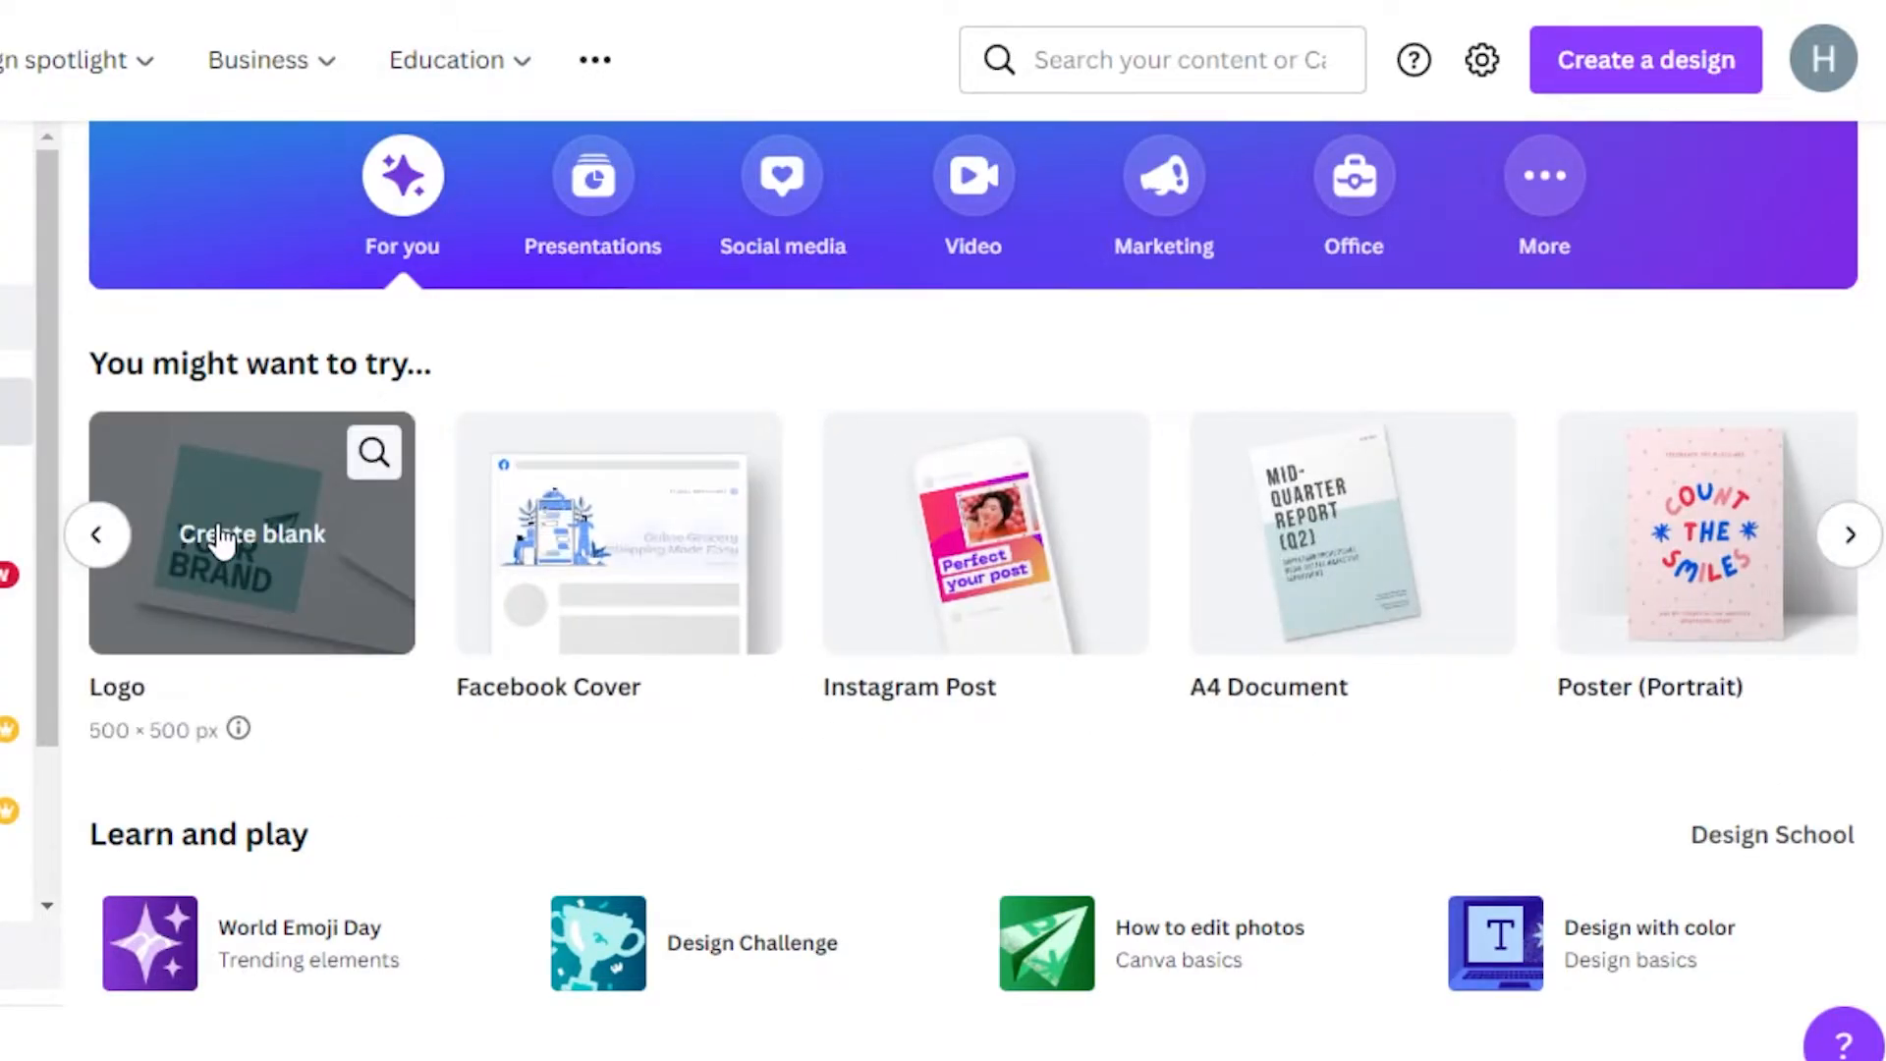
Step: Create a blank logo design from the suggested design types on the home page
{"action": "mouse_move", "coordinate": [157, 74]}
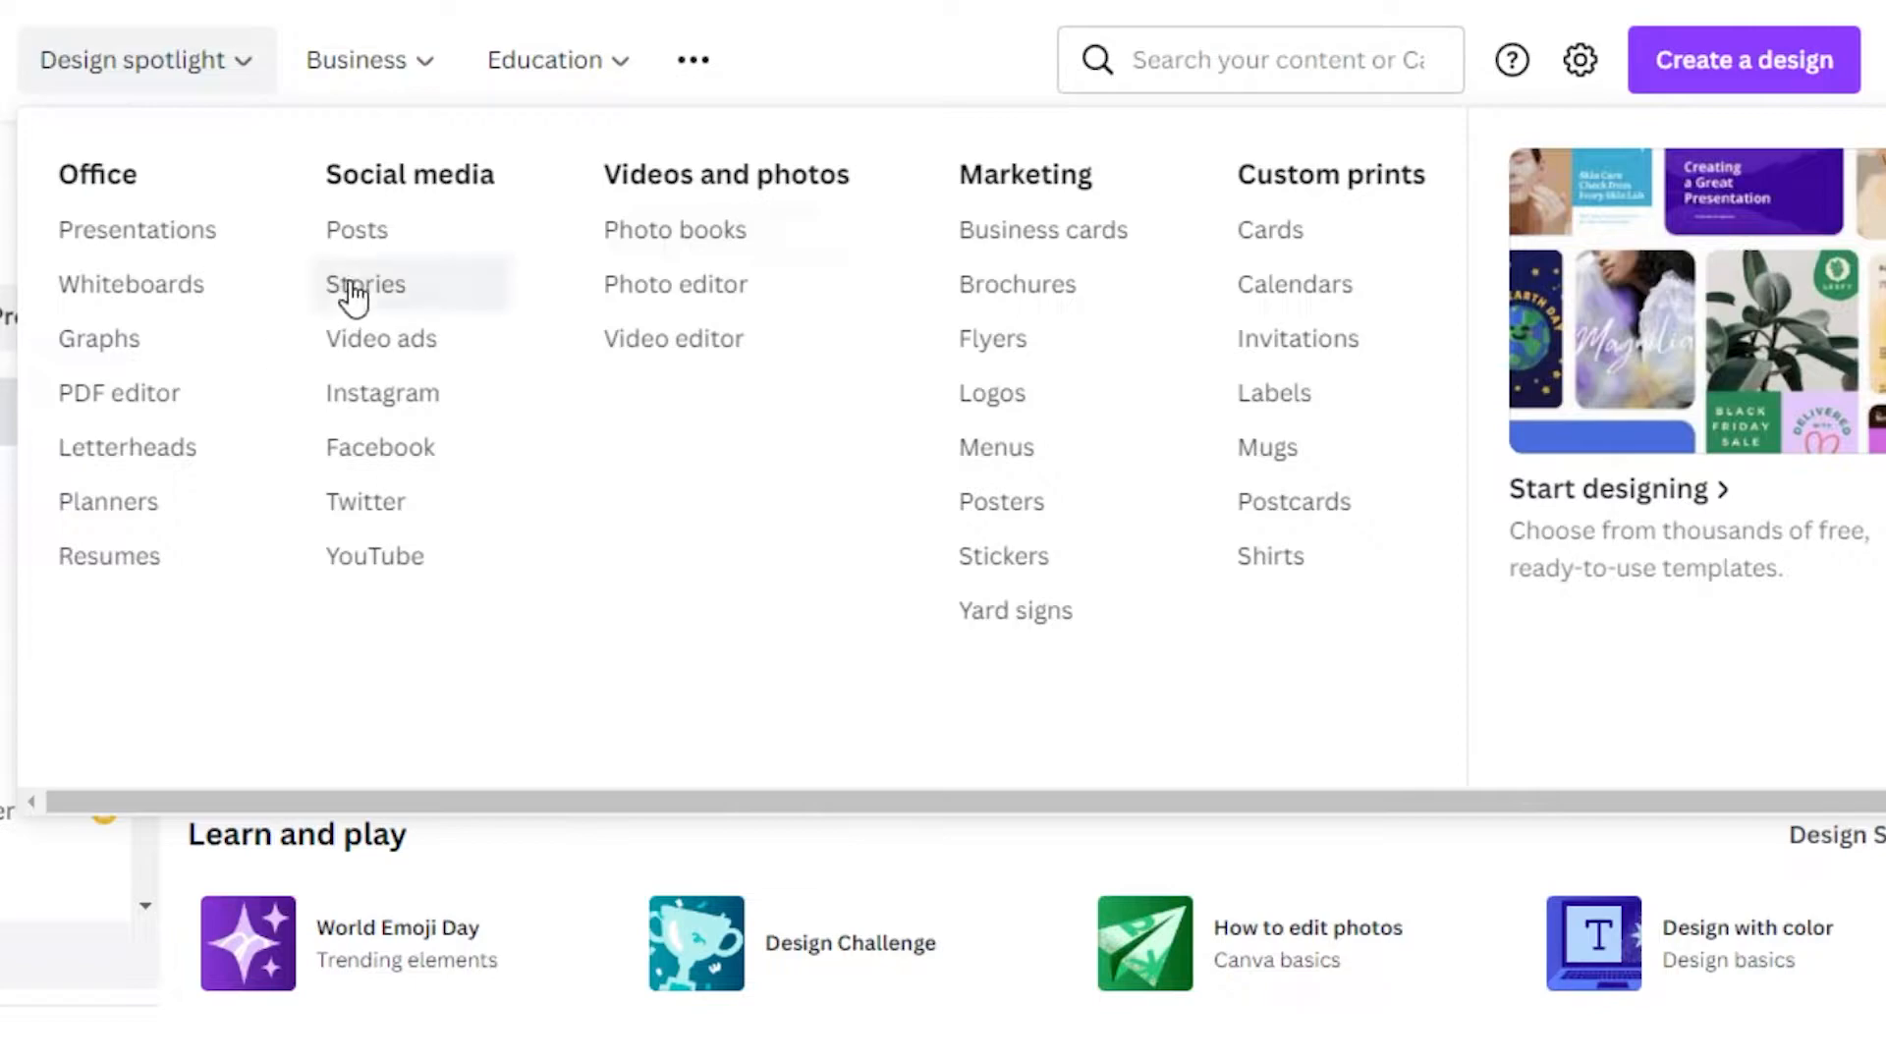
{"action": "scroll", "coordinate": [1592, 314], "scroll_direction": "up", "scroll_amount": 3}
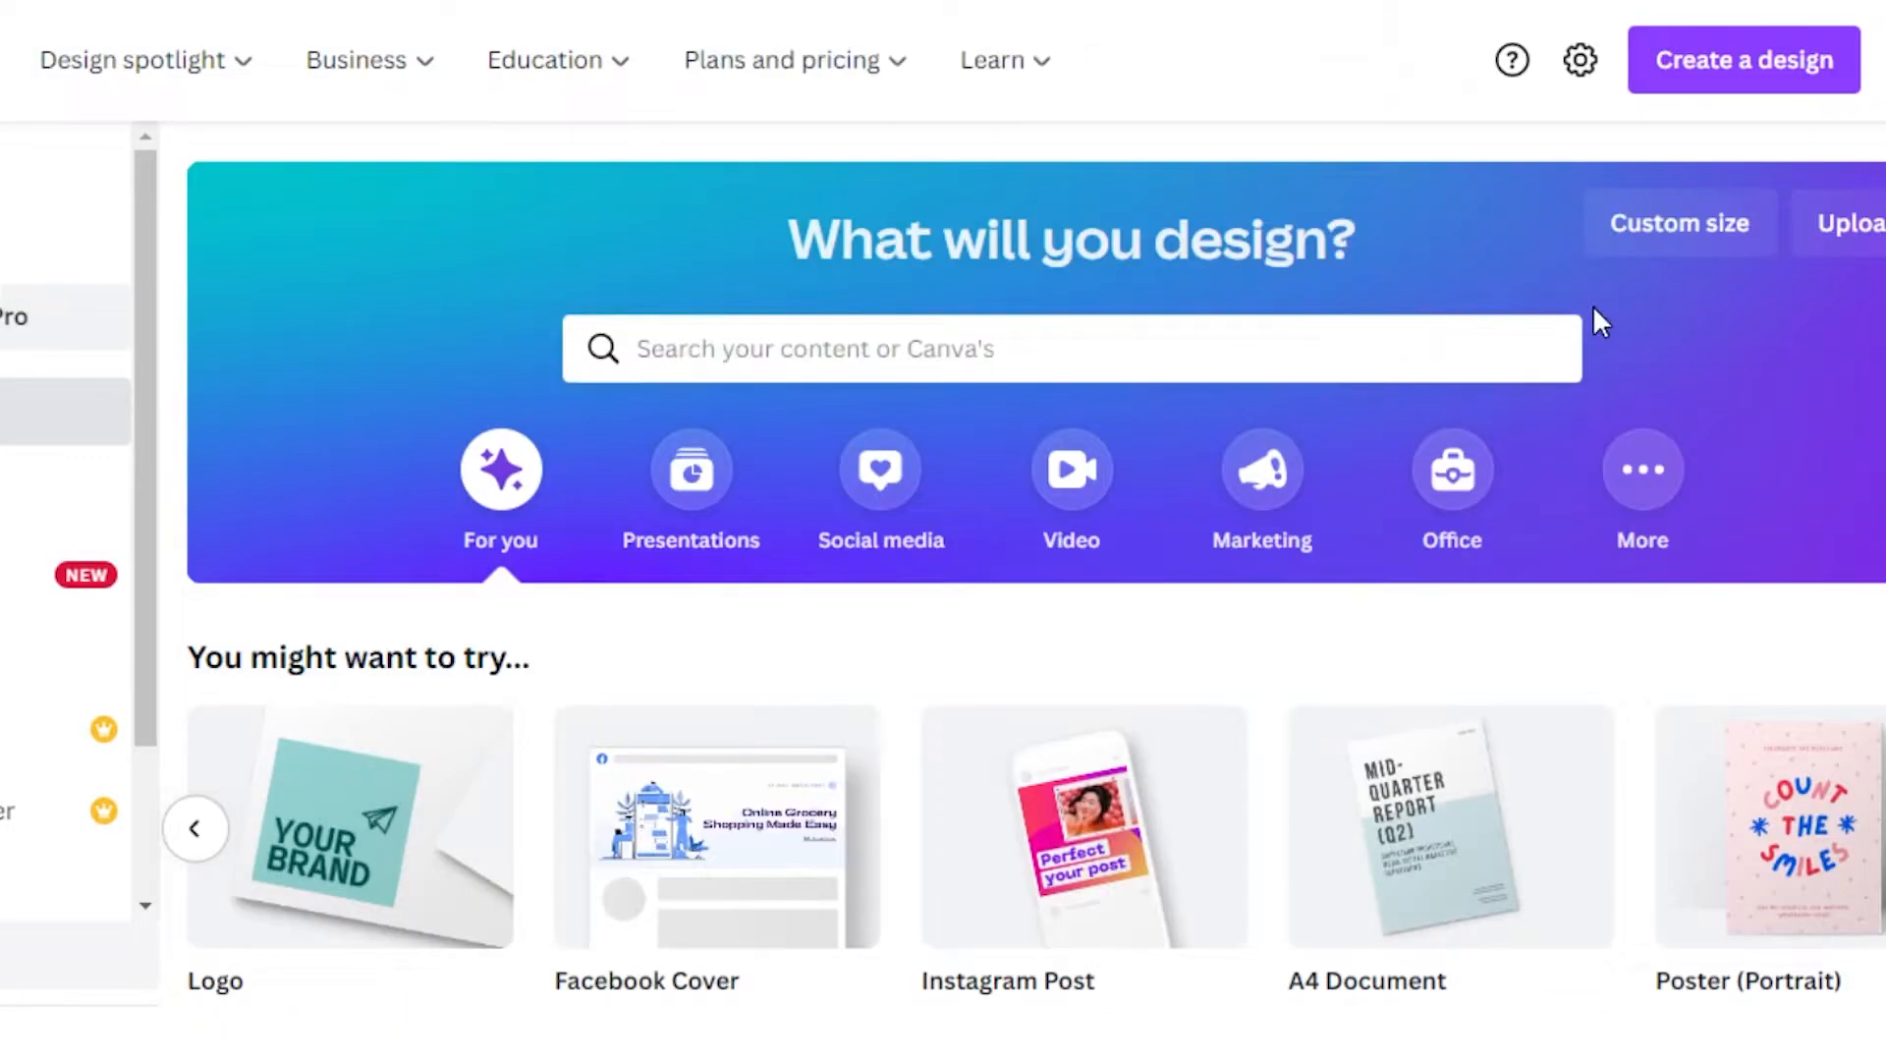
{"action": "left_click", "coordinate": [1676, 234]}
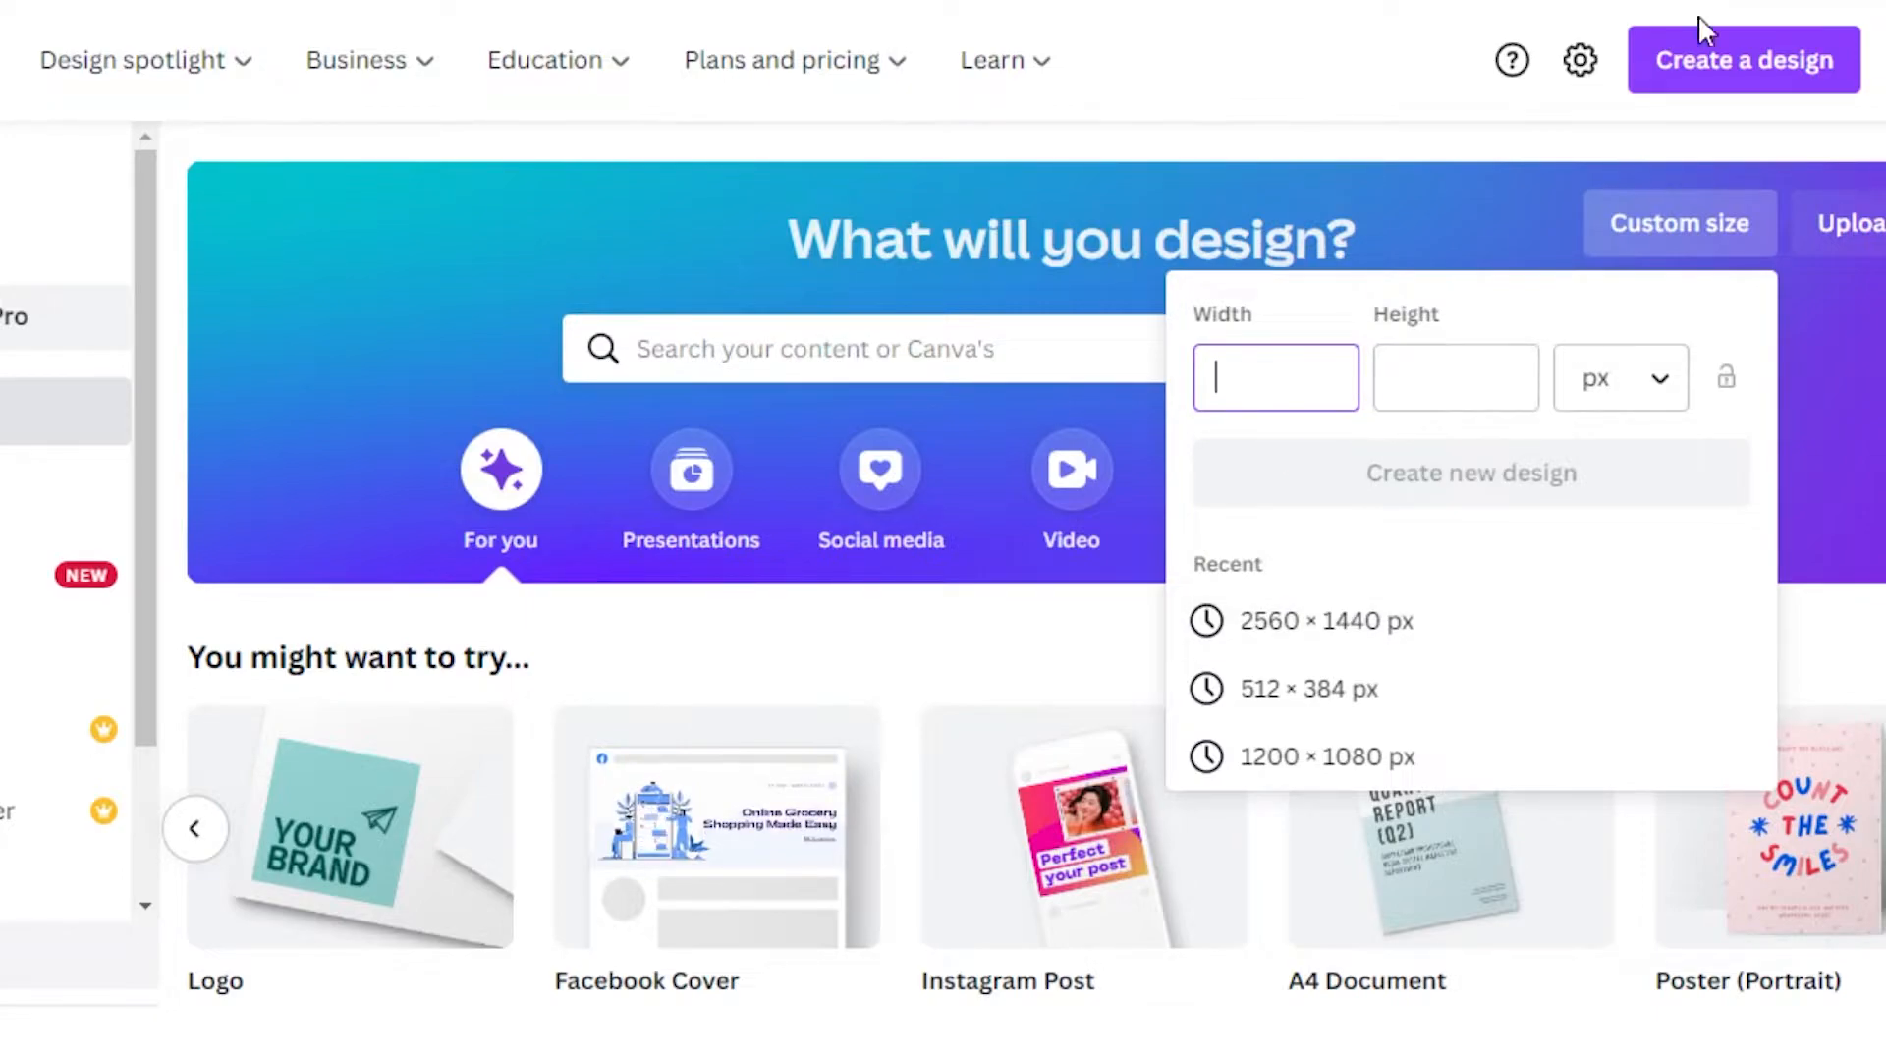
{"action": "left_click", "coordinate": [1382, 88]}
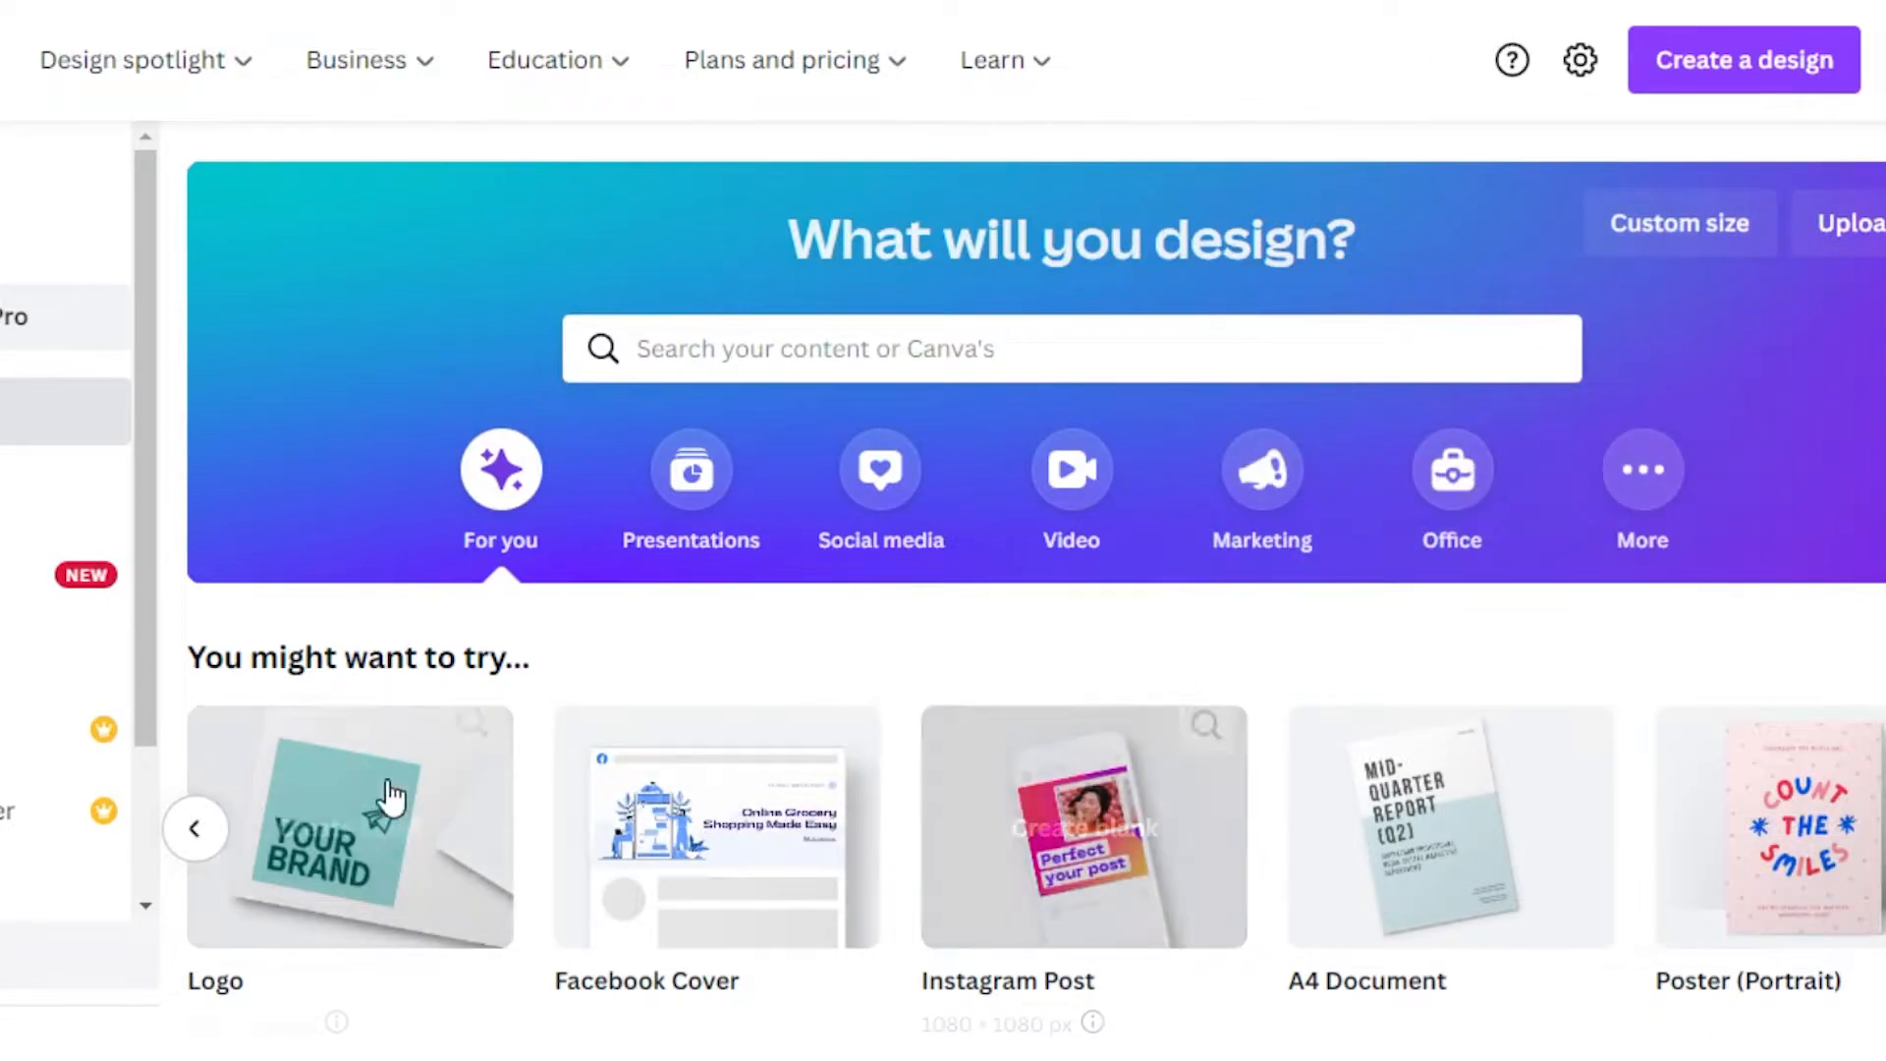
{"action": "left_click", "coordinate": [350, 845]}
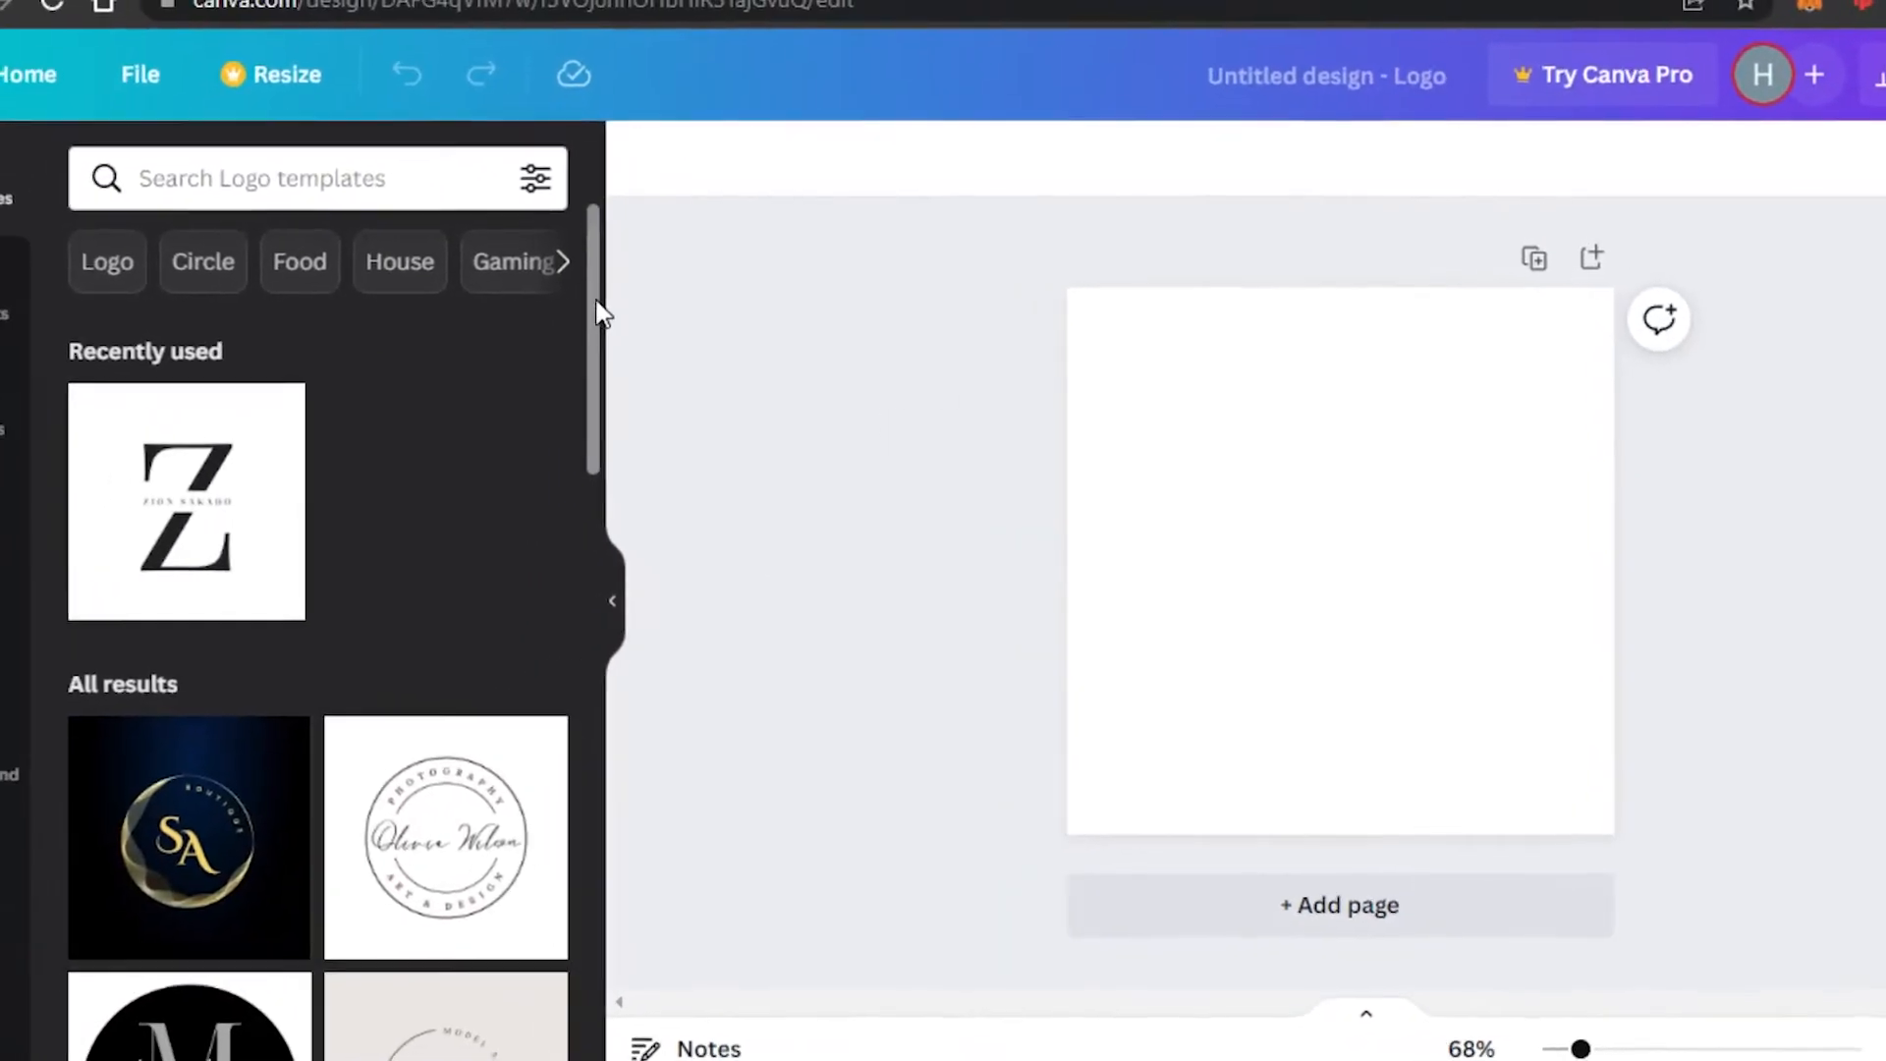
Step: Look through the available logo templates
{"action": "left_click_drag", "start_coordinate": [664, 344], "coordinate": [694, 290]}
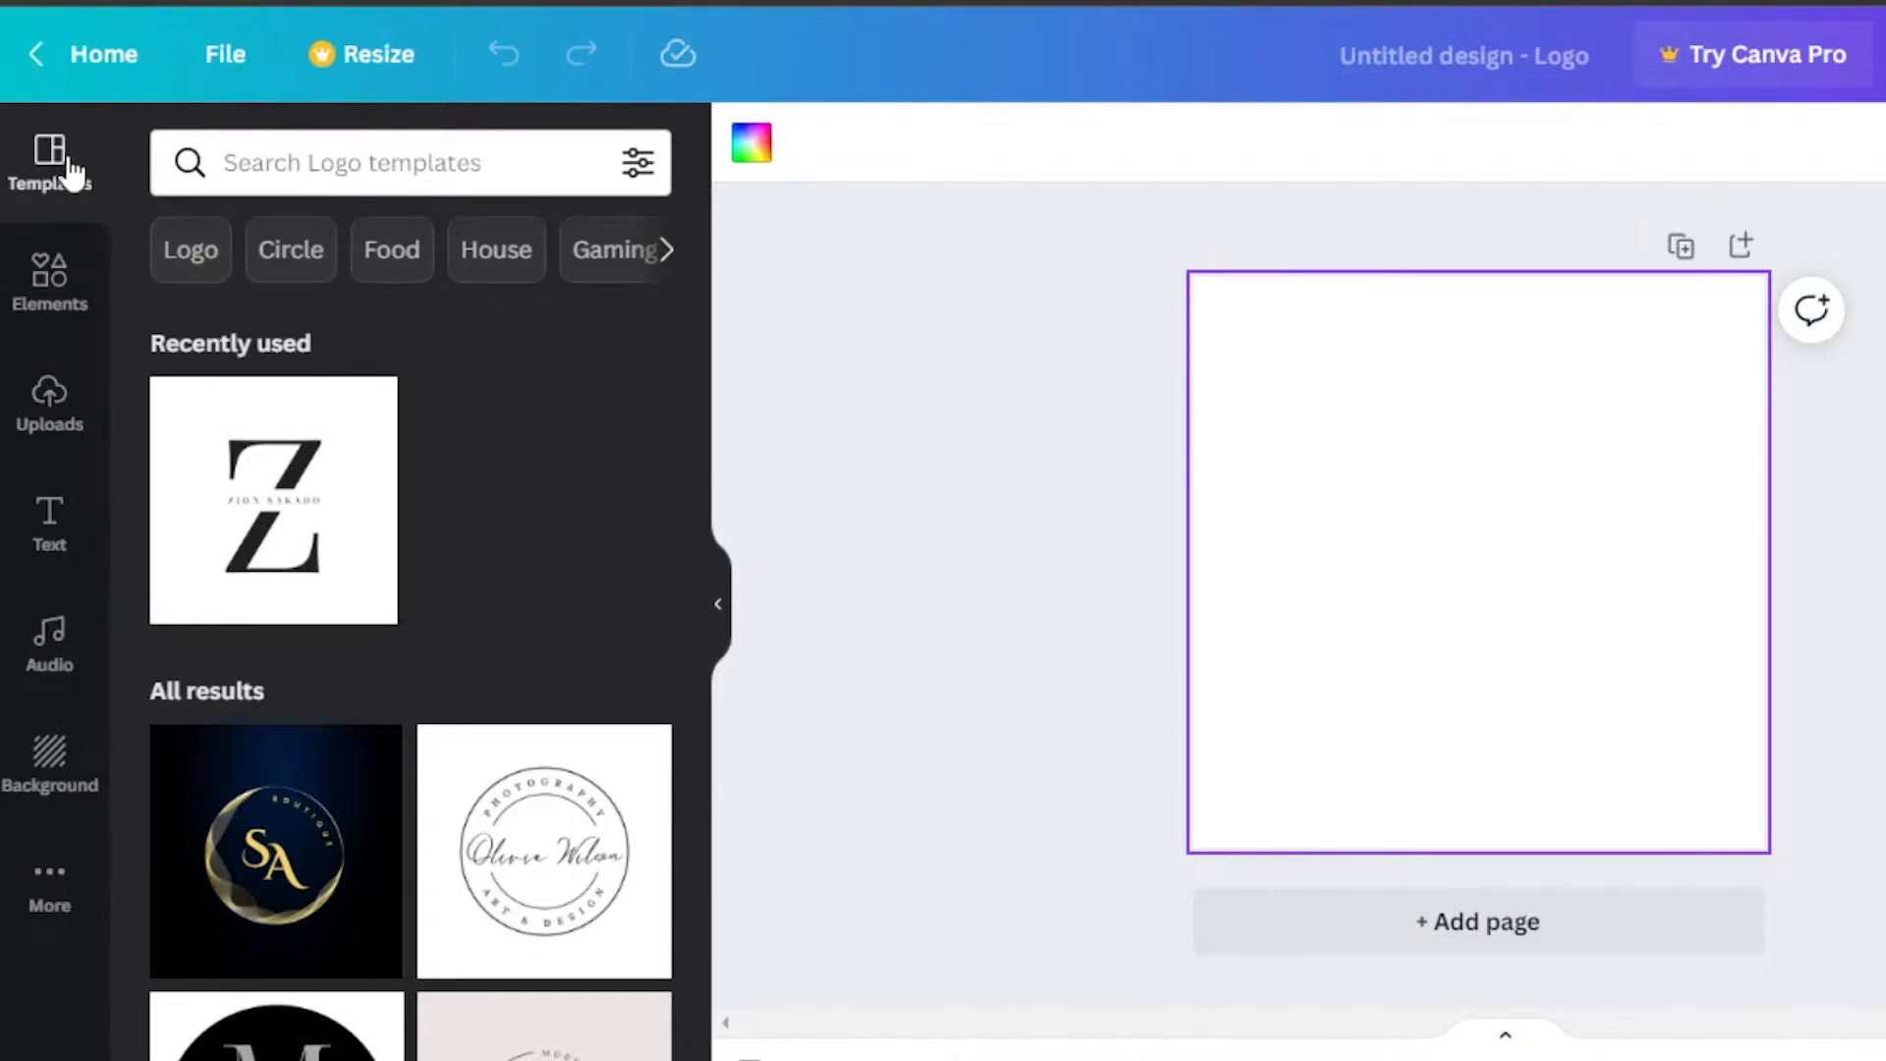
{"action": "left_click_drag", "start_coordinate": [692, 251], "coordinate": [711, 808]}
{"action": "left_click_drag", "start_coordinate": [710, 697], "coordinate": [695, 856]}
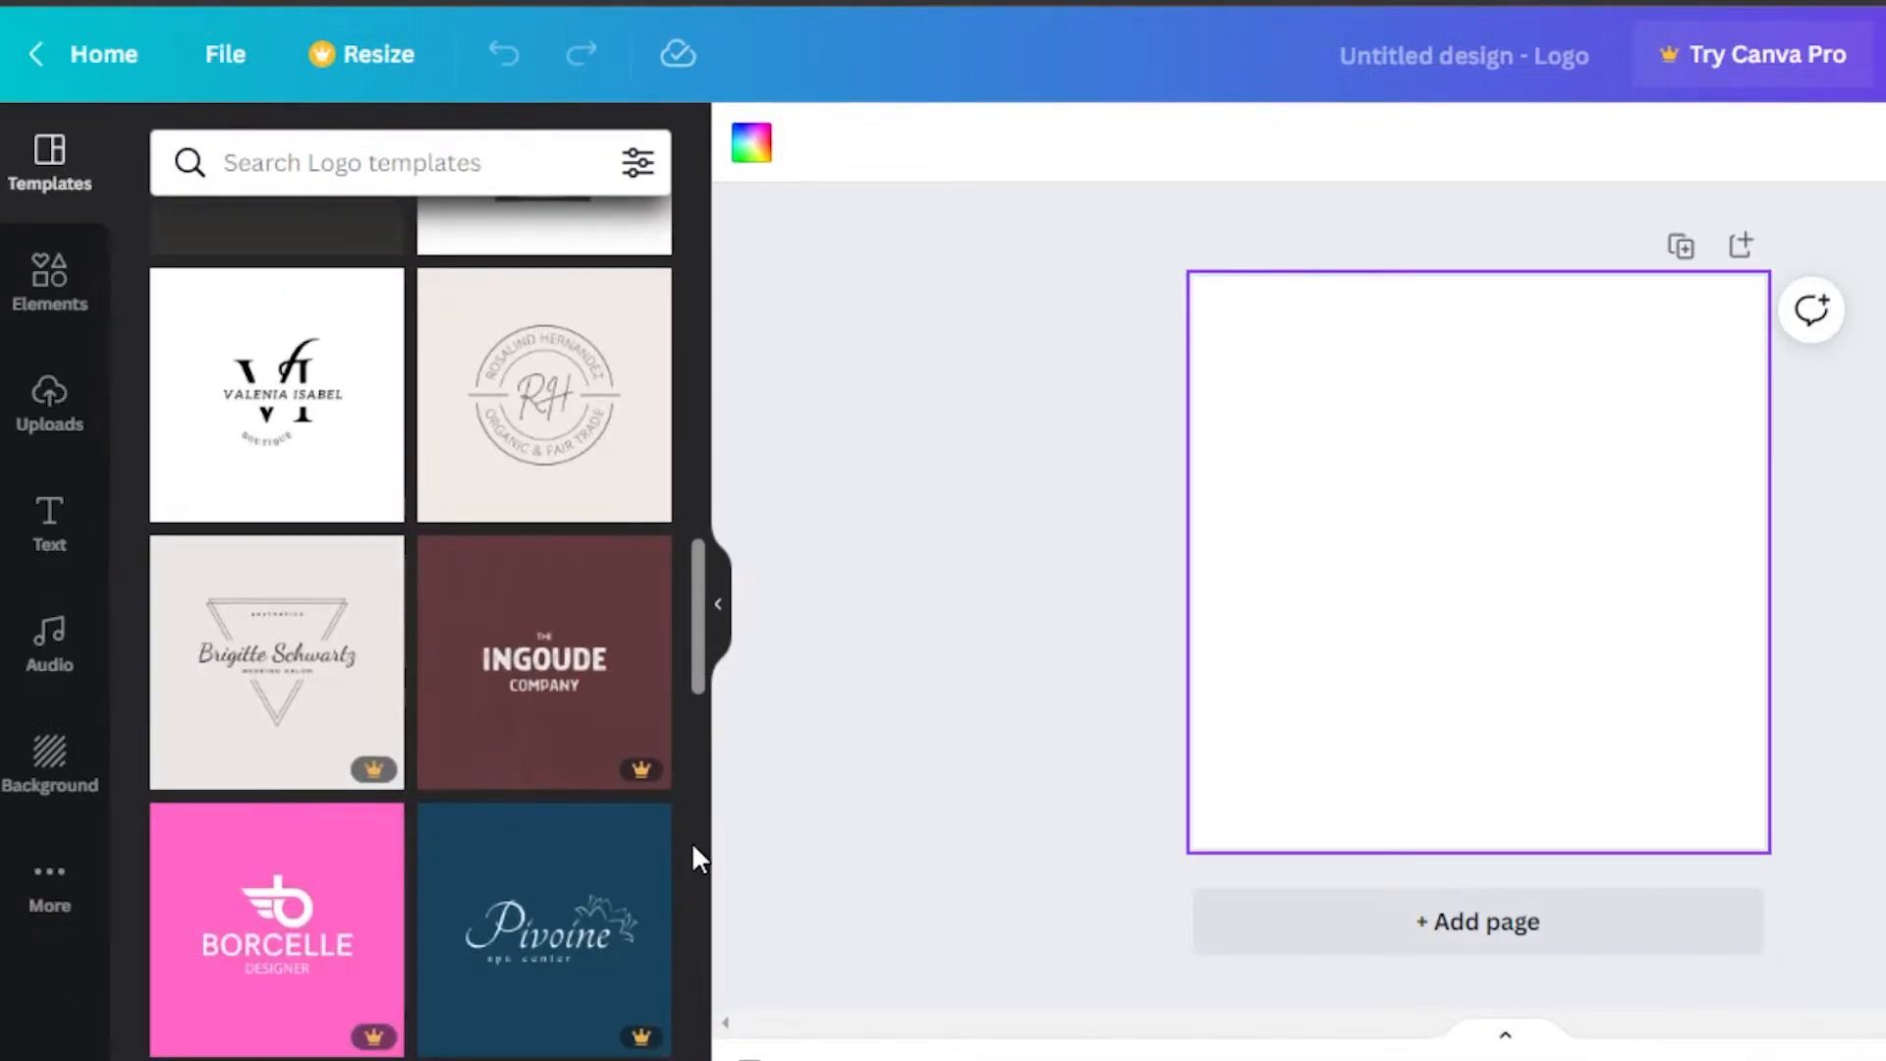
{"action": "left_click_drag", "start_coordinate": [699, 628], "coordinate": [699, 724]}
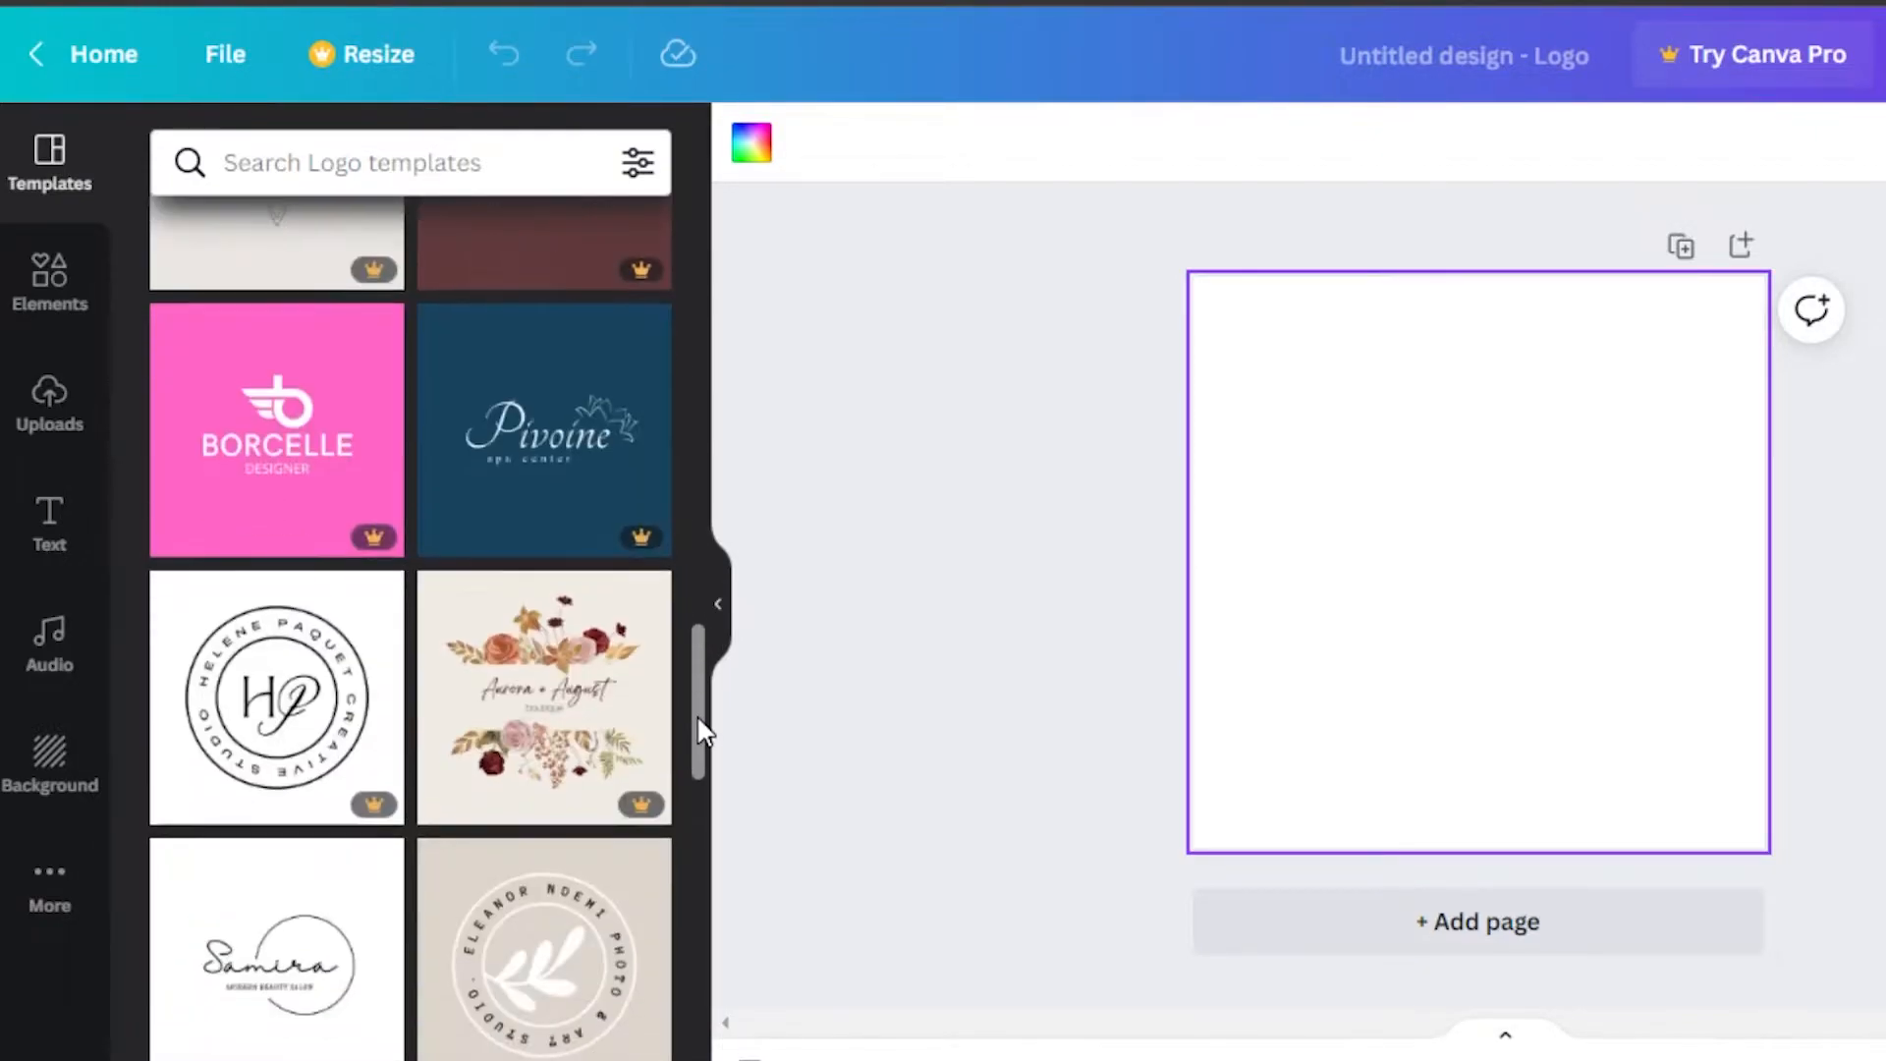
Step: Look through the elements library and the previously uploaded images
{"action": "left_click", "coordinate": [41, 294]}
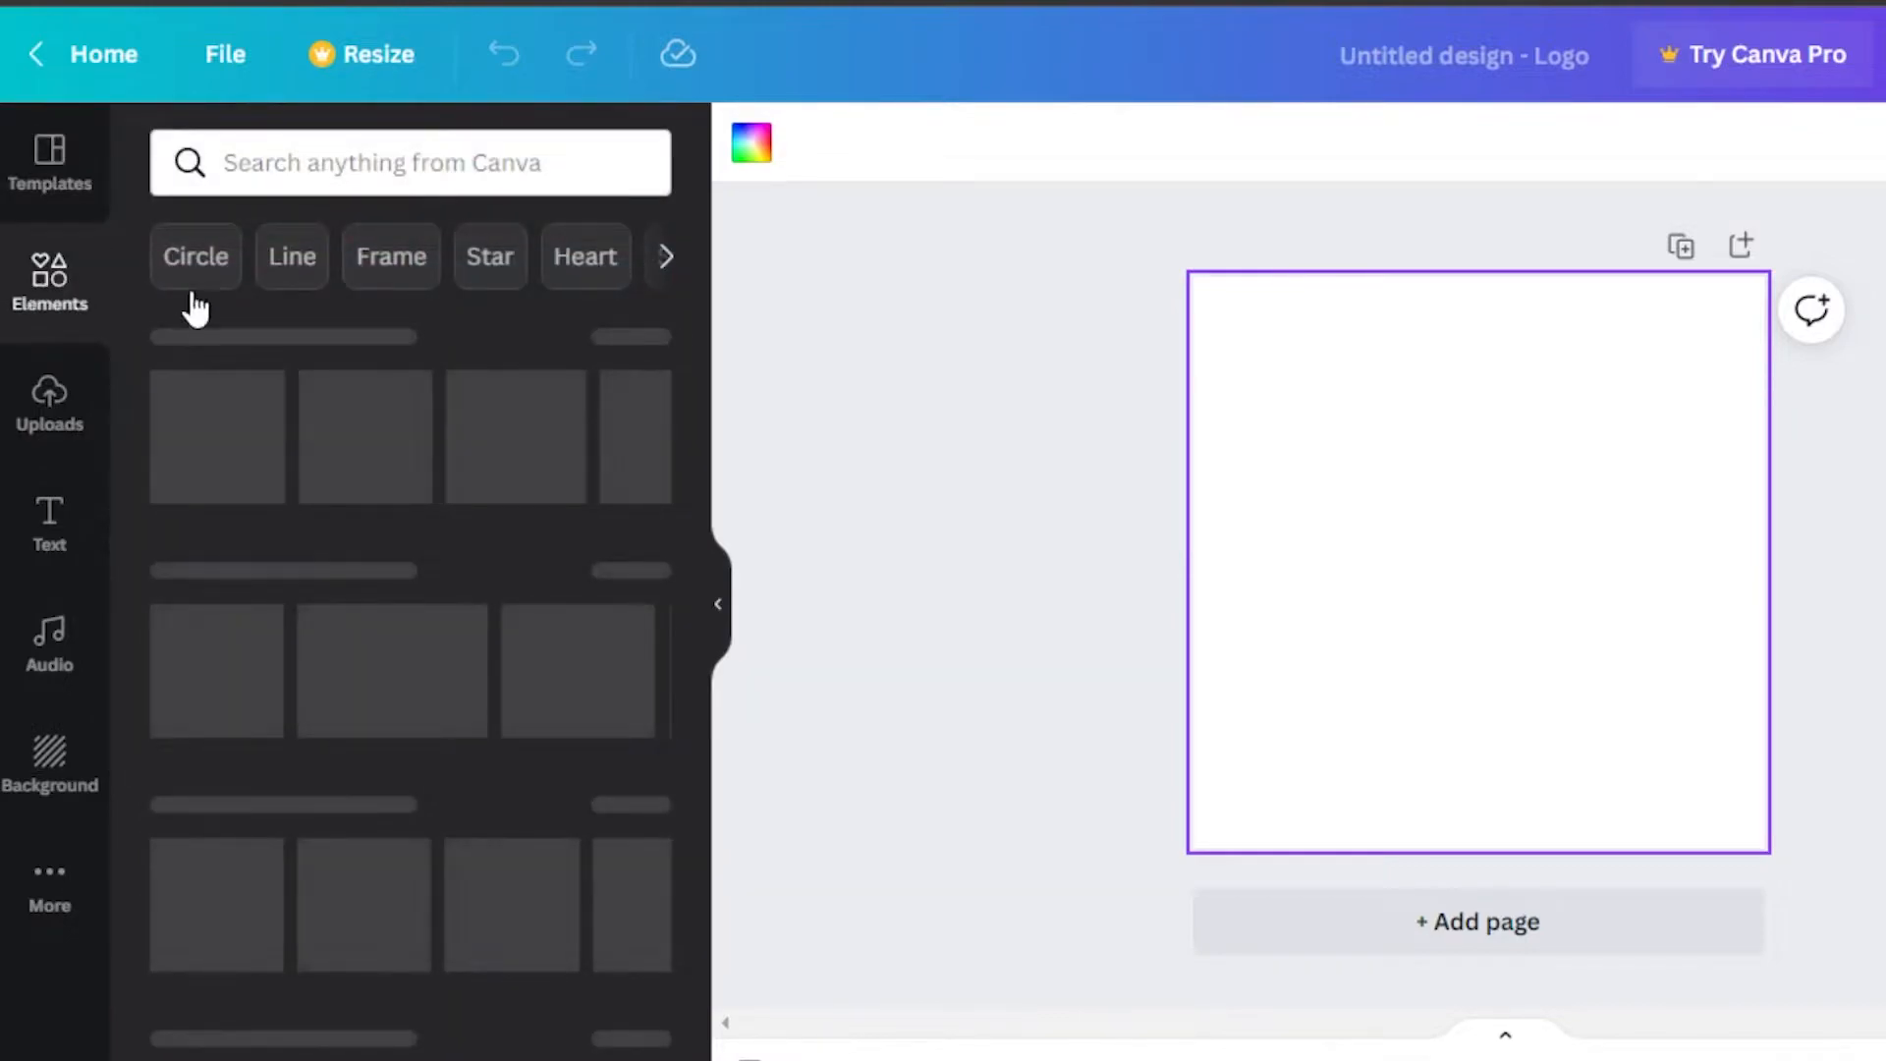
{"action": "mouse_move", "coordinate": [699, 232]}
{"action": "left_mouse_down"}
{"action": "mouse_move", "coordinate": [704, 331]}
{"action": "mouse_move", "coordinate": [694, 267]}
{"action": "left_mouse_up"}
{"action": "left_click_drag", "start_coordinate": [698, 379], "coordinate": [701, 716]}
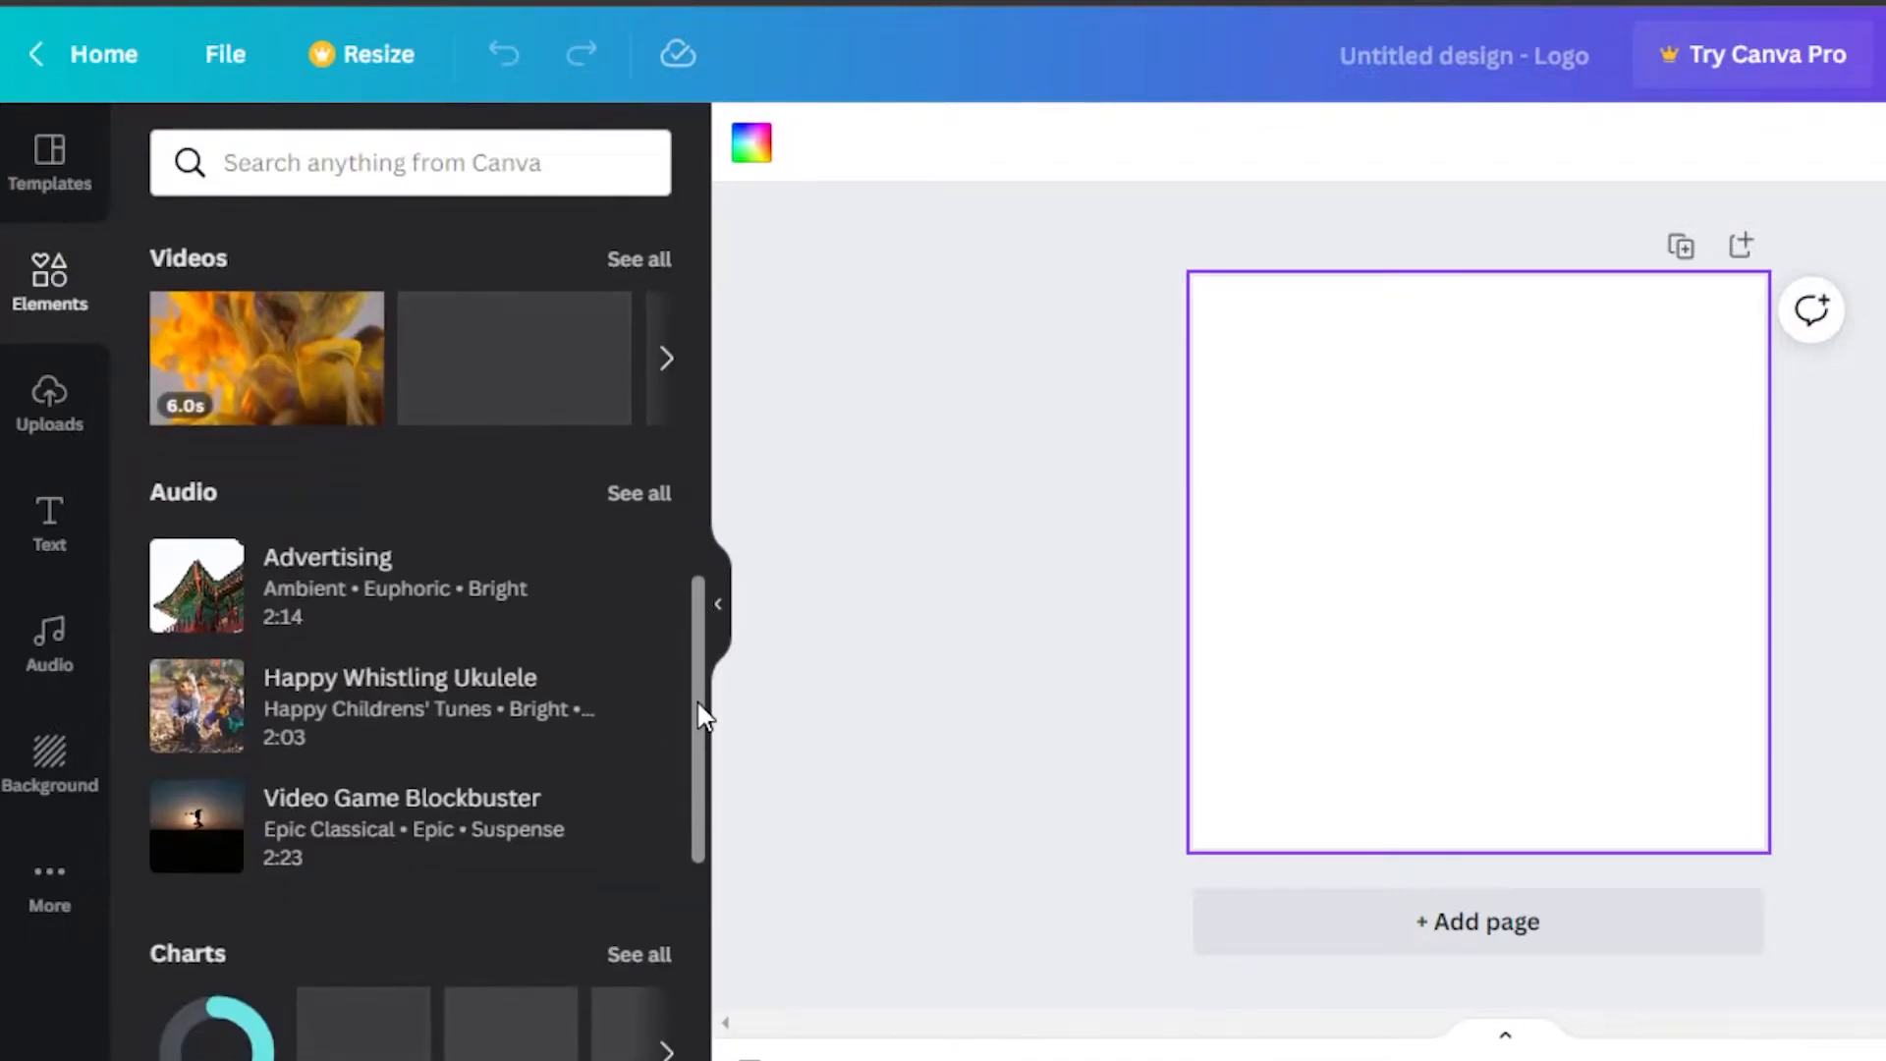
{"action": "scroll", "coordinate": [304, 353], "scroll_direction": "down", "scroll_amount": 3}
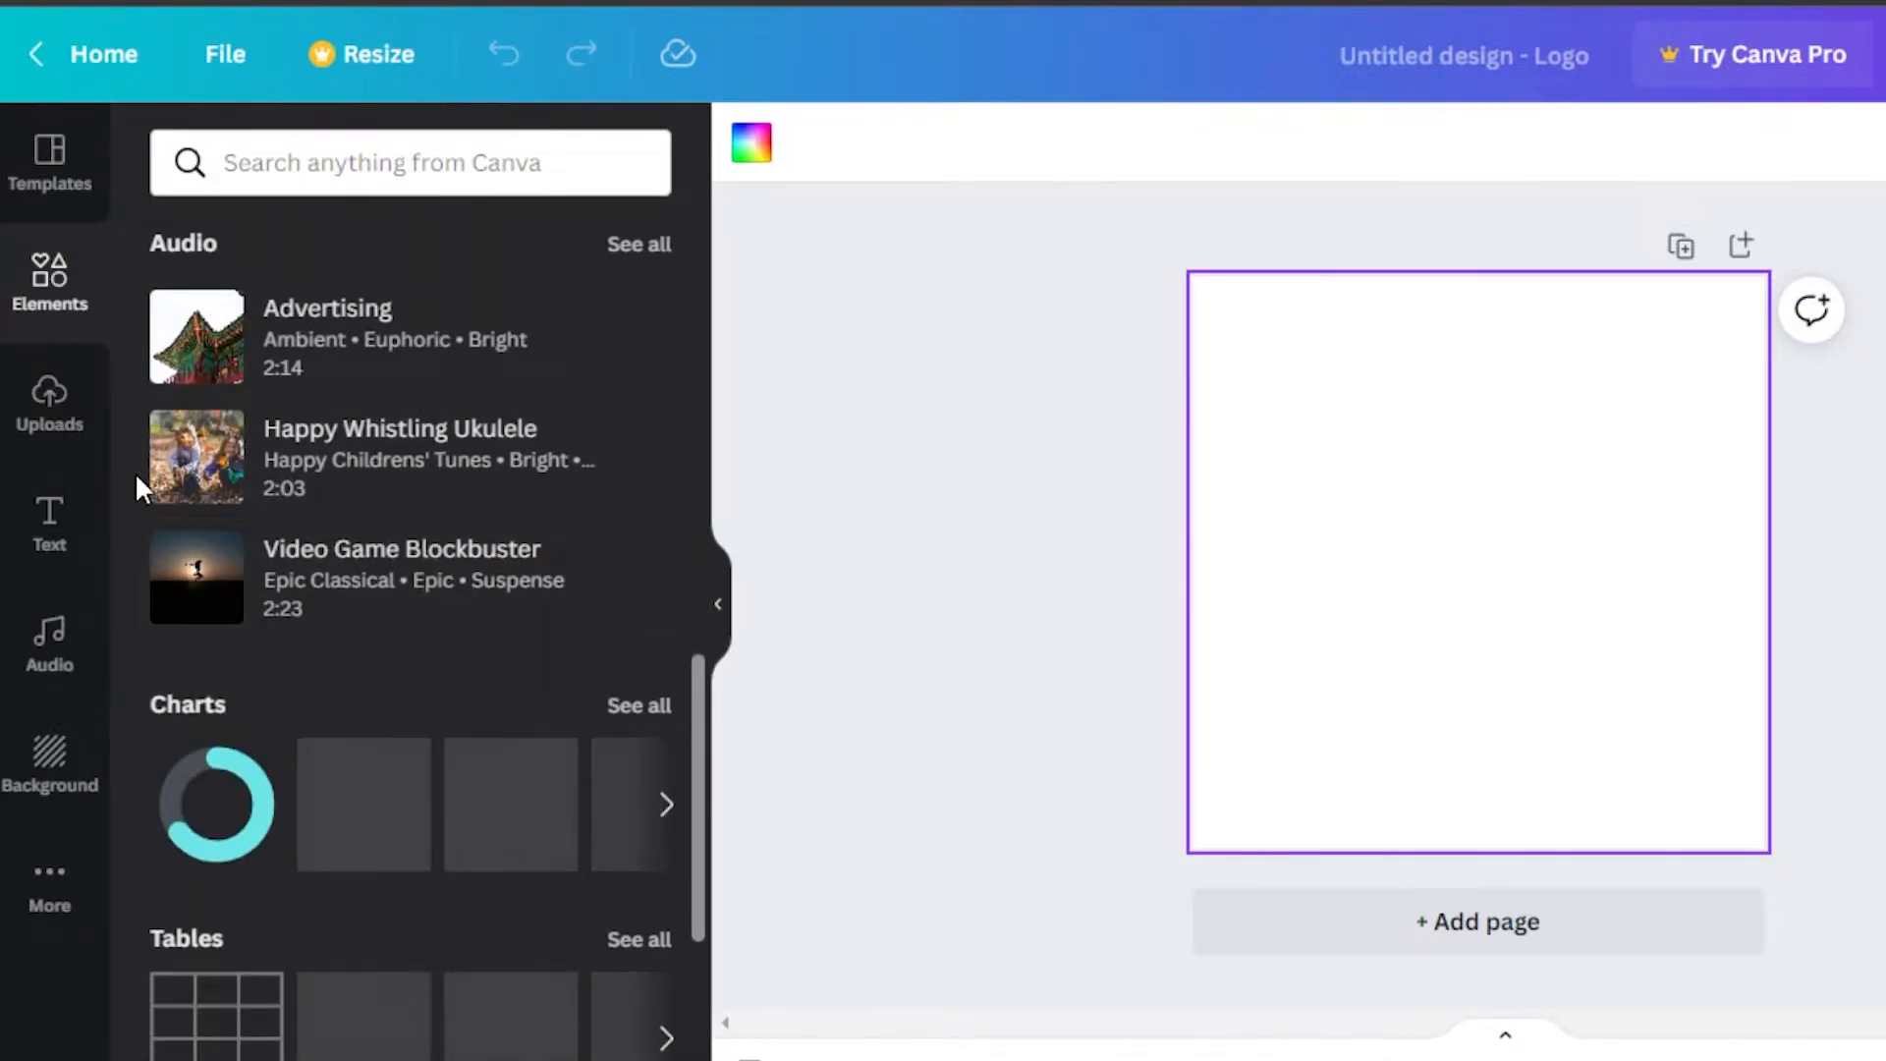
{"action": "left_click", "coordinate": [44, 432]}
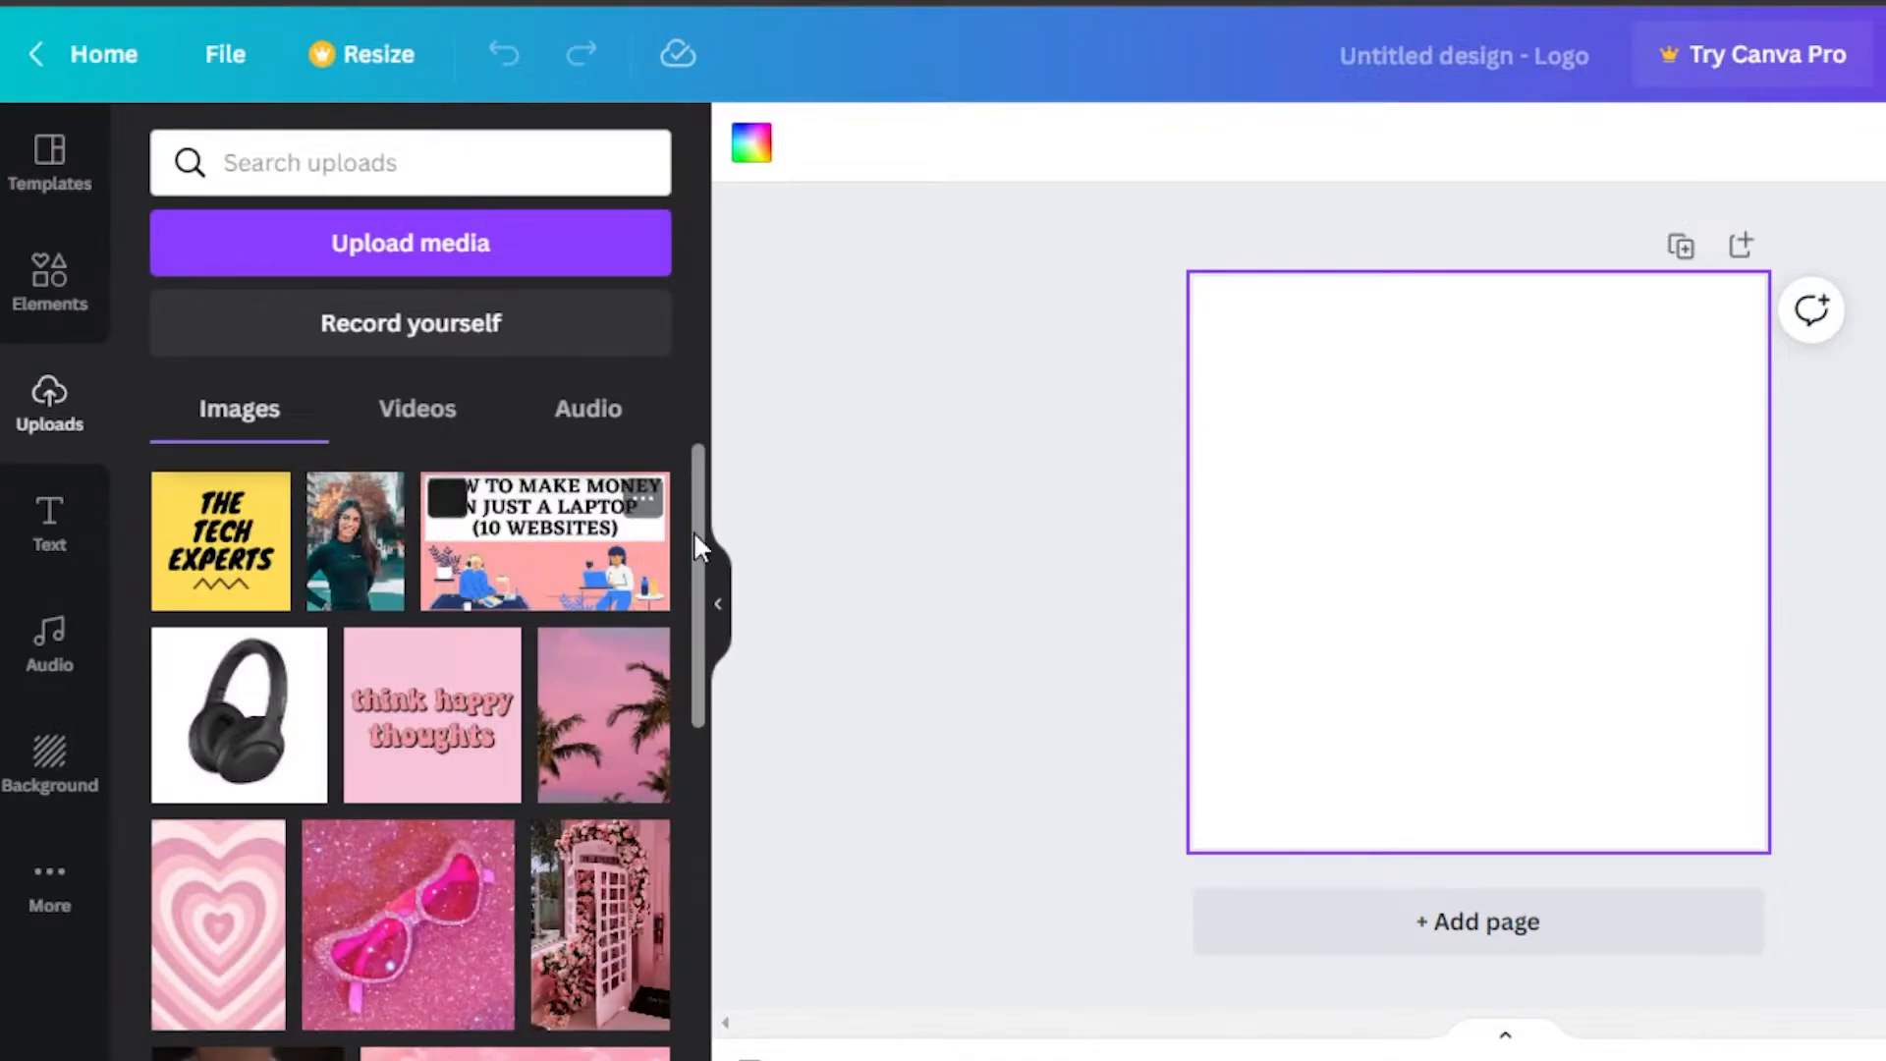
{"action": "left_click_drag", "start_coordinate": [694, 503], "coordinate": [666, 889]}
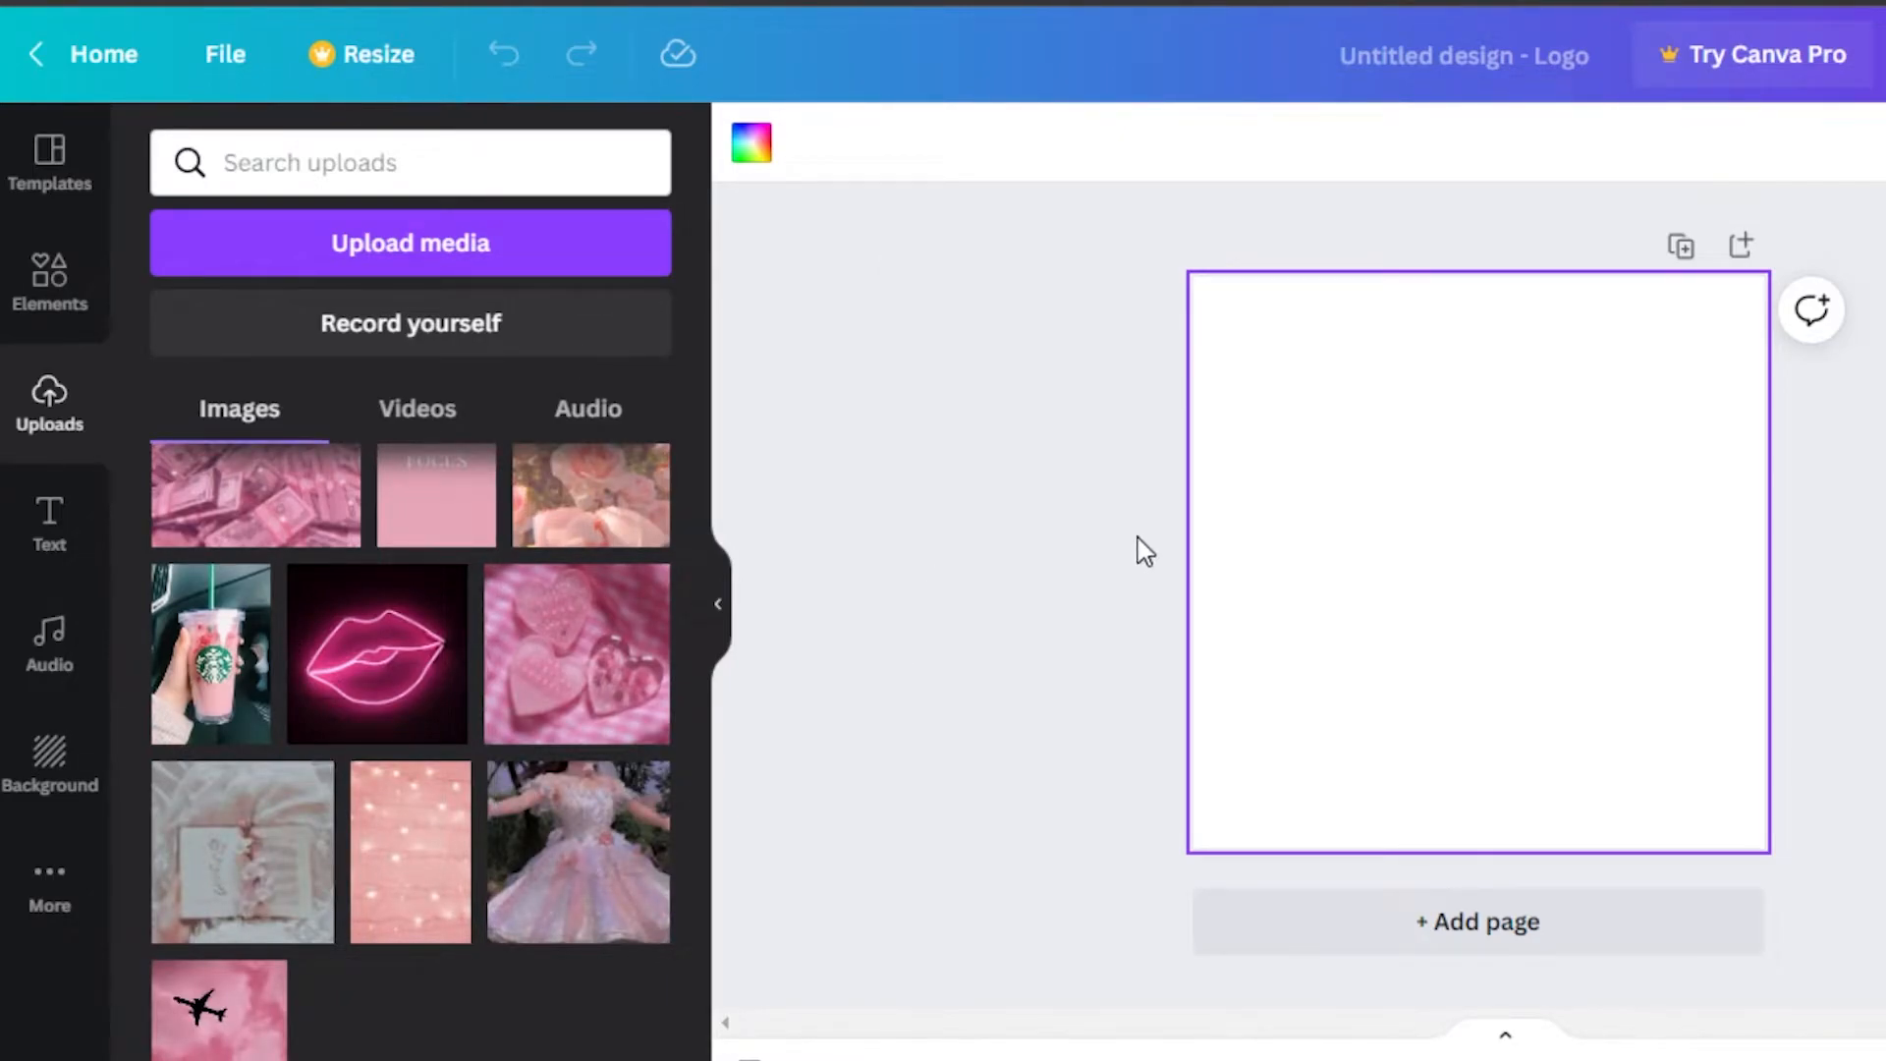
Step: Examine the text styles, audio tracks, backgrounds and additional apps offered for the design
{"action": "left_click", "coordinate": [51, 506]}
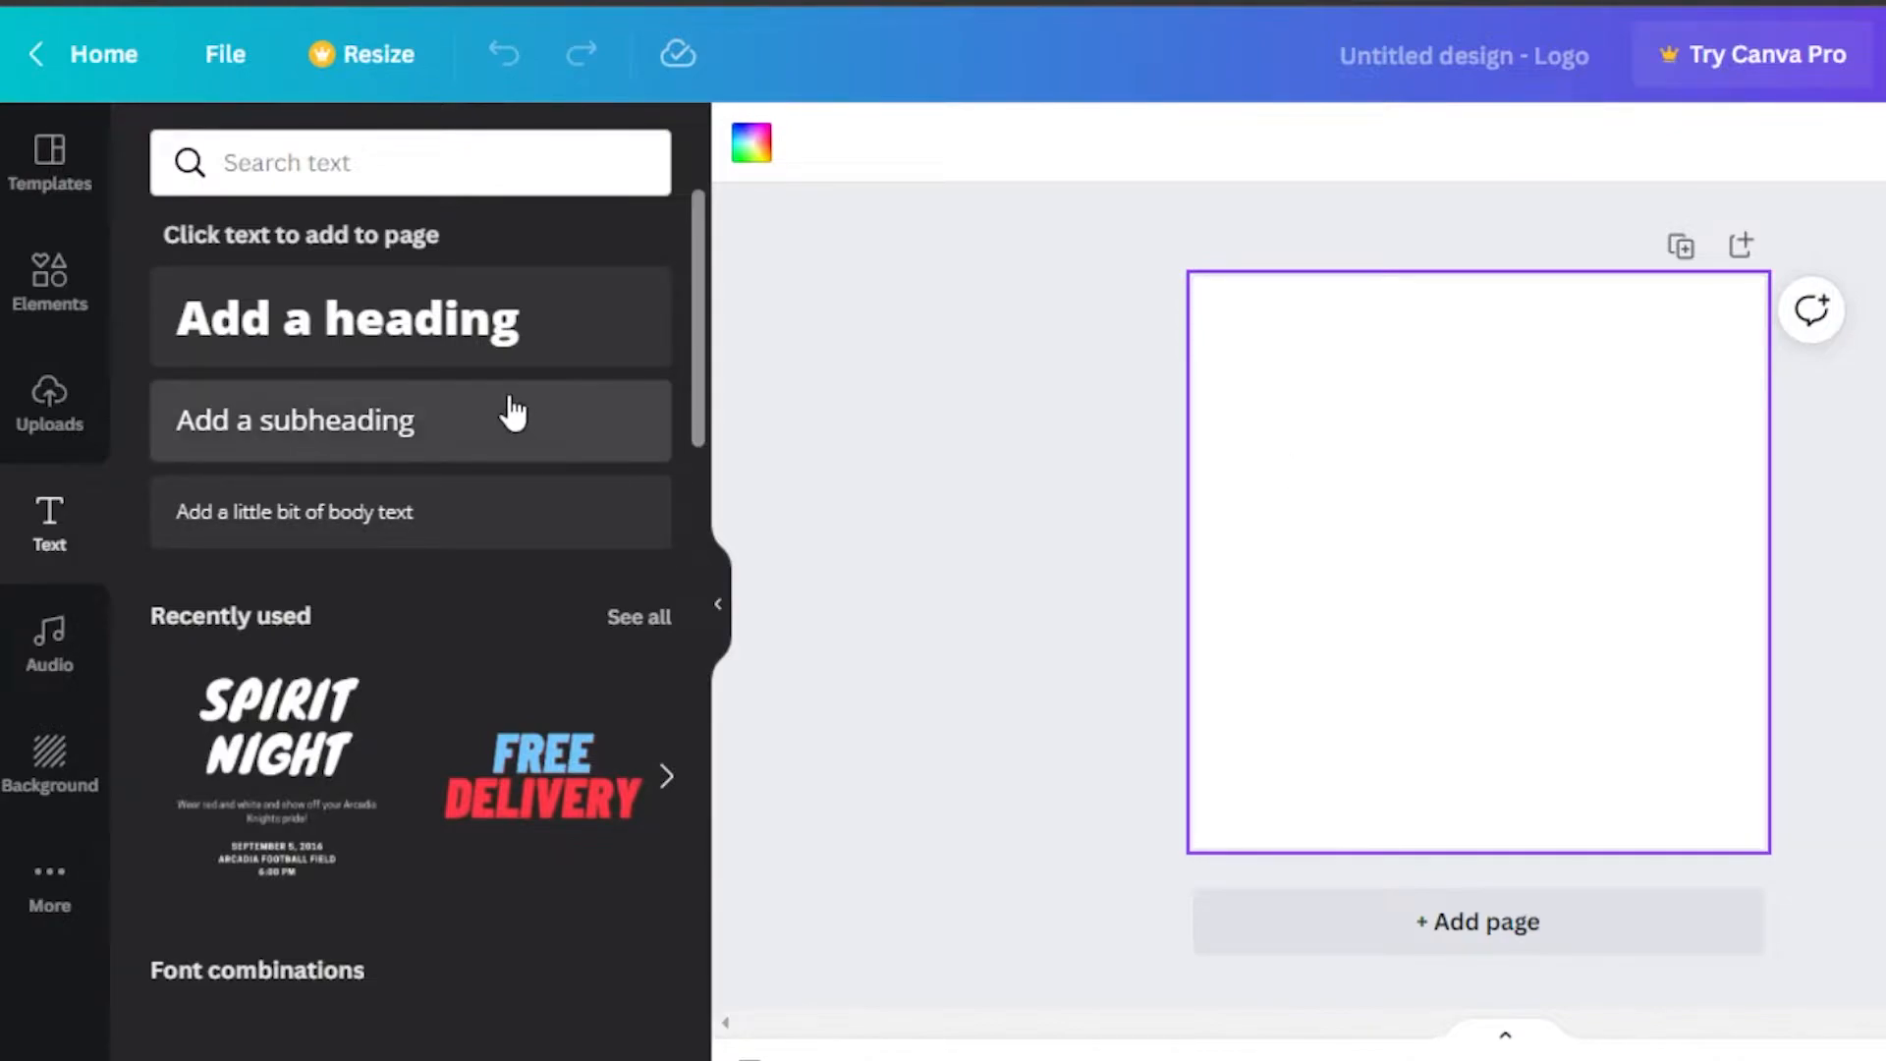
{"action": "left_click", "coordinate": [35, 665]}
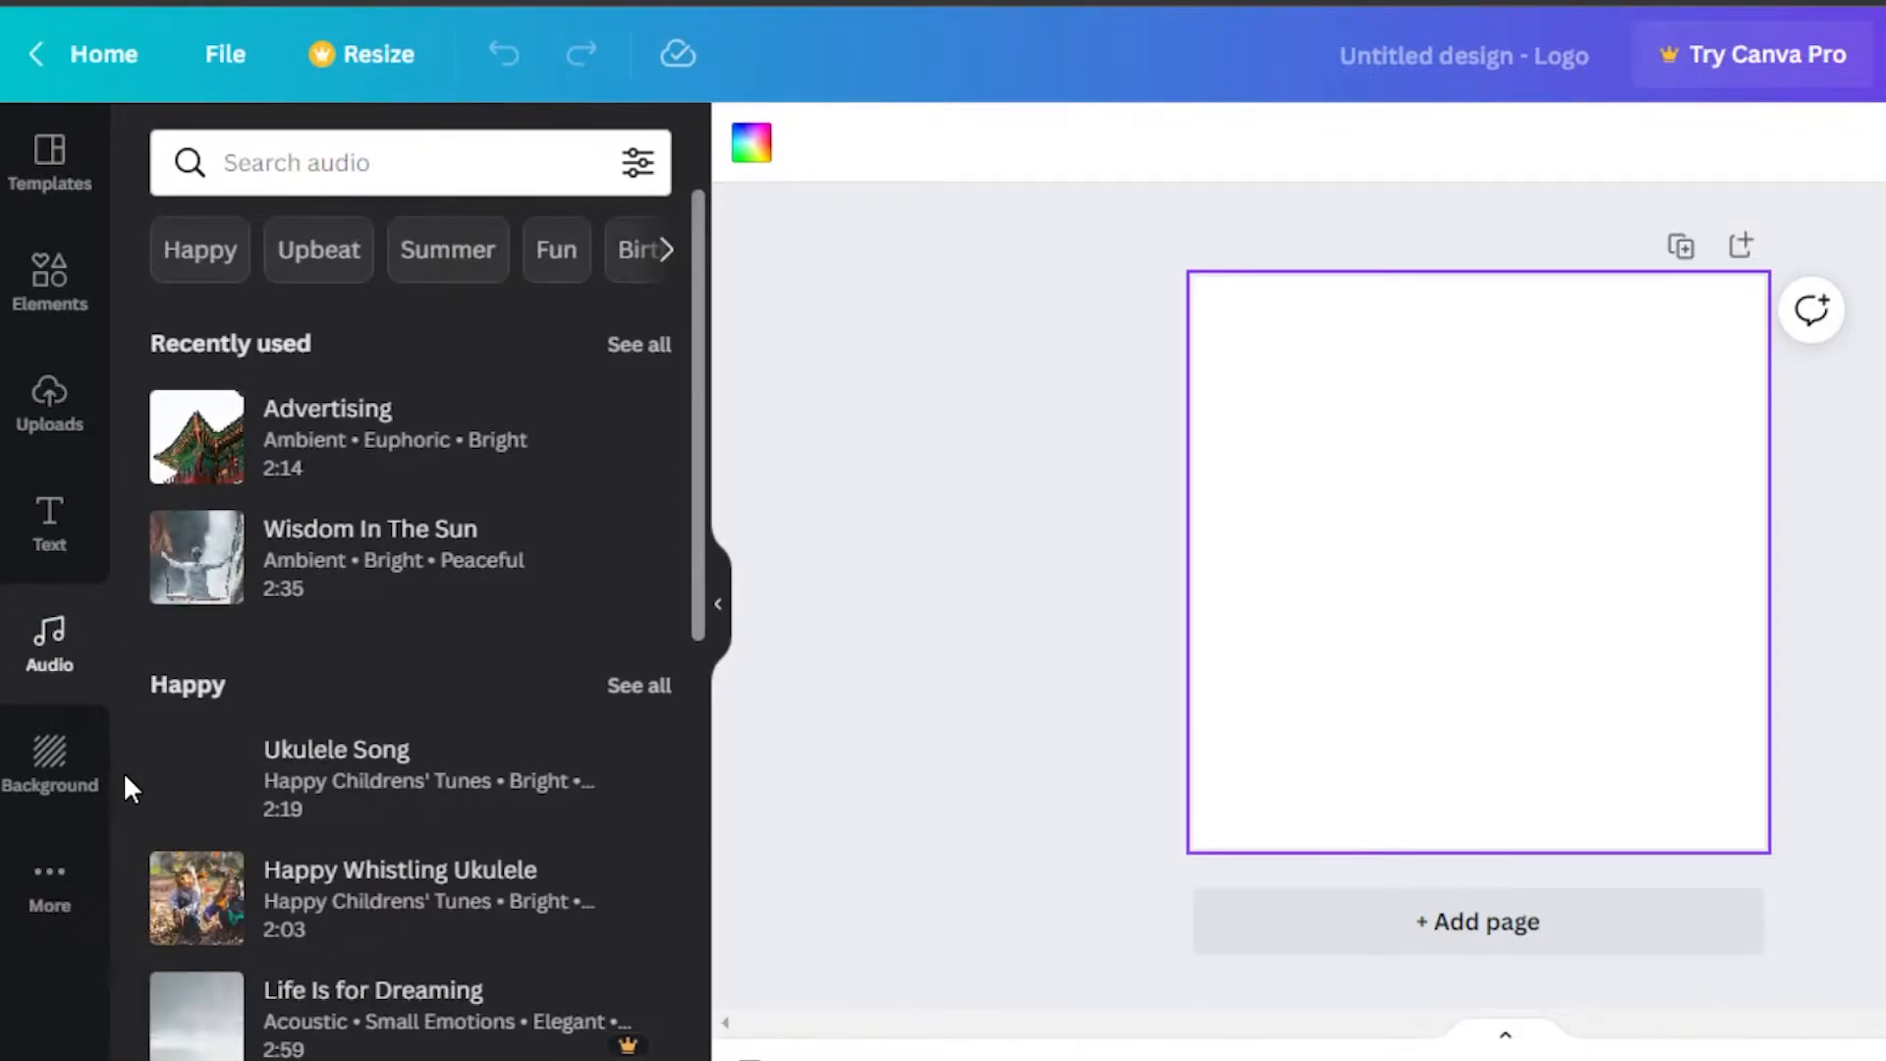
{"action": "left_click", "coordinate": [55, 783]}
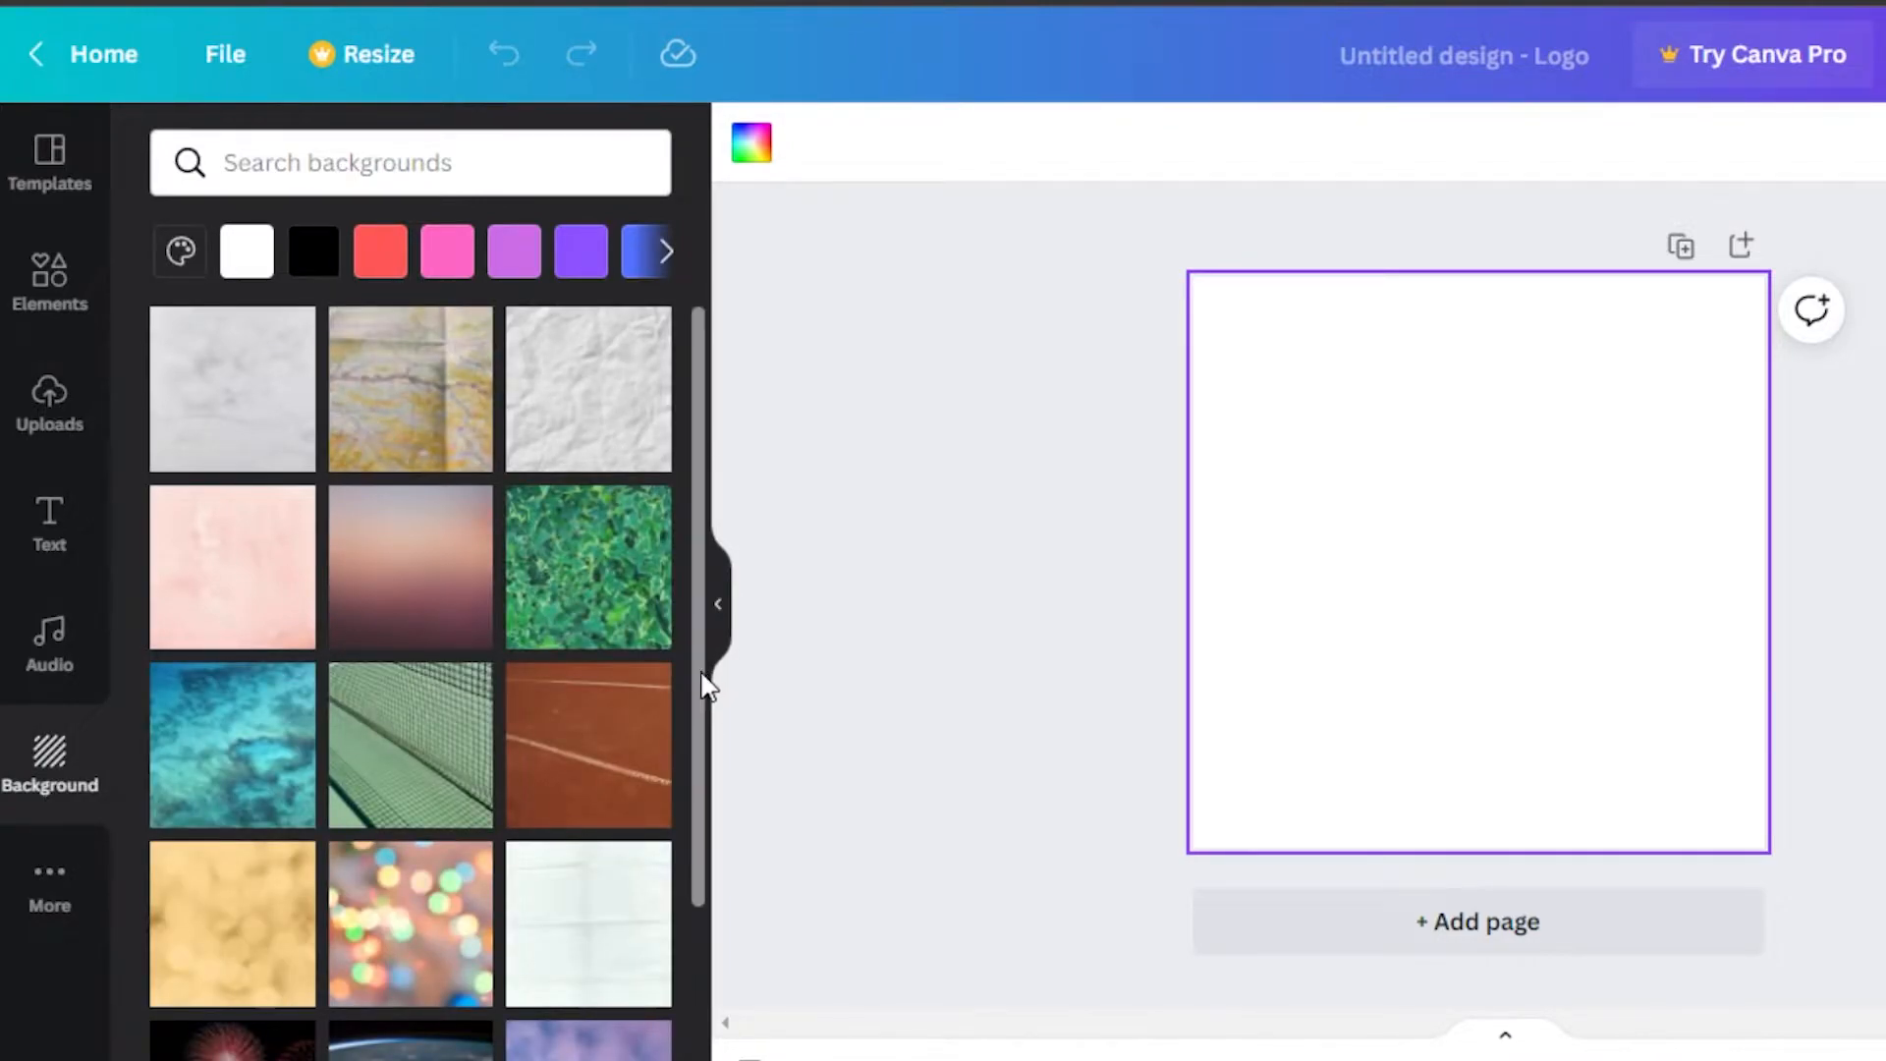
{"action": "scroll", "coordinate": [701, 674], "scroll_direction": "down", "scroll_amount": 5}
{"action": "scroll", "coordinate": [693, 654], "scroll_direction": "up", "scroll_amount": 5}
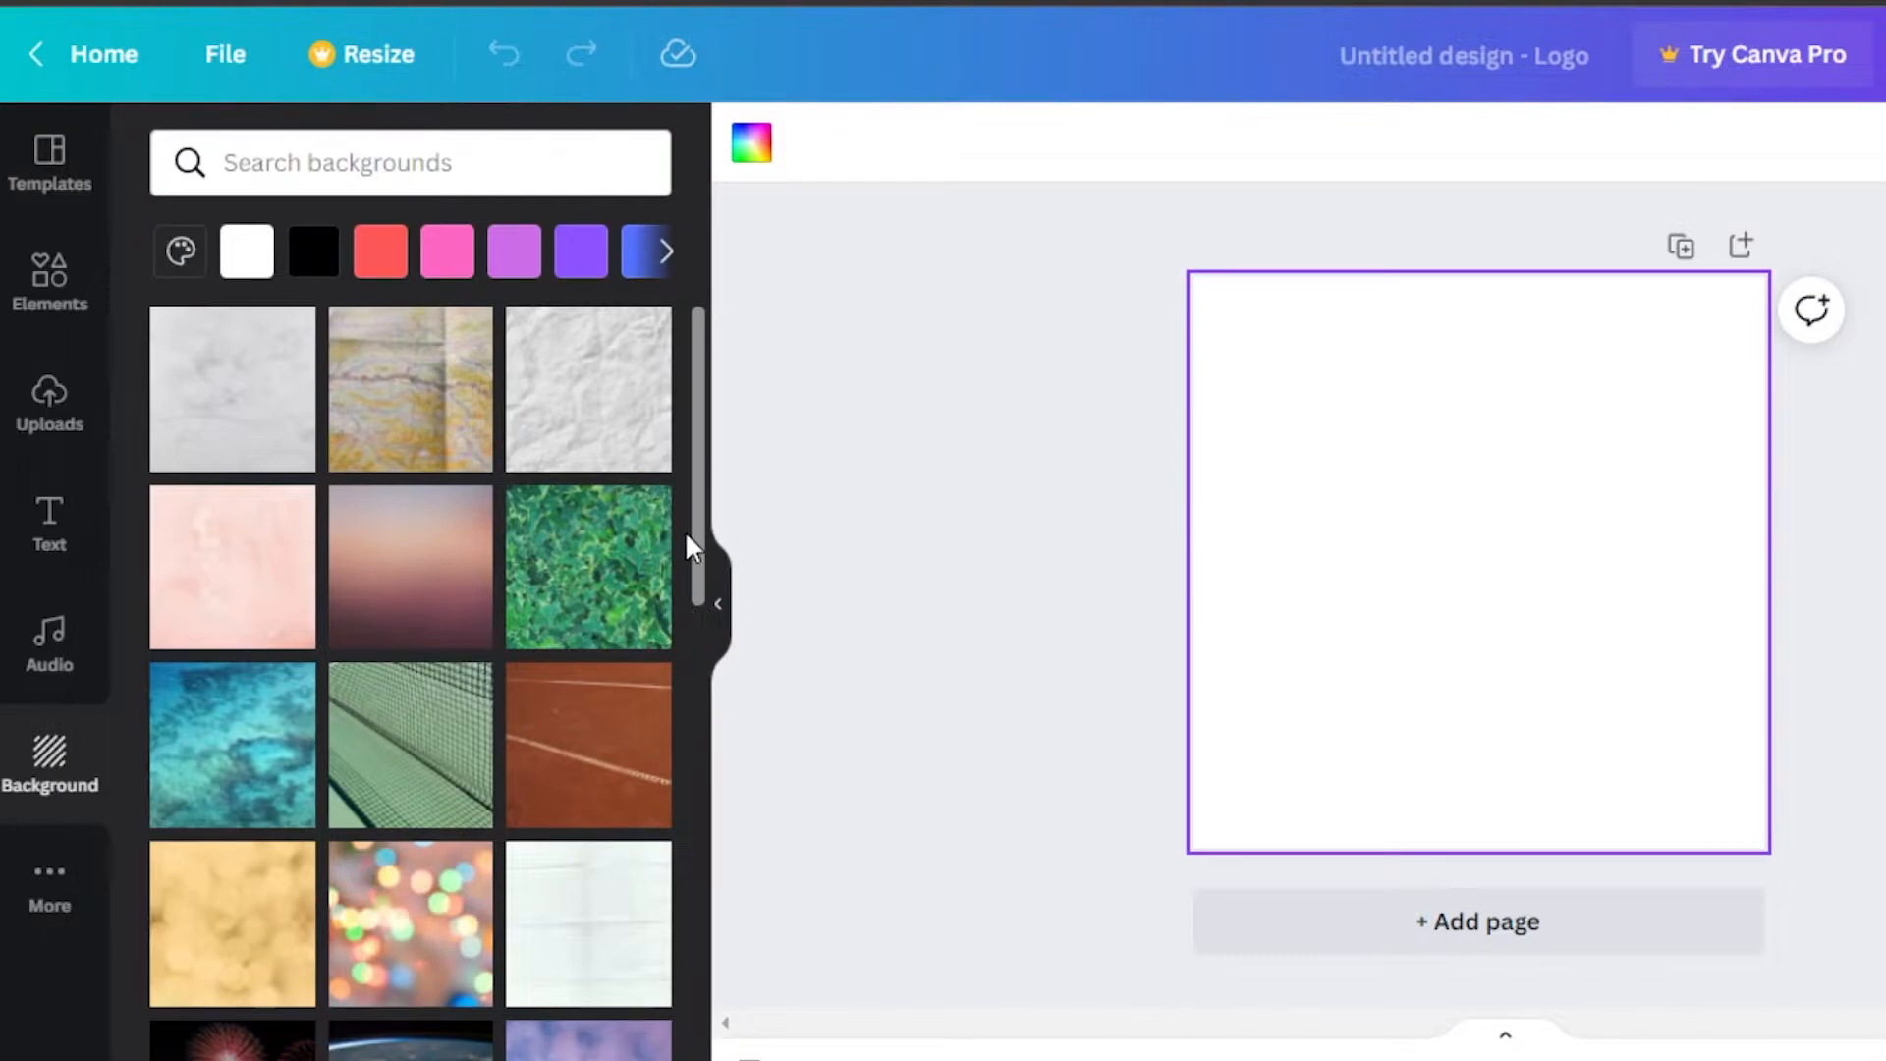
{"action": "scroll", "coordinate": [674, 654], "scroll_direction": "down", "scroll_amount": 1}
{"action": "scroll", "coordinate": [674, 638], "scroll_direction": "down", "scroll_amount": 5}
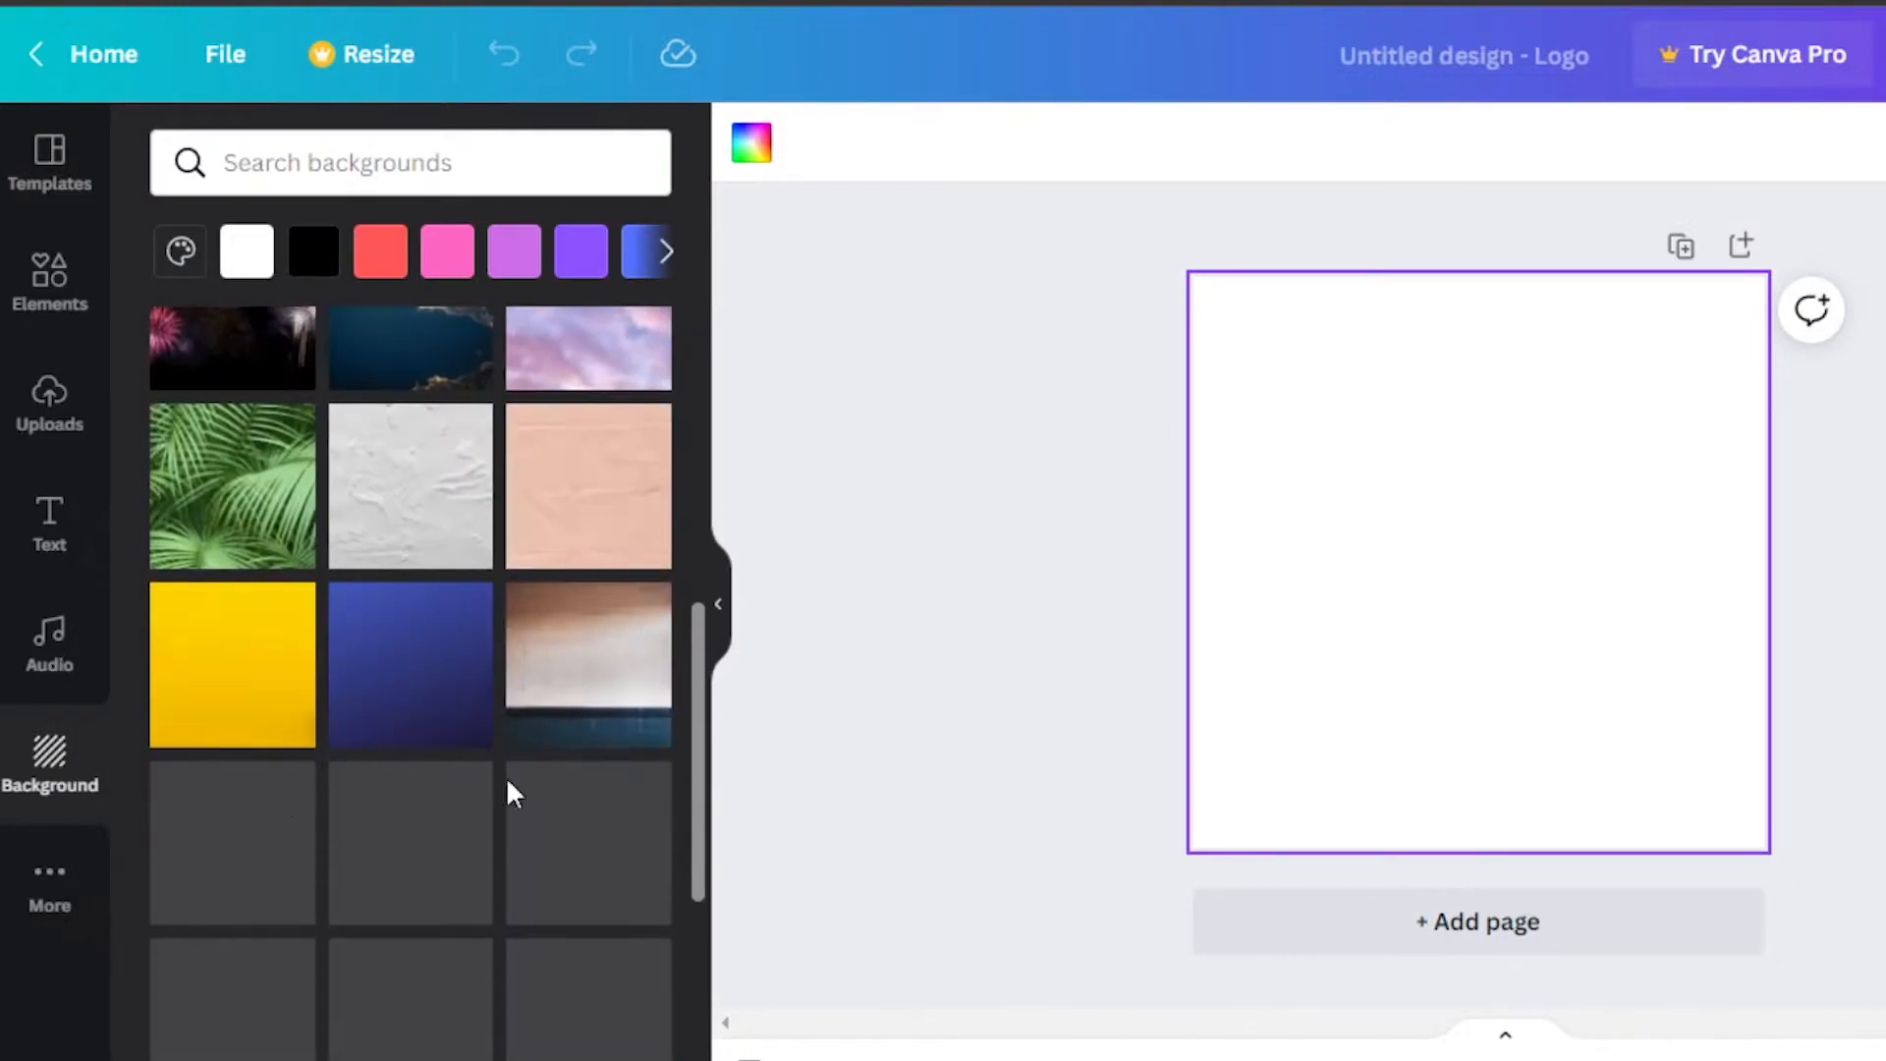
{"action": "left_click", "coordinate": [42, 924]}
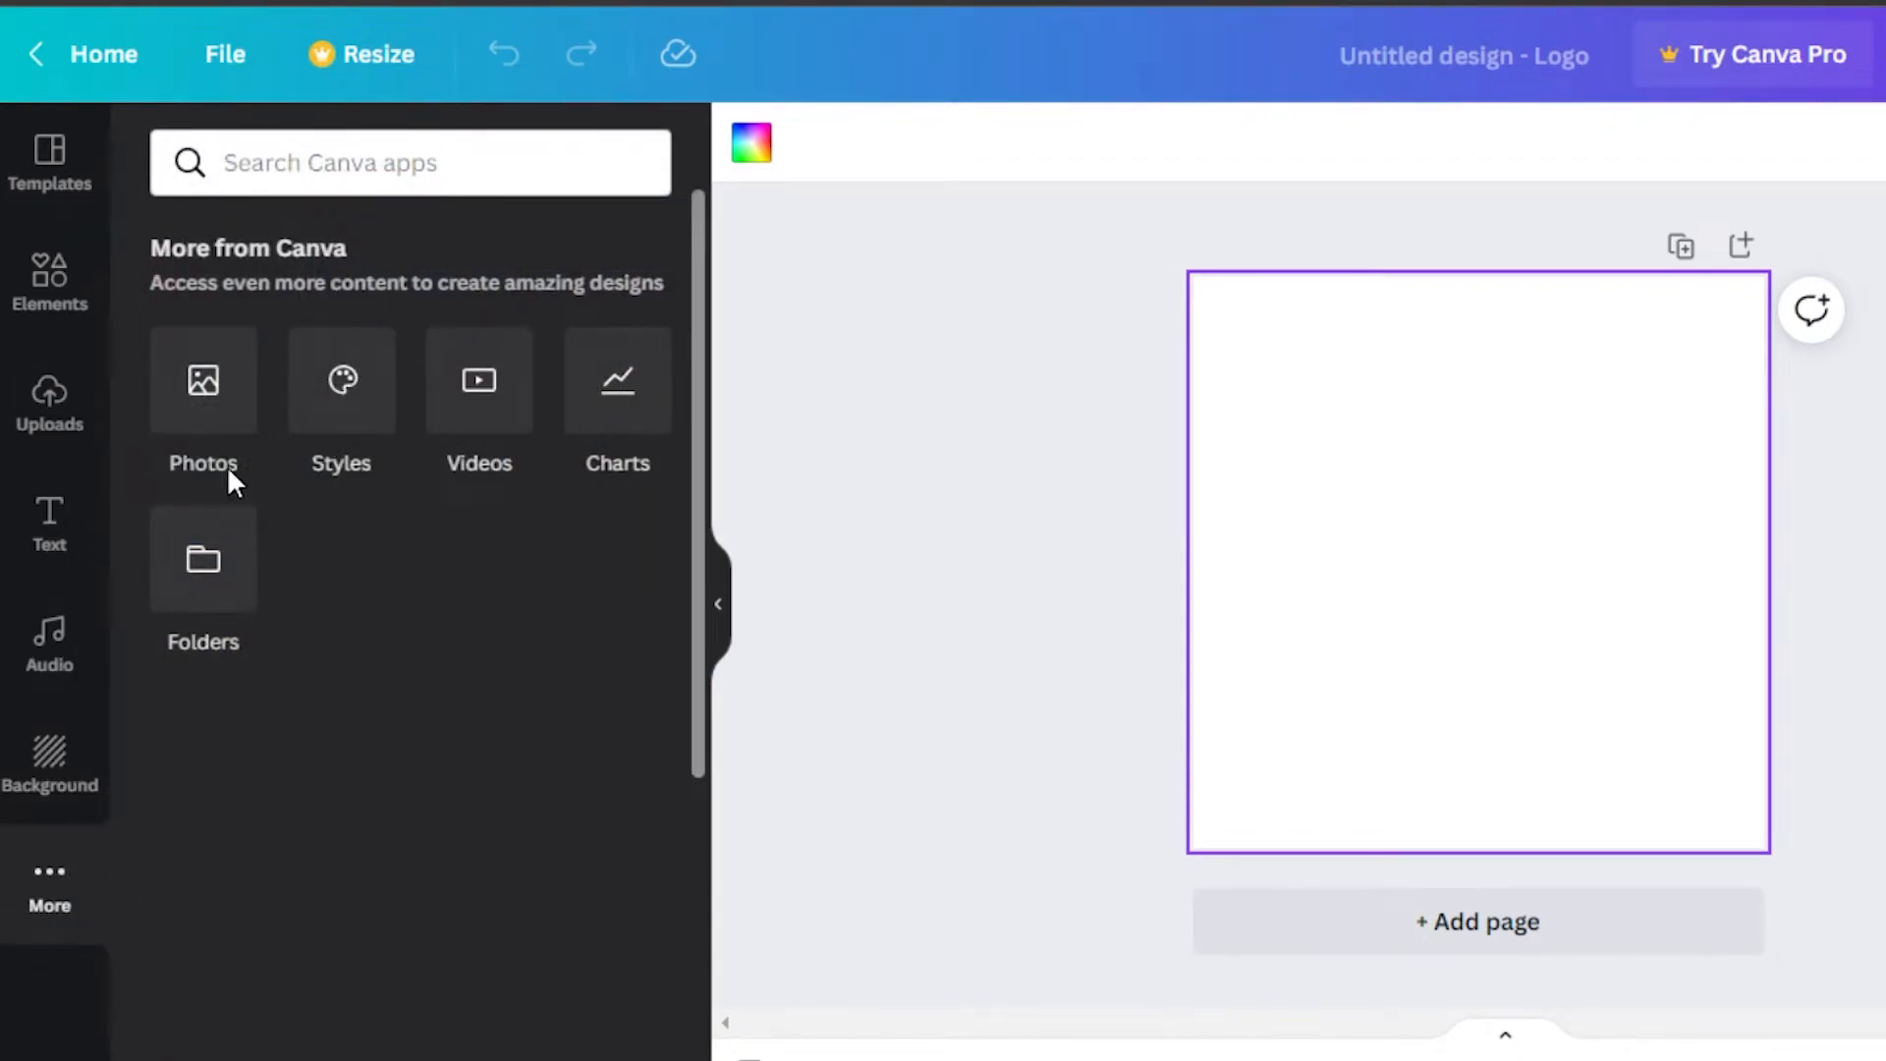
Step: Rename the untitled logo design as "Test logo"
{"action": "left_click", "coordinate": [1468, 43]}
{"action": "key", "text": "BackSpace"}
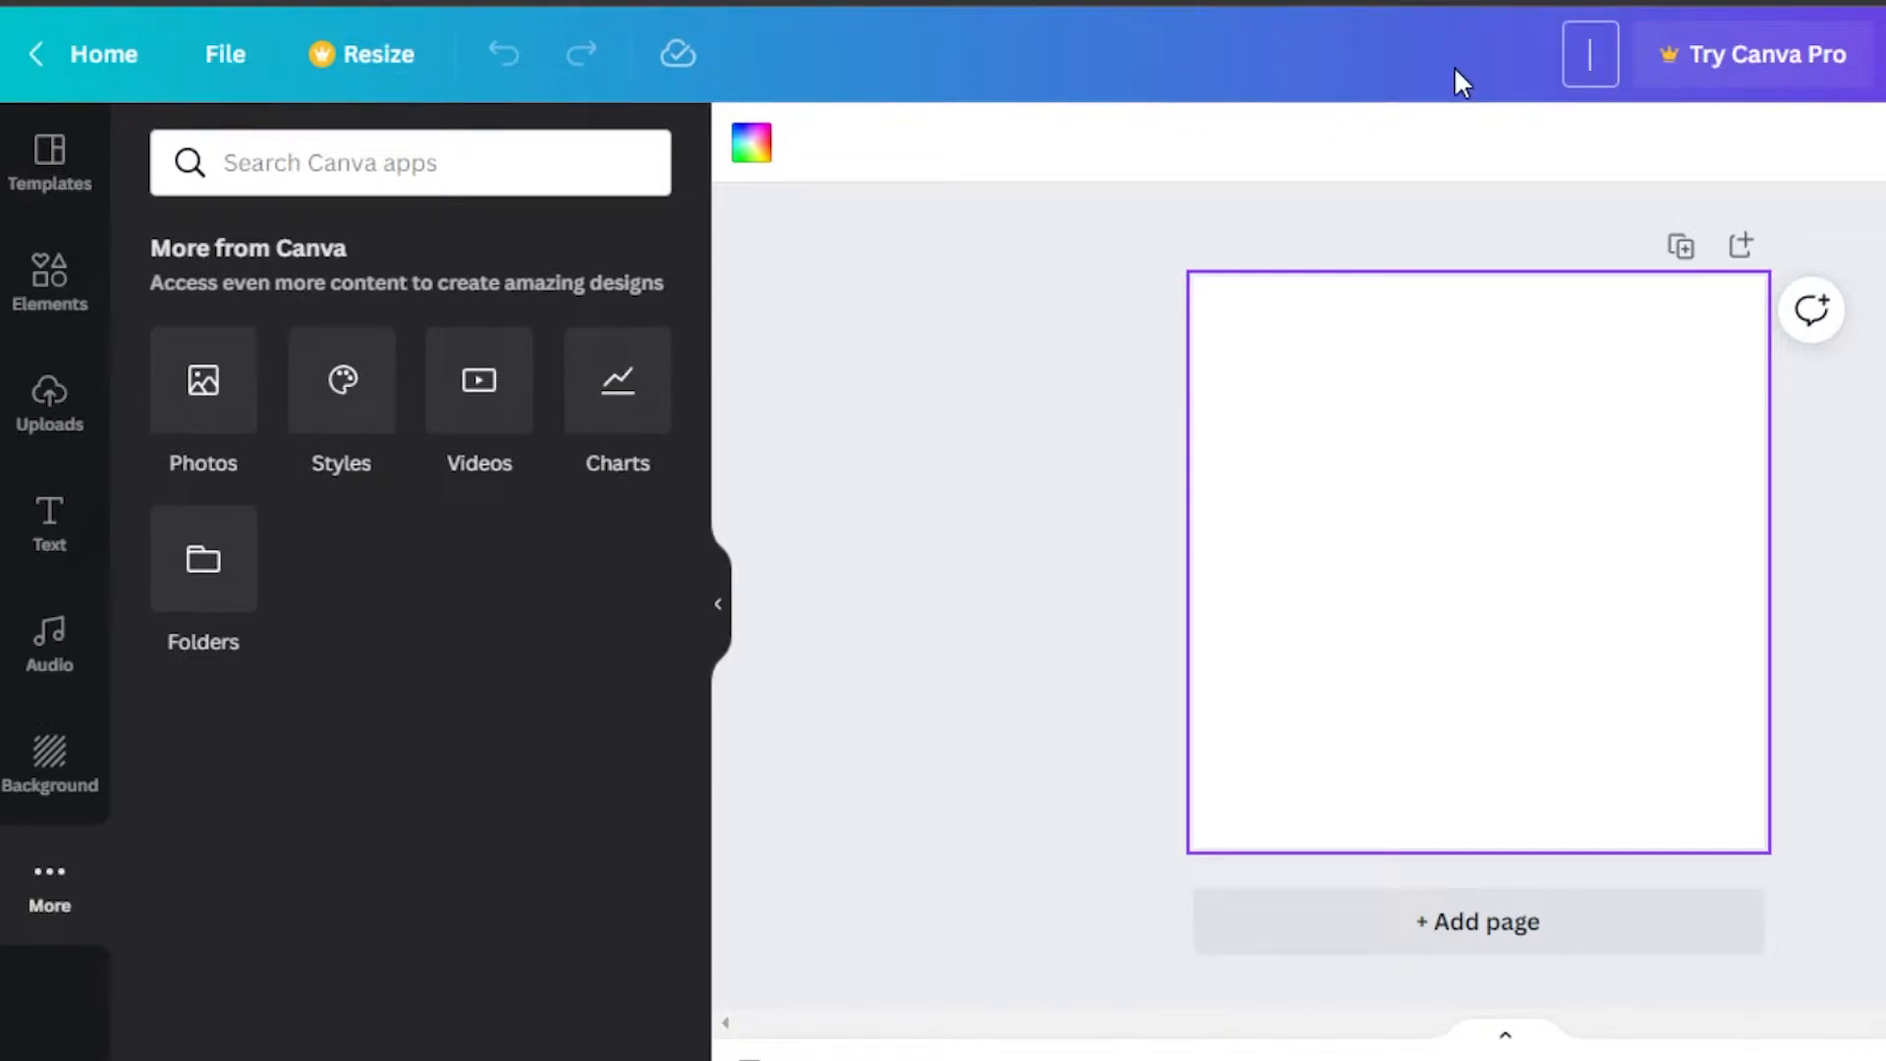
{"action": "type", "text": "T"}
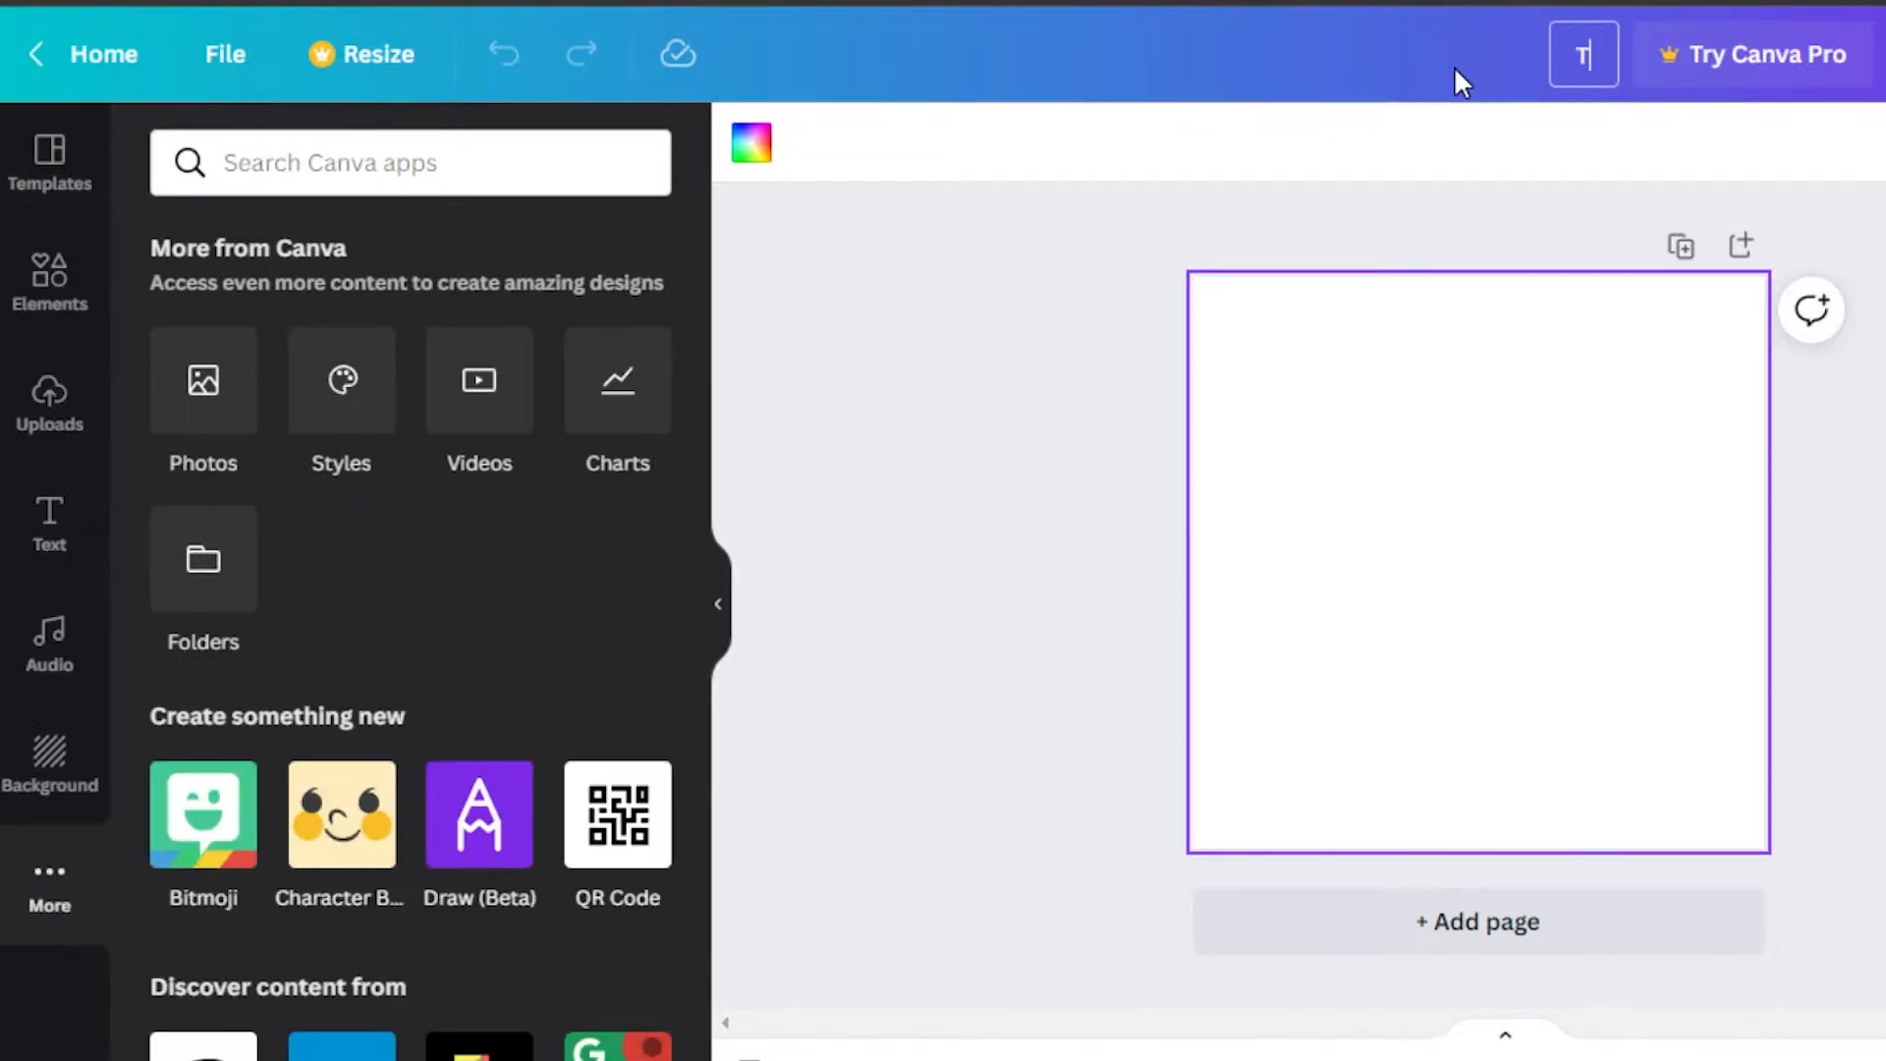
{"action": "type", "text": "est logo"}
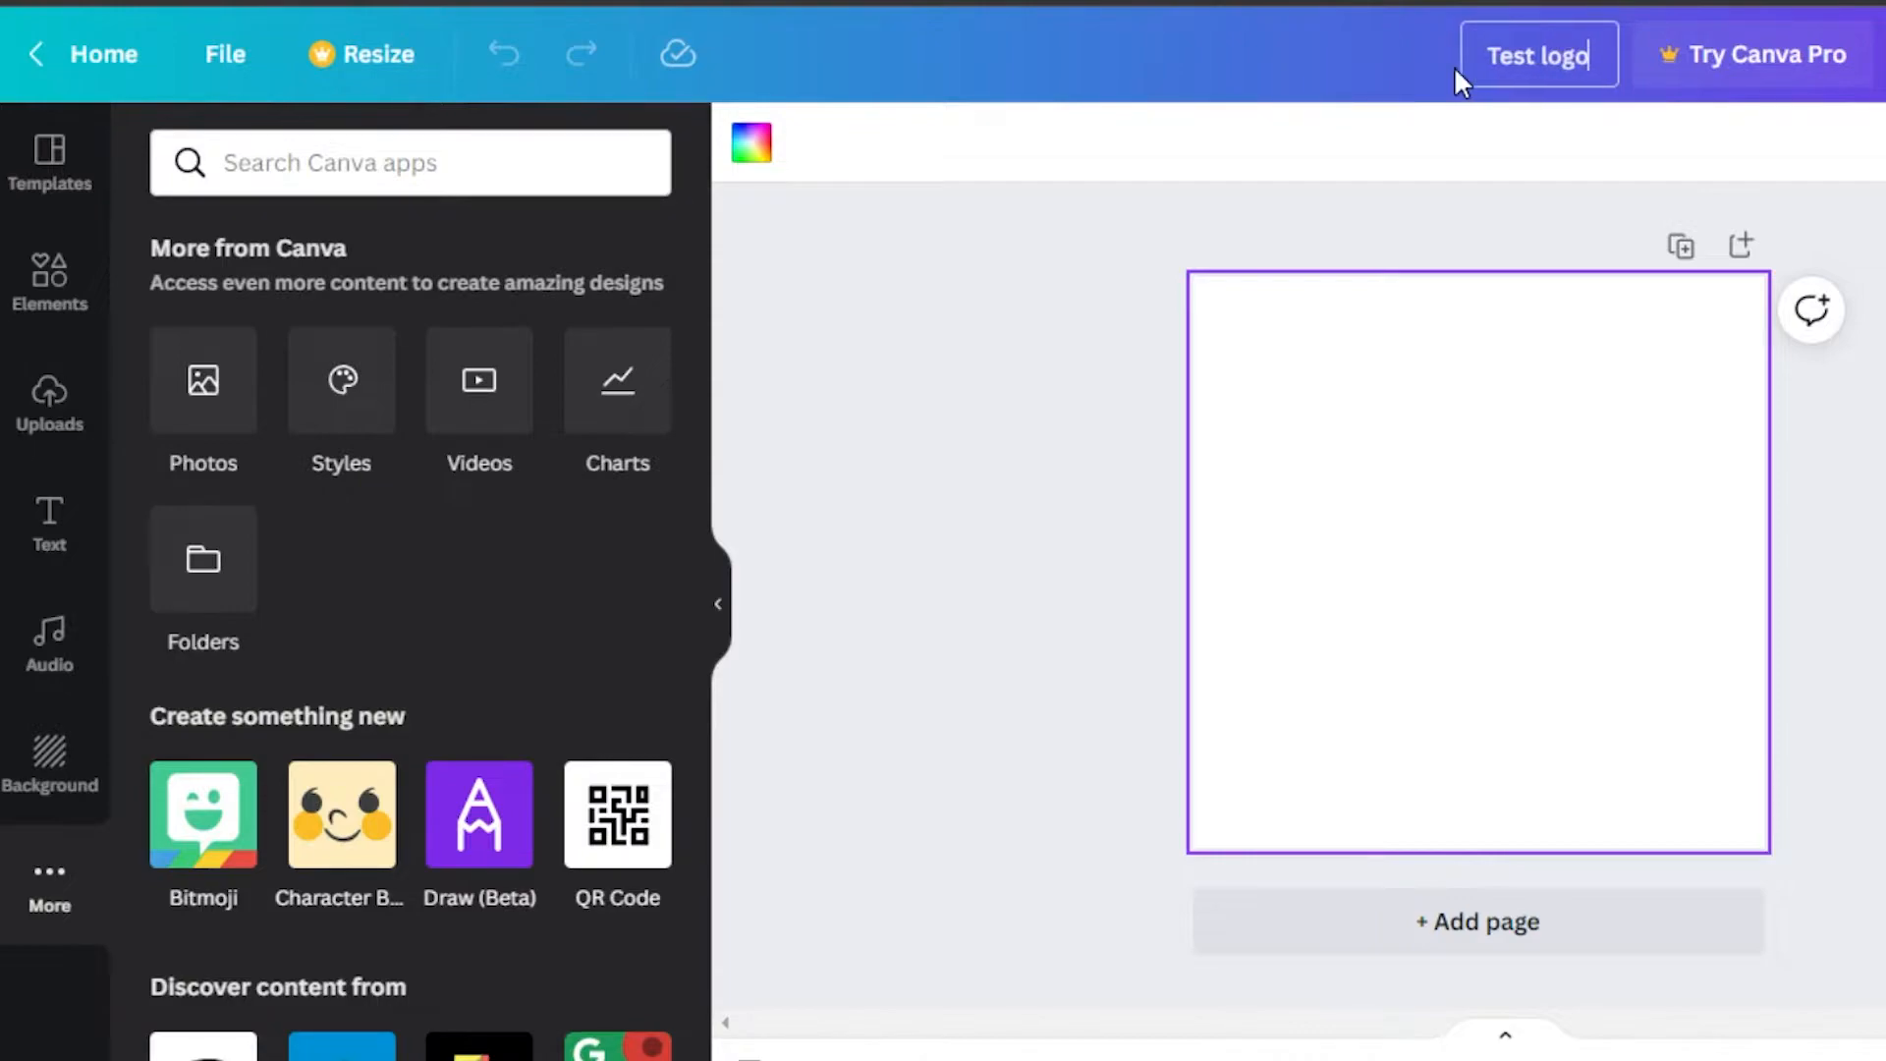
Step: Change the logo page's background to the custom pale pink #EFC0C0
{"action": "left_click", "coordinate": [764, 162]}
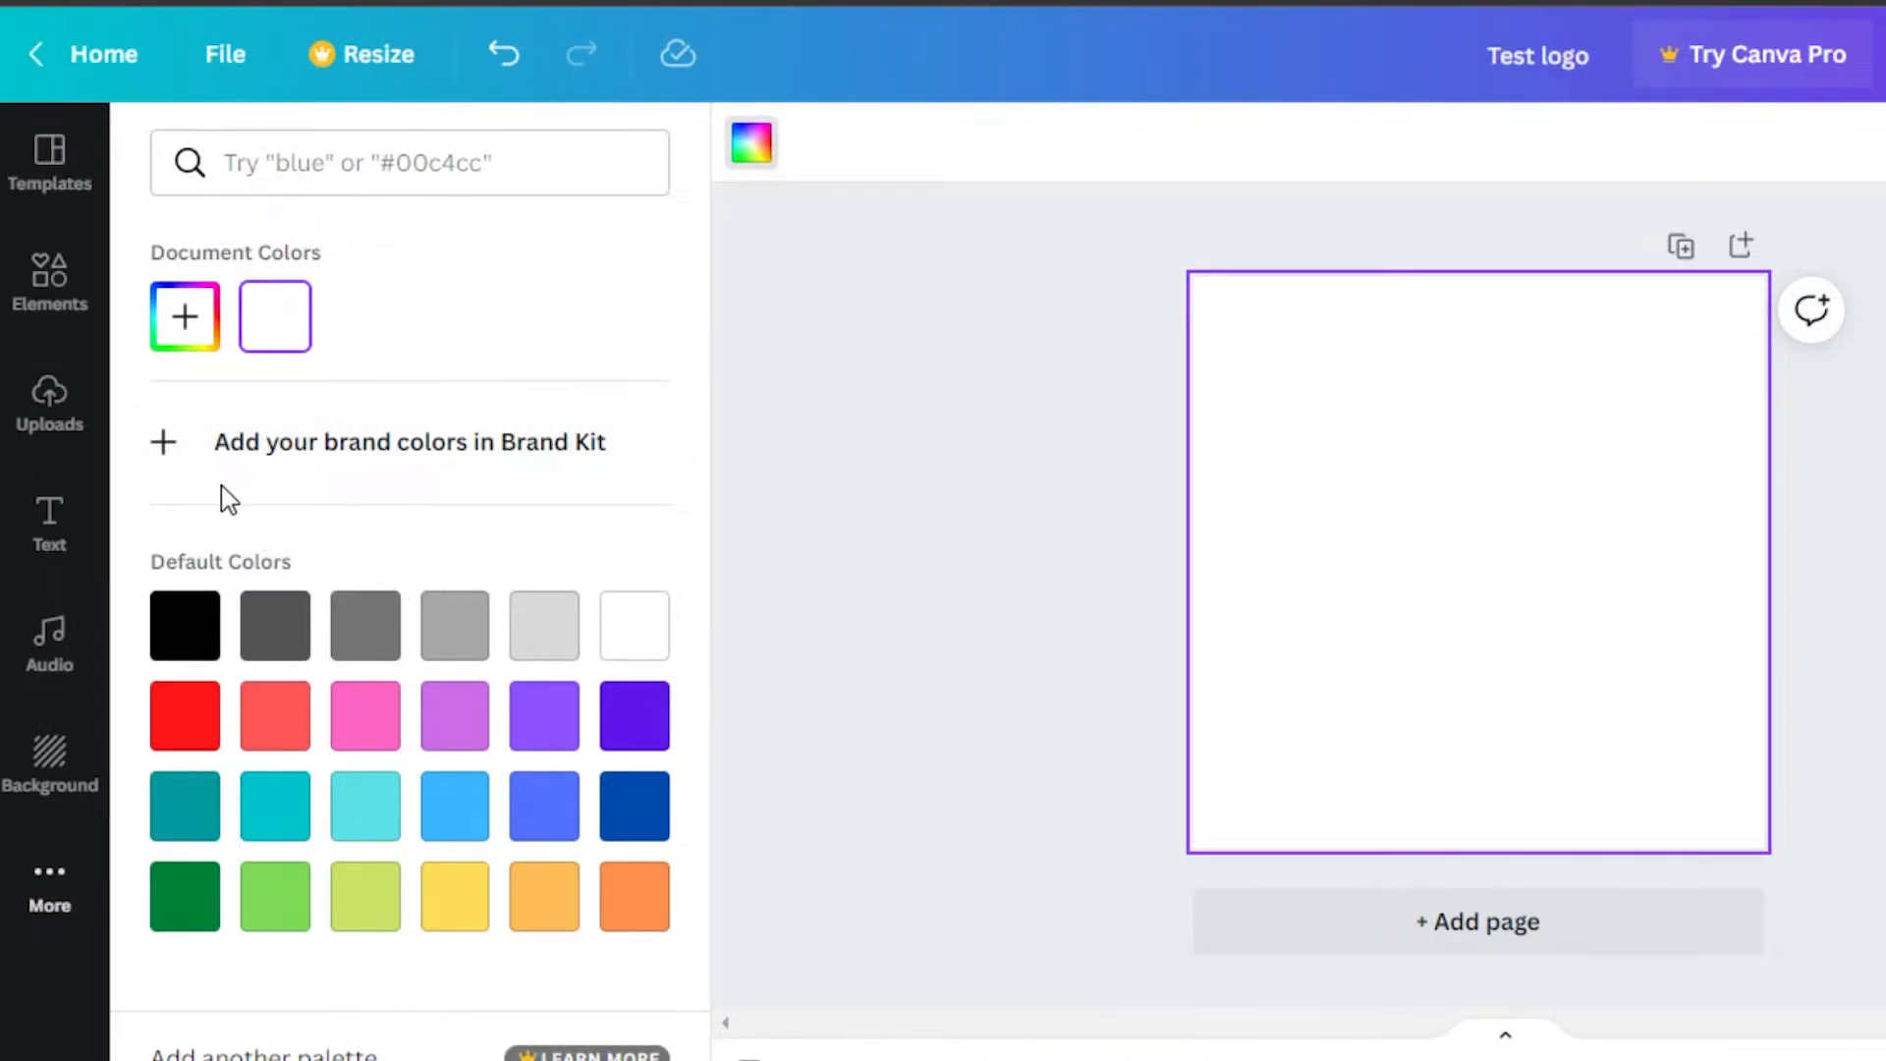
{"action": "left_click", "coordinate": [181, 344]}
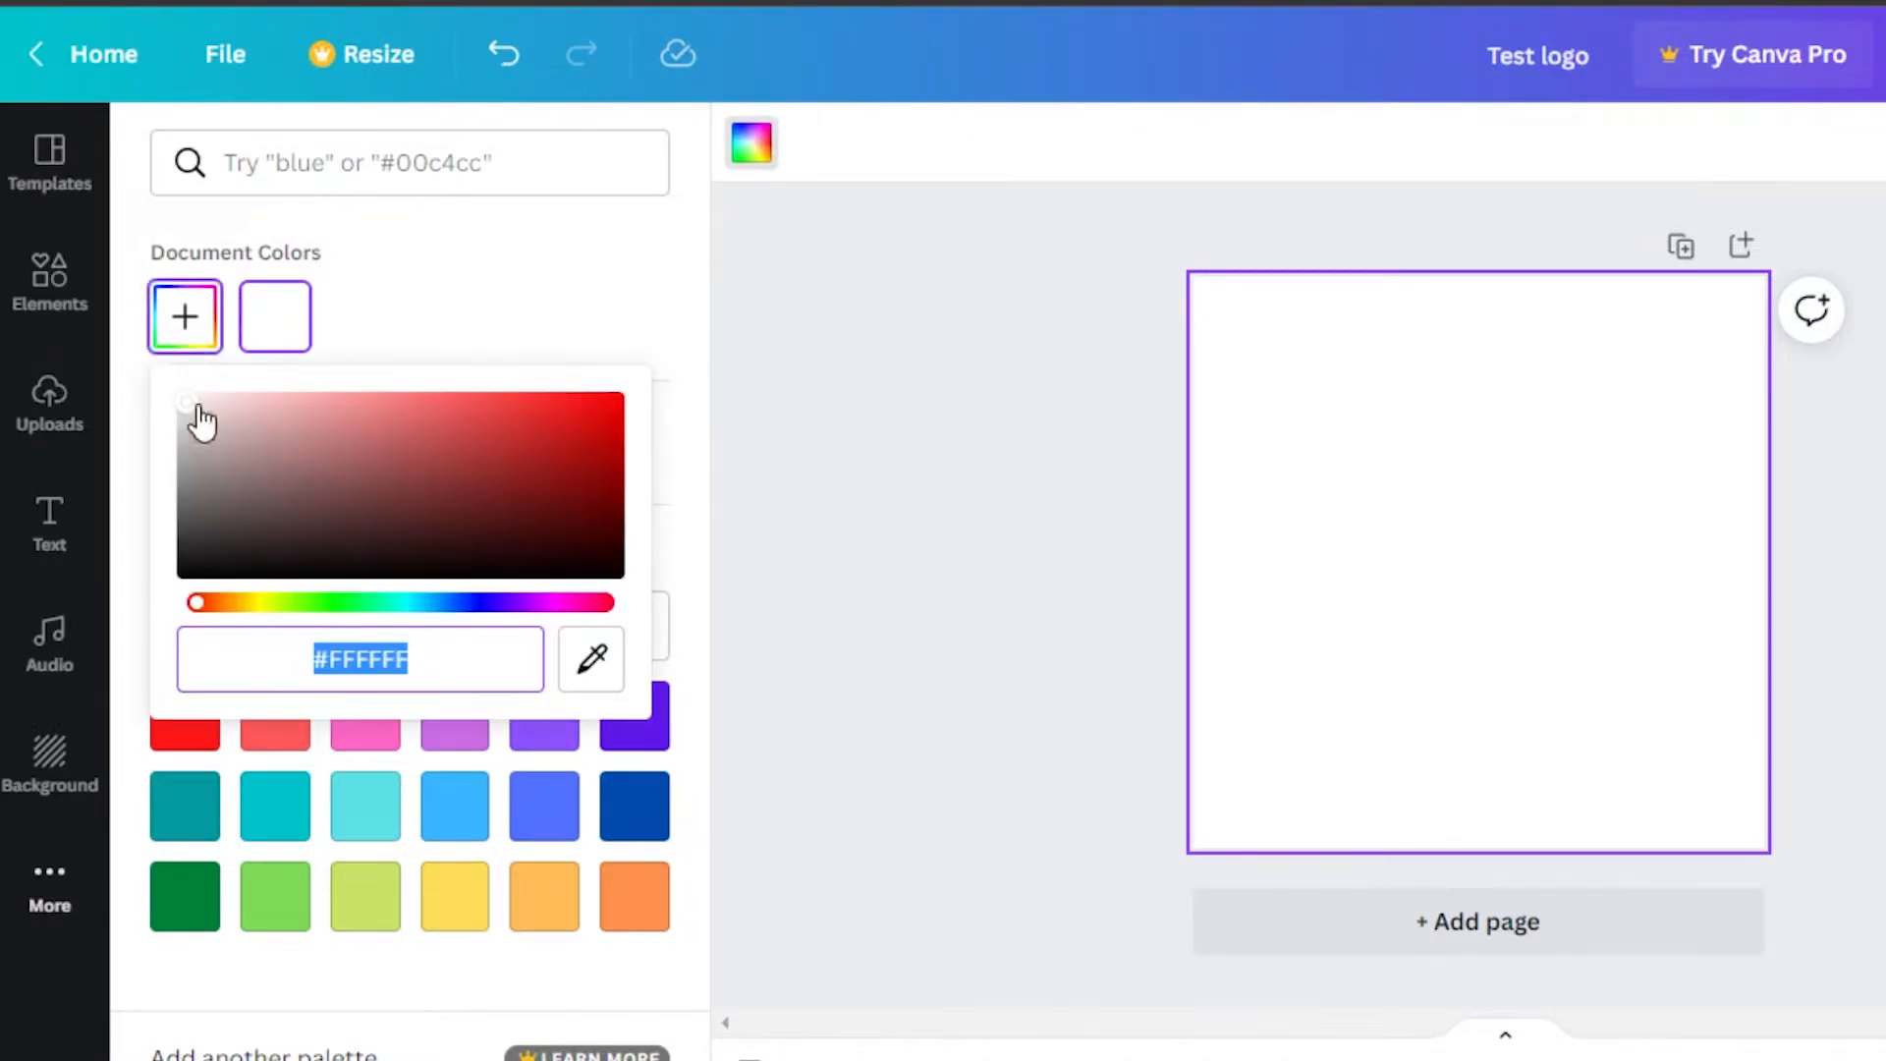
{"action": "left_click_drag", "start_coordinate": [185, 400], "coordinate": [318, 402]}
{"action": "left_click_drag", "start_coordinate": [315, 424], "coordinate": [265, 404]}
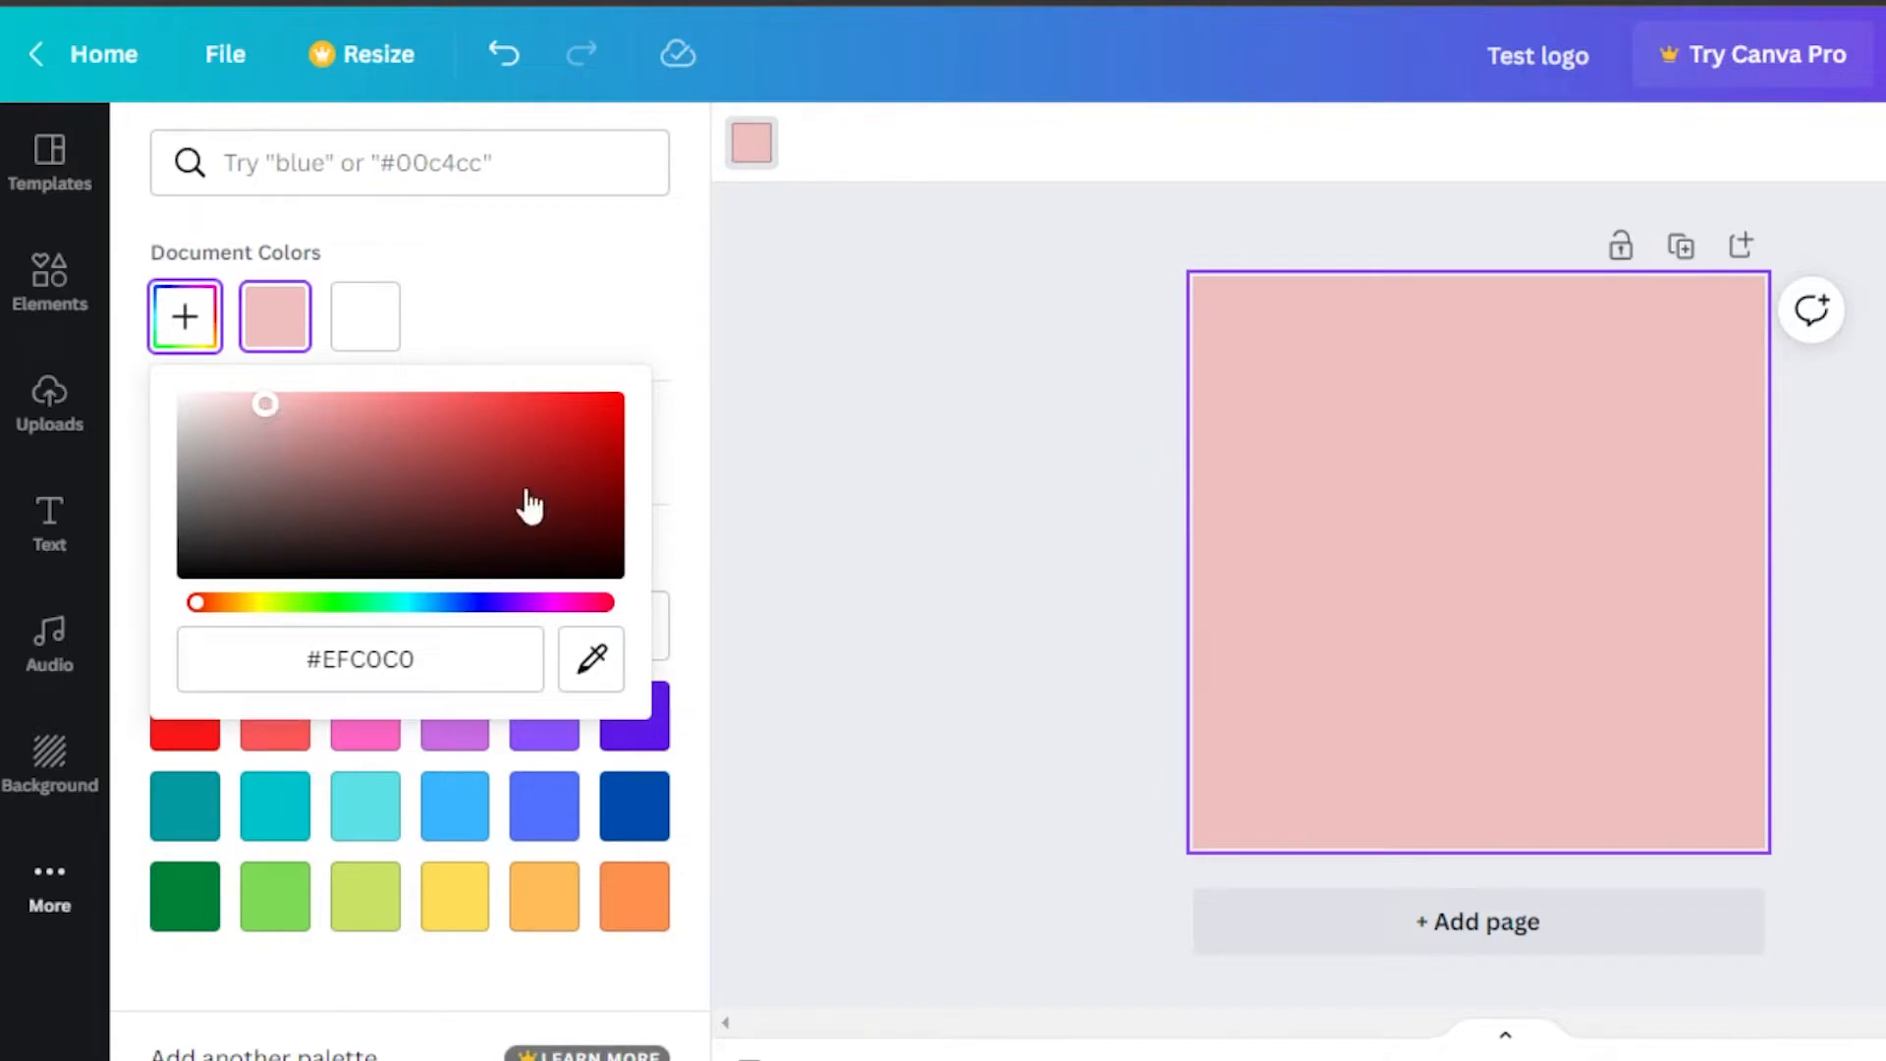
{"action": "left_click", "coordinate": [833, 430]}
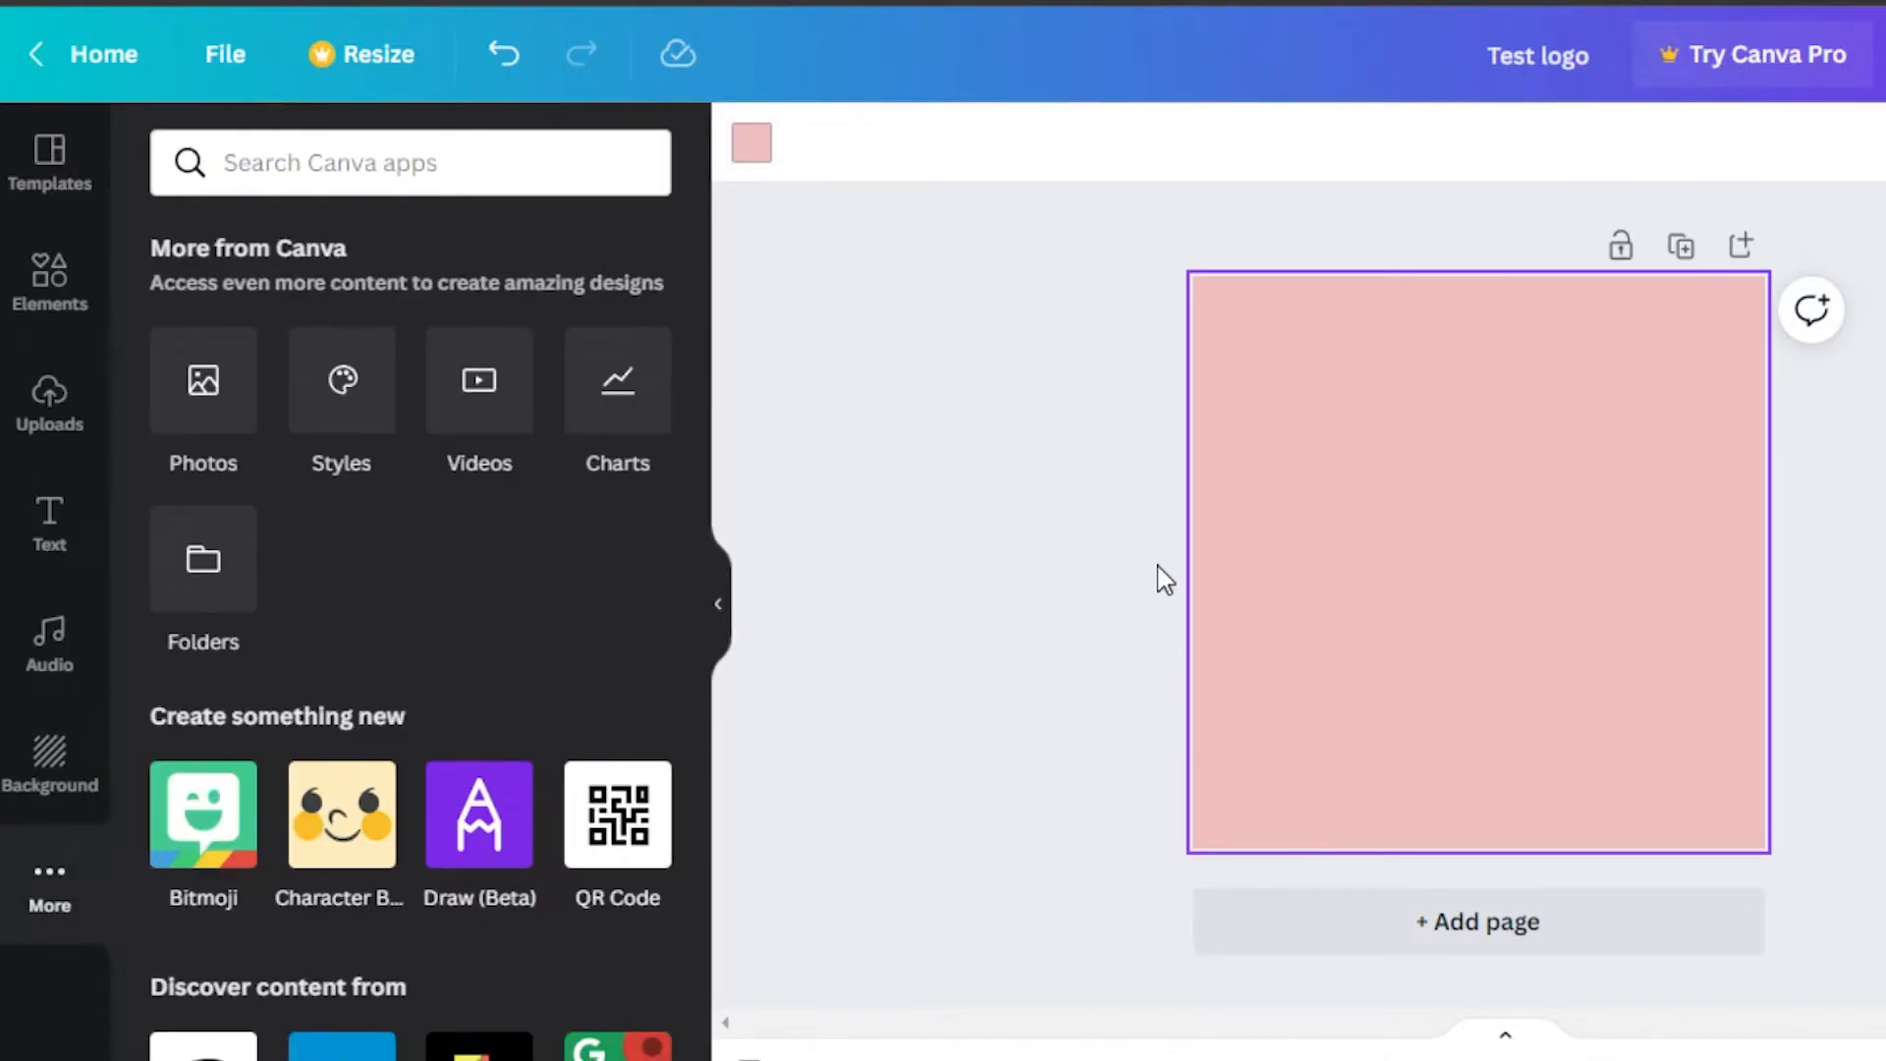
Step: Search the elements library for "restaurant" and narrow the results to graphics
{"action": "left_click", "coordinate": [42, 275]}
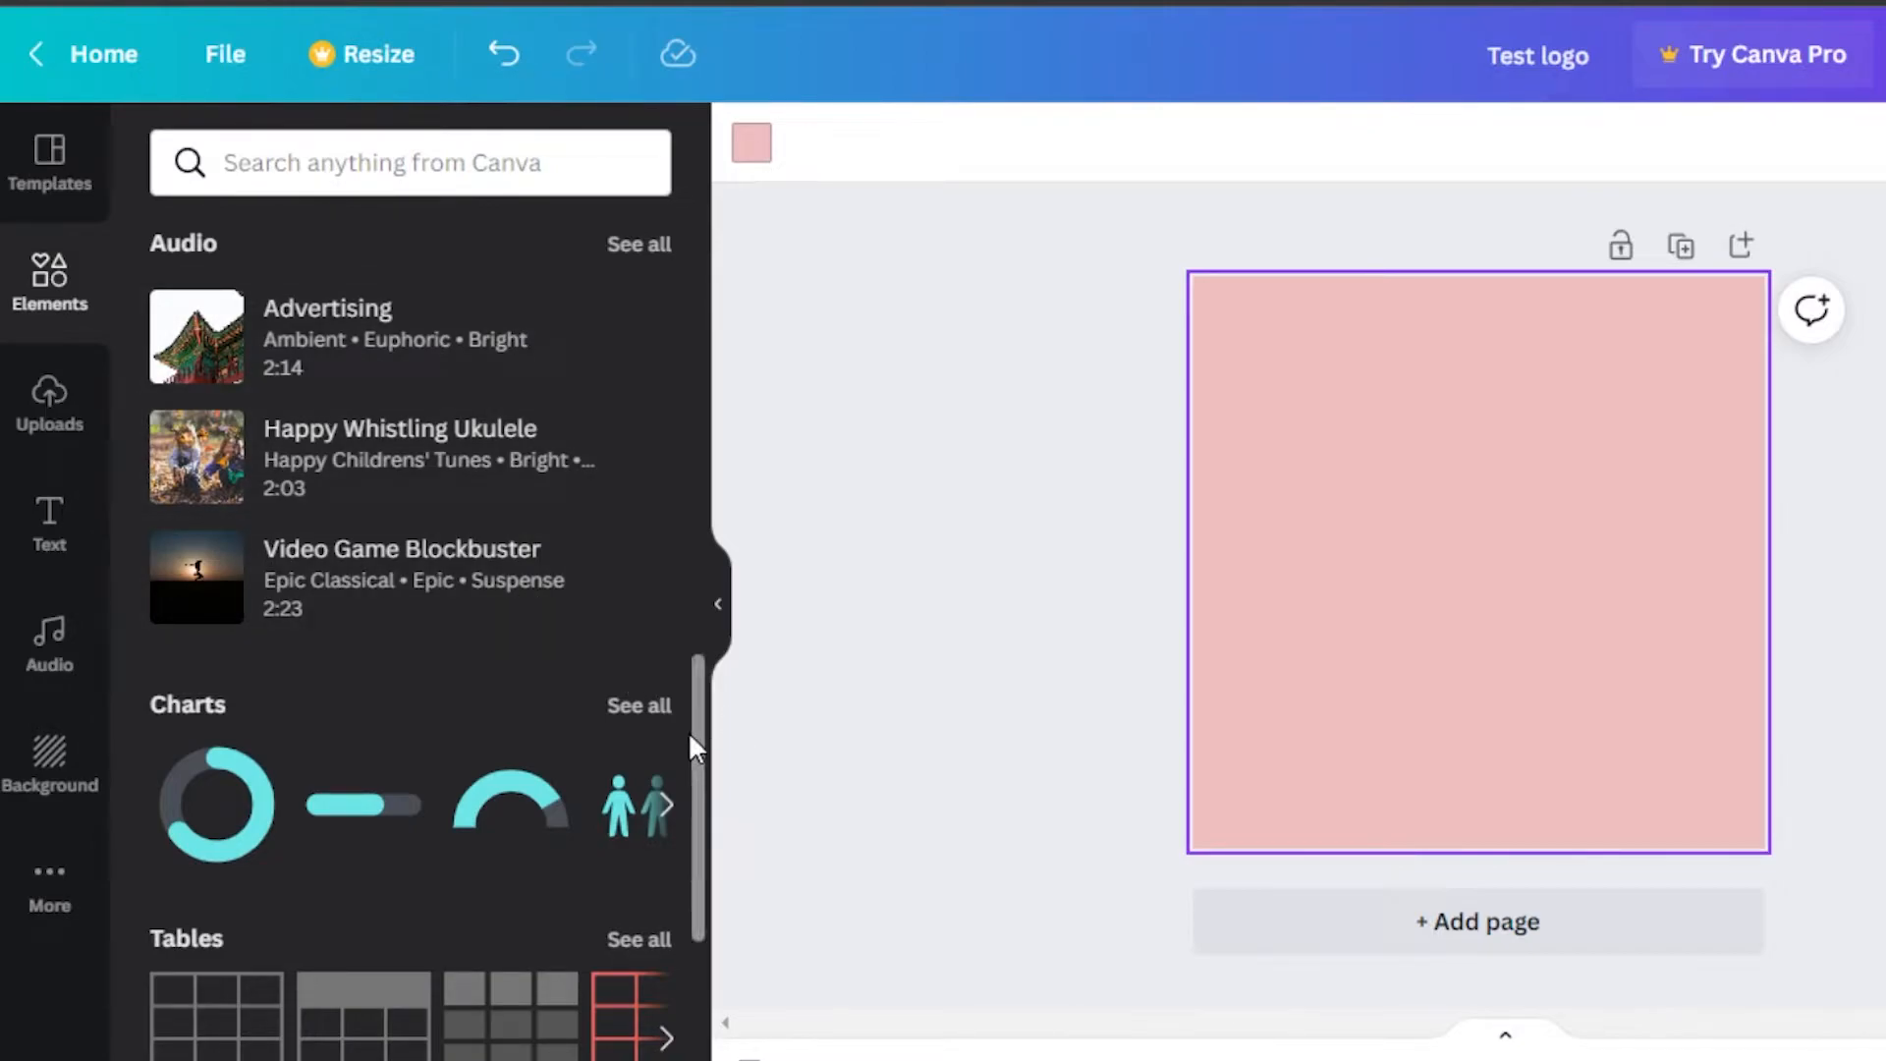
{"action": "left_click_drag", "start_coordinate": [694, 712], "coordinate": [692, 281]}
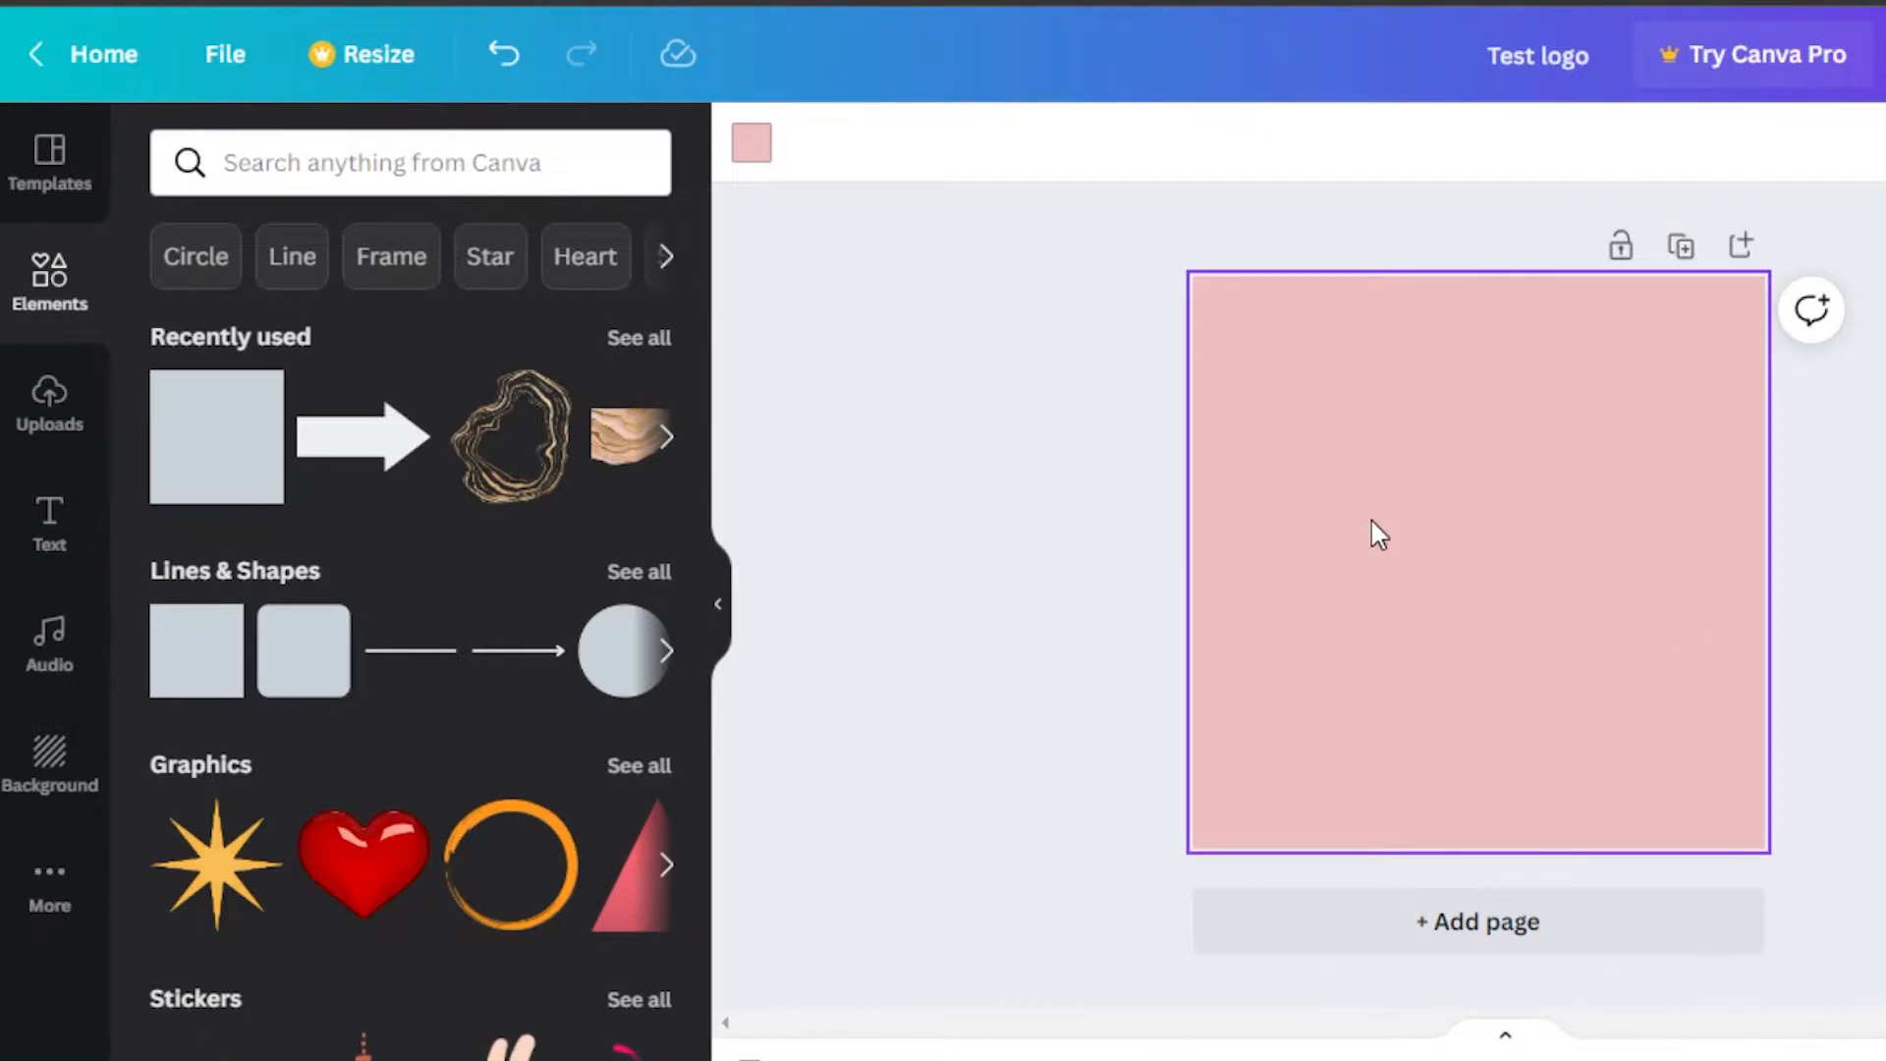
{"action": "left_click", "coordinate": [485, 158]}
{"action": "type", "text": "restu"}
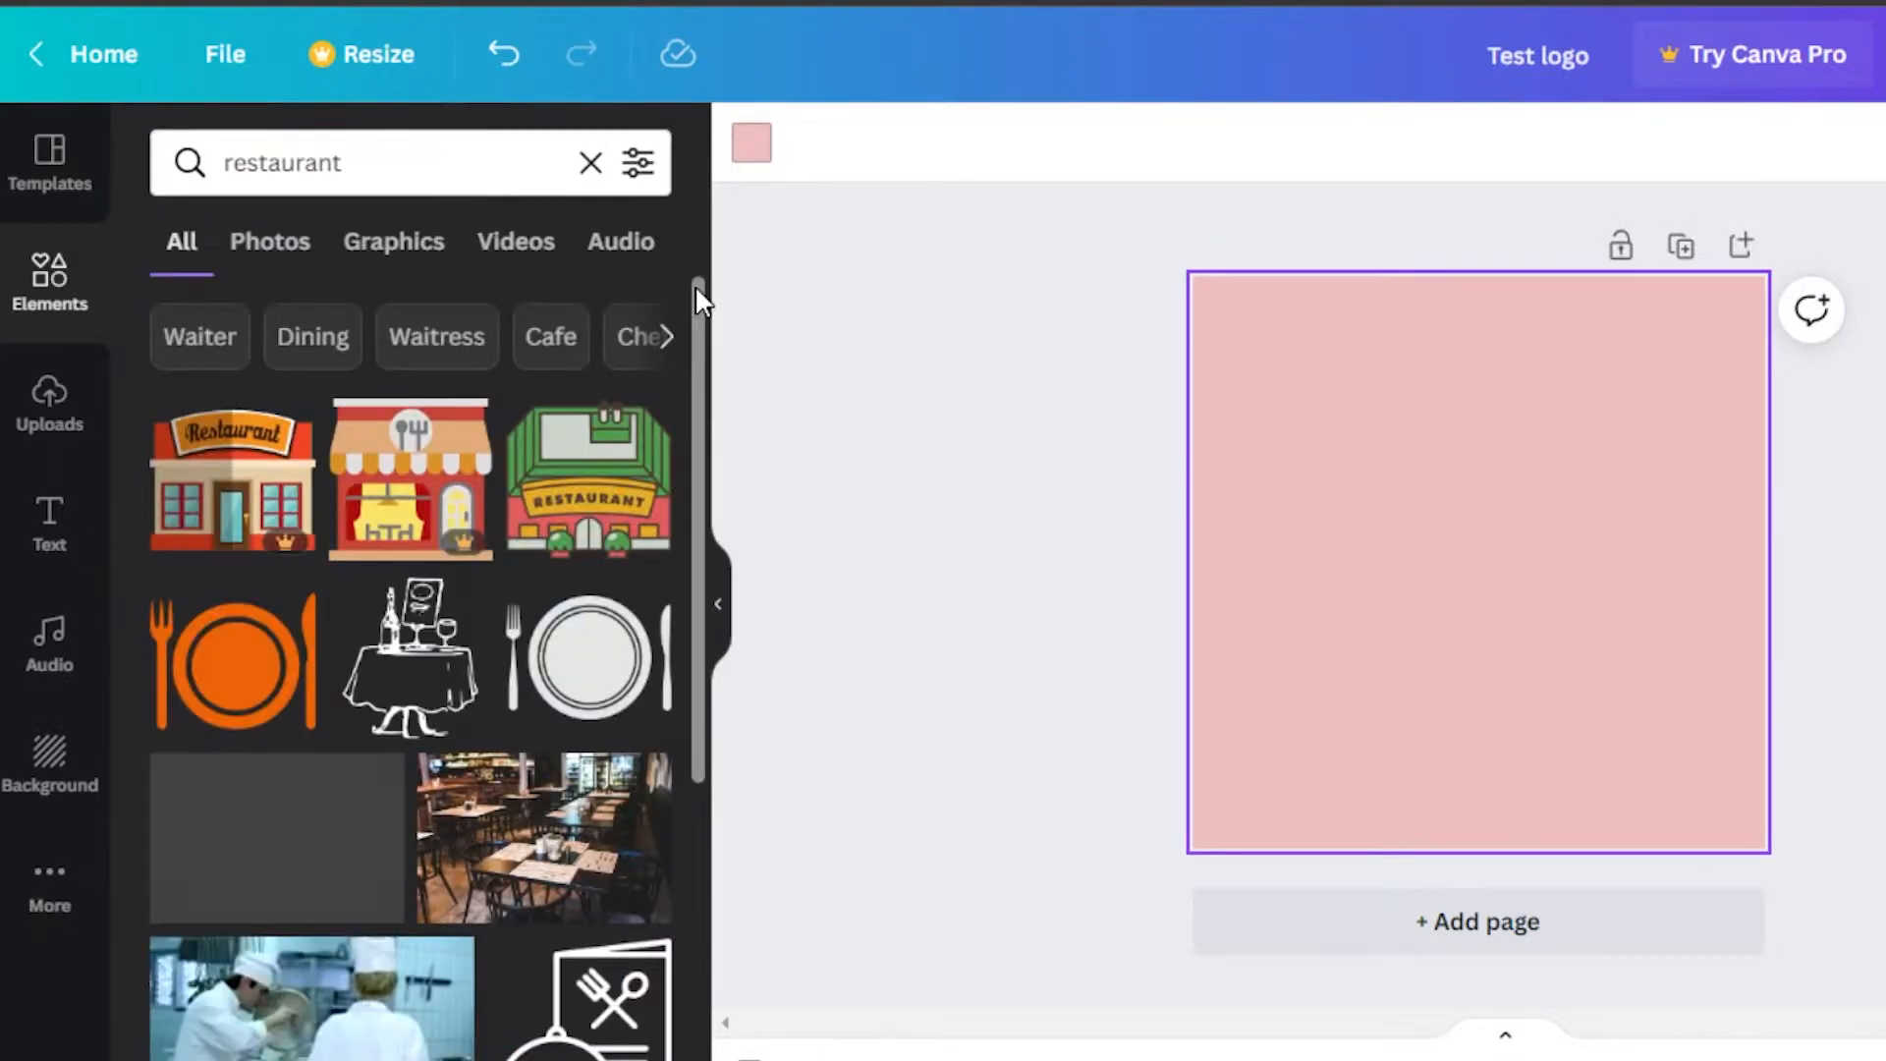
{"action": "left_click_drag", "start_coordinate": [696, 290], "coordinate": [696, 345]}
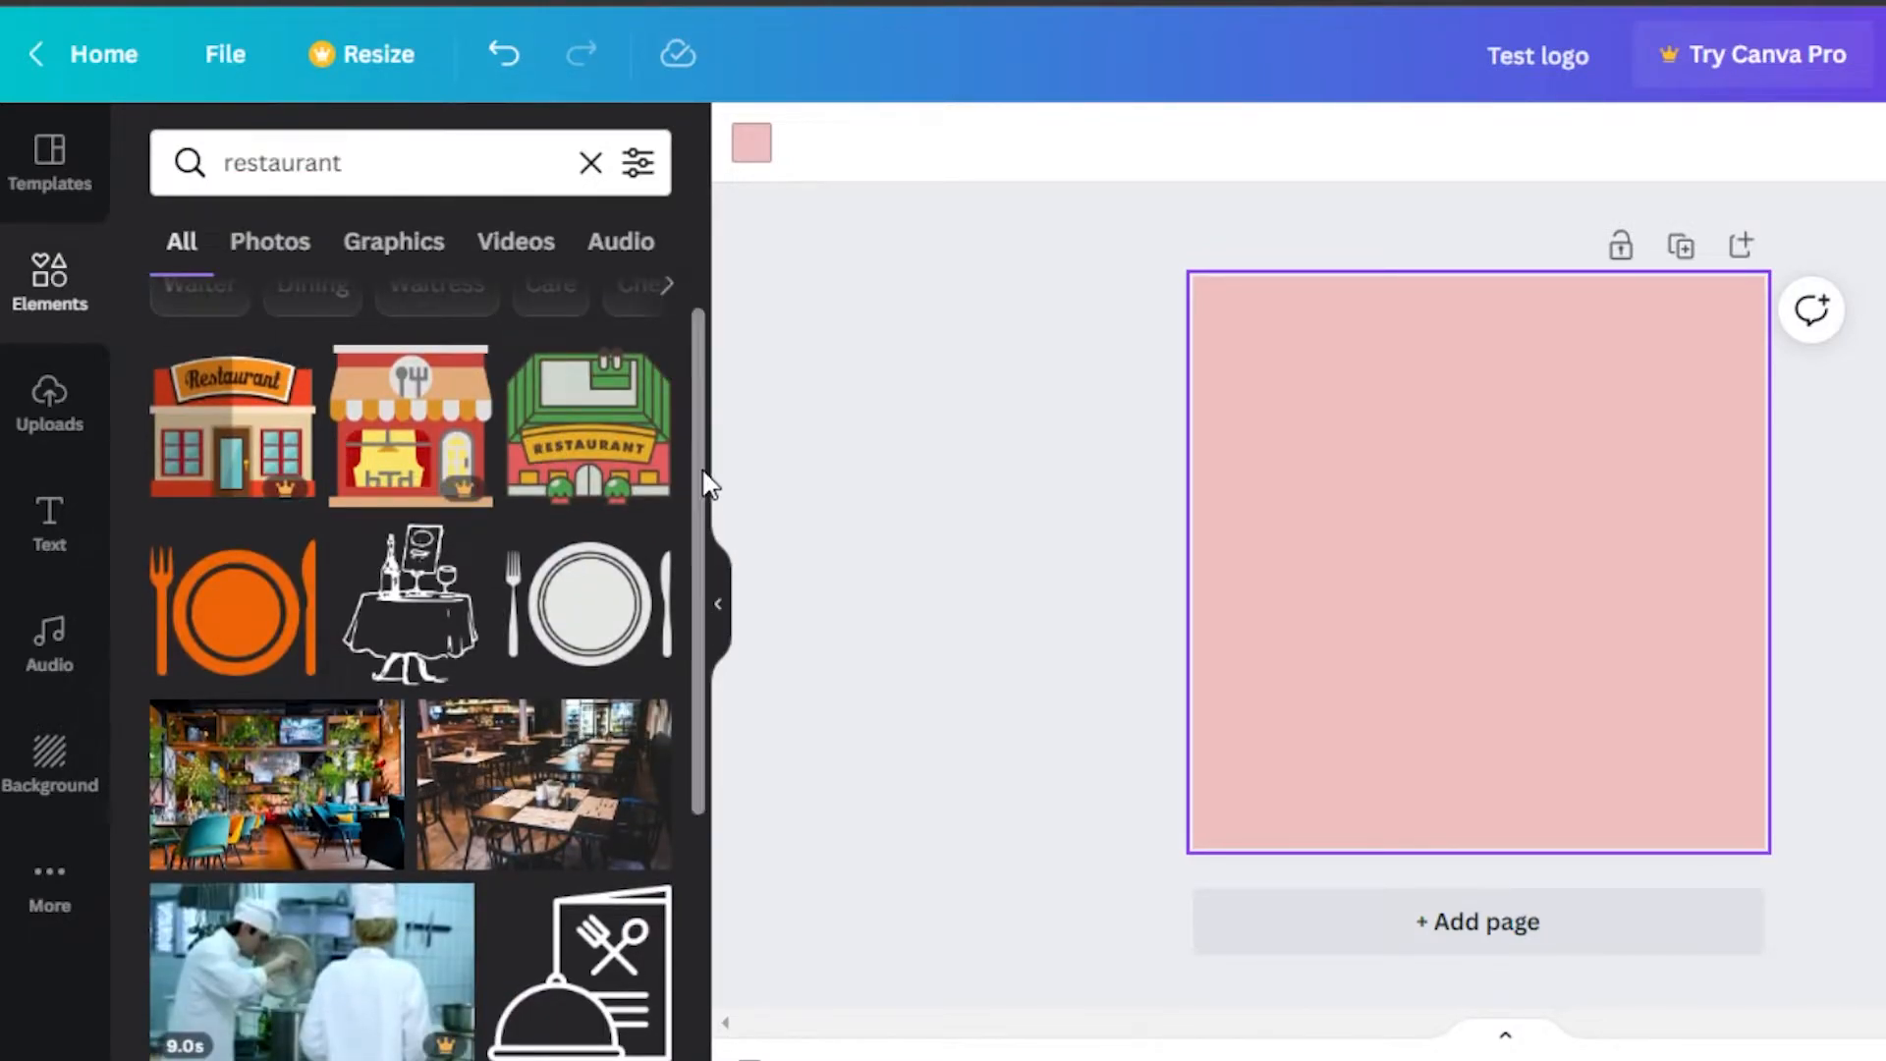
{"action": "scroll", "coordinate": [704, 478], "scroll_direction": "down", "scroll_amount": 1}
{"action": "left_click", "coordinate": [392, 253]}
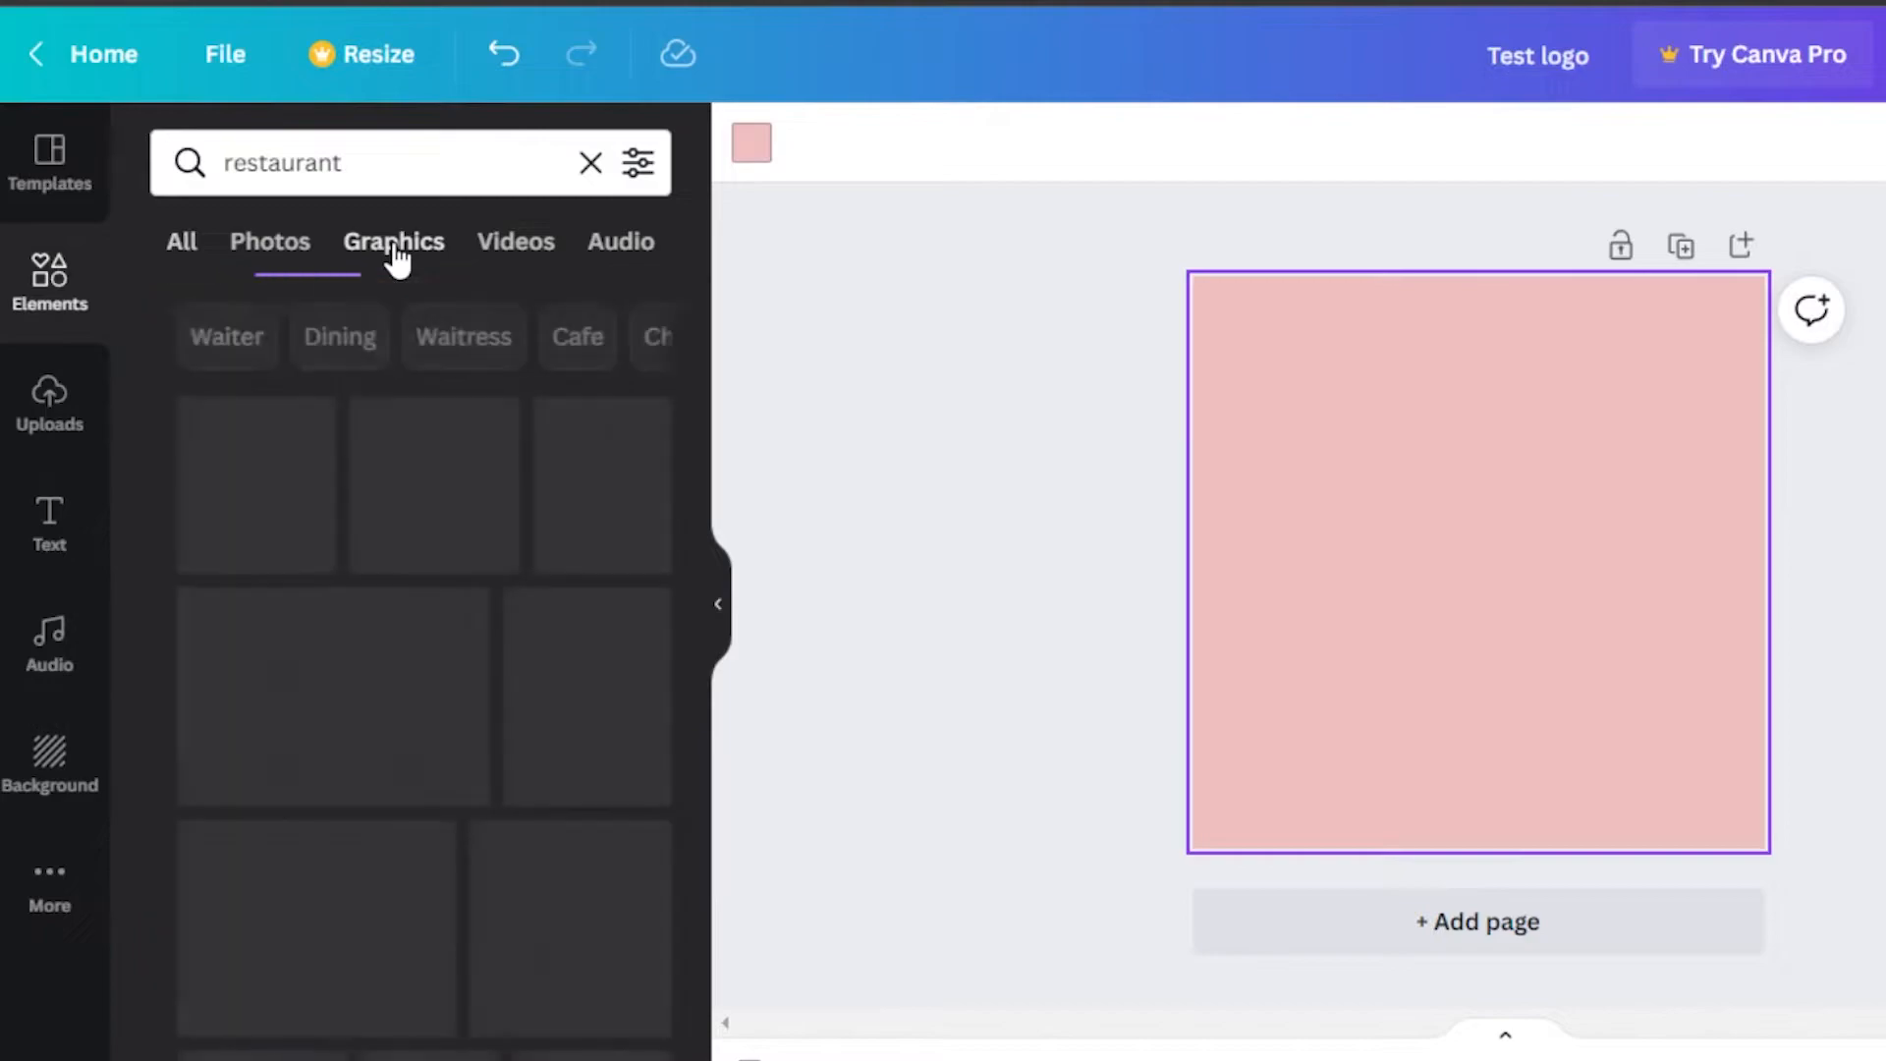
Step: Add the black line-art chef graphic to the page, shrink it slightly and move it towards the page's upper right
{"action": "scroll", "coordinate": [686, 538], "scroll_direction": "down", "scroll_amount": 5}
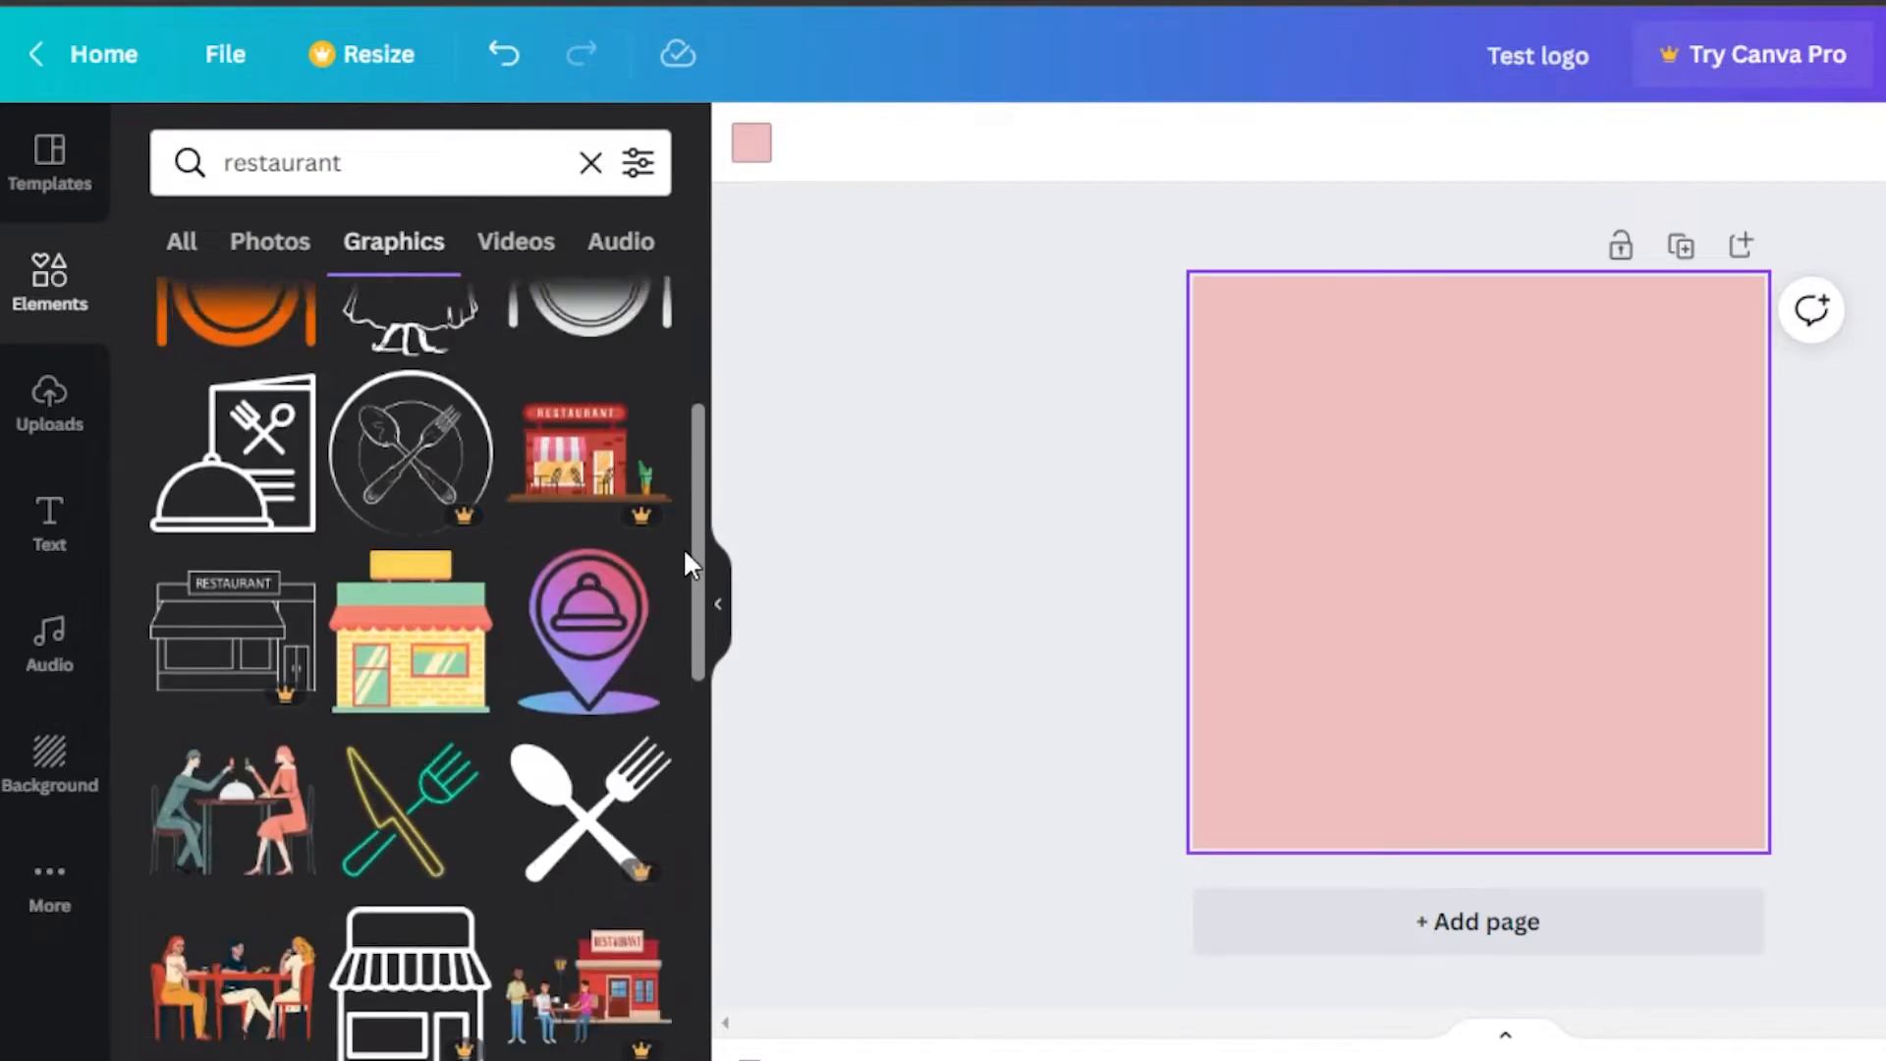
{"action": "left_click_drag", "start_coordinate": [699, 496], "coordinate": [703, 859]}
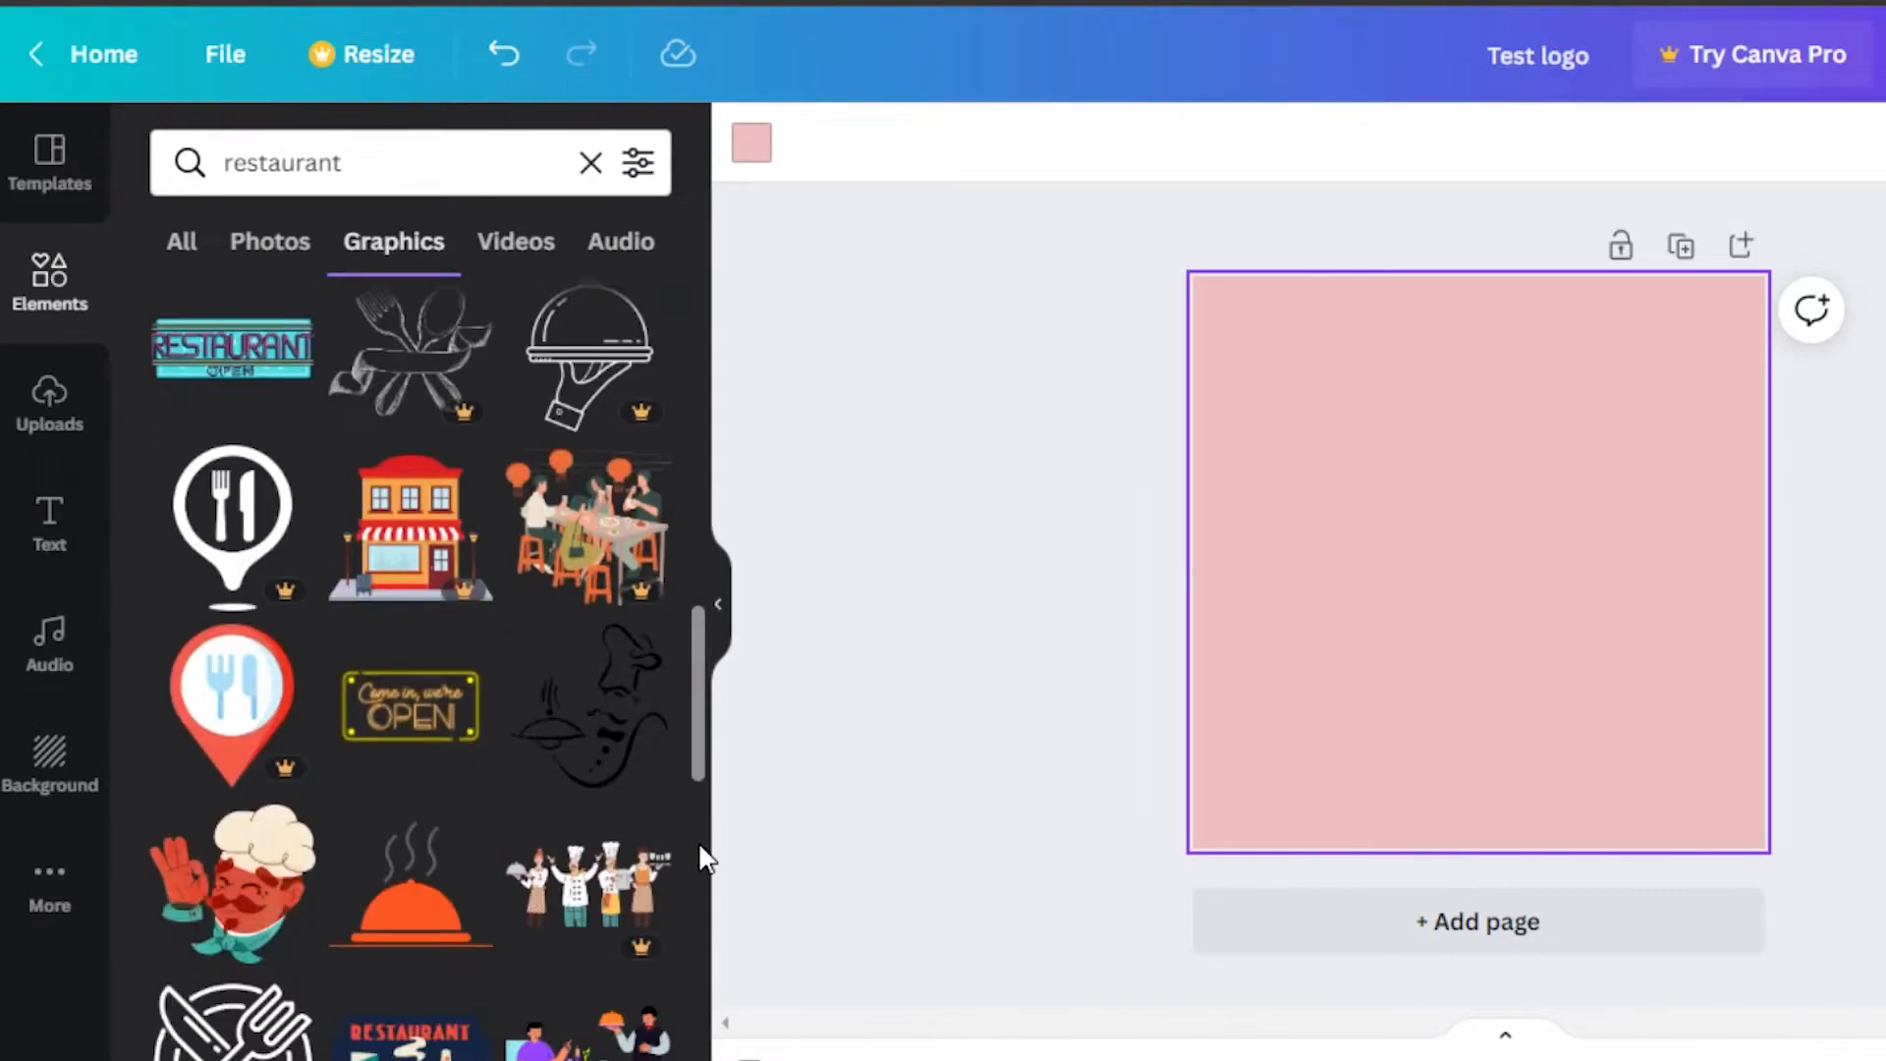
{"action": "left_click_drag", "start_coordinate": [697, 633], "coordinate": [692, 759]}
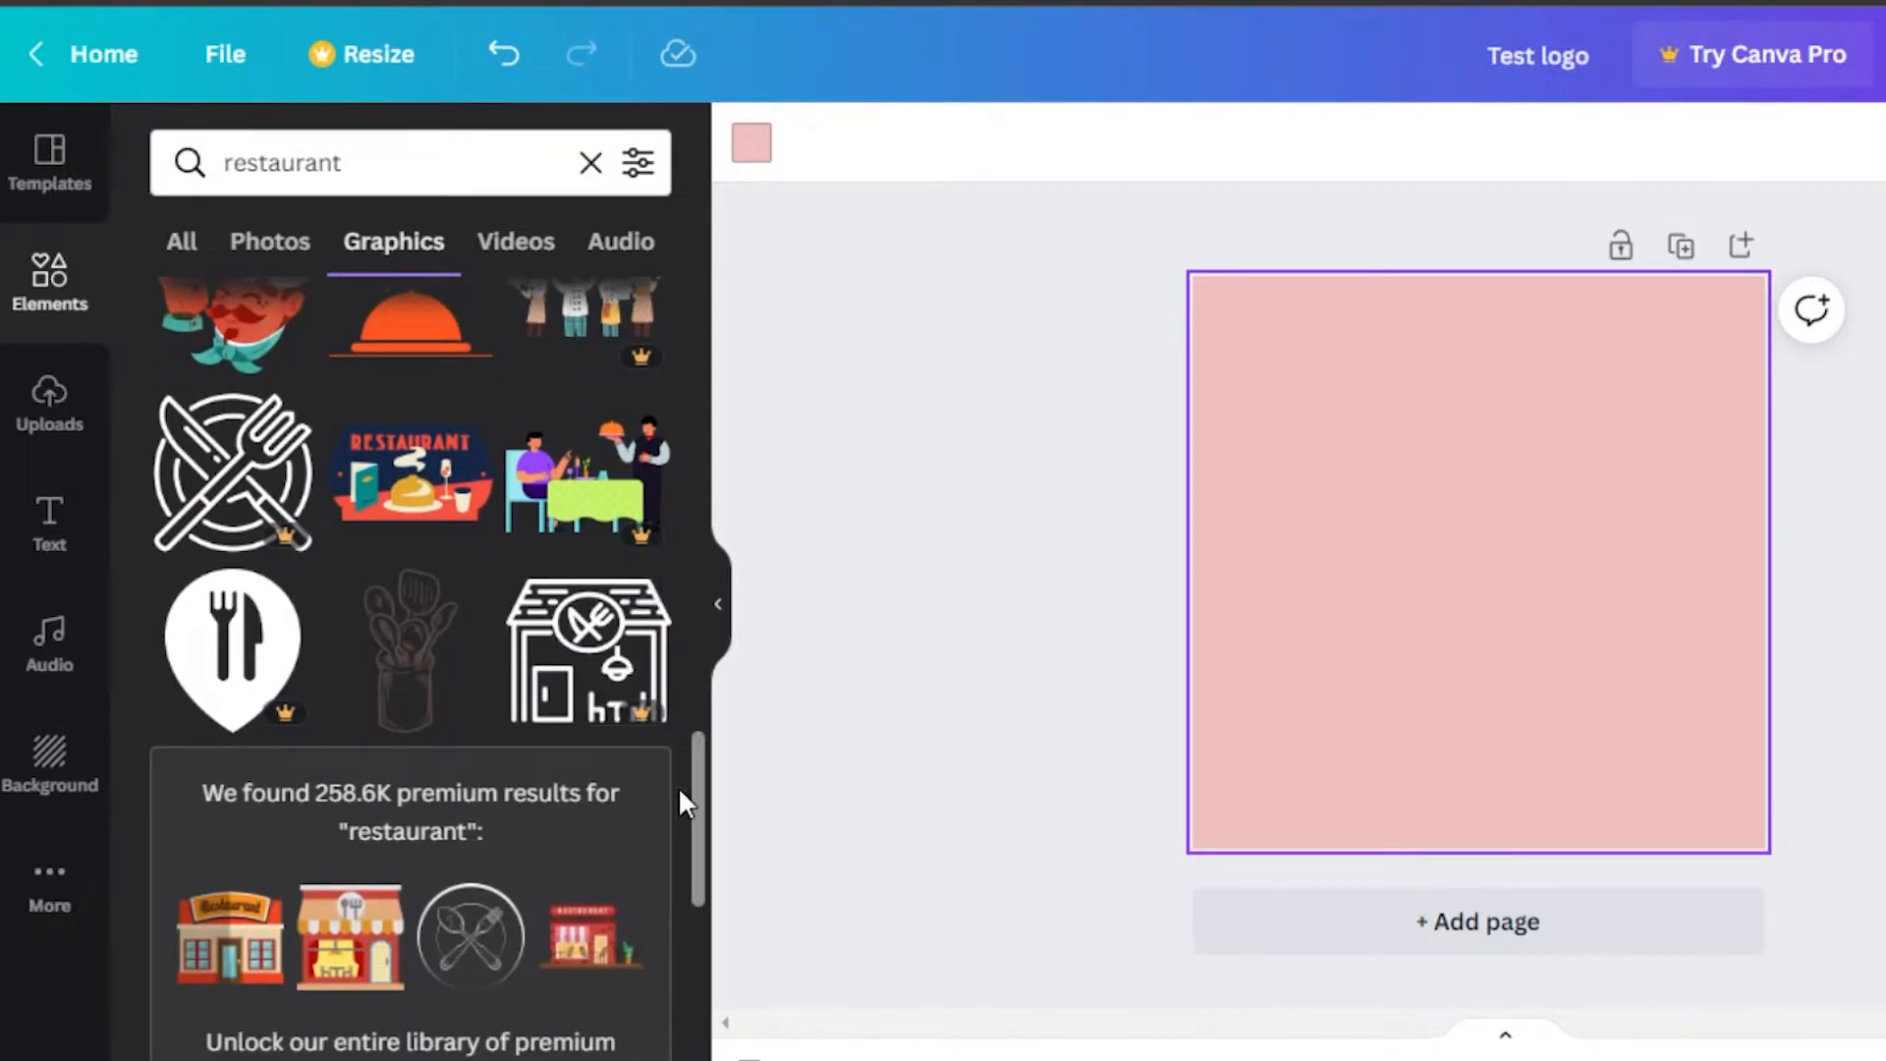
{"action": "left_click_drag", "start_coordinate": [712, 811], "coordinate": [695, 1002]}
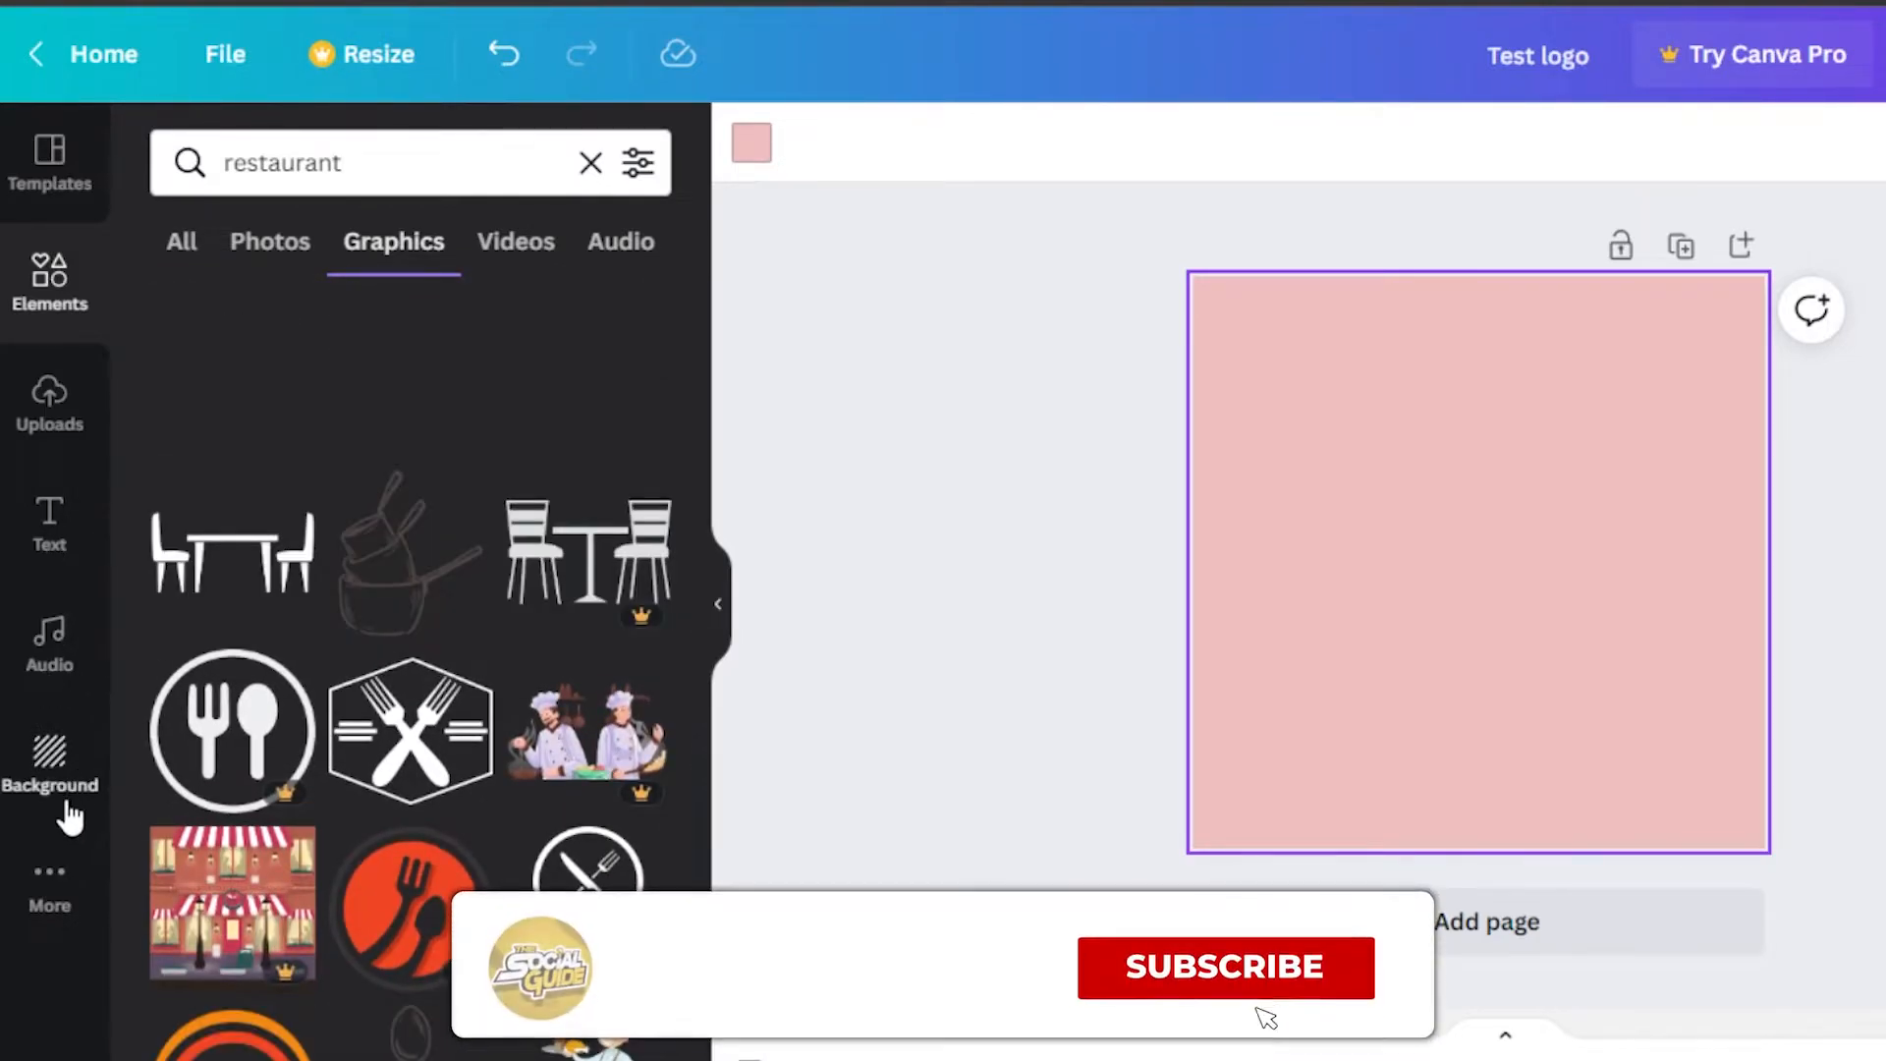
{"action": "left_click_drag", "start_coordinate": [691, 841], "coordinate": [701, 643]}
{"action": "scroll", "coordinate": [379, 442], "scroll_direction": "down", "scroll_amount": 4}
{"action": "left_click", "coordinate": [589, 610]}
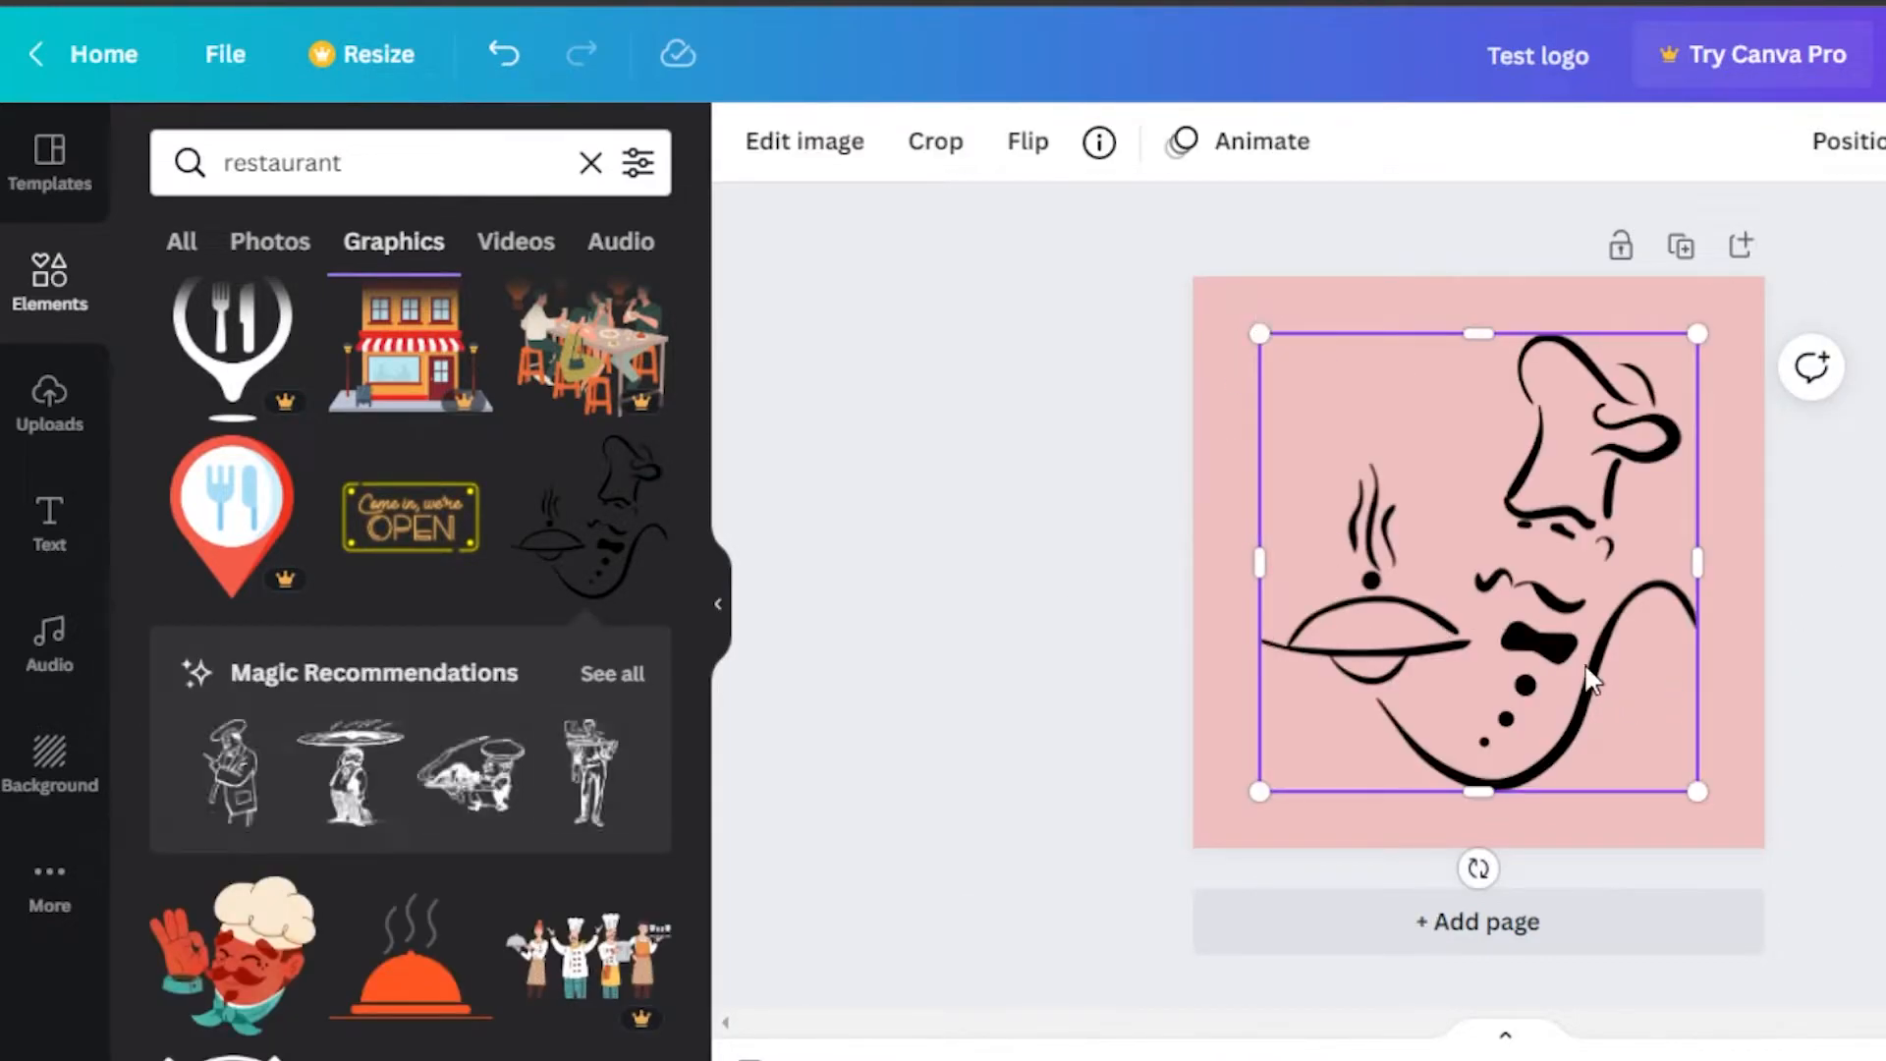
{"action": "left_click_drag", "start_coordinate": [1260, 334], "coordinate": [1295, 392]}
{"action": "left_click_drag", "start_coordinate": [1493, 660], "coordinate": [1487, 596]}
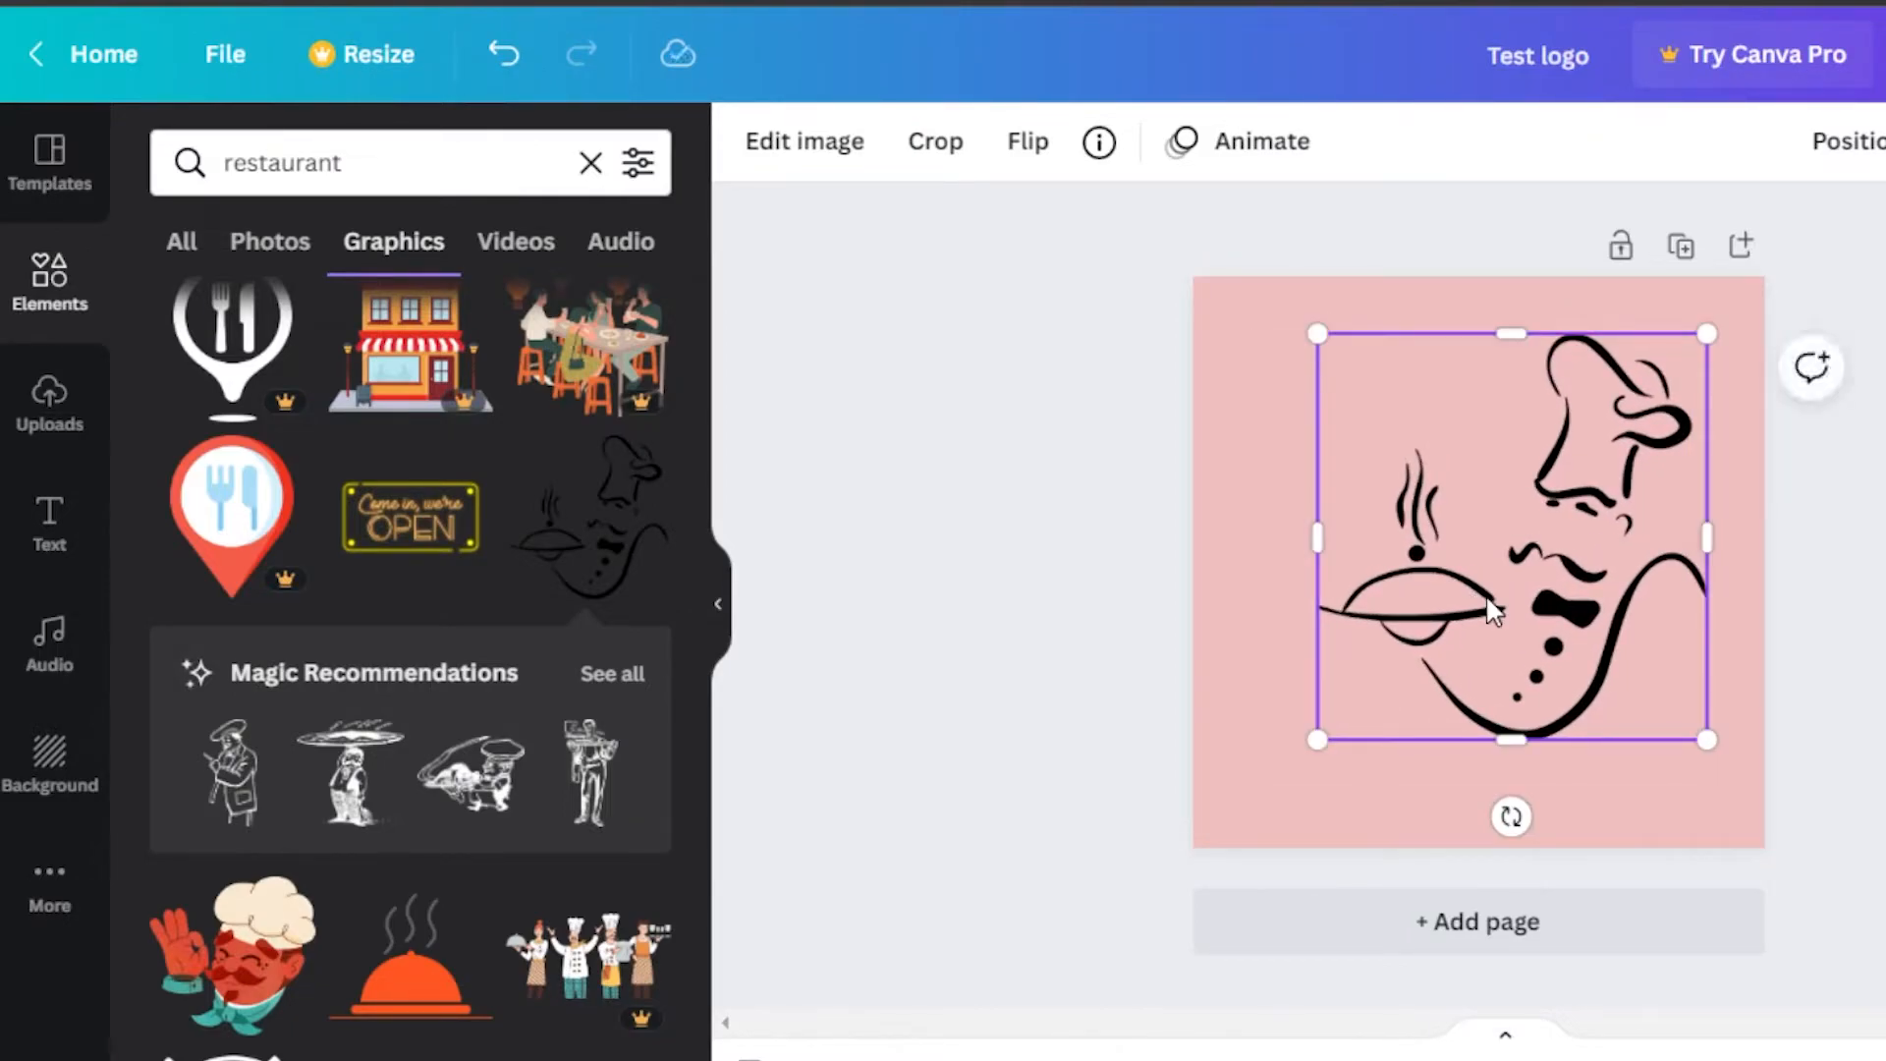
Step: Add a widened heading reading "SEVEN SPICES" and place it directly below the chef graphic
{"action": "left_click", "coordinate": [57, 513]}
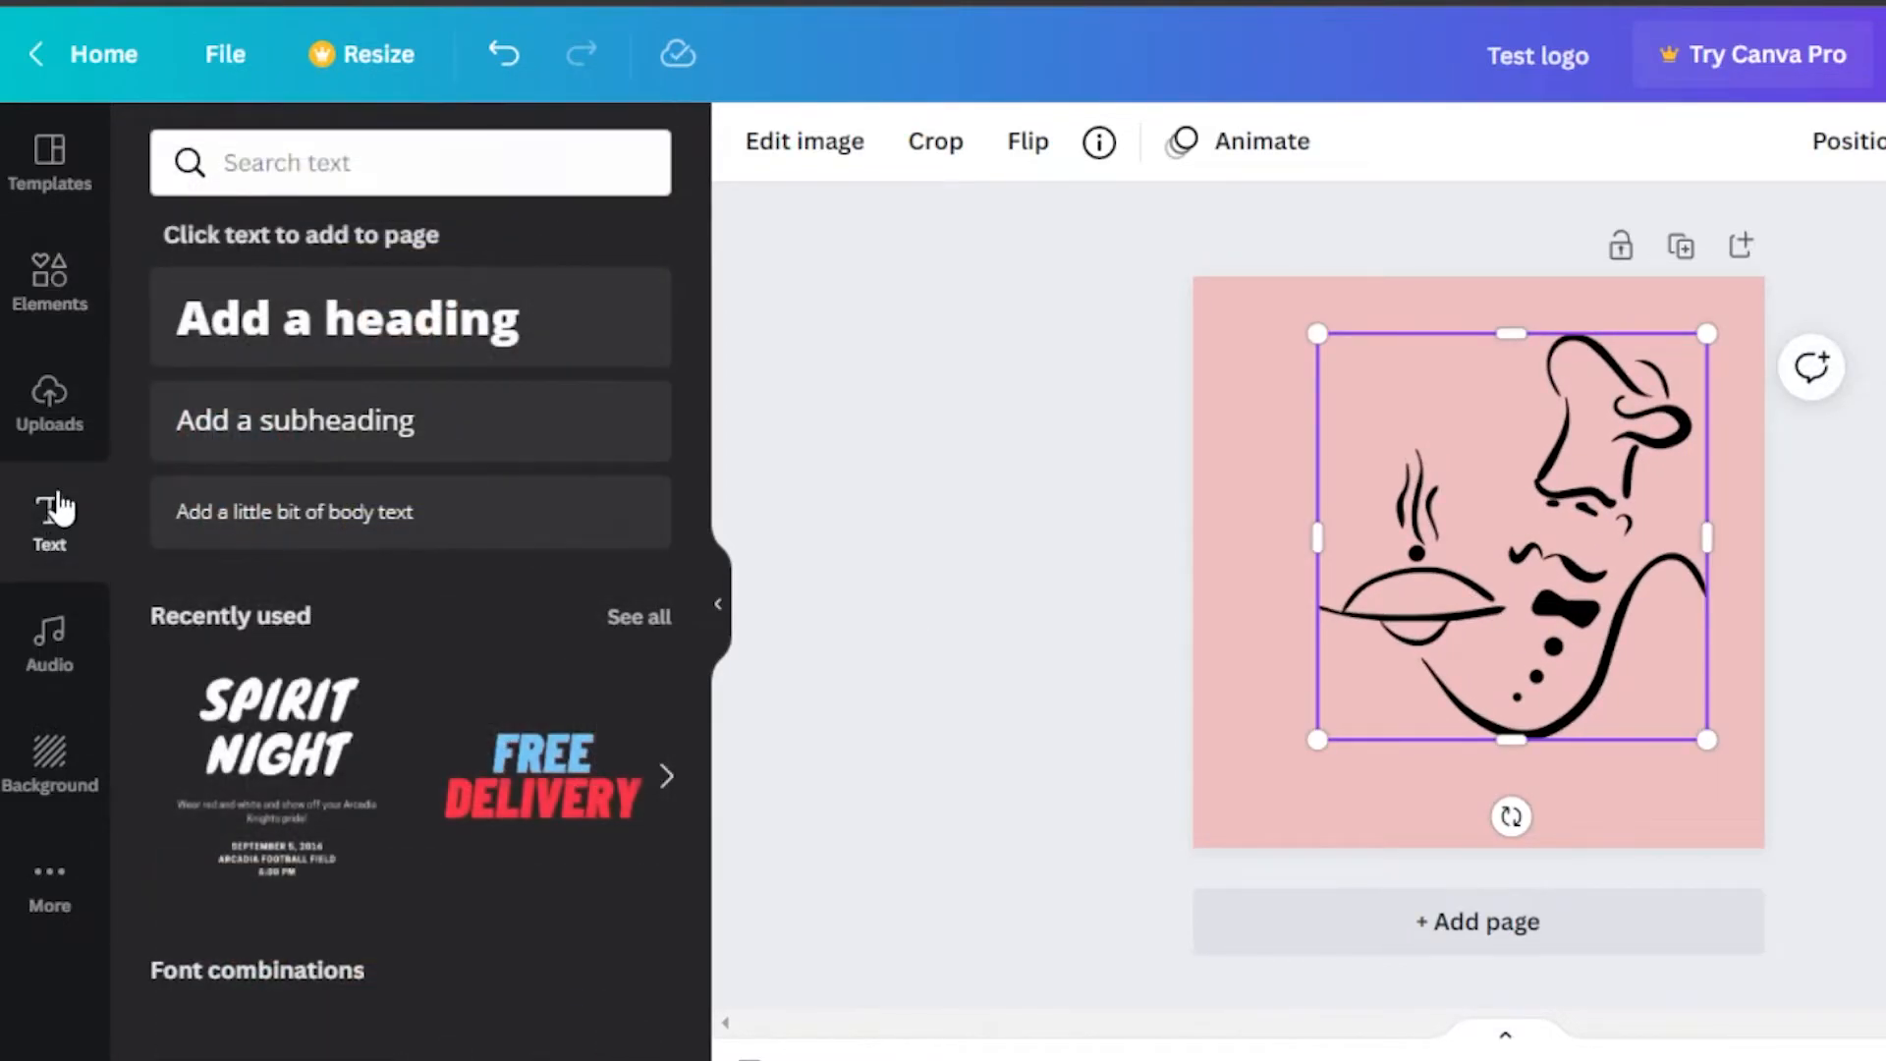
{"action": "left_click", "coordinate": [362, 313]}
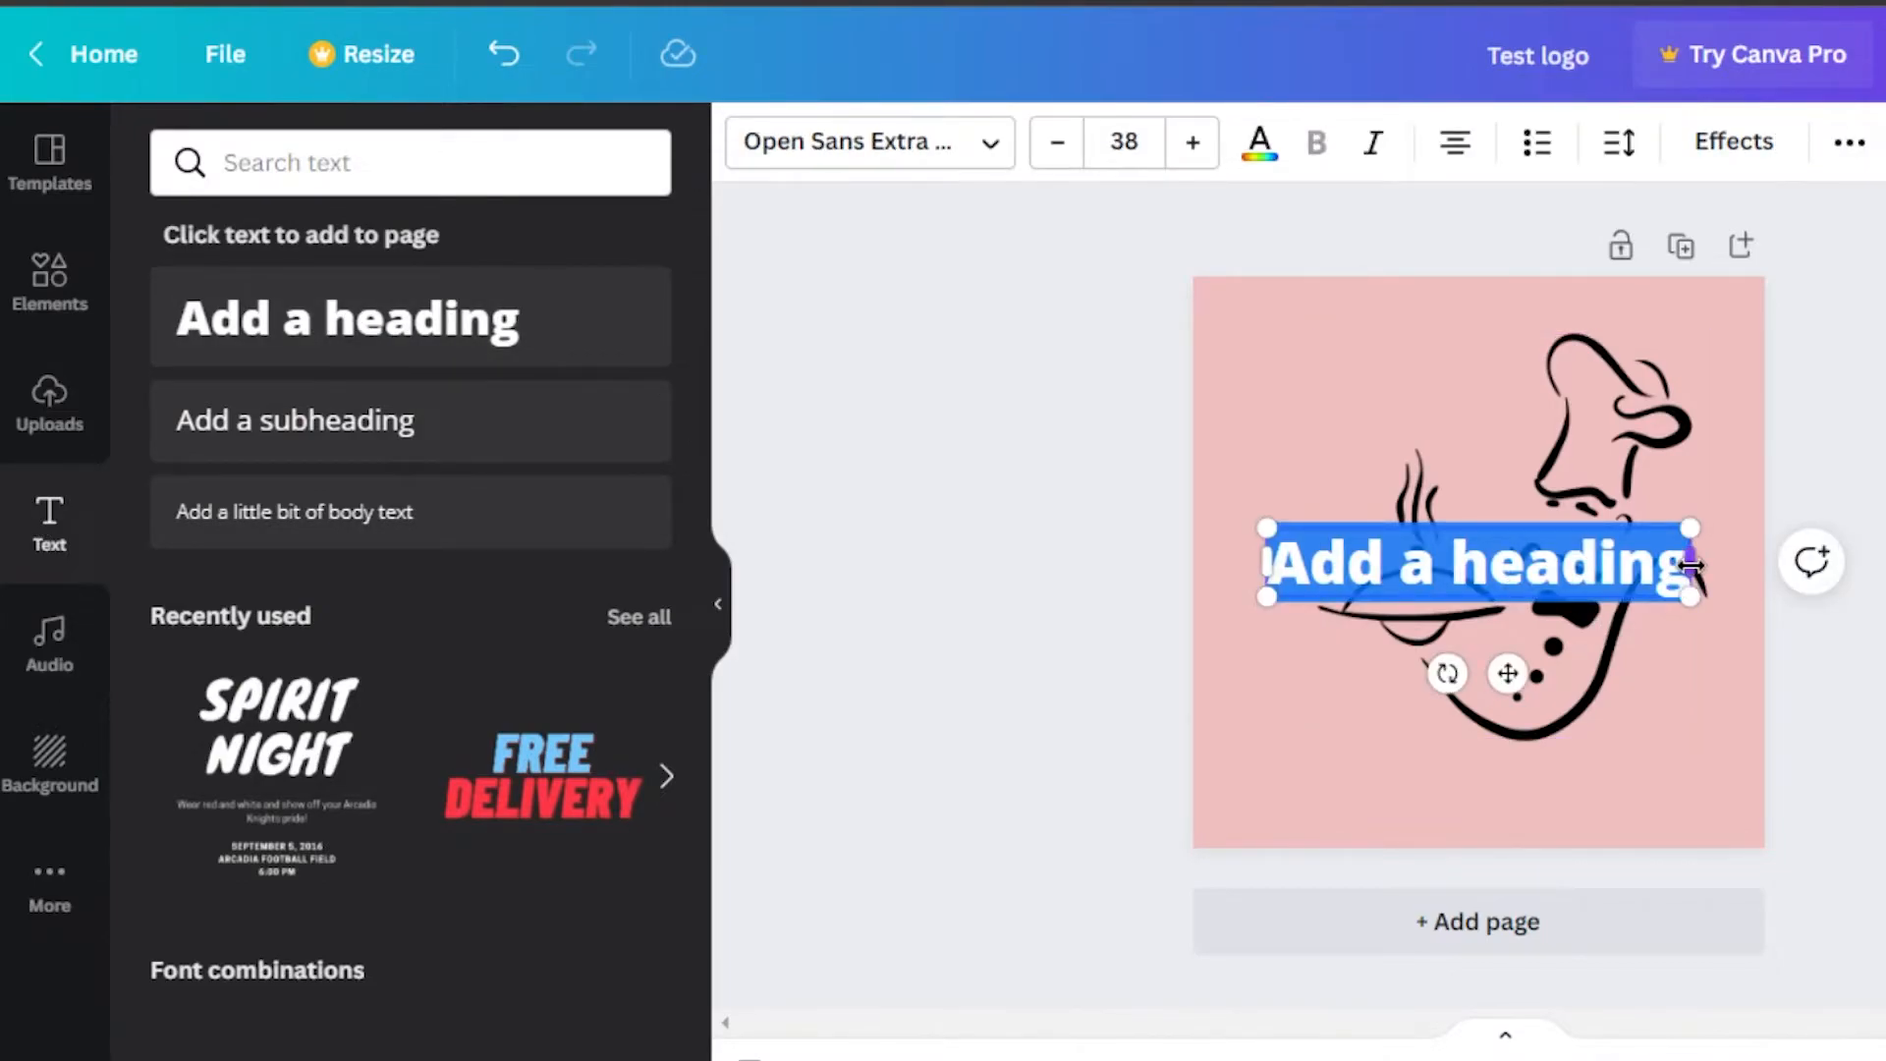
{"action": "left_click_drag", "start_coordinate": [1692, 565], "coordinate": [1810, 560]}
{"action": "type", "text": "SEVEN SPICES"}
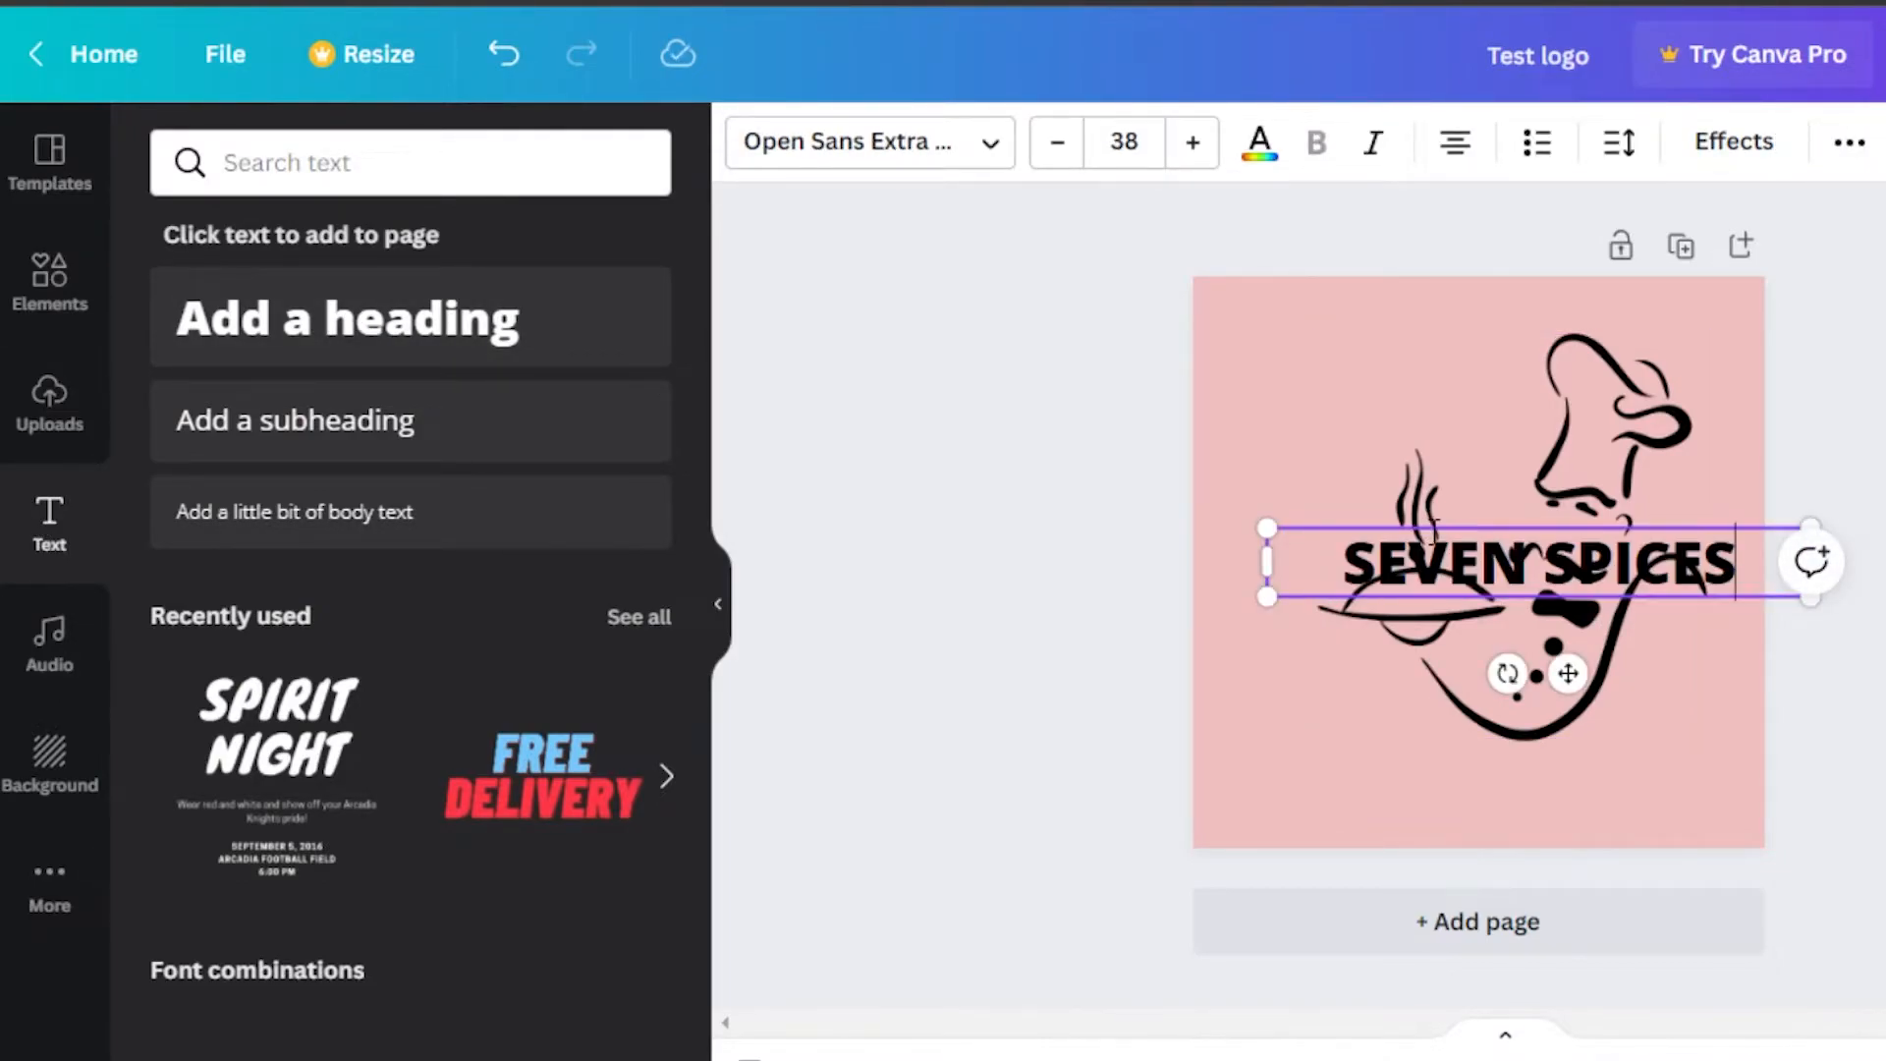
{"action": "key", "text": "shift+Left"}
{"action": "key", "text": "shift+Left"}
{"action": "left_click_drag", "start_coordinate": [1562, 527], "coordinate": [1562, 741]}
{"action": "left_click", "coordinate": [1697, 668]}
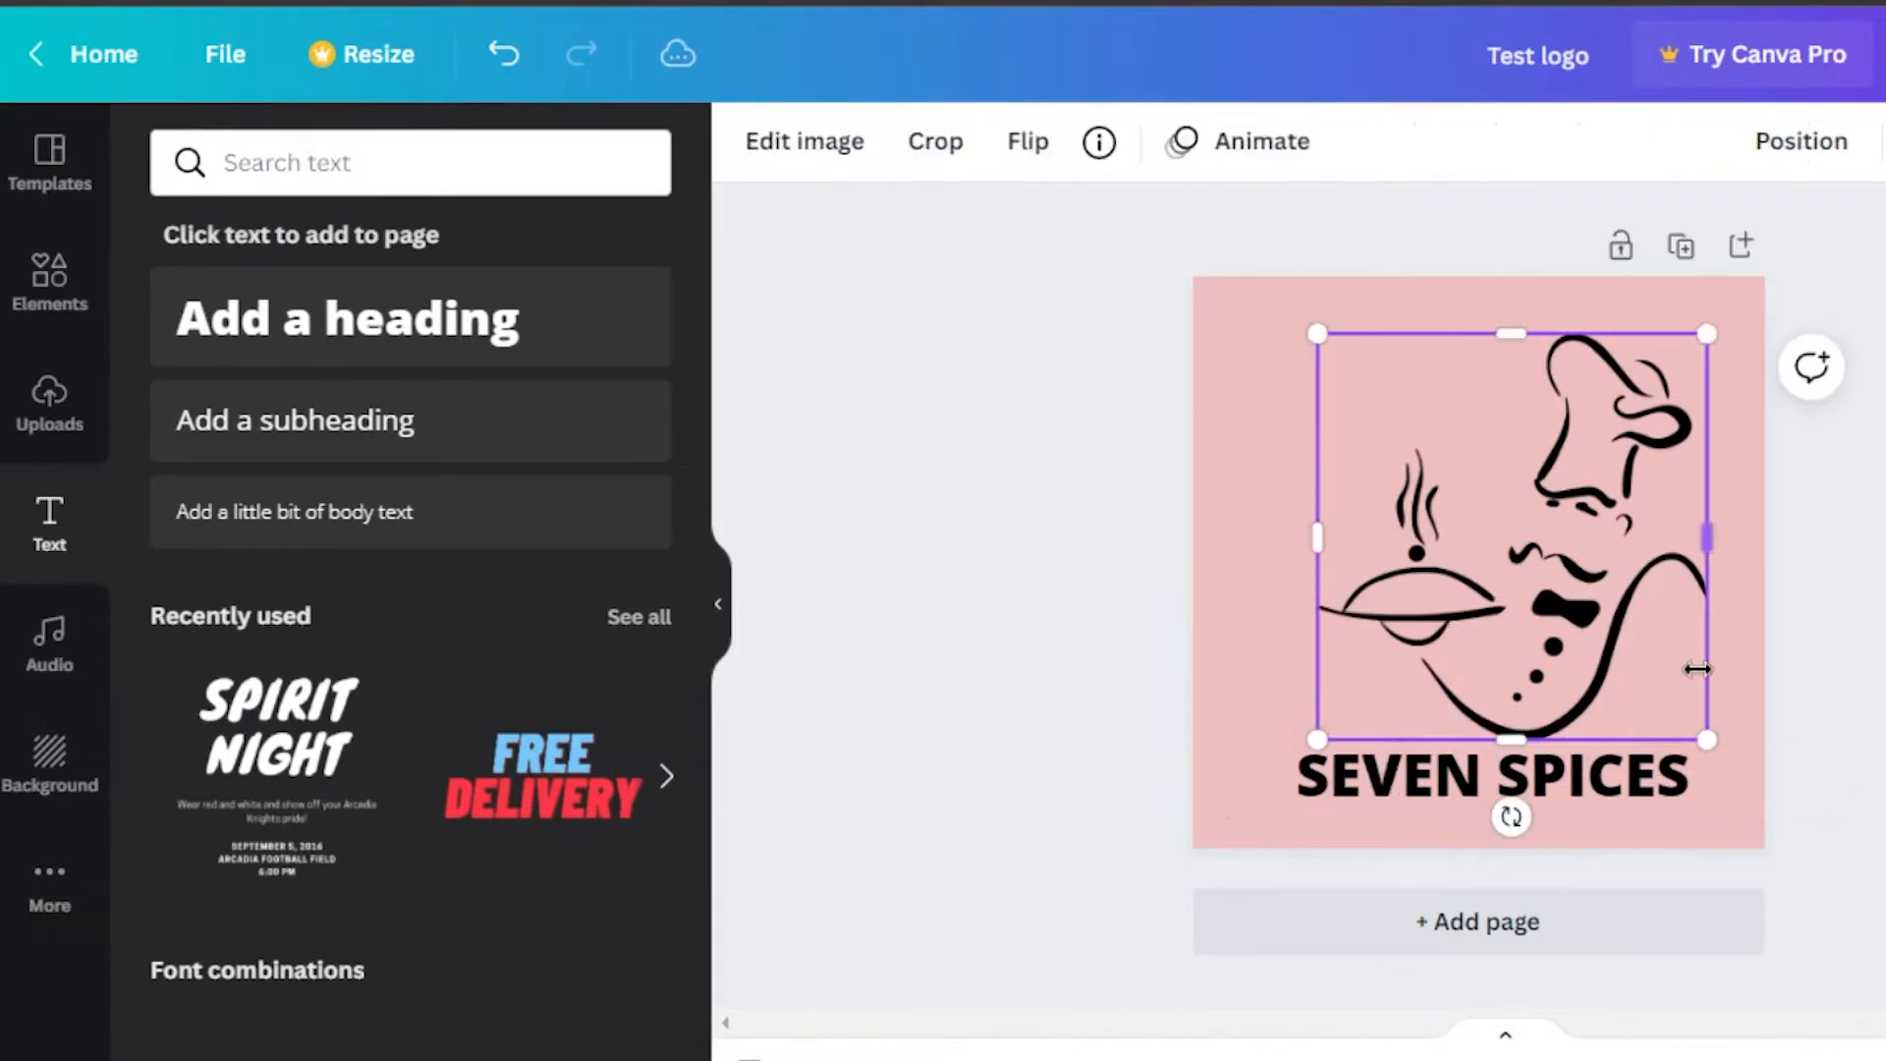
Step: Examine the font choices and the additional formatting options available for the "SEVEN SPICES" heading
{"action": "left_click", "coordinate": [1314, 774]}
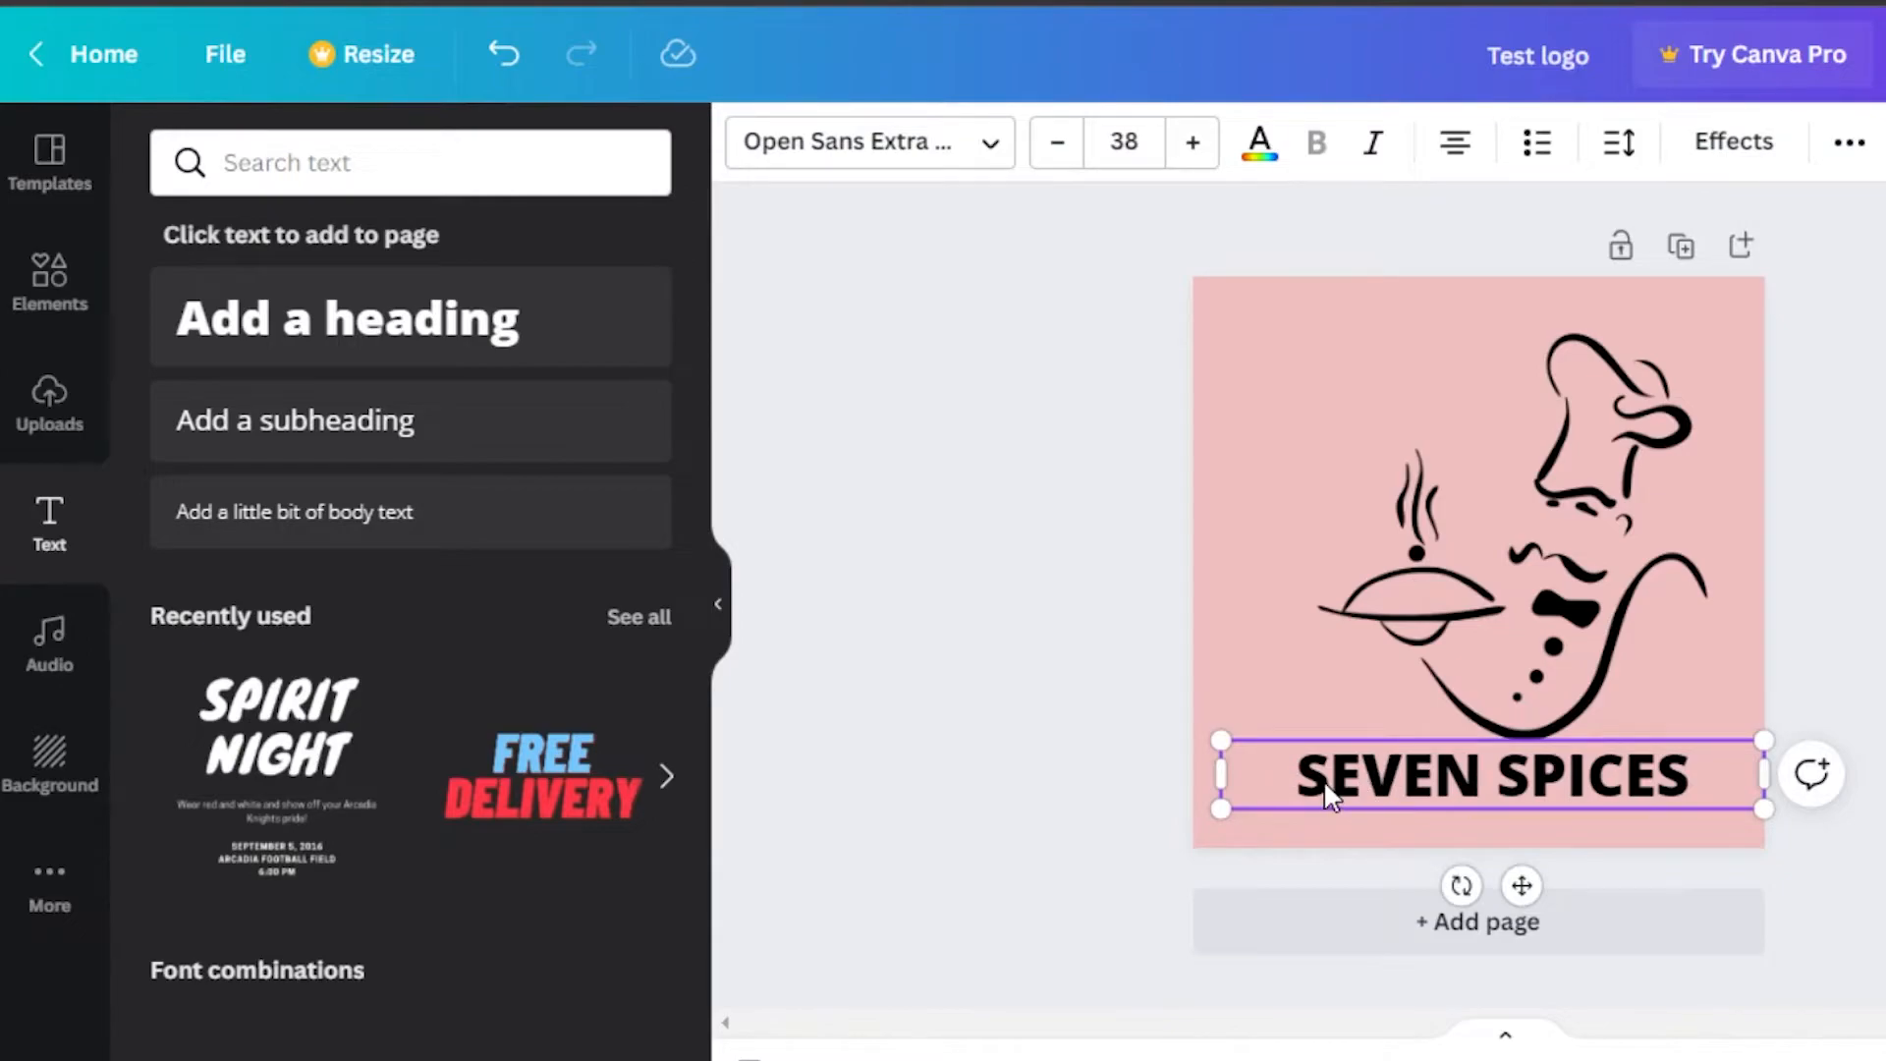
{"action": "left_click", "coordinate": [910, 152]}
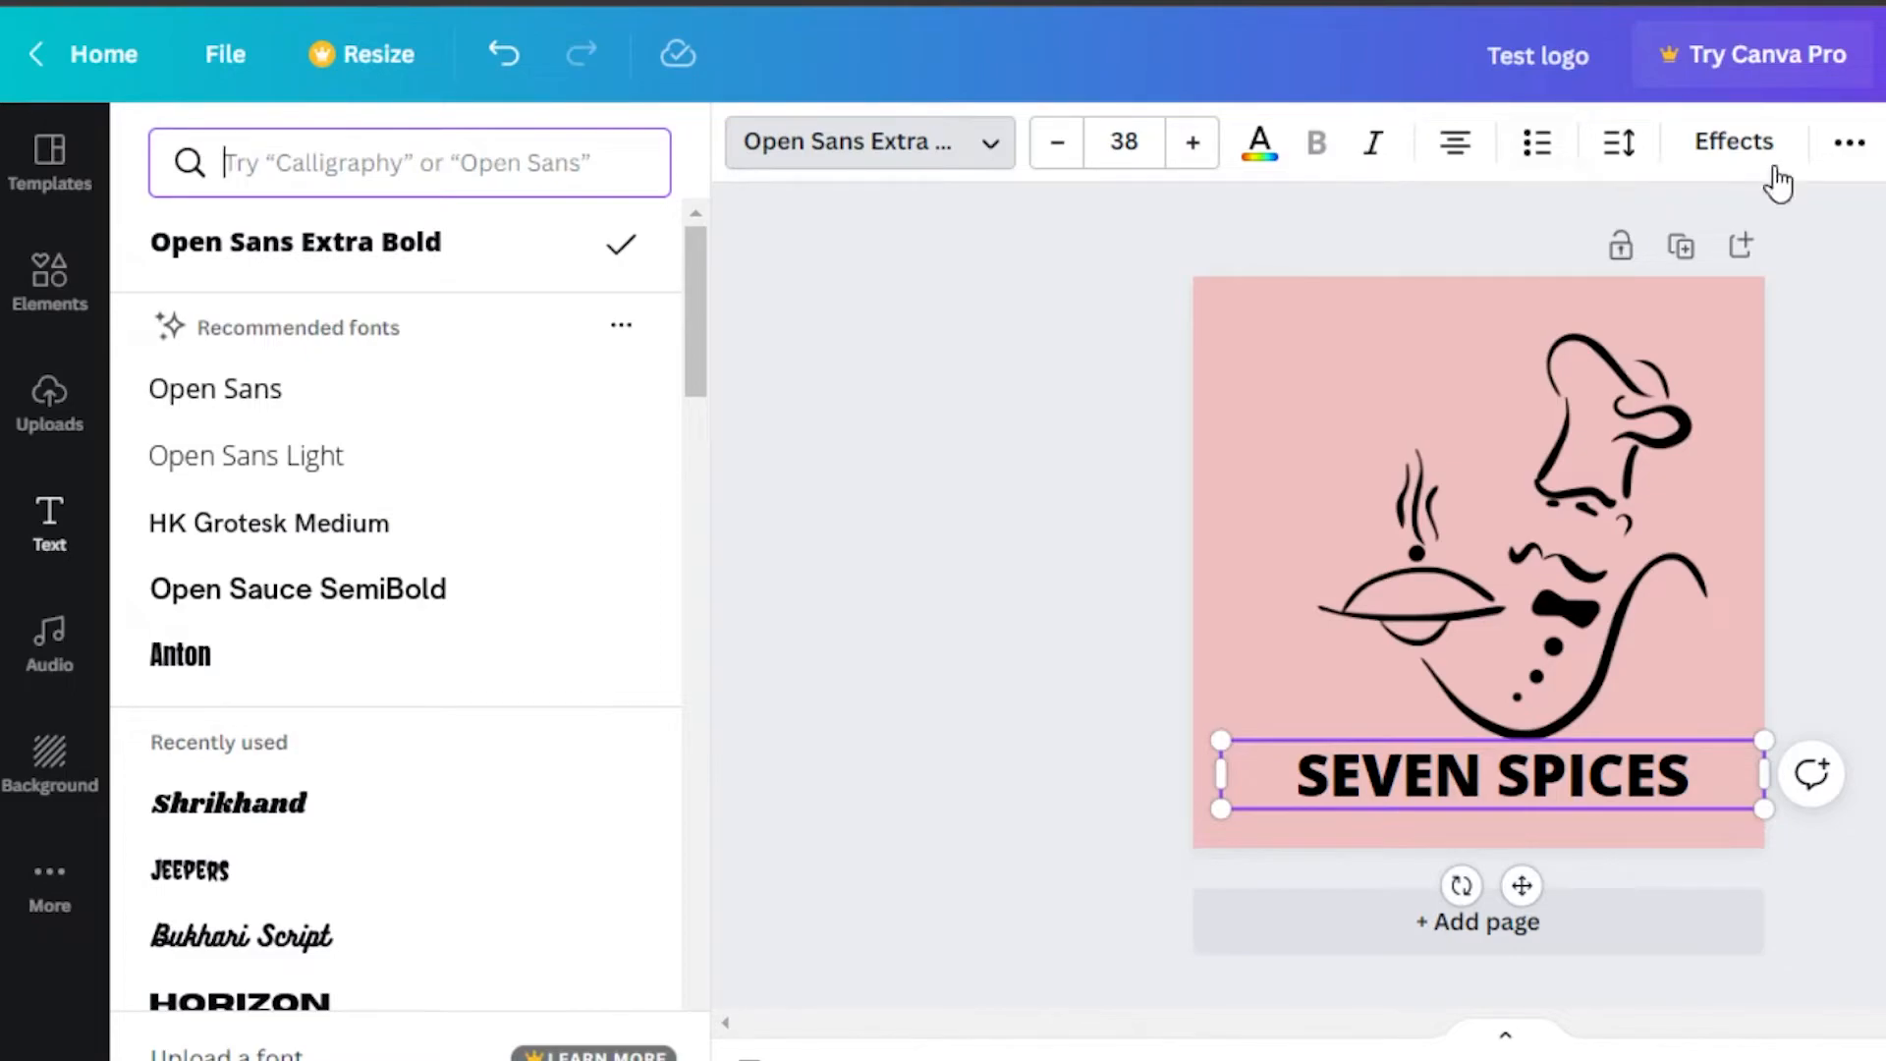
{"action": "left_click", "coordinate": [1850, 143]}
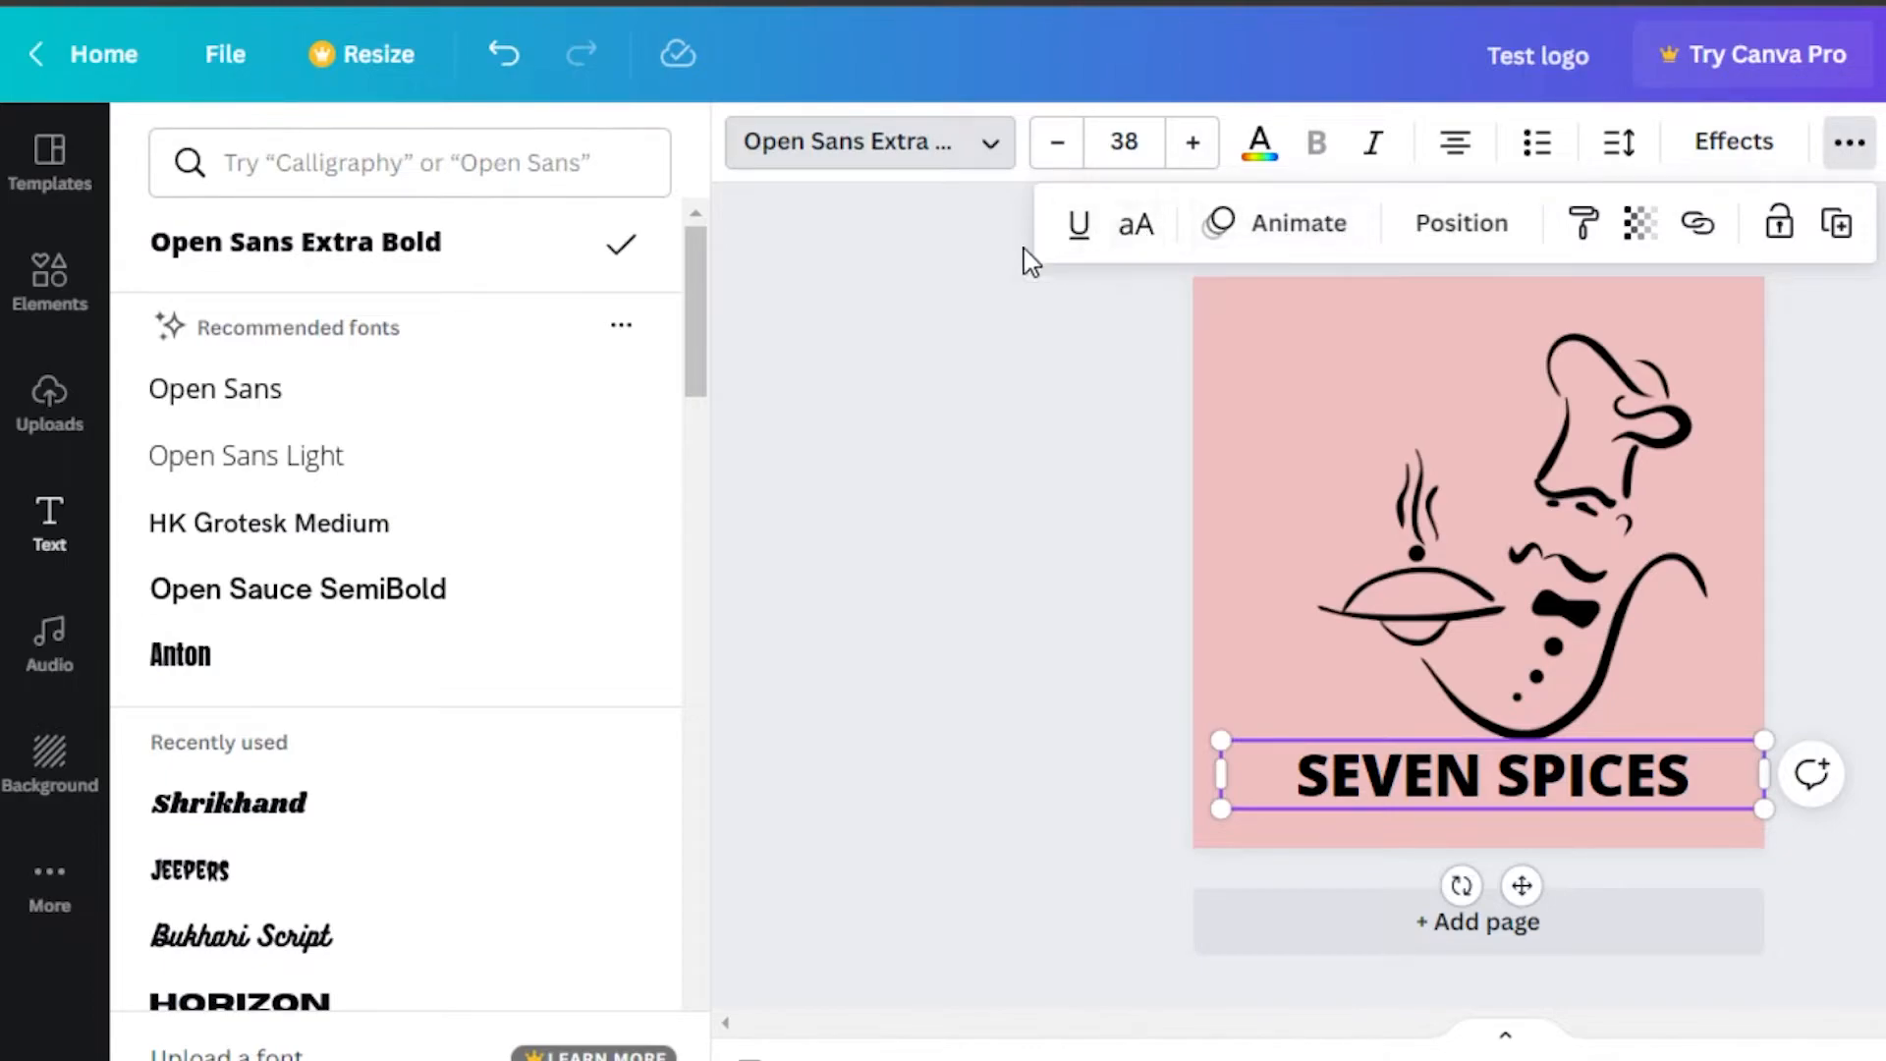
{"action": "left_click", "coordinate": [1269, 359]}
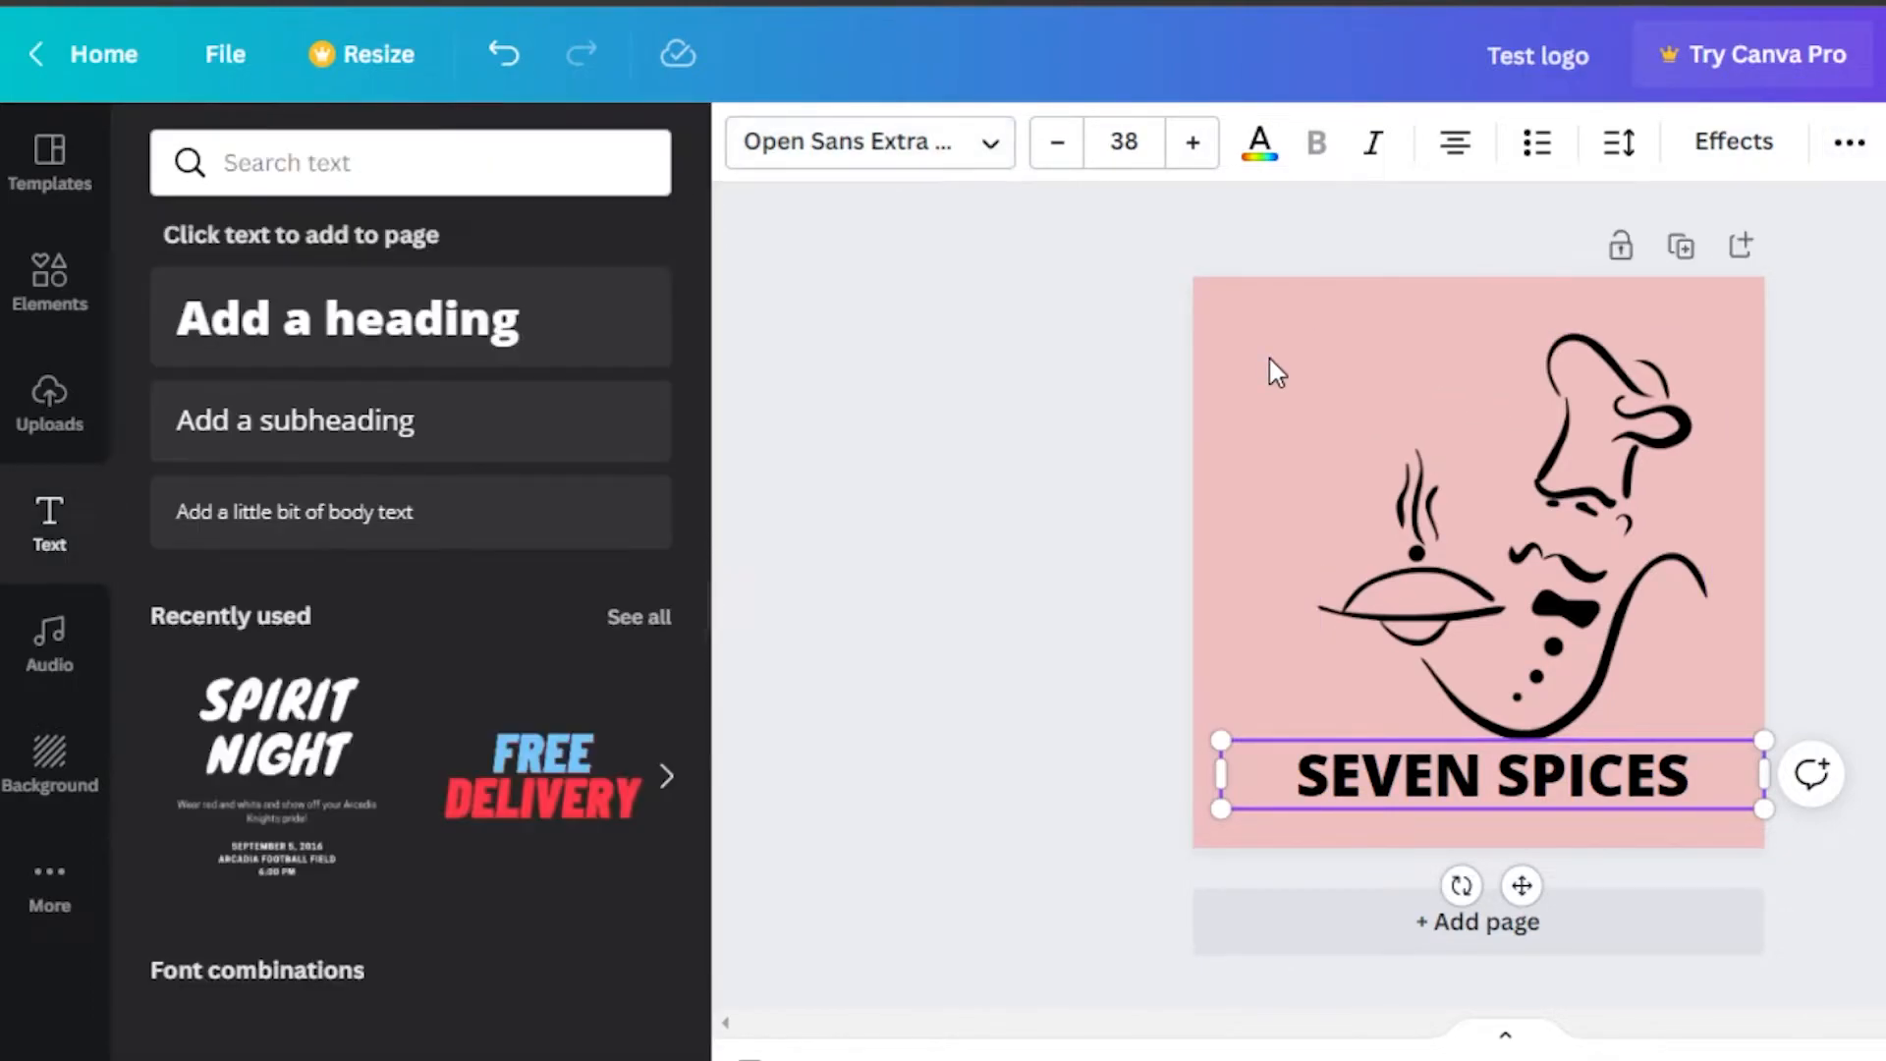
Step: Add the recently used square shape and place it over the upper-left part of the chef graphic
{"action": "left_click", "coordinate": [67, 285]}
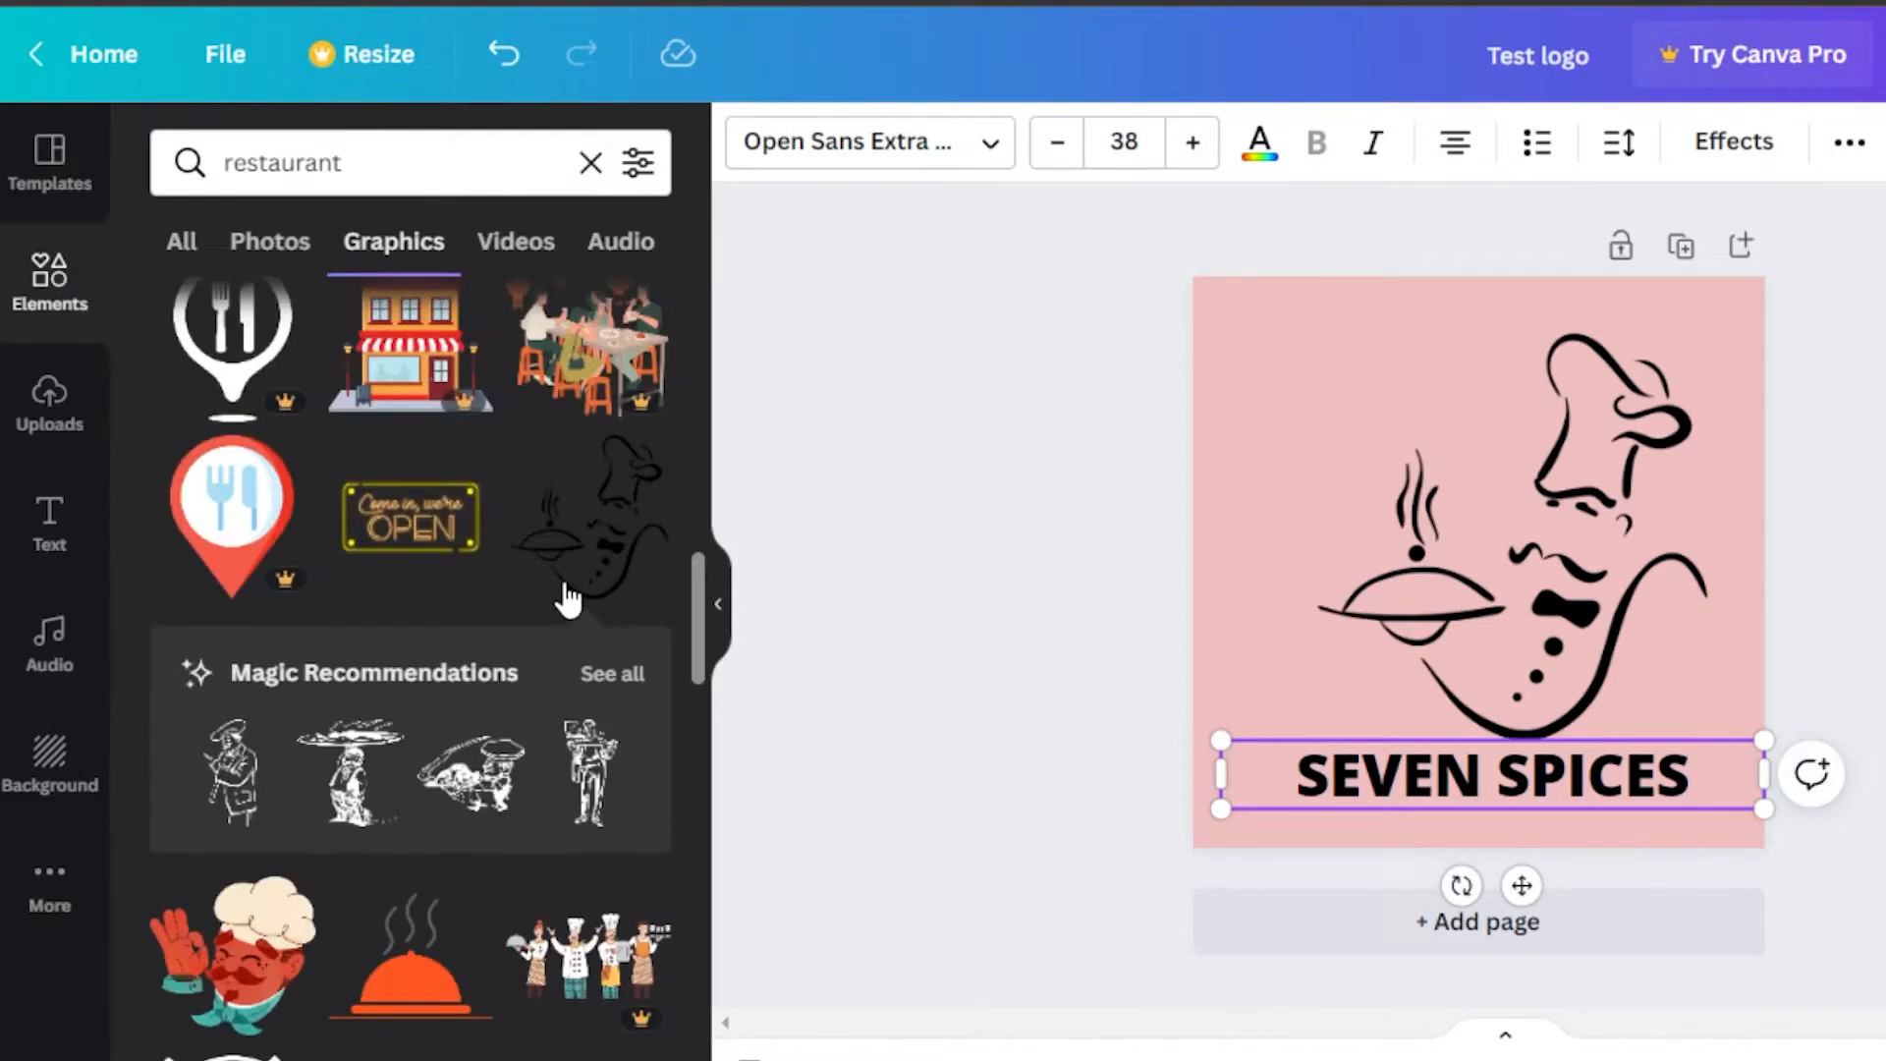
{"action": "left_click", "coordinate": [169, 244]}
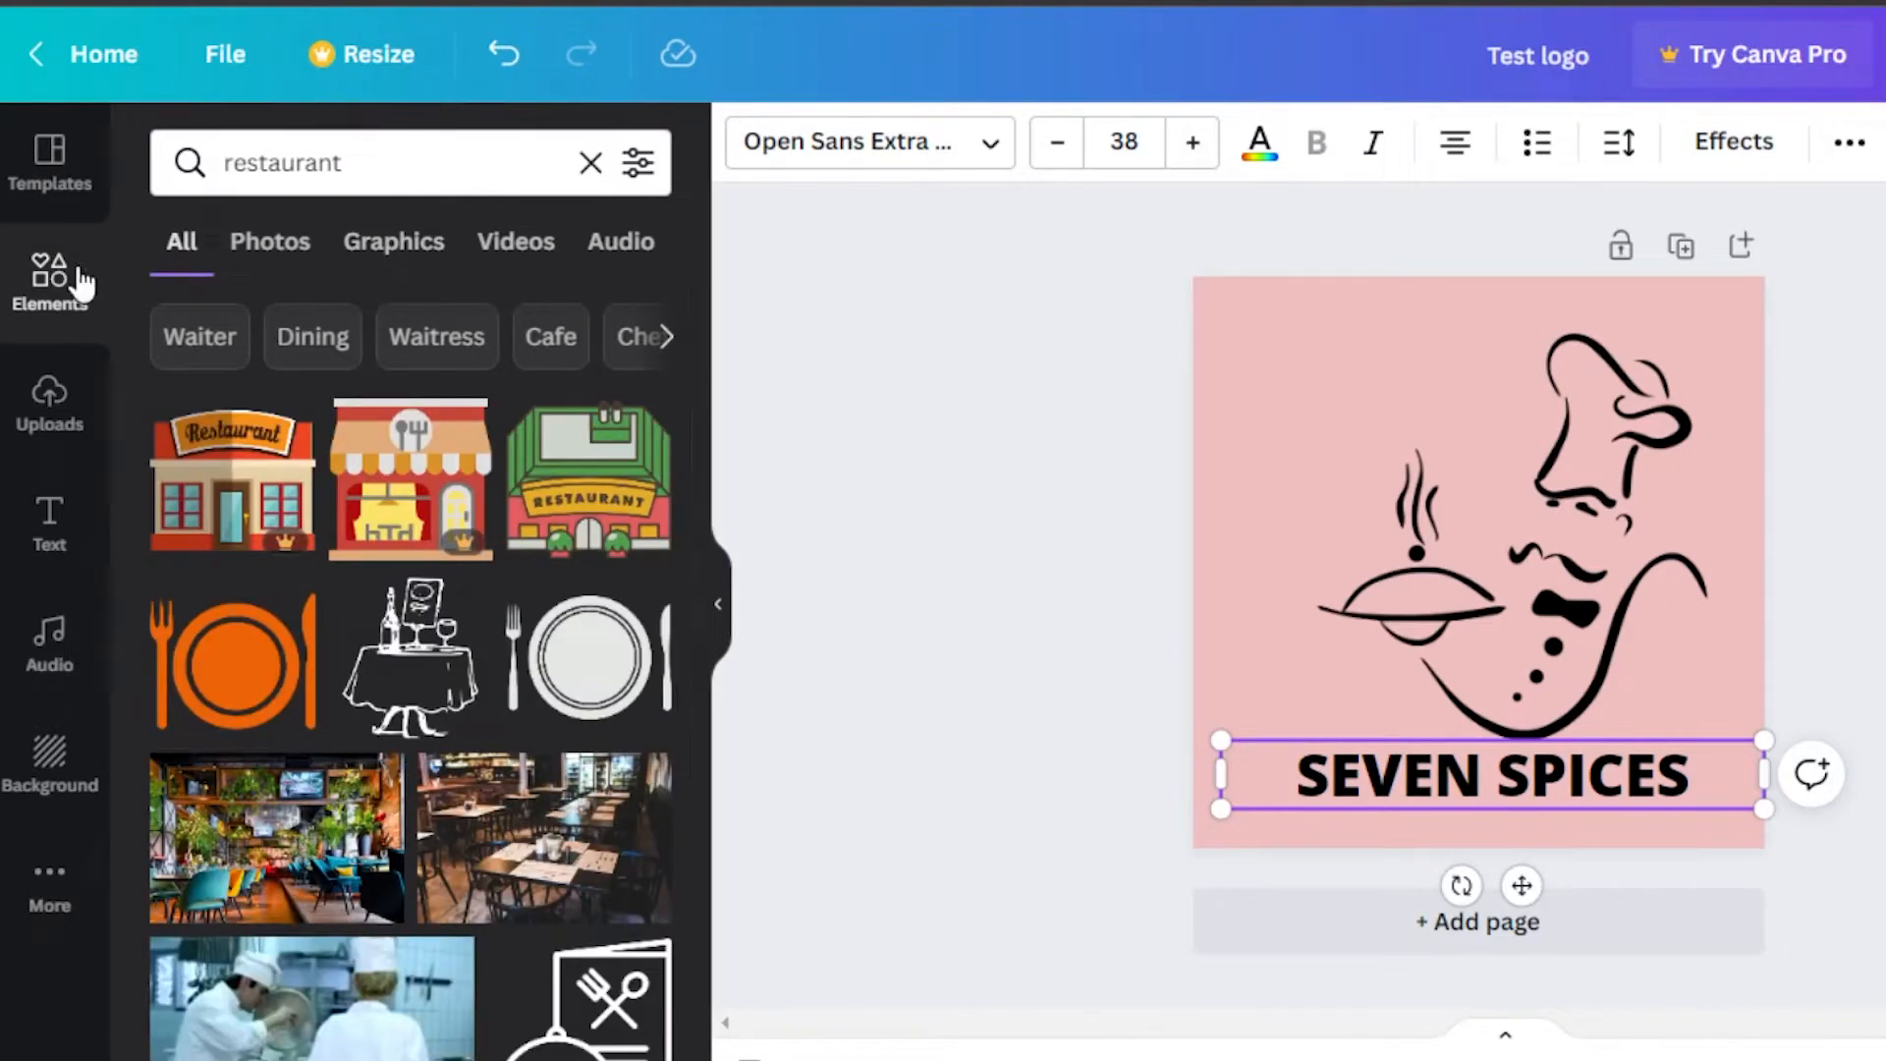
{"action": "left_click", "coordinate": [59, 285]}
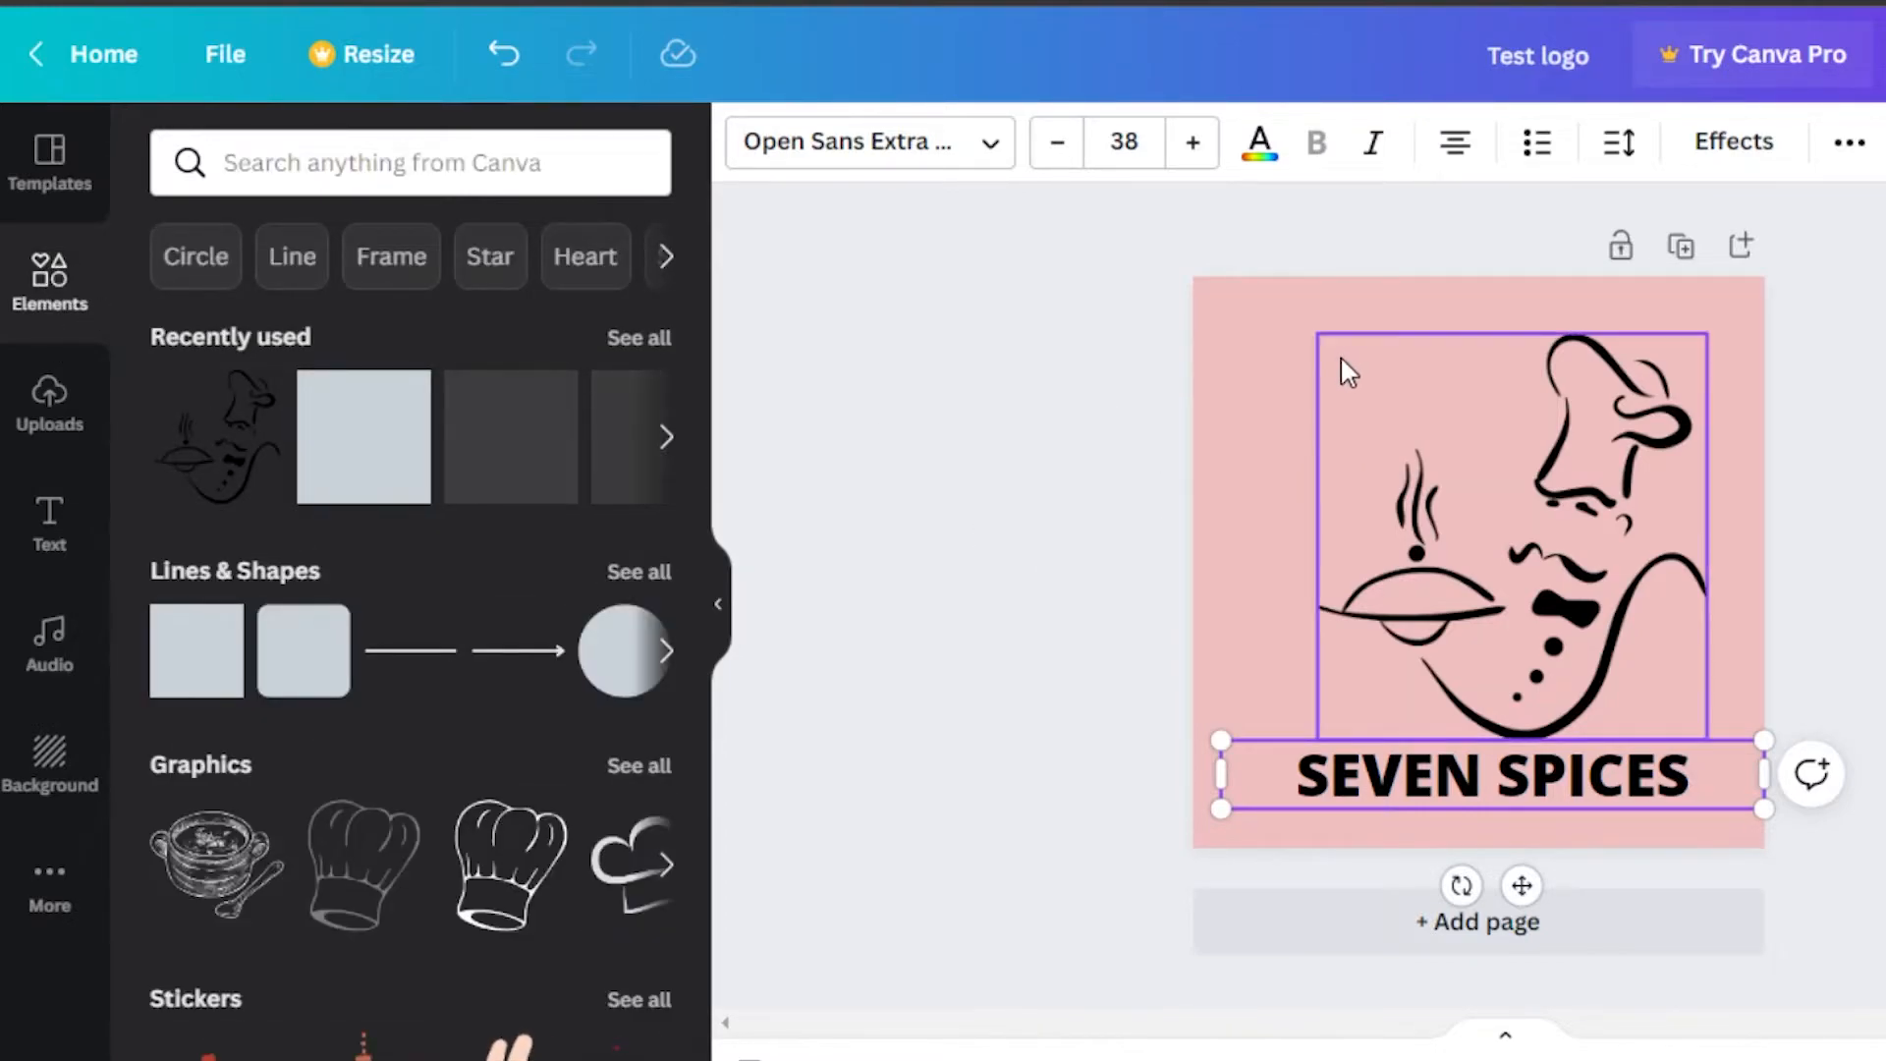
{"action": "left_click", "coordinate": [316, 442]}
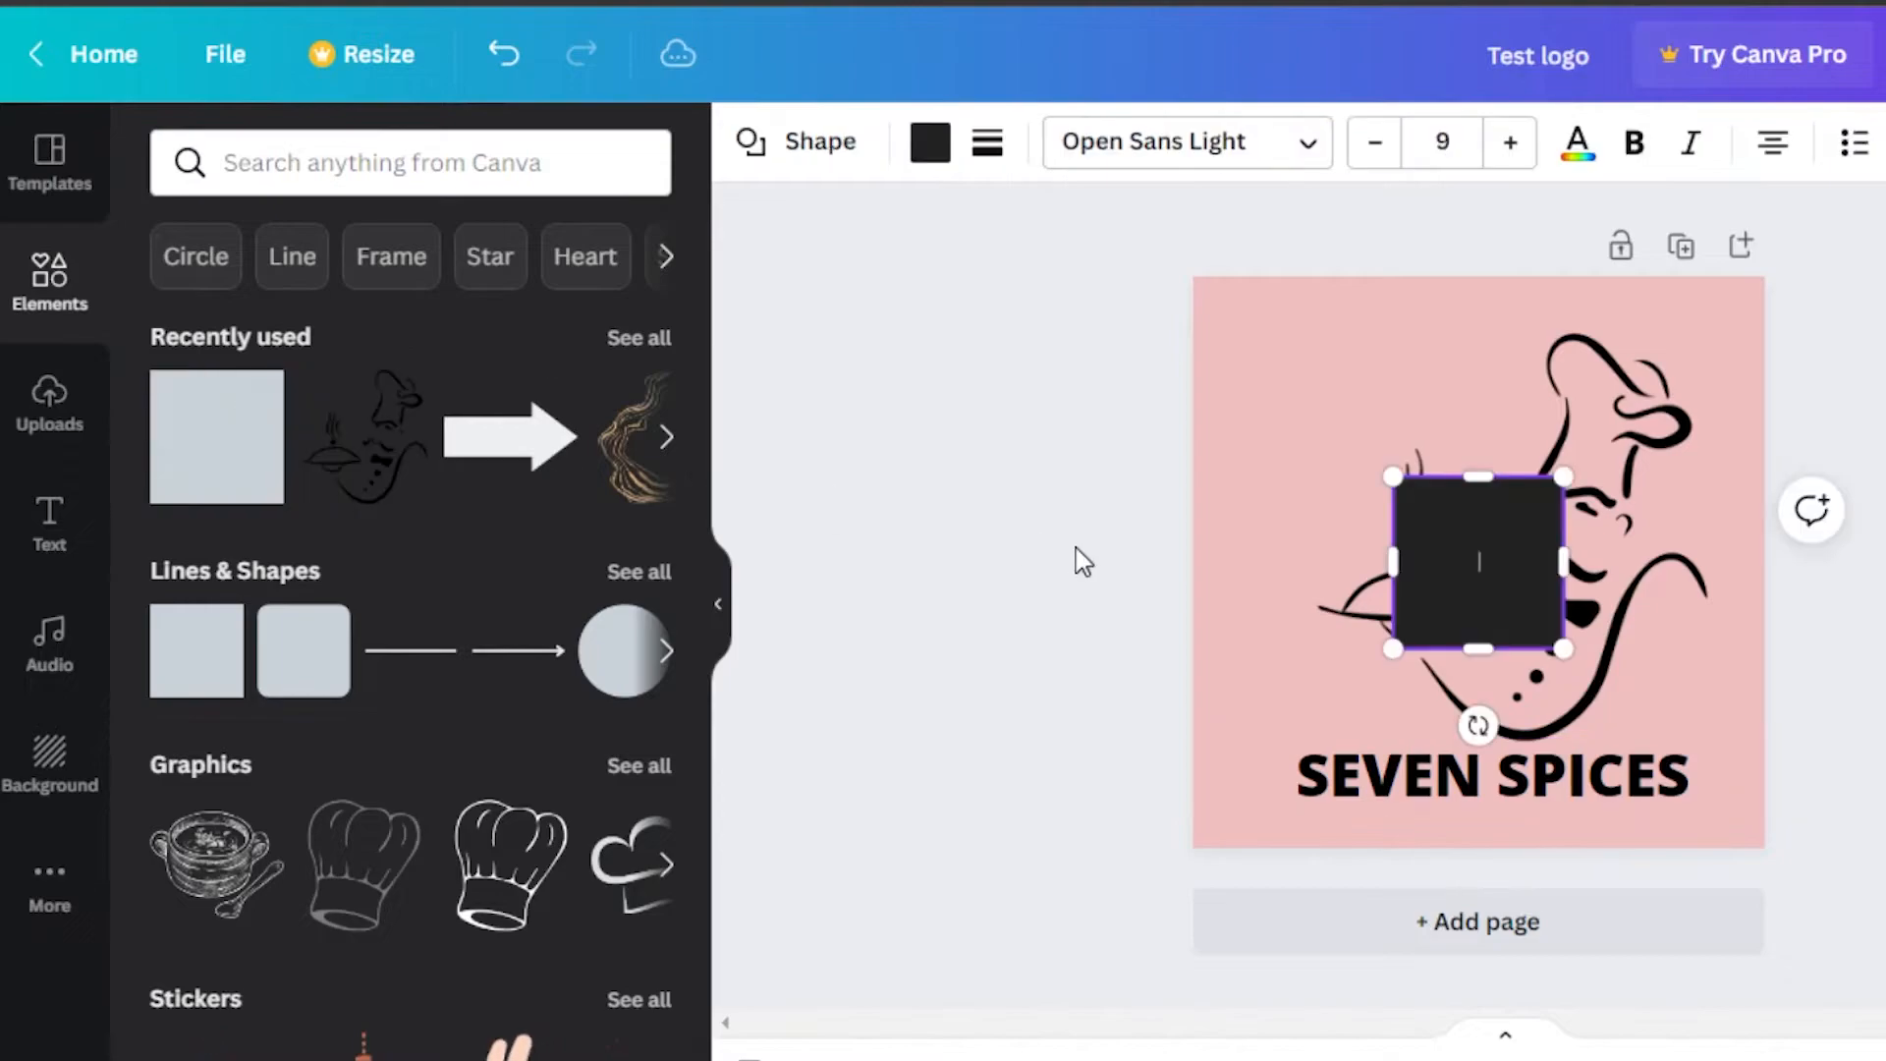
{"action": "left_click_drag", "start_coordinate": [1450, 498], "coordinate": [1376, 391]}
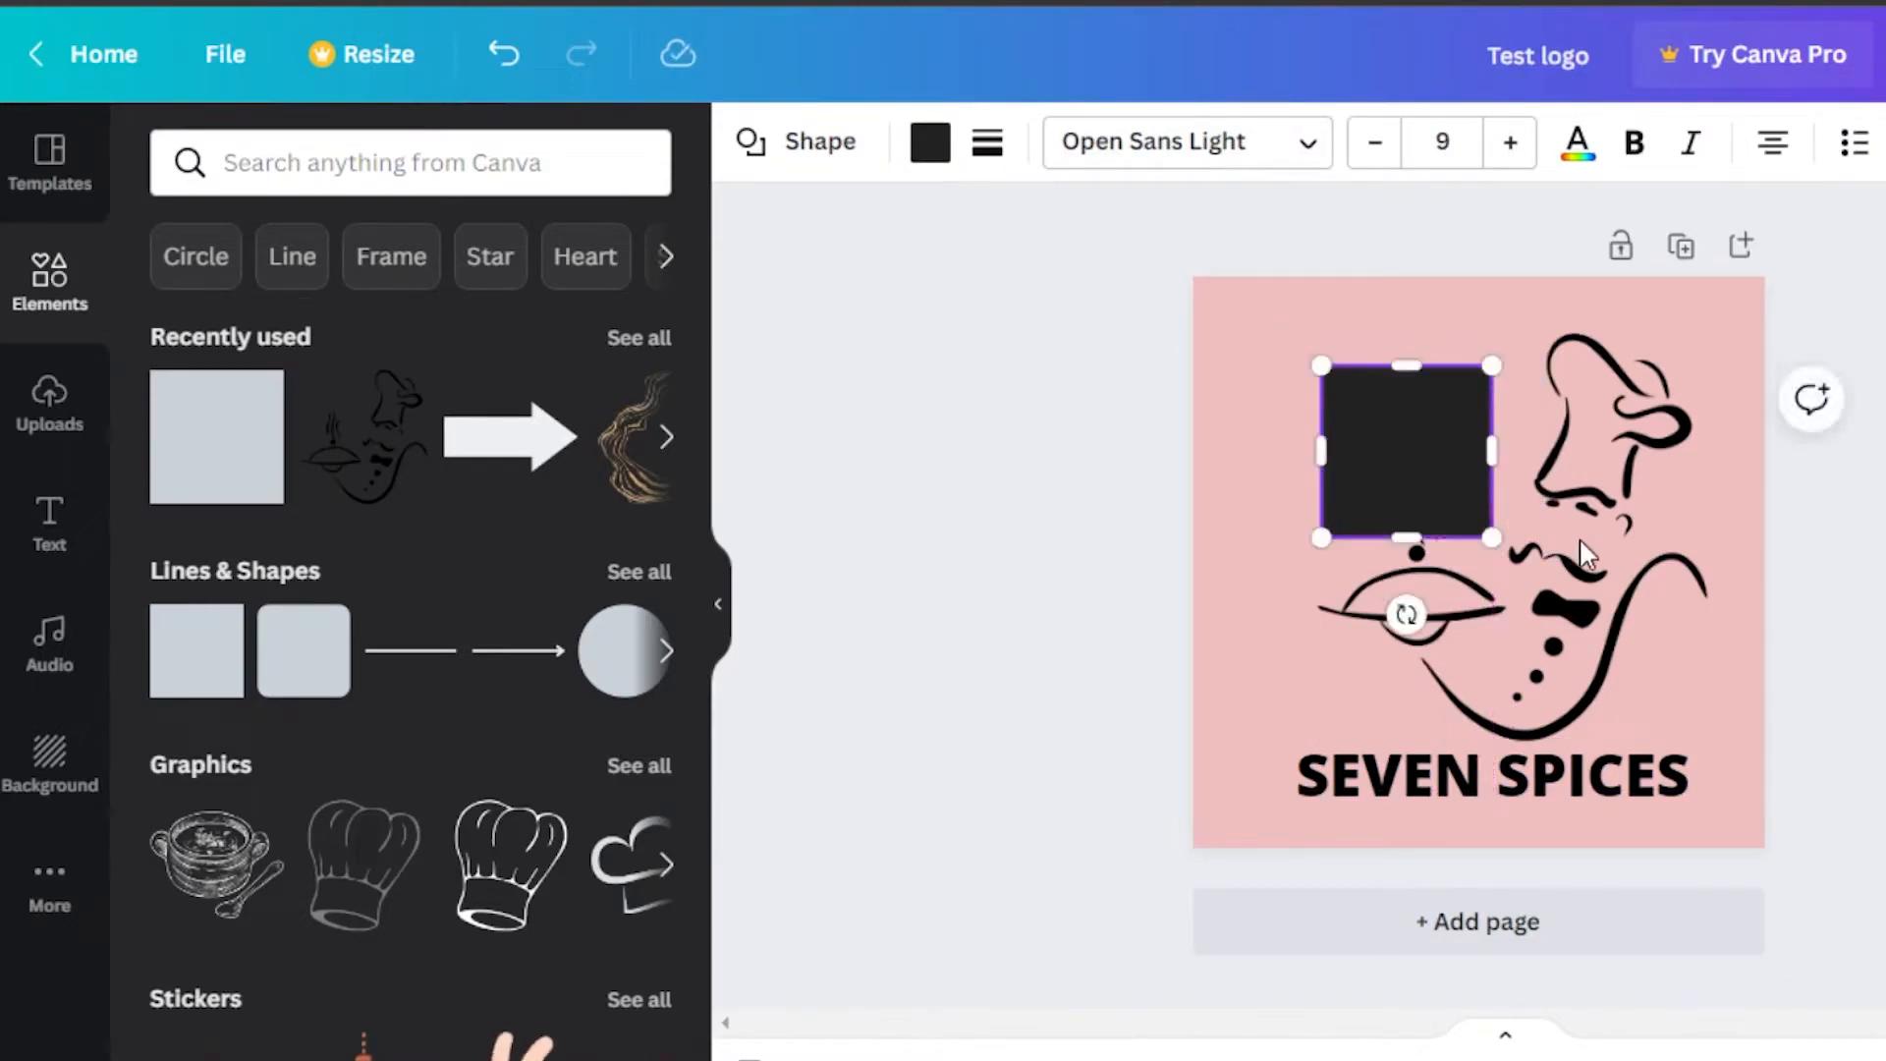
Step: Send the dark square backward so it sits behind the chef graphic
{"action": "left_click", "coordinate": [1633, 566]}
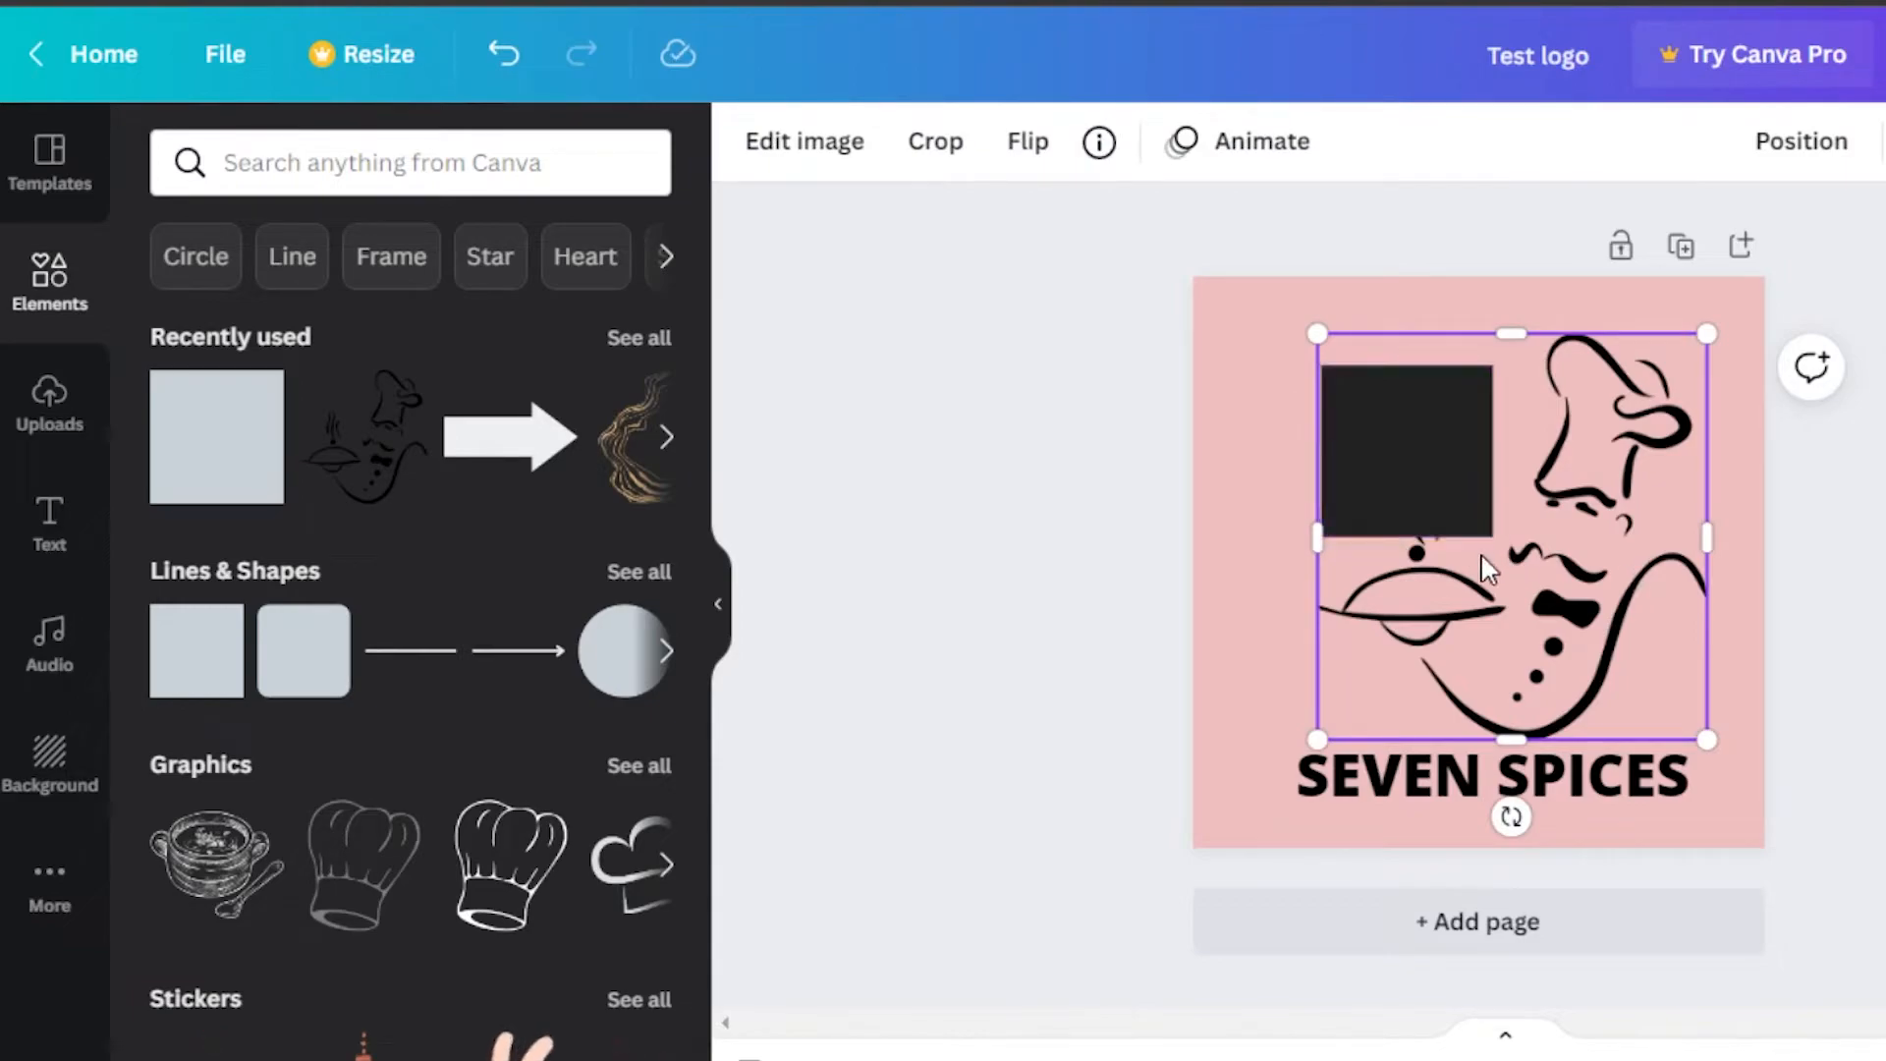
{"action": "left_click", "coordinate": [1450, 524]}
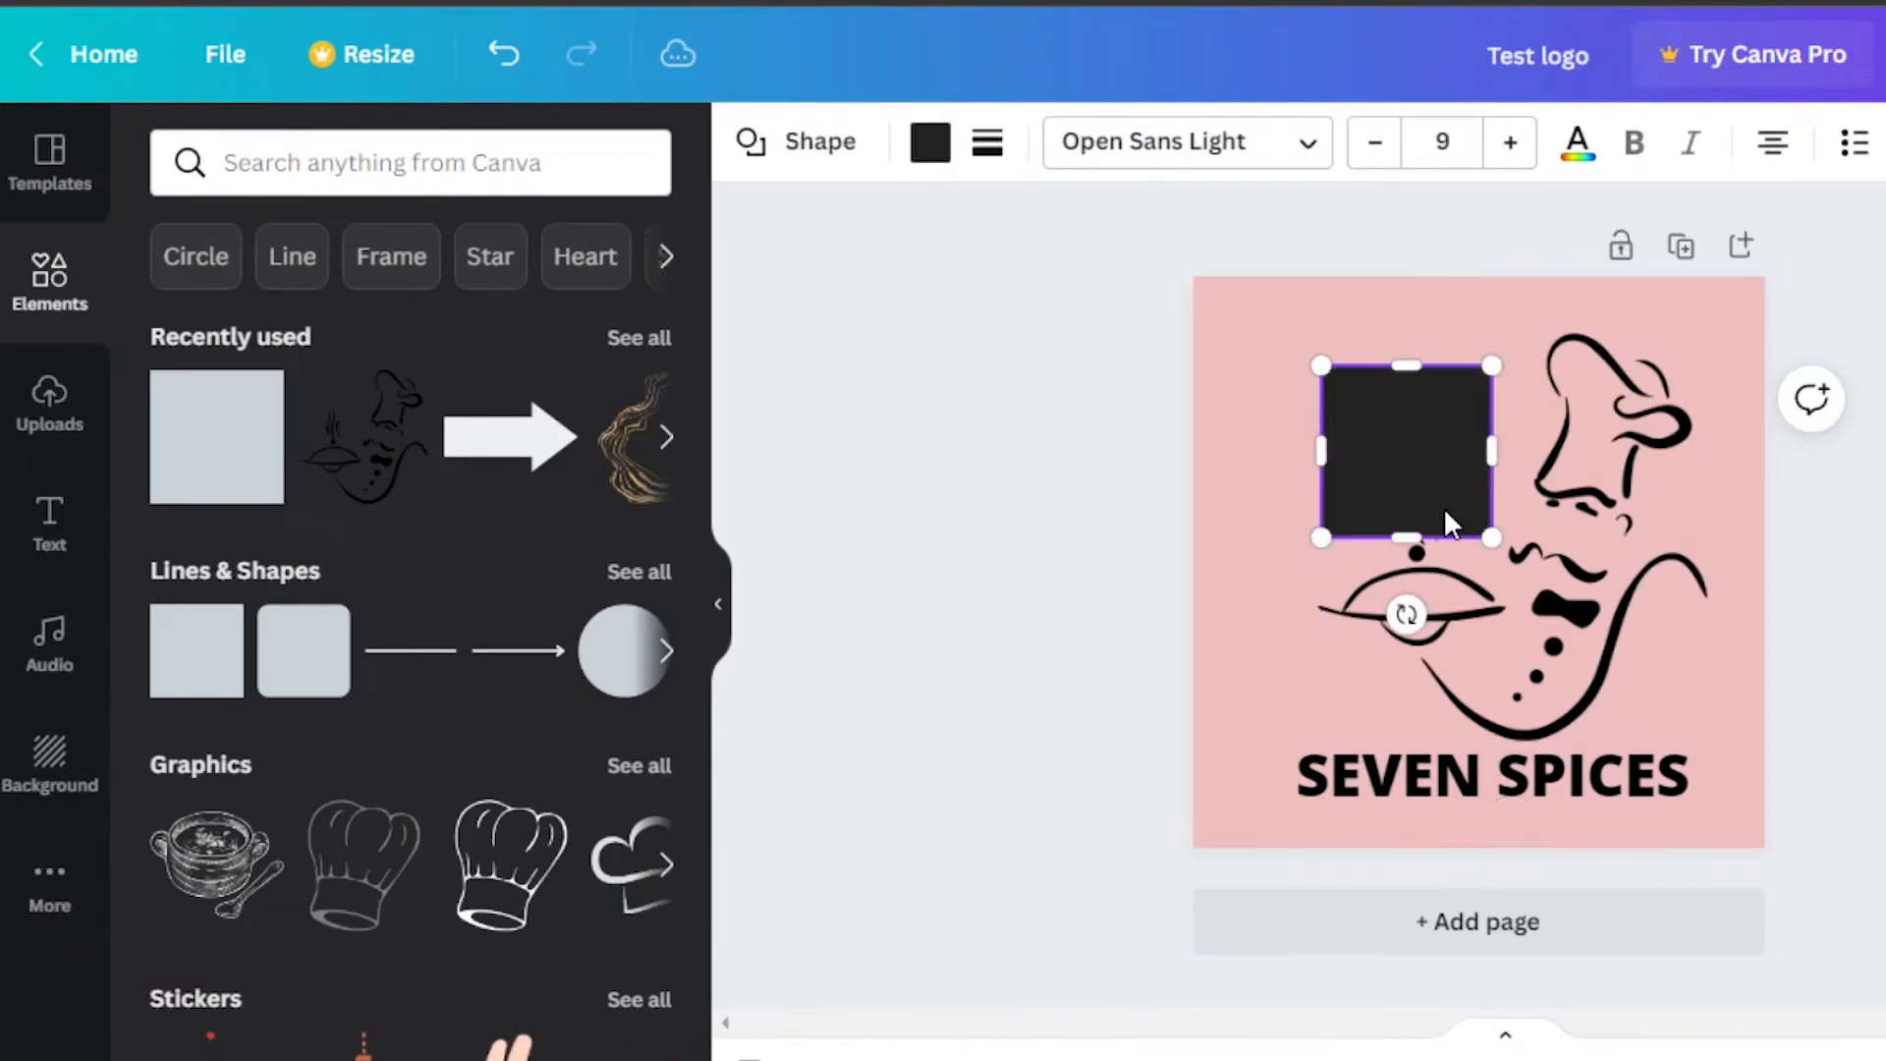
{"action": "right_click", "coordinate": [1402, 461]}
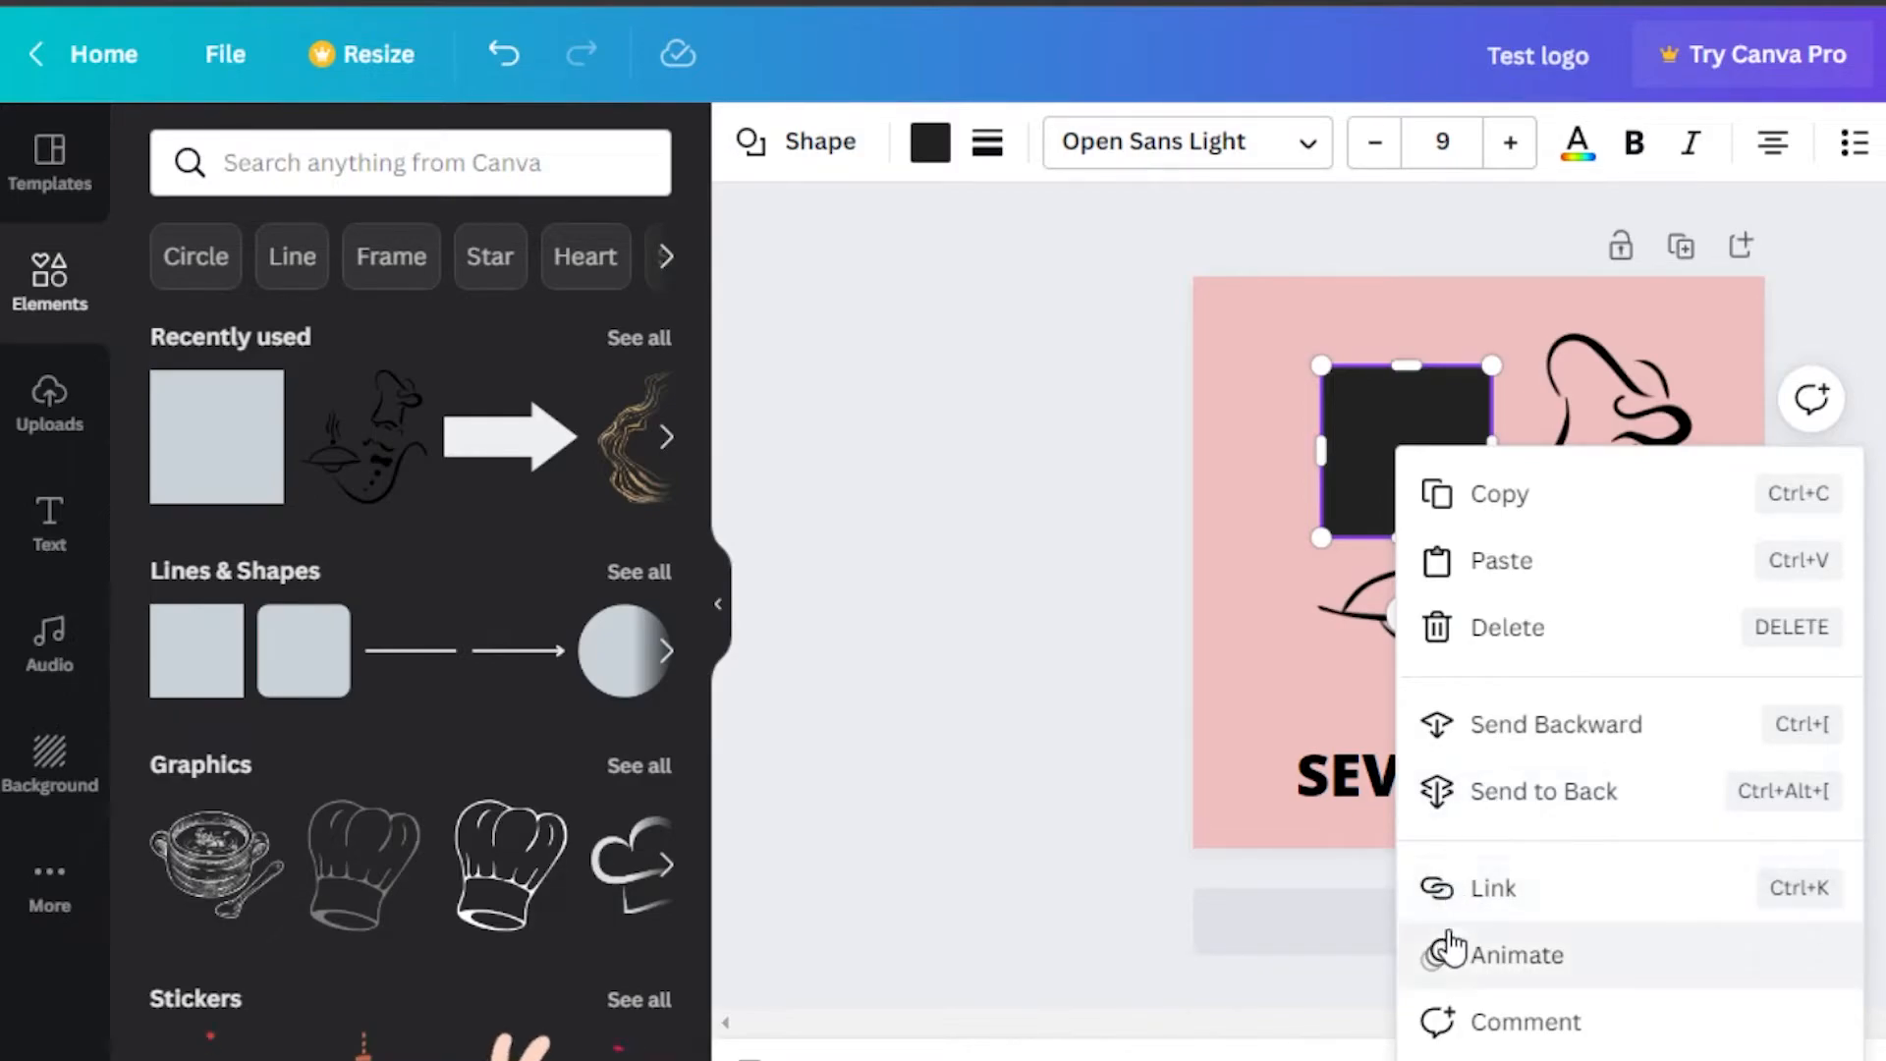
{"action": "left_click", "coordinate": [1477, 727]}
Step: Move the chef graphic to the page's lower right and the square to its upper-left corner
{"action": "left_click_drag", "start_coordinate": [1582, 528], "coordinate": [1643, 544]}
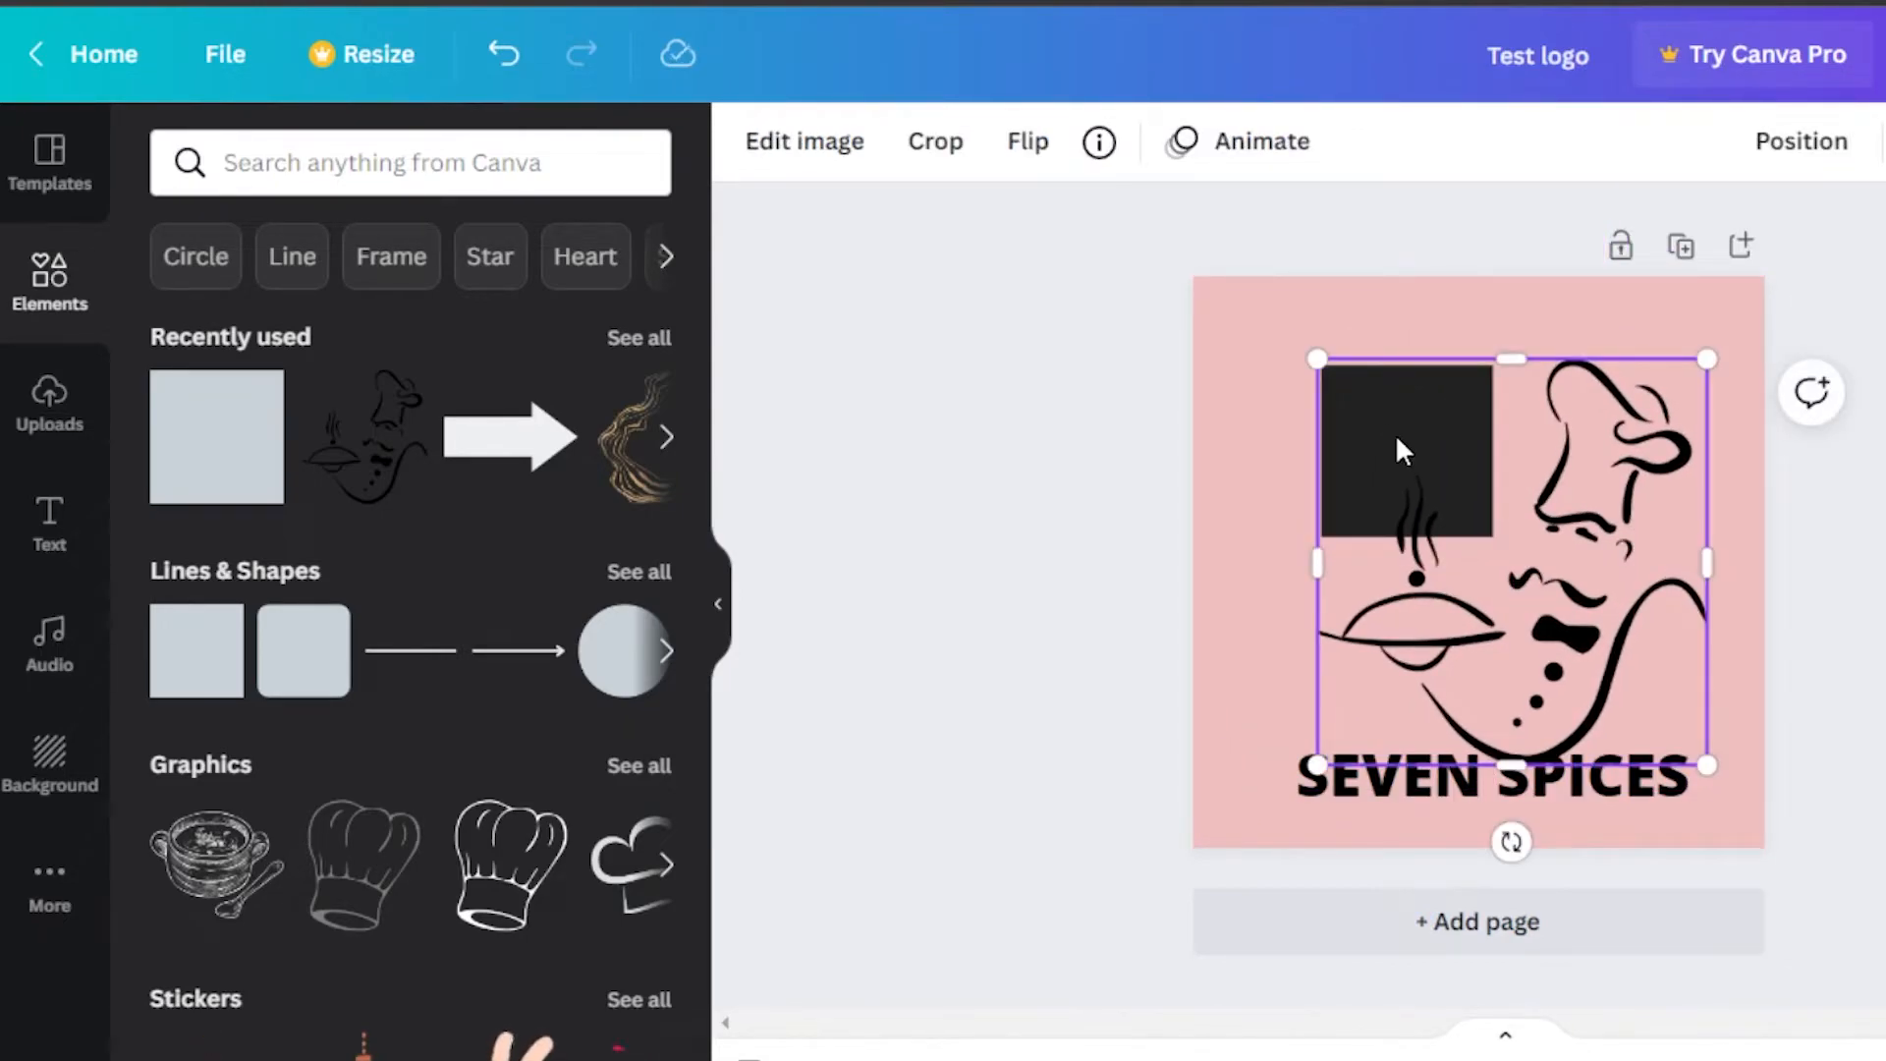
{"action": "left_click_drag", "start_coordinate": [1571, 570], "coordinate": [1611, 652]}
{"action": "left_click_drag", "start_coordinate": [1435, 399], "coordinate": [1364, 334]}
Step: Try the pale pink and black document colours on the square, and settle on the bright pink default colour
{"action": "left_click", "coordinate": [923, 155]}
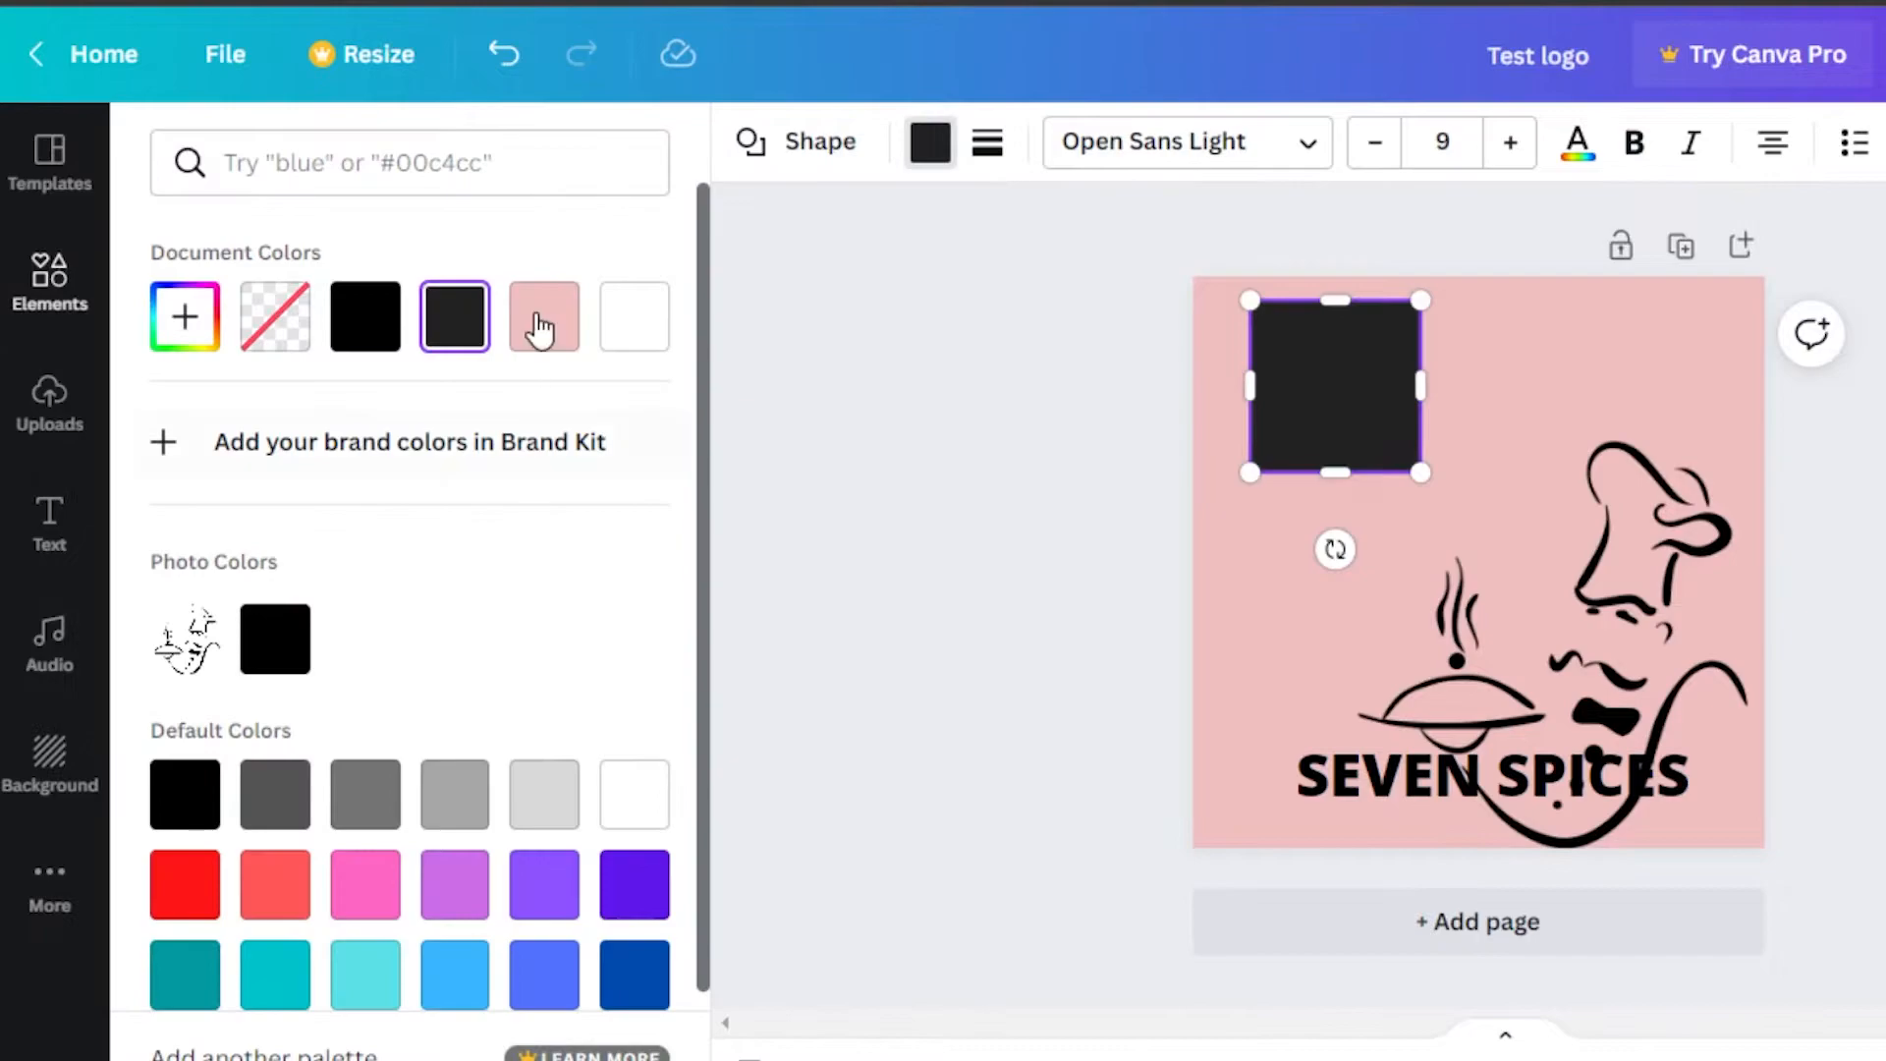
{"action": "left_click", "coordinate": [546, 318]}
{"action": "left_click", "coordinate": [365, 316]}
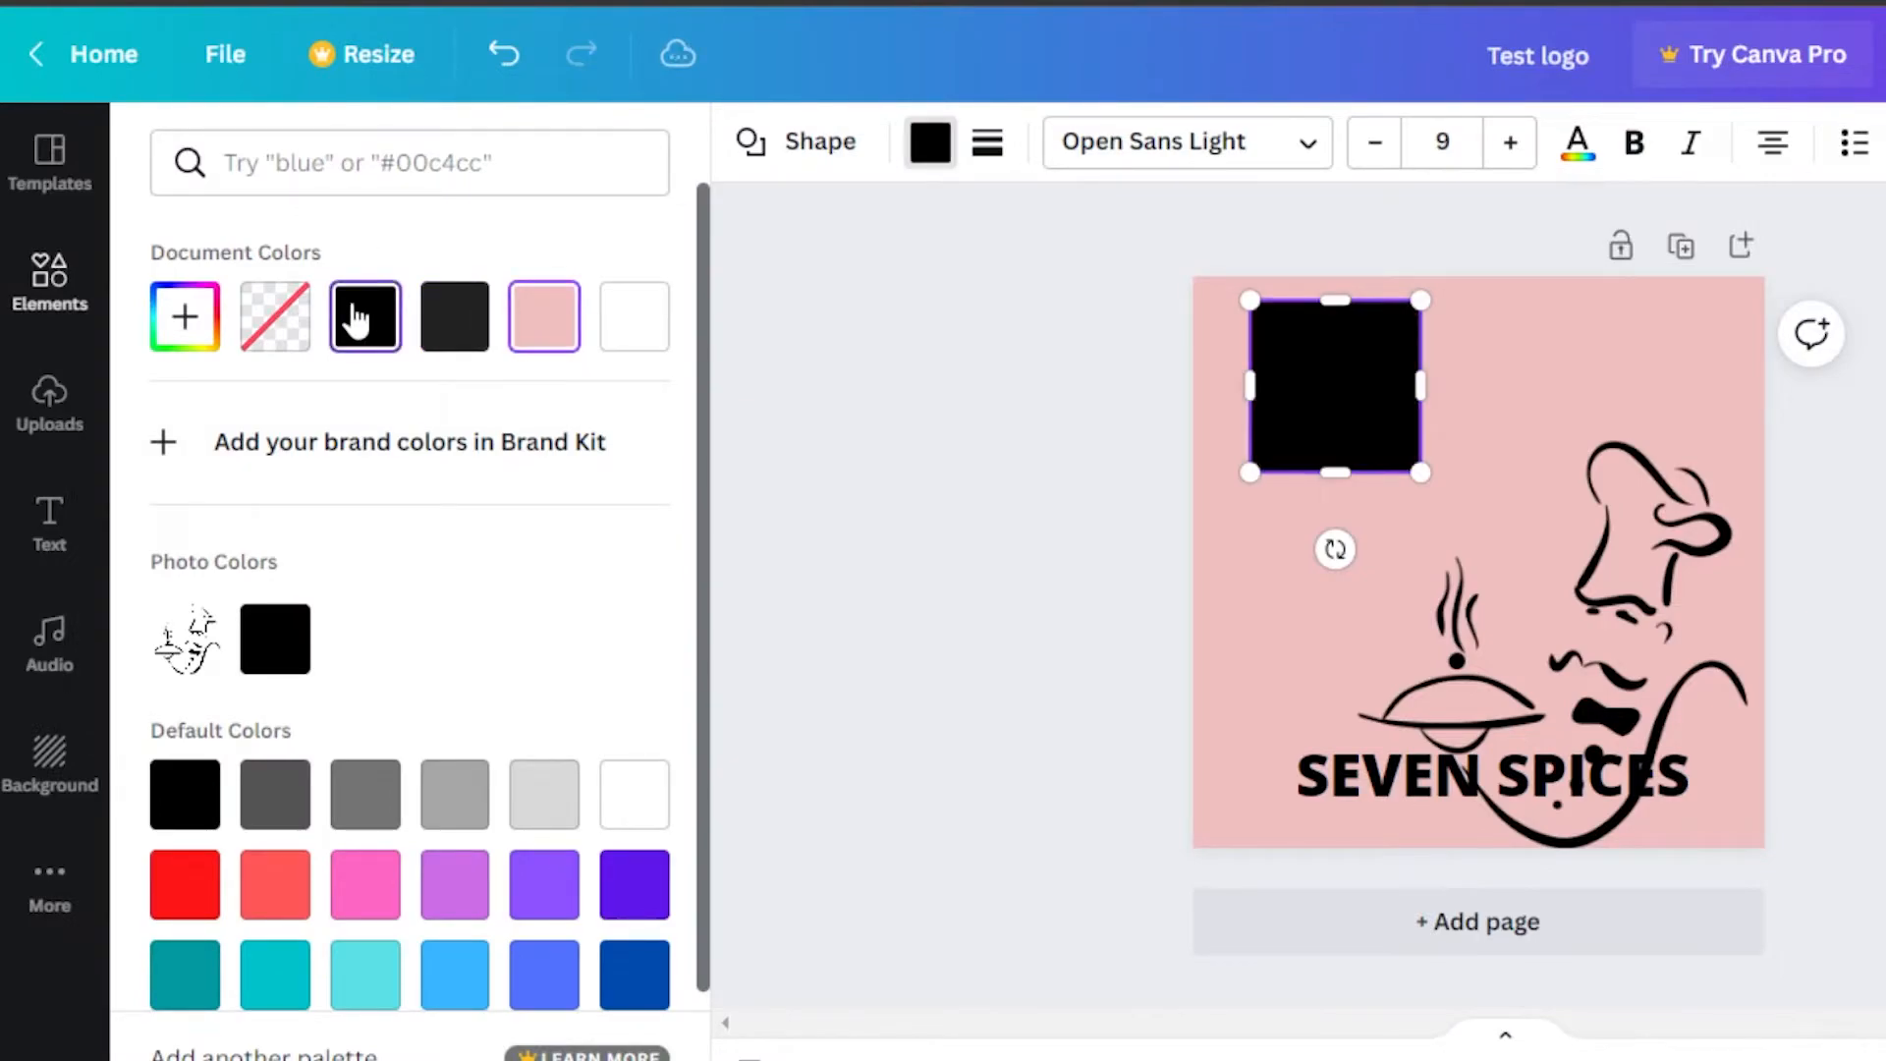
{"action": "left_click", "coordinate": [372, 916]}
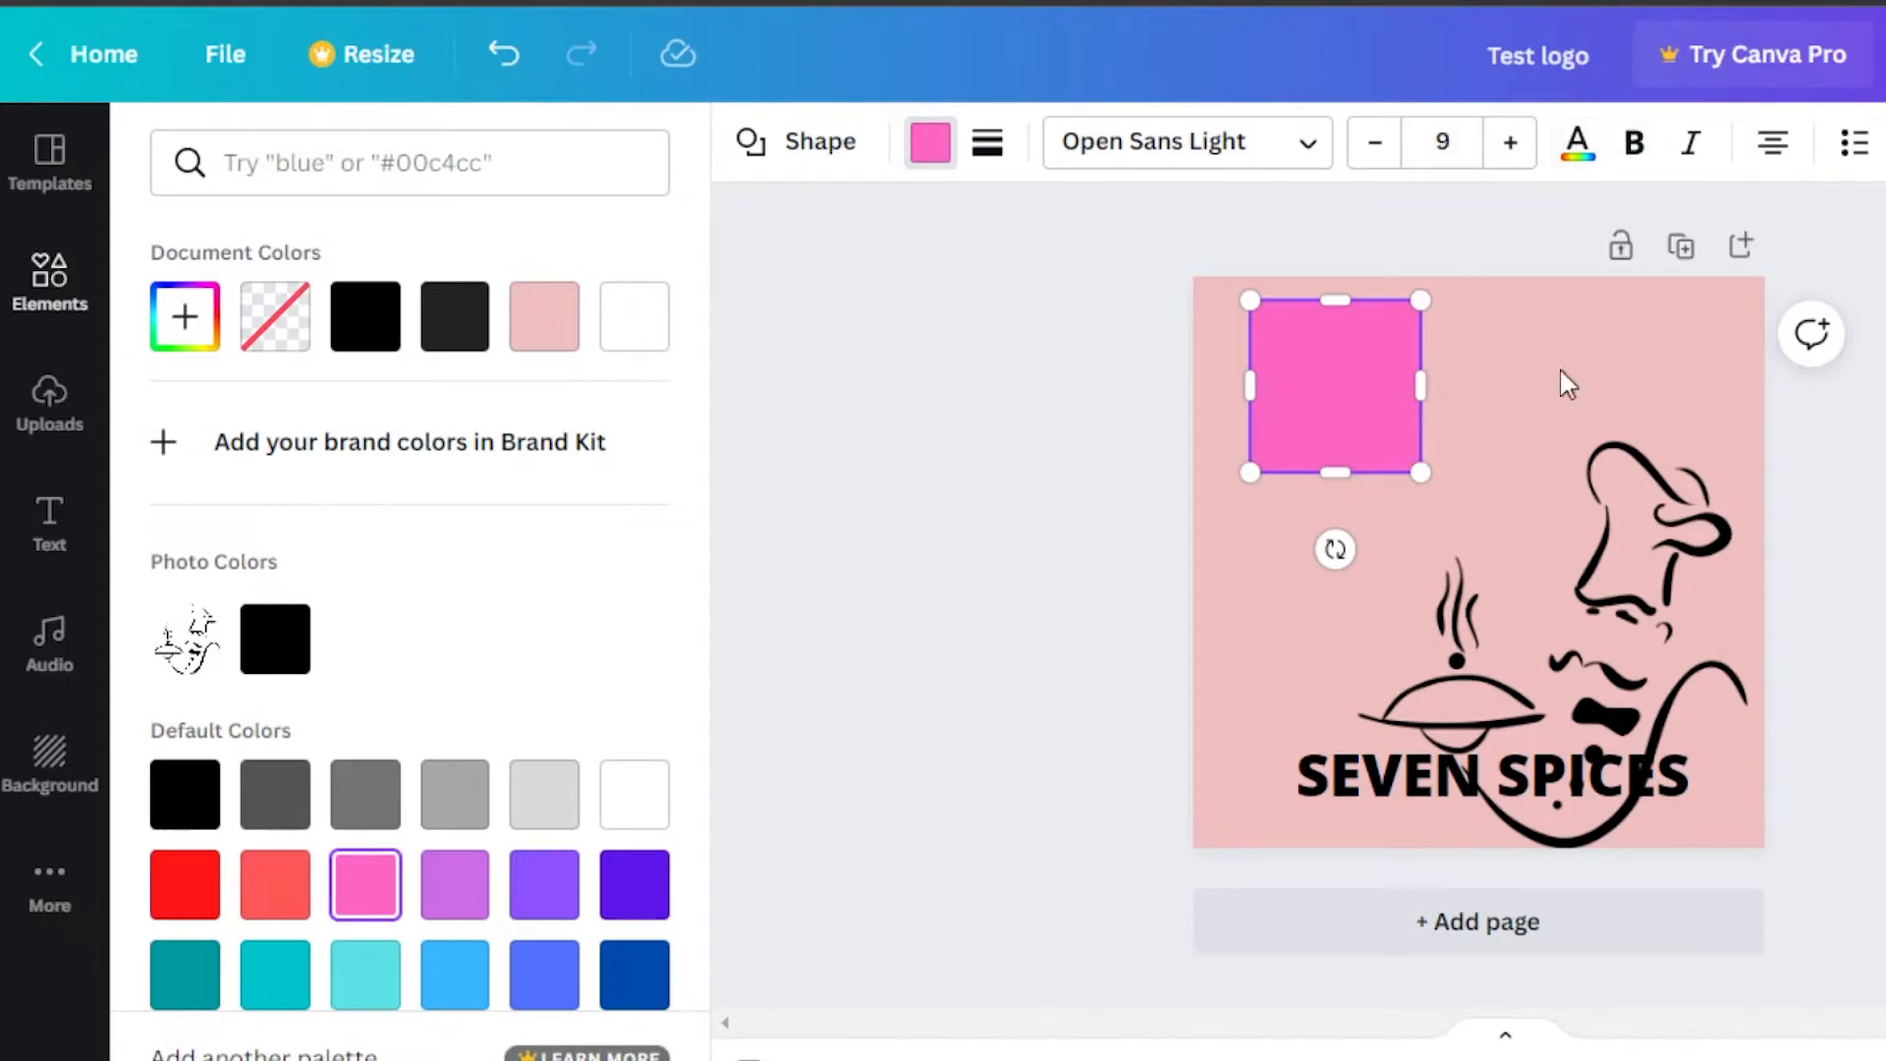
Step: Delete the bright pink square and move the chef graphic upward, clear of the SEVEN SPICES heading, nudging the heading up slightly
{"action": "right_click", "coordinate": [1301, 379]}
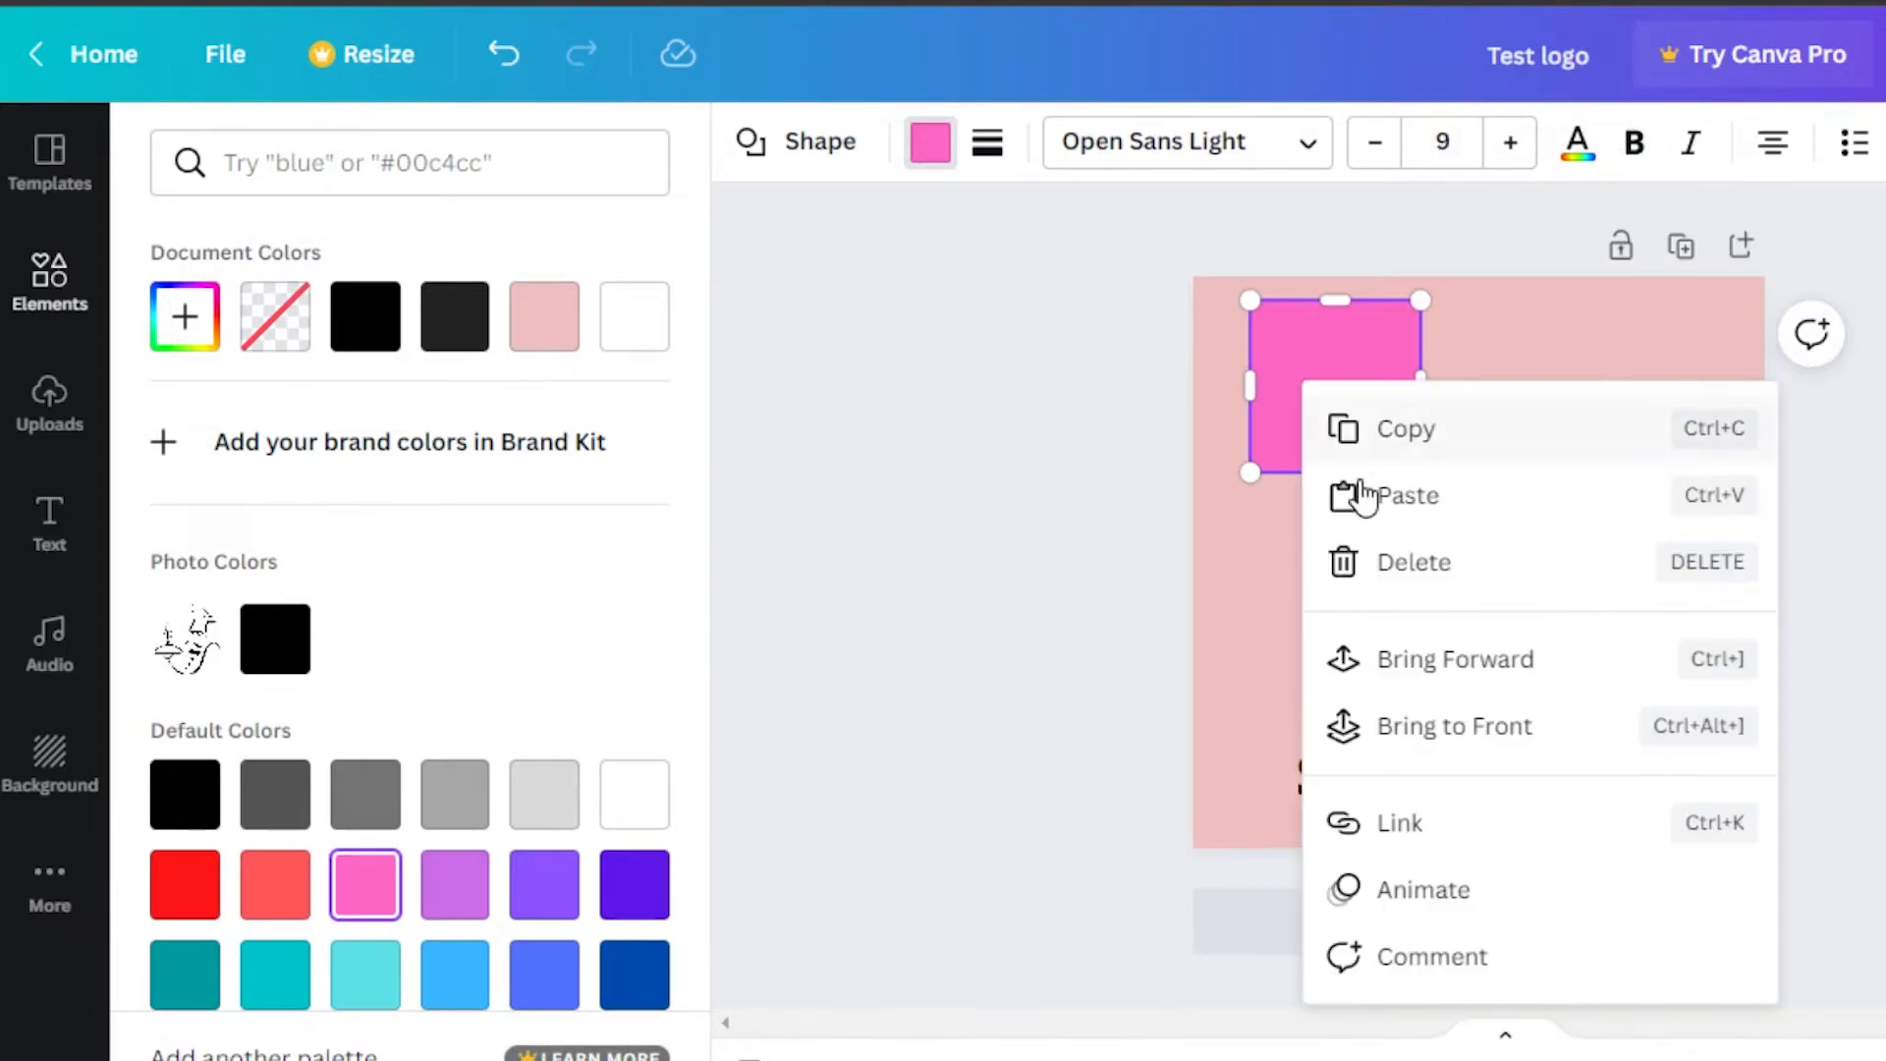
{"action": "left_click", "coordinate": [1389, 560]}
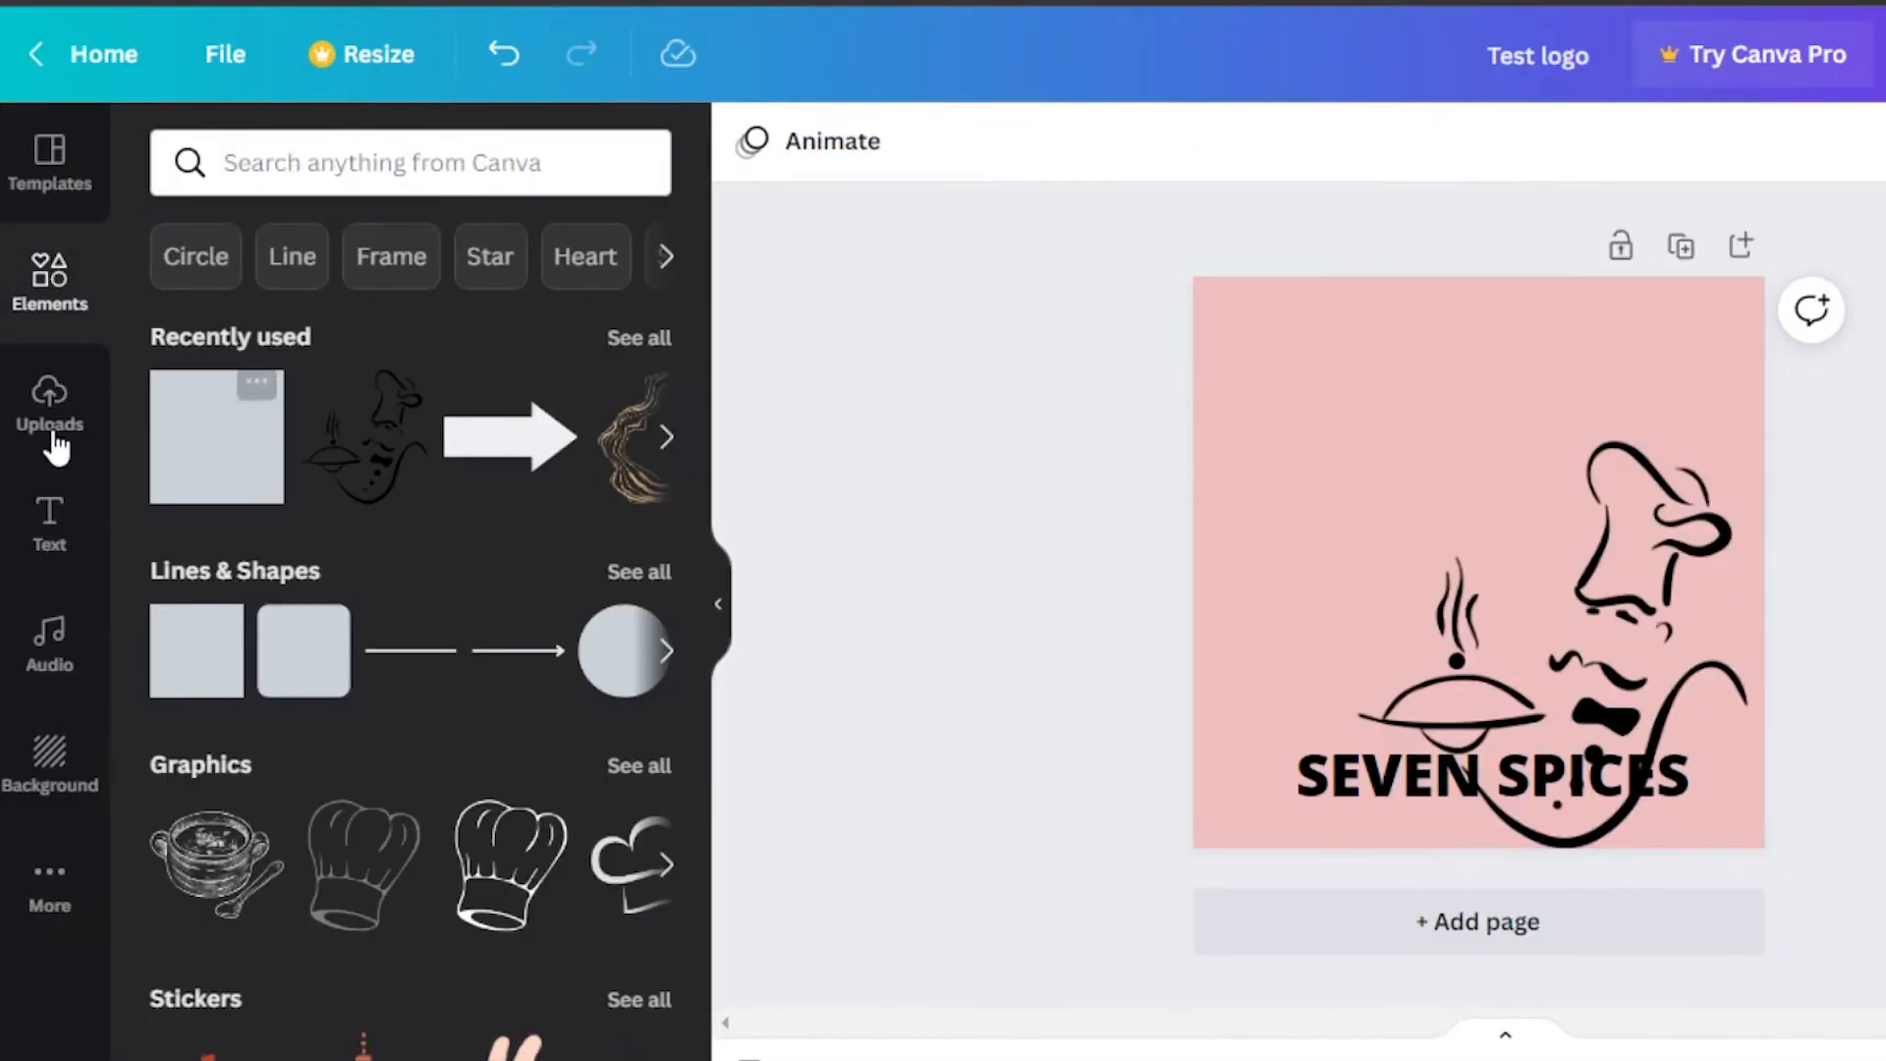
{"action": "left_click", "coordinate": [52, 547]}
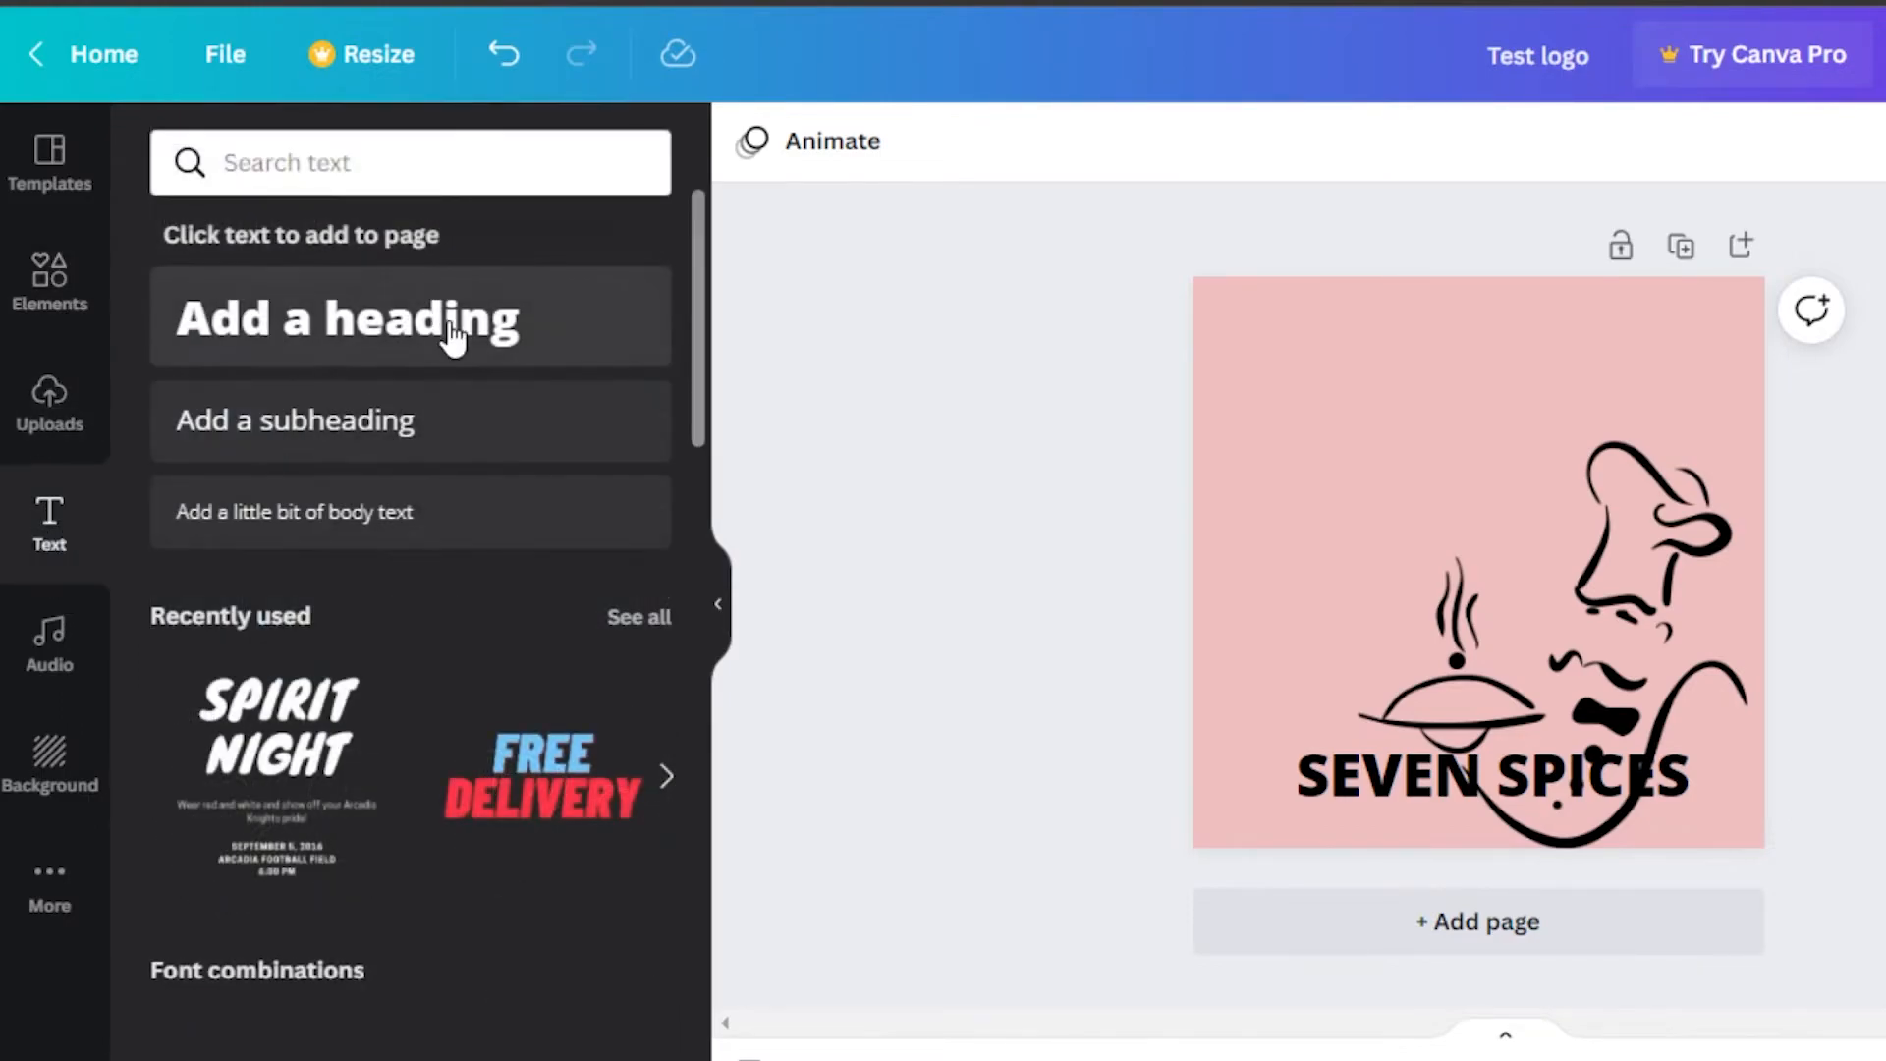
{"action": "left_click_drag", "start_coordinate": [1631, 636], "coordinate": [1524, 404]}
{"action": "left_click_drag", "start_coordinate": [1527, 806], "coordinate": [1516, 757]}
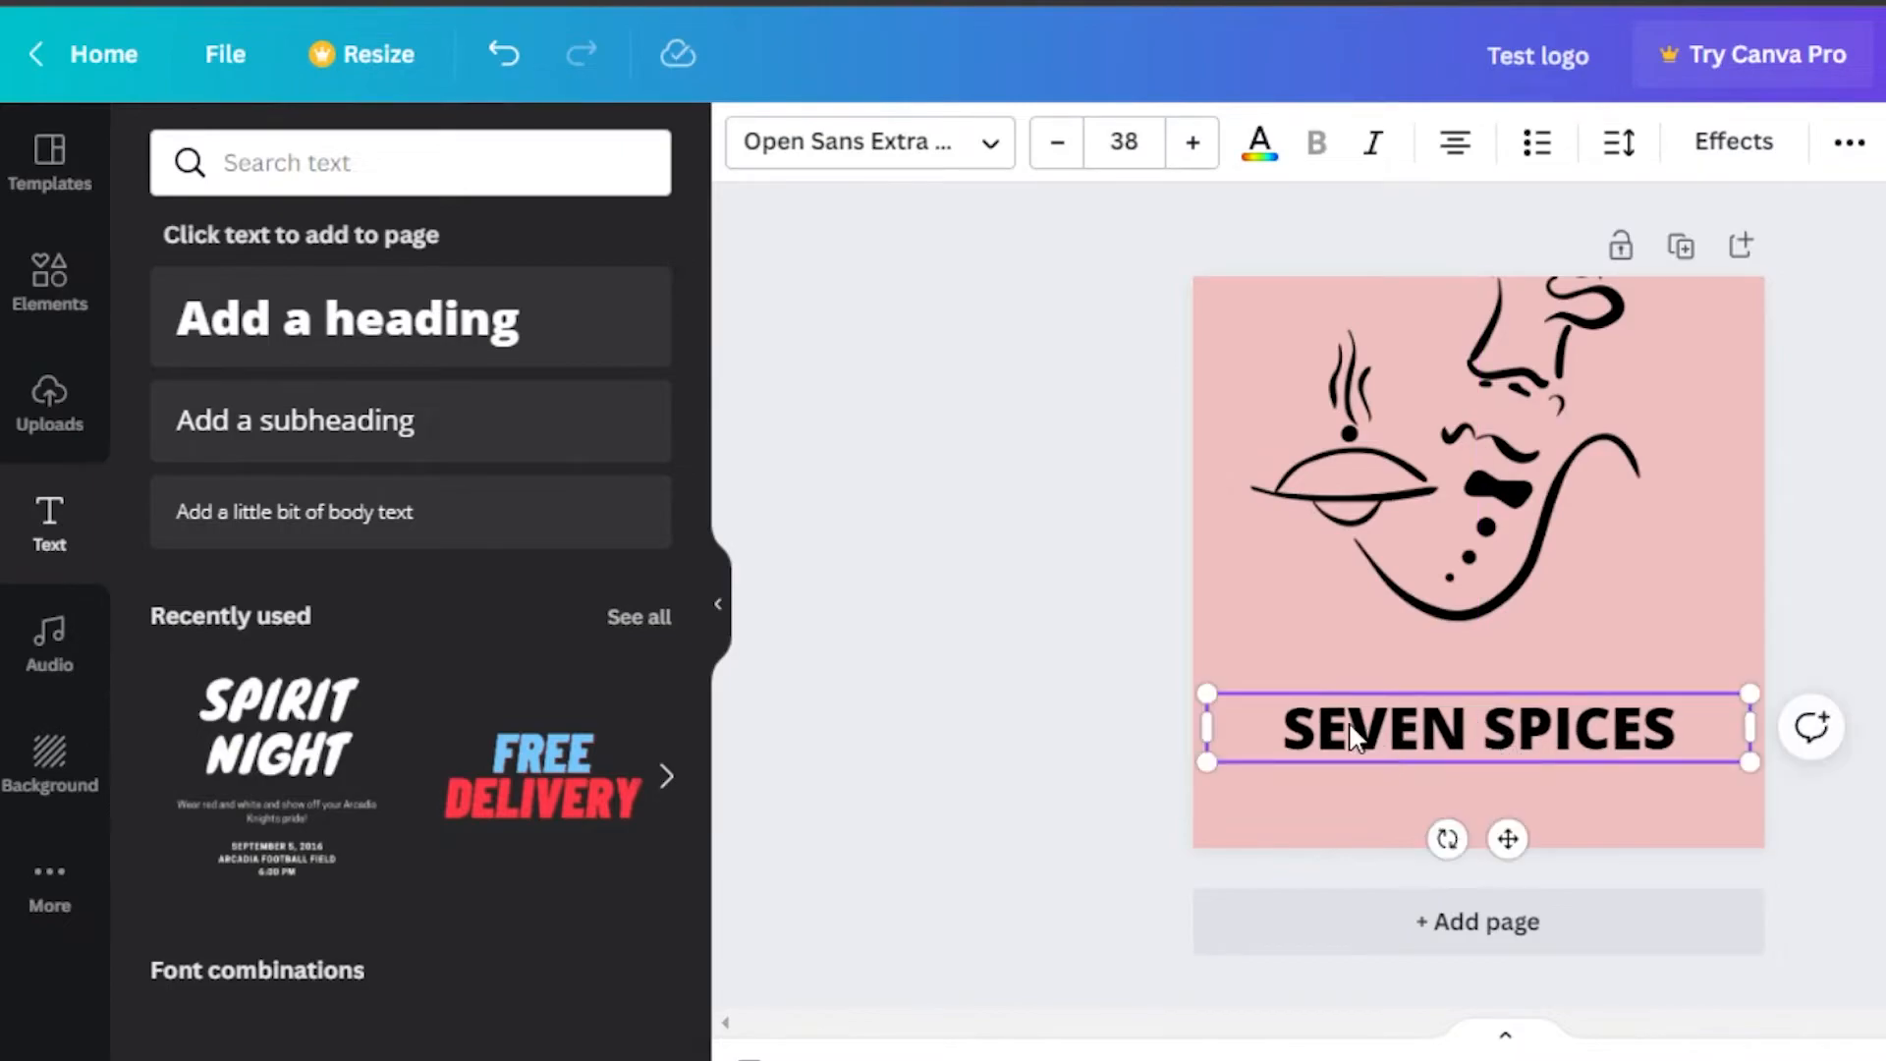
Step: Try the Alex Brush and Allura fonts on the SEVEN SPICES heading, and settle on Ananias
{"action": "left_click", "coordinate": [941, 156]}
{"action": "left_click_drag", "start_coordinate": [703, 304], "coordinate": [694, 829]}
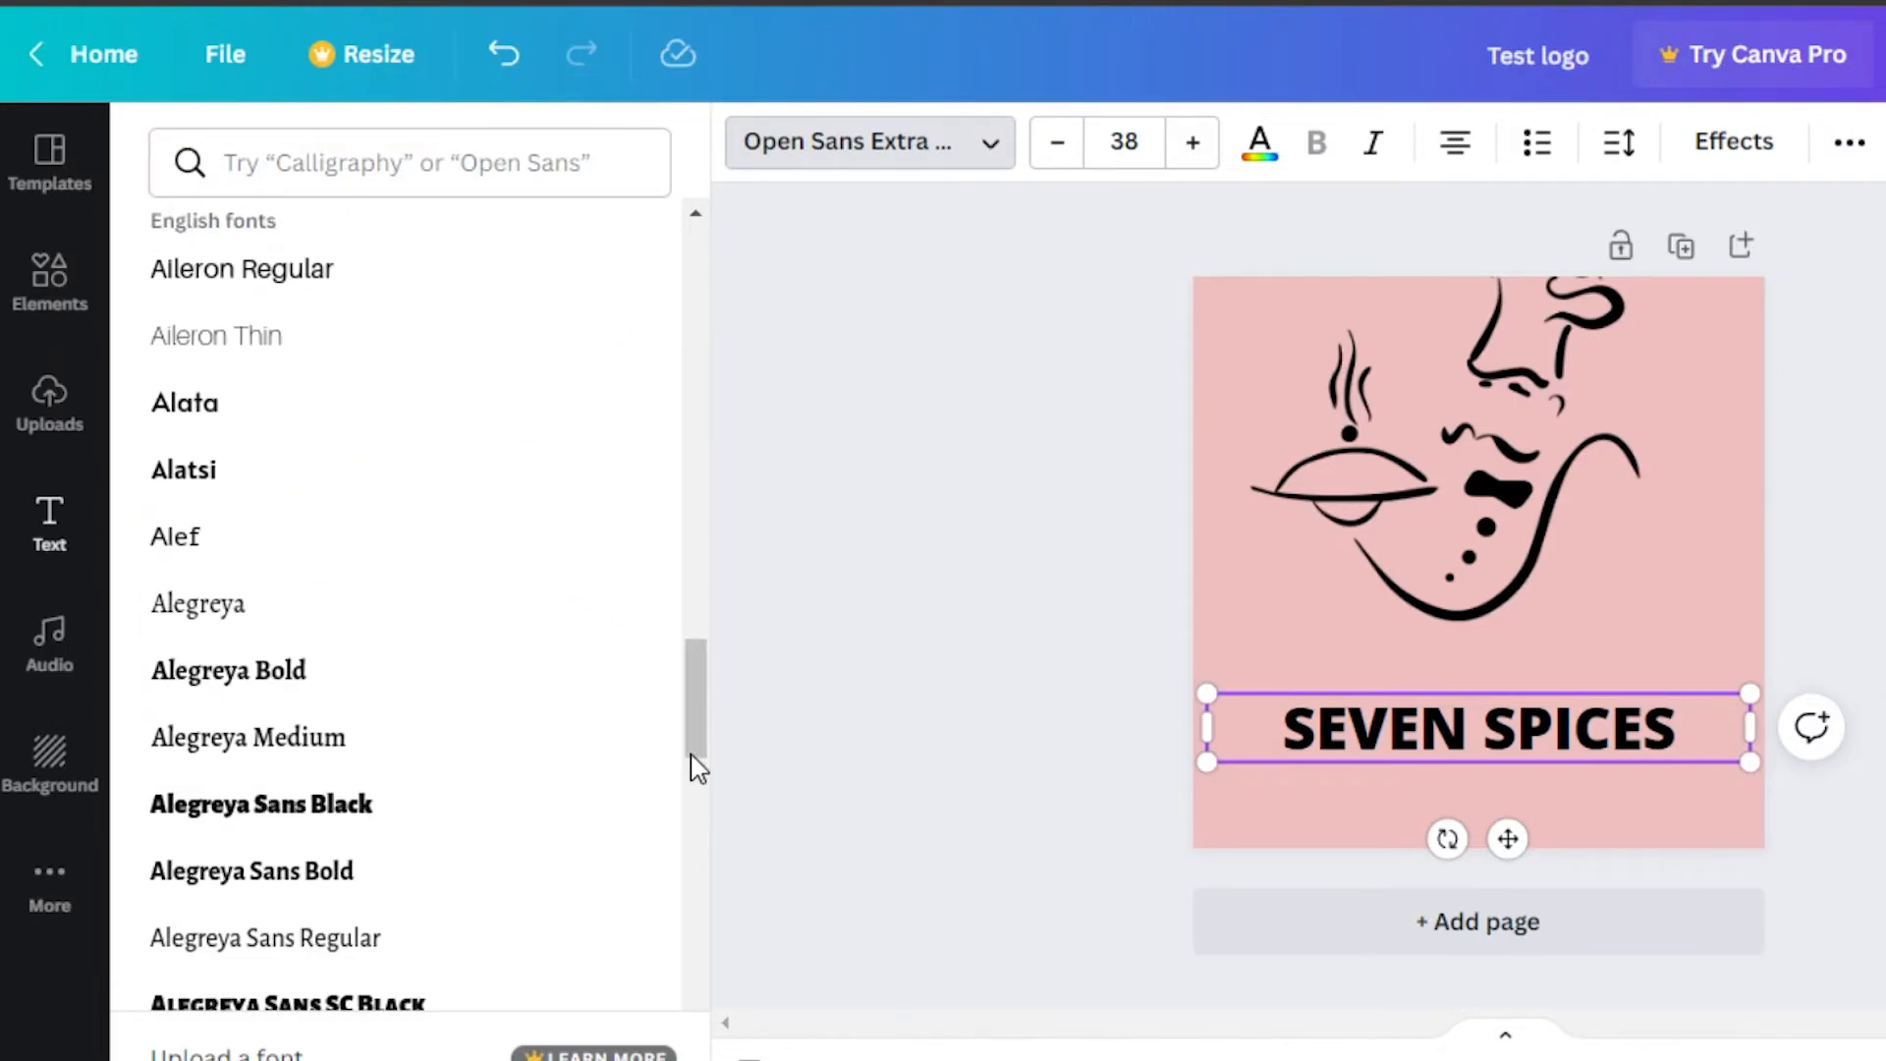
{"action": "left_click_drag", "start_coordinate": [696, 725], "coordinate": [698, 874]}
{"action": "left_click", "coordinate": [295, 611]}
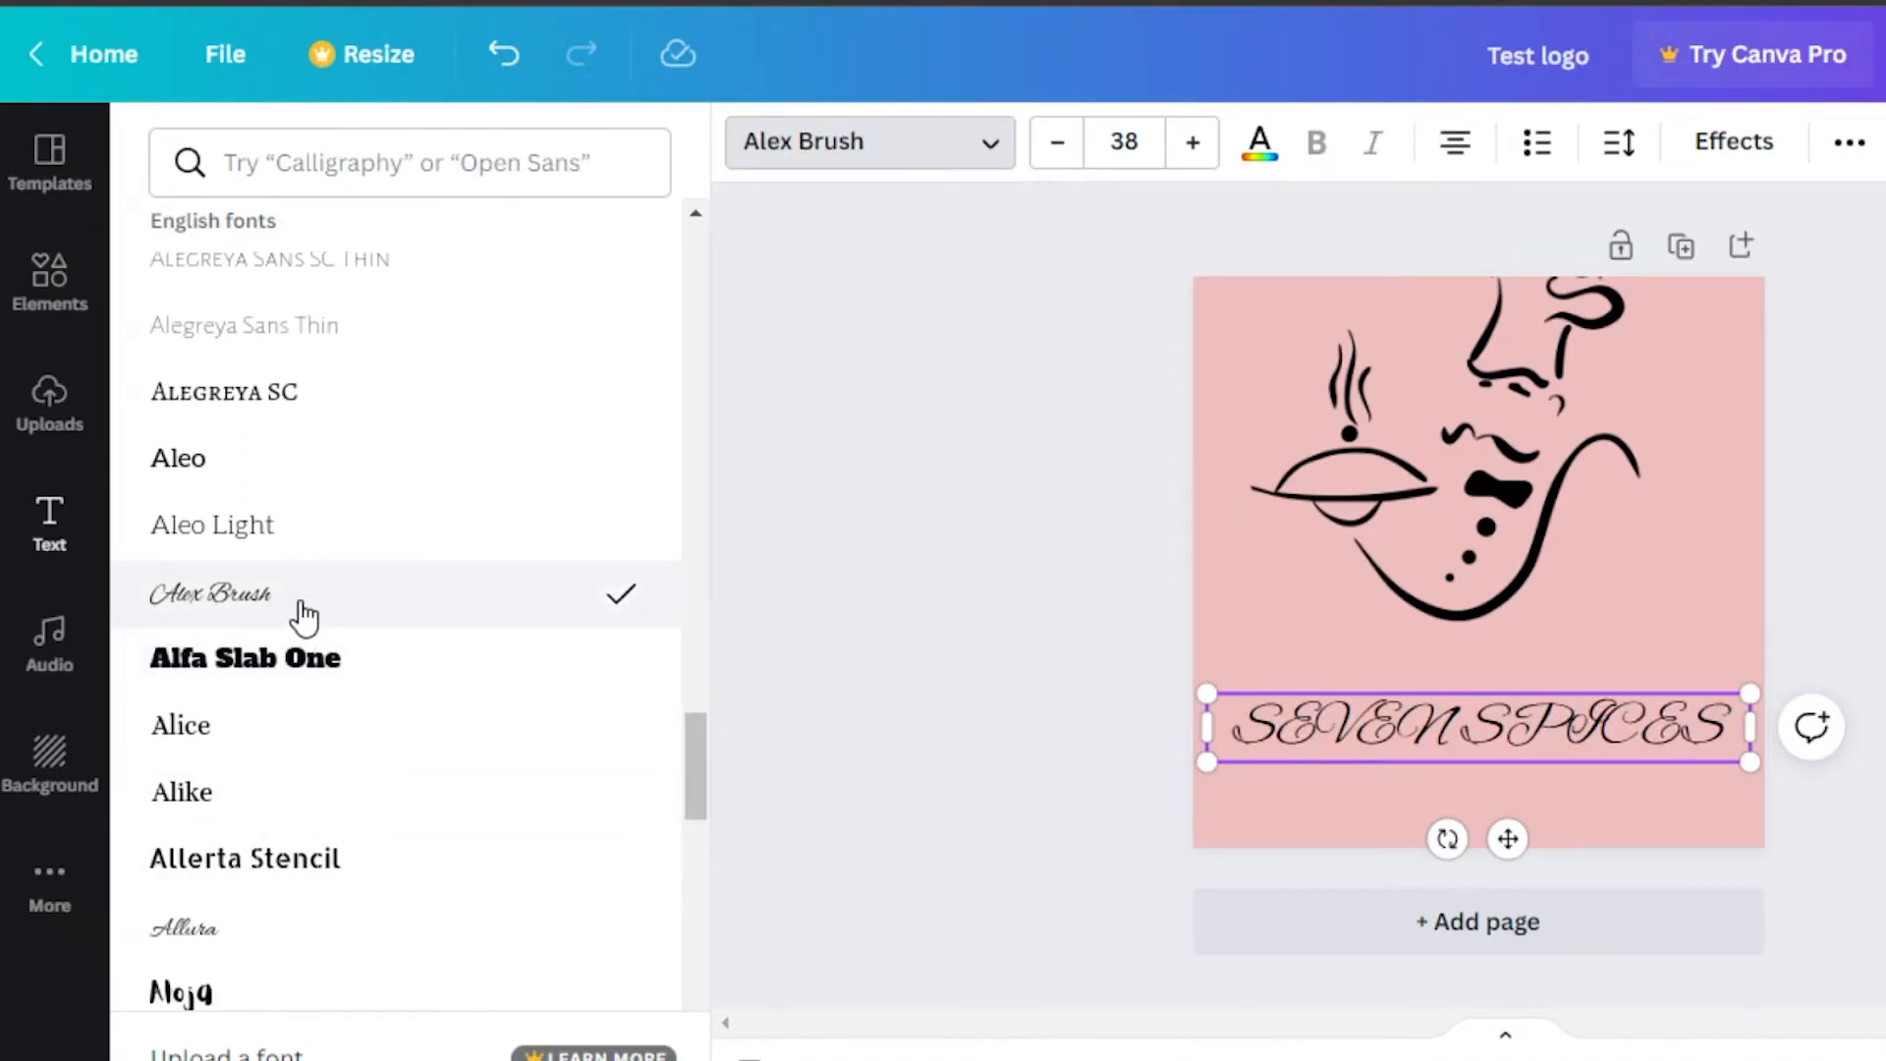
{"action": "left_click", "coordinate": [221, 938]}
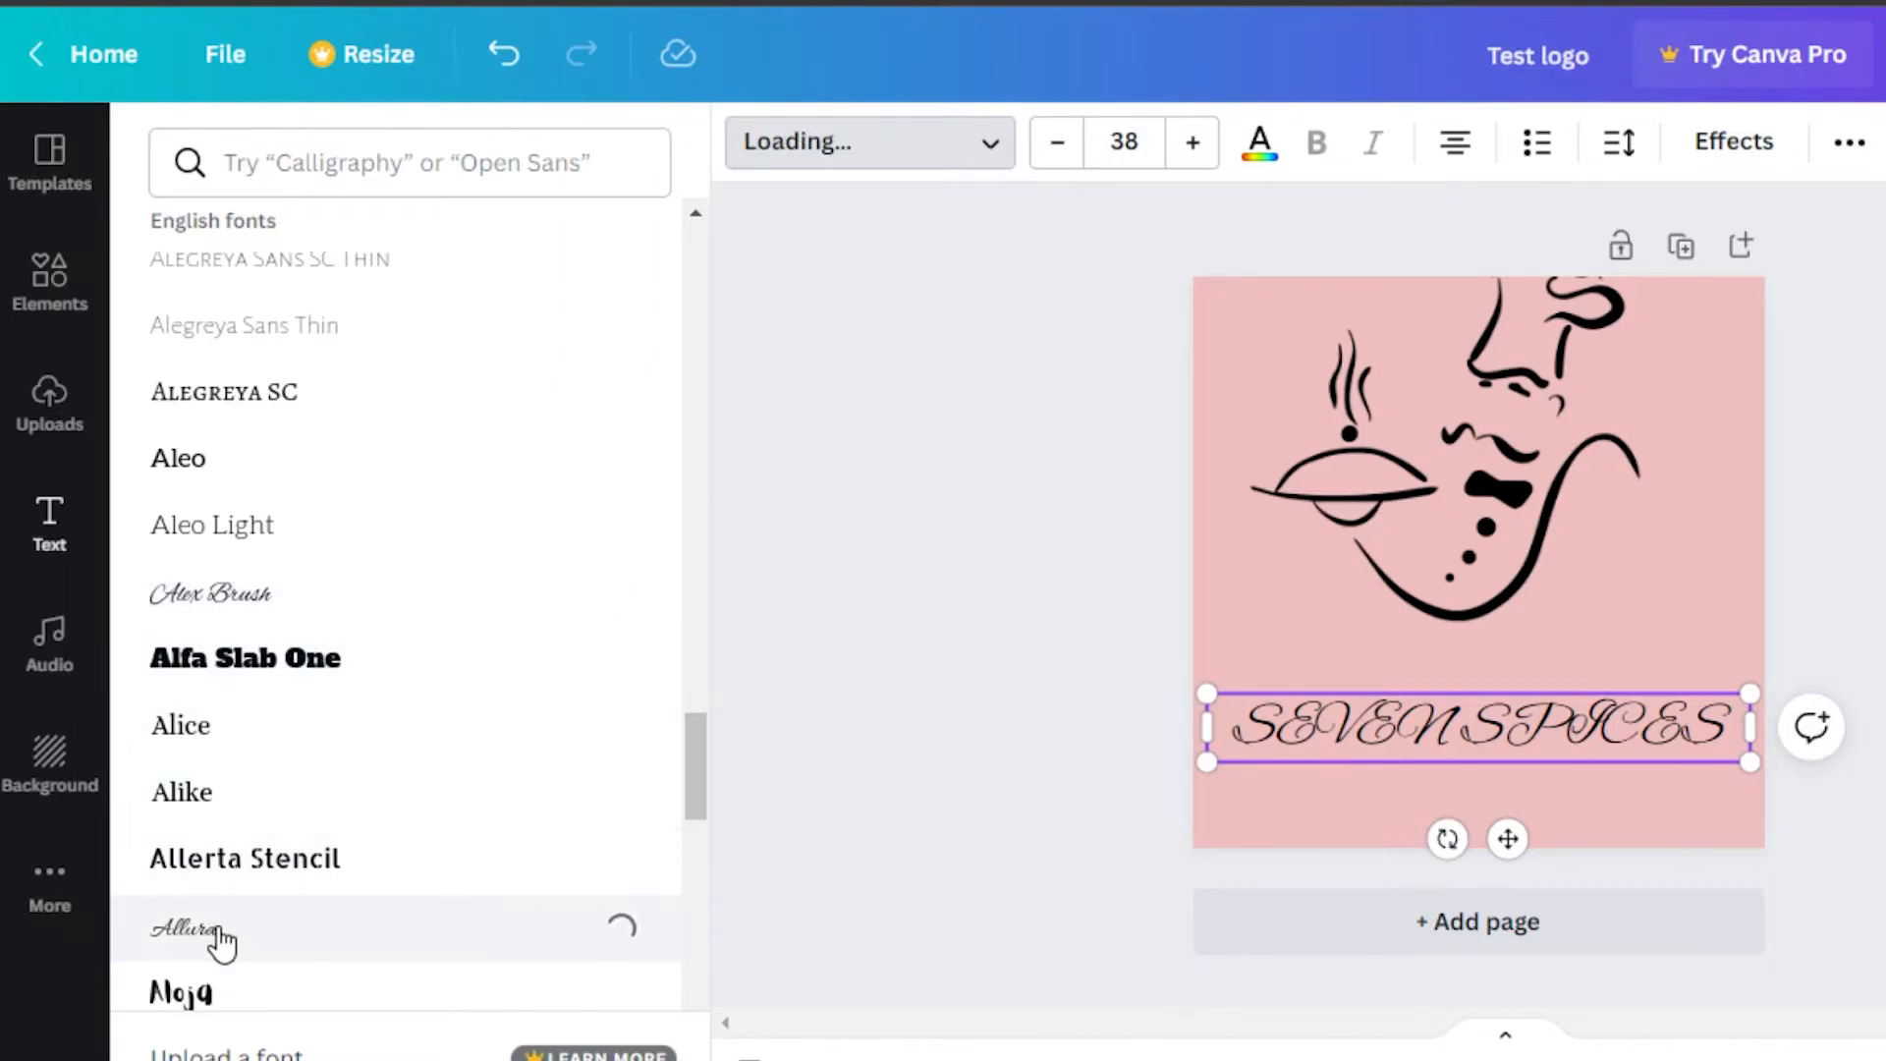
{"action": "left_click_drag", "start_coordinate": [688, 767], "coordinate": [692, 863]}
{"action": "left_click", "coordinate": [211, 842]}
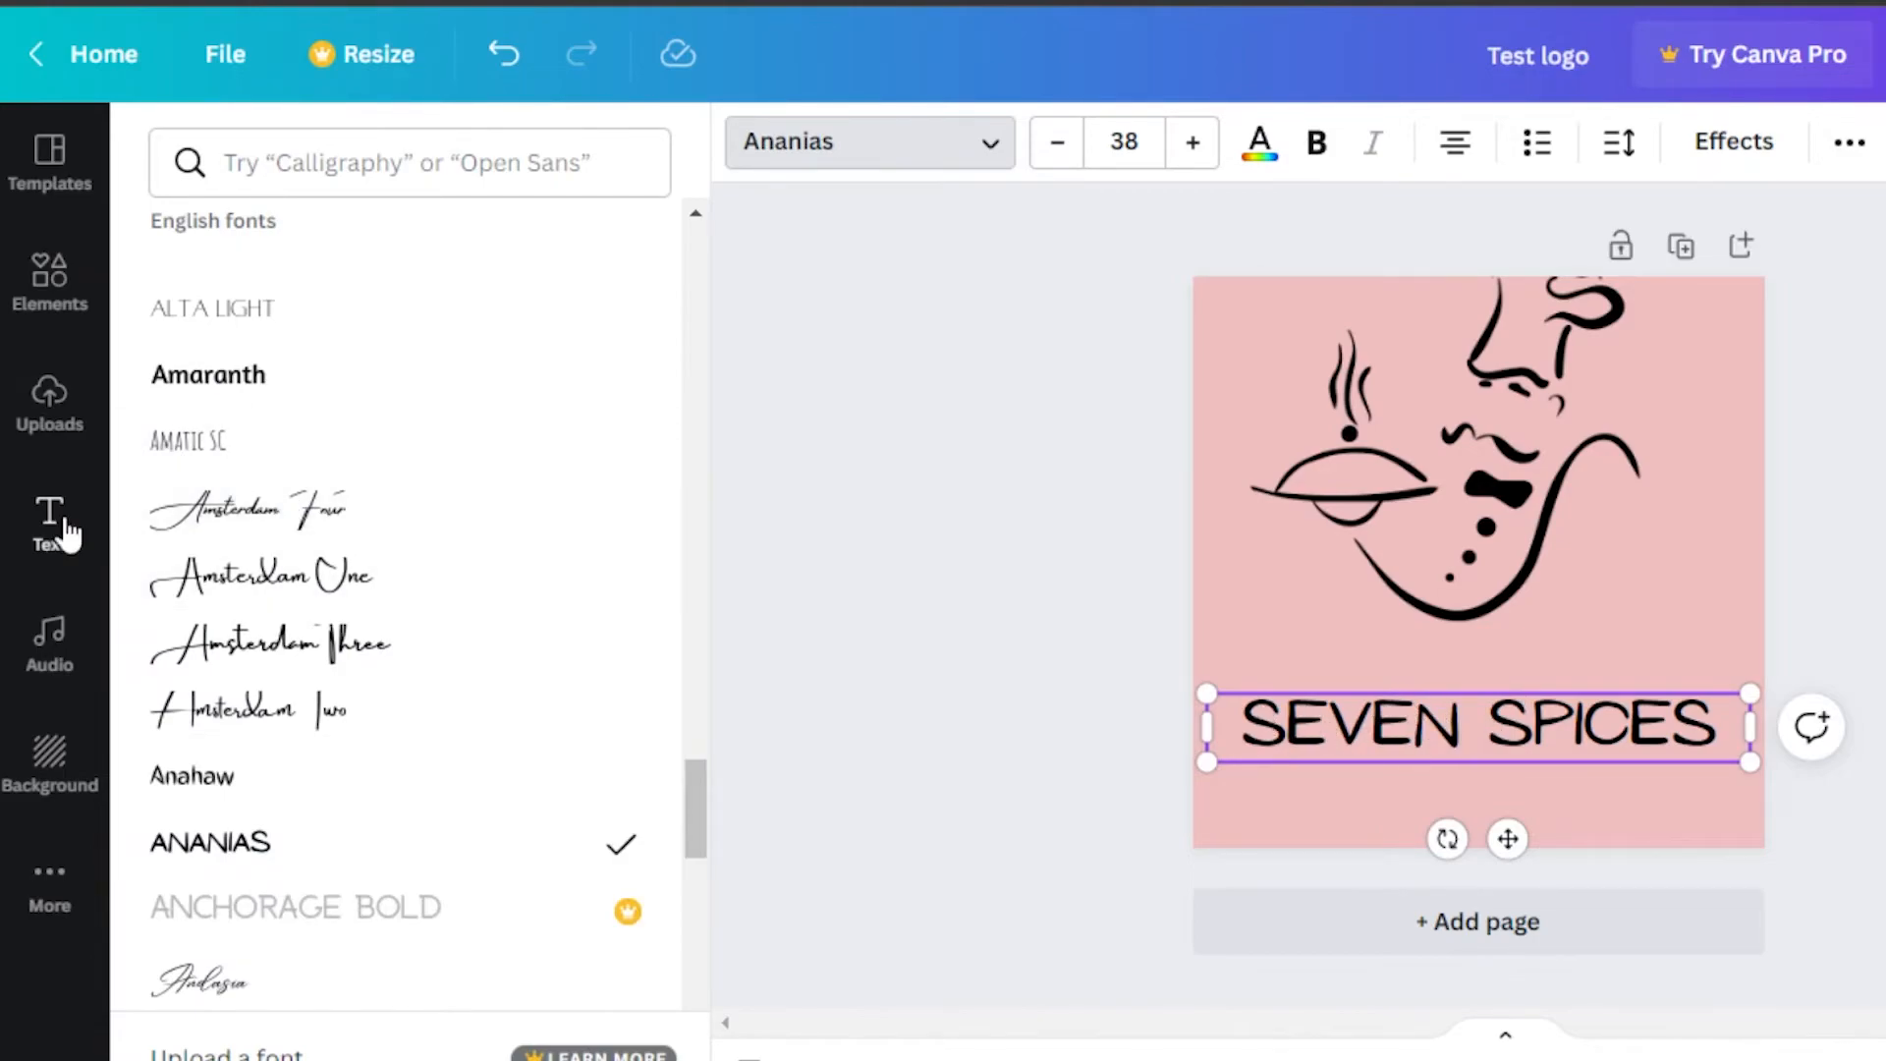
{"action": "left_click_drag", "start_coordinate": [678, 828], "coordinate": [681, 327]}
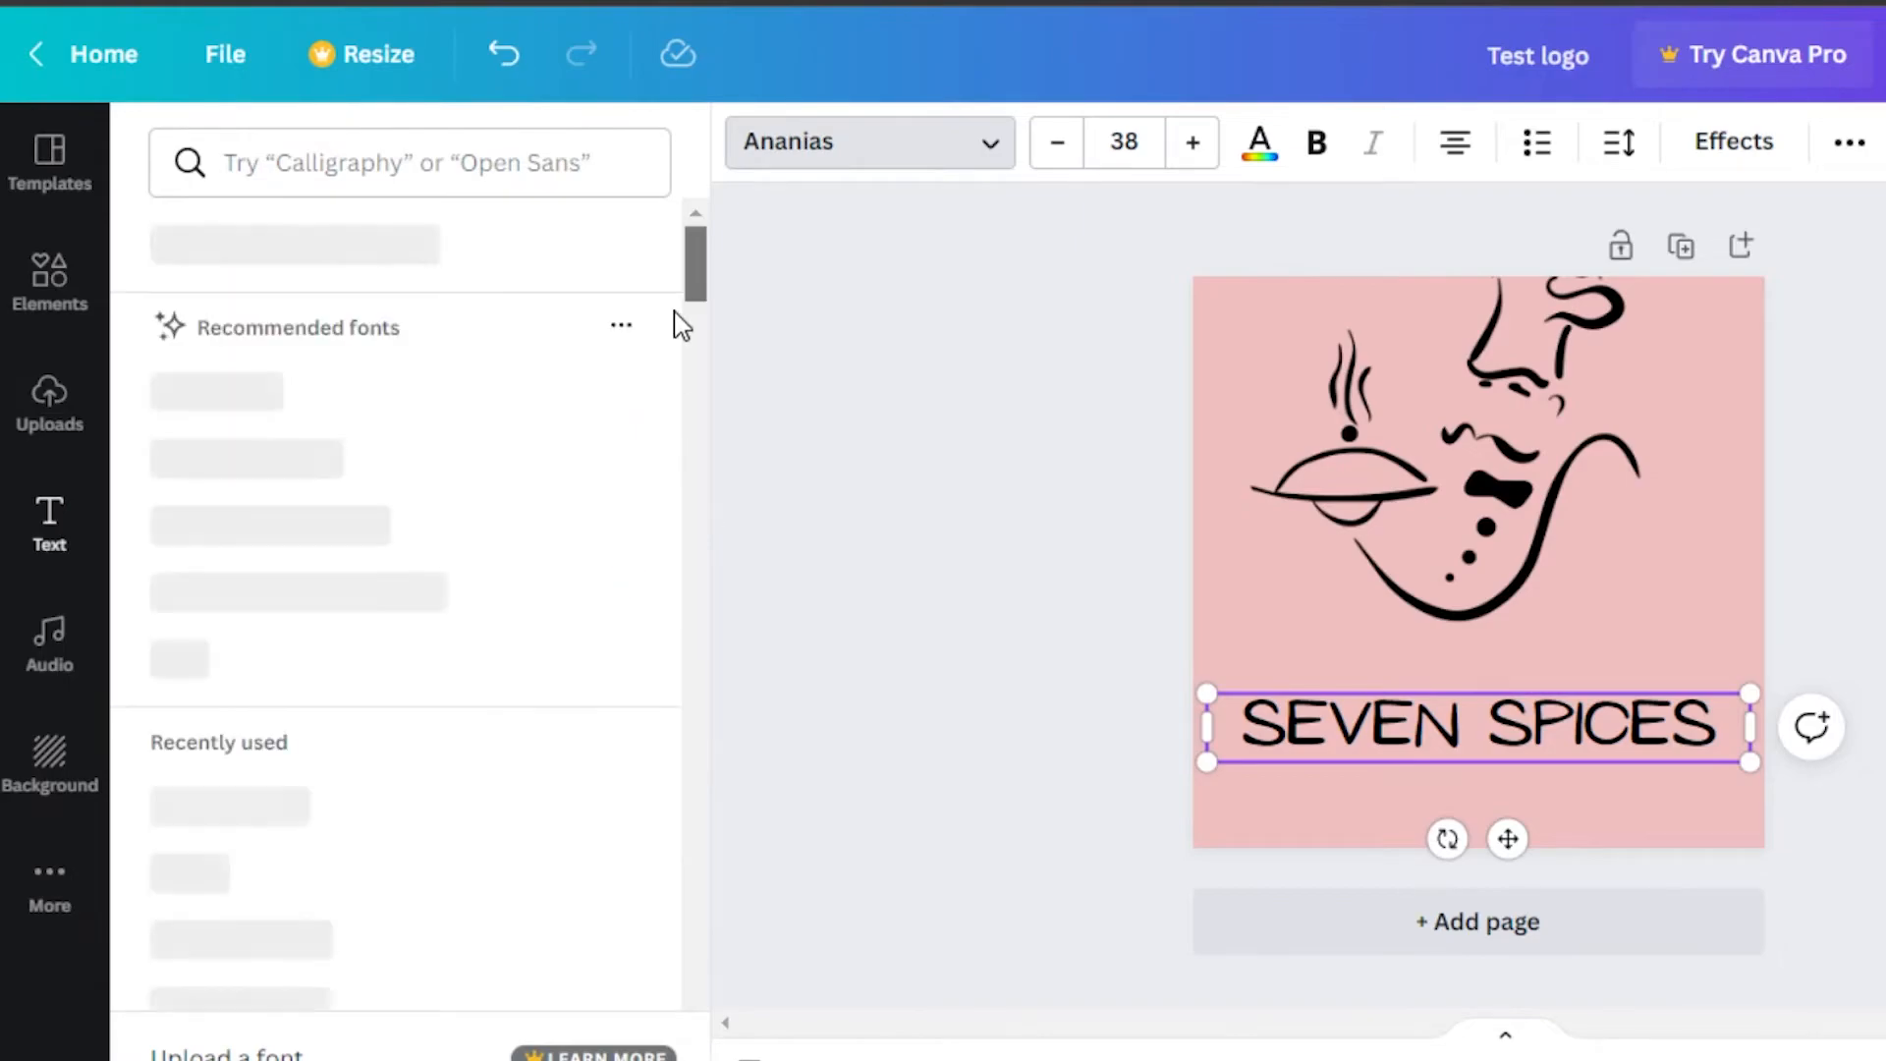
{"action": "left_click", "coordinate": [713, 262]}
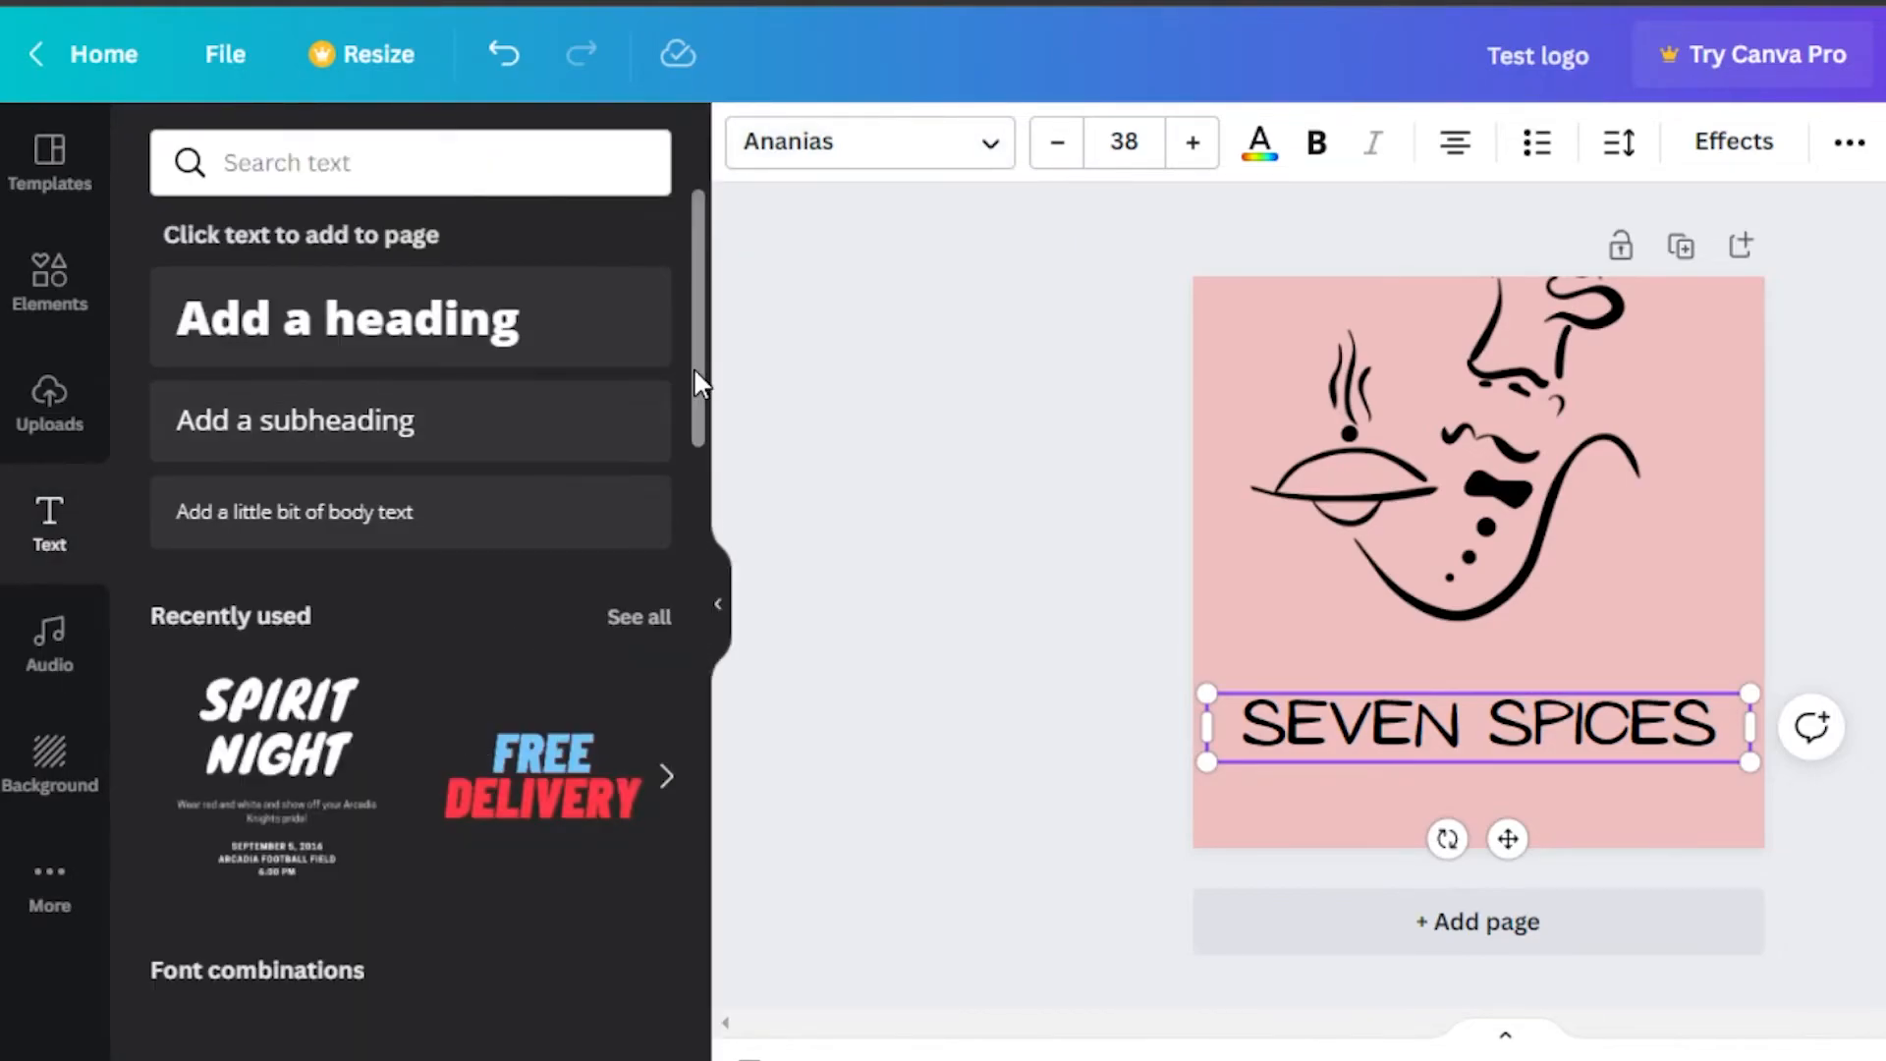
Step: Browse the ready-made font combinations available for adding styled text
{"action": "scroll", "coordinate": [398, 926], "scroll_direction": "down", "scroll_amount": 5}
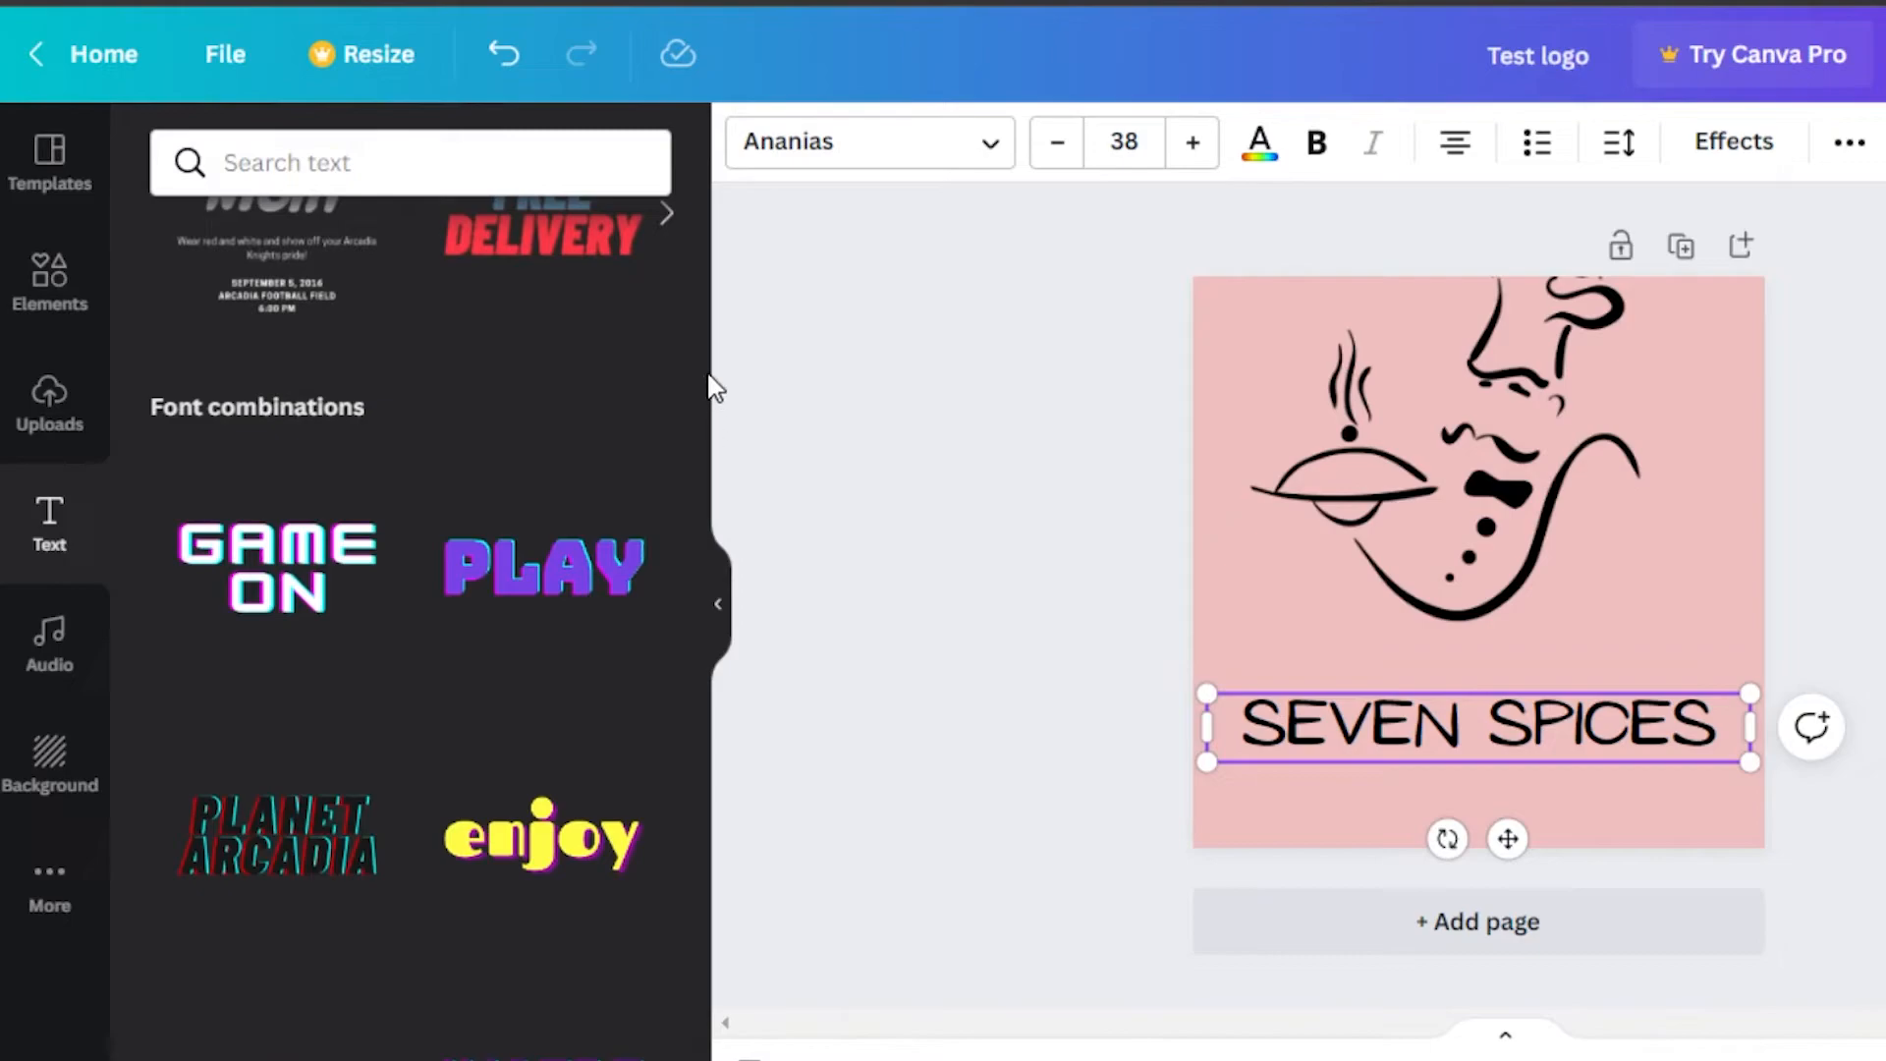
{"action": "left_click_drag", "start_coordinate": [698, 379], "coordinate": [693, 916]}
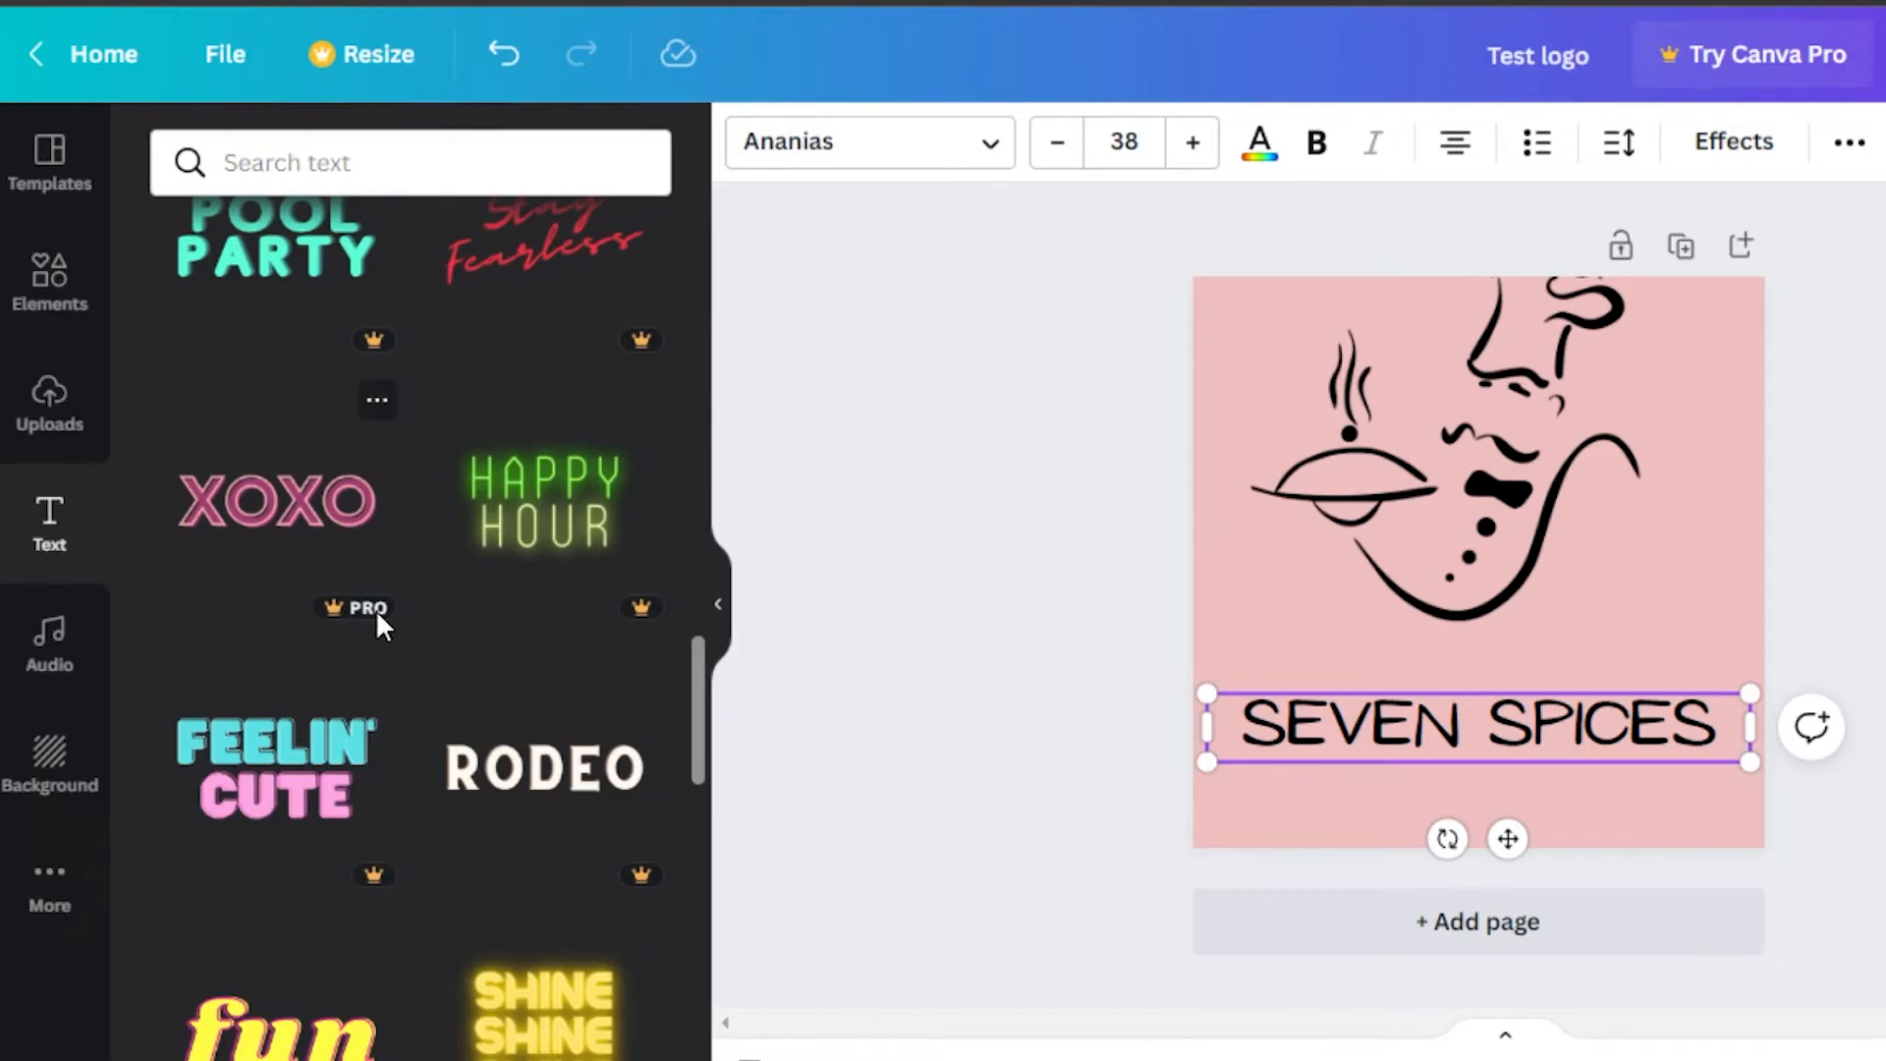
{"action": "left_click", "coordinate": [1348, 713]}
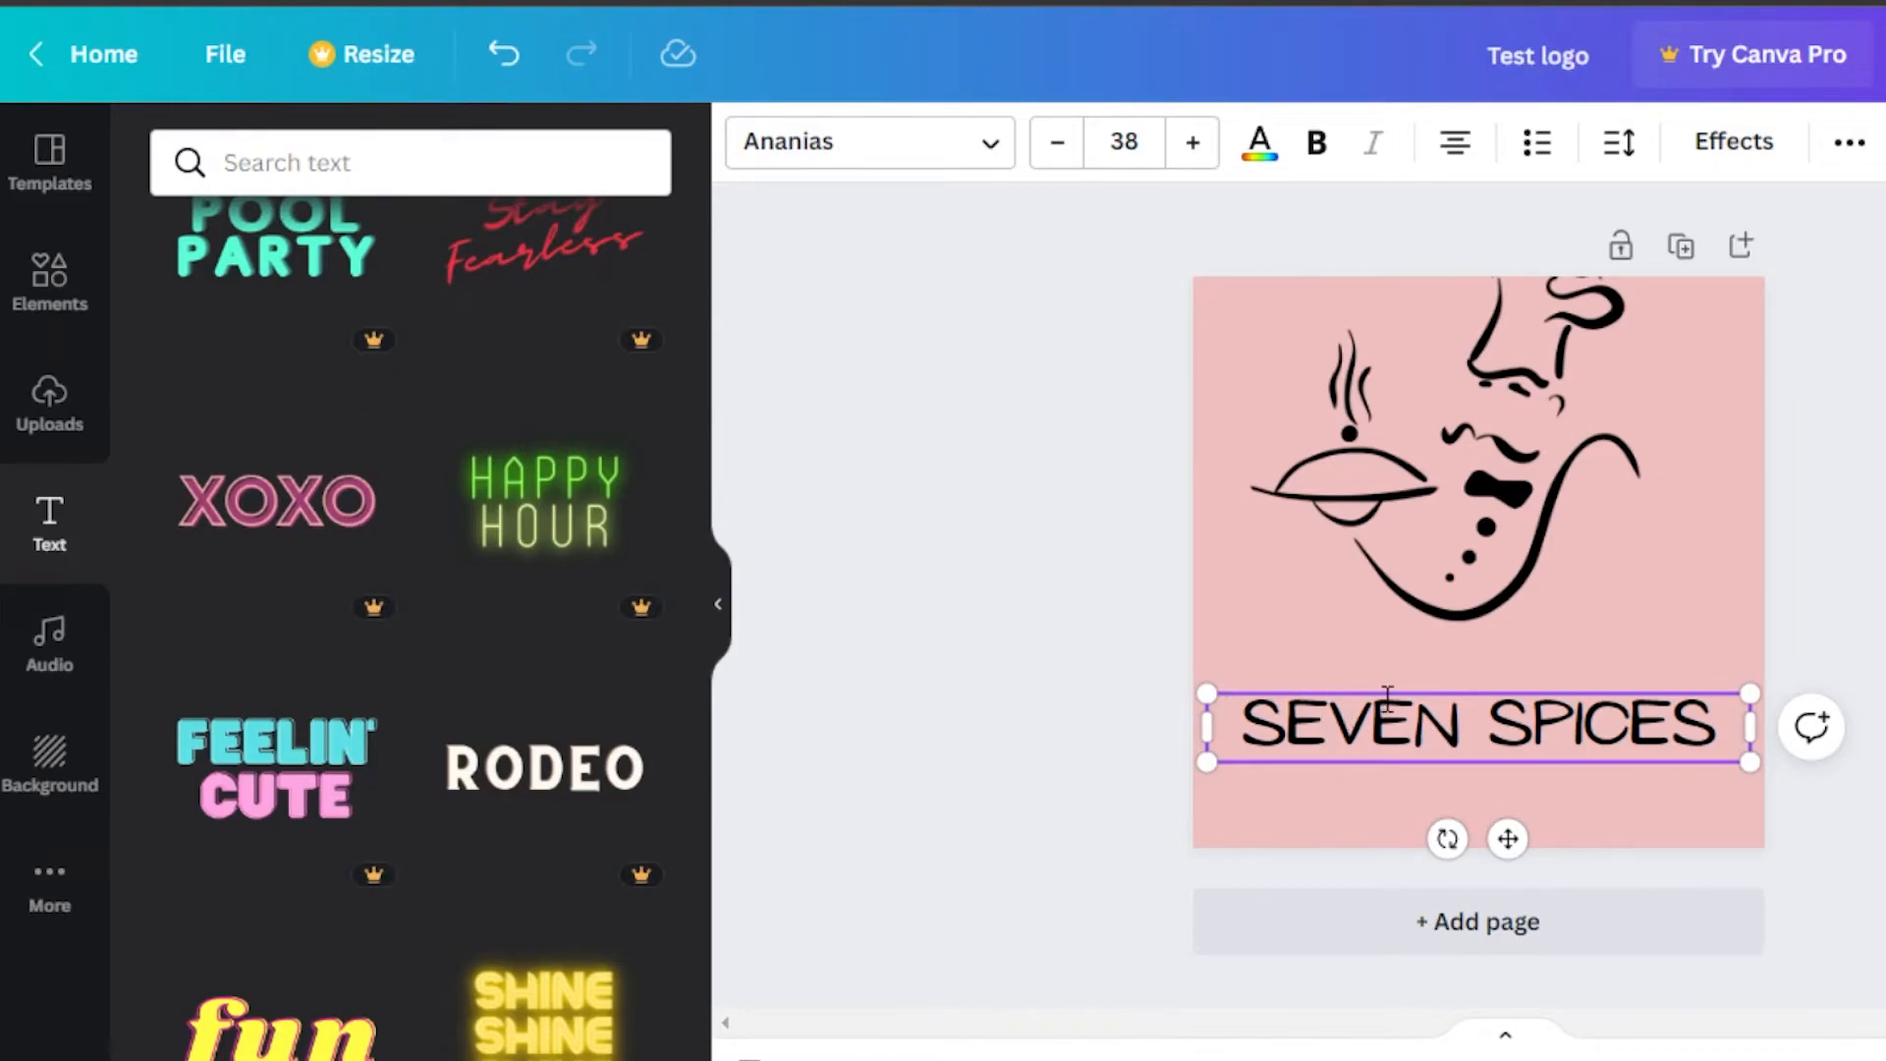
Step: Scale down the chef graphic and centre it on the page just above the SEVEN SPICES heading
{"action": "left_click", "coordinate": [1519, 649]}
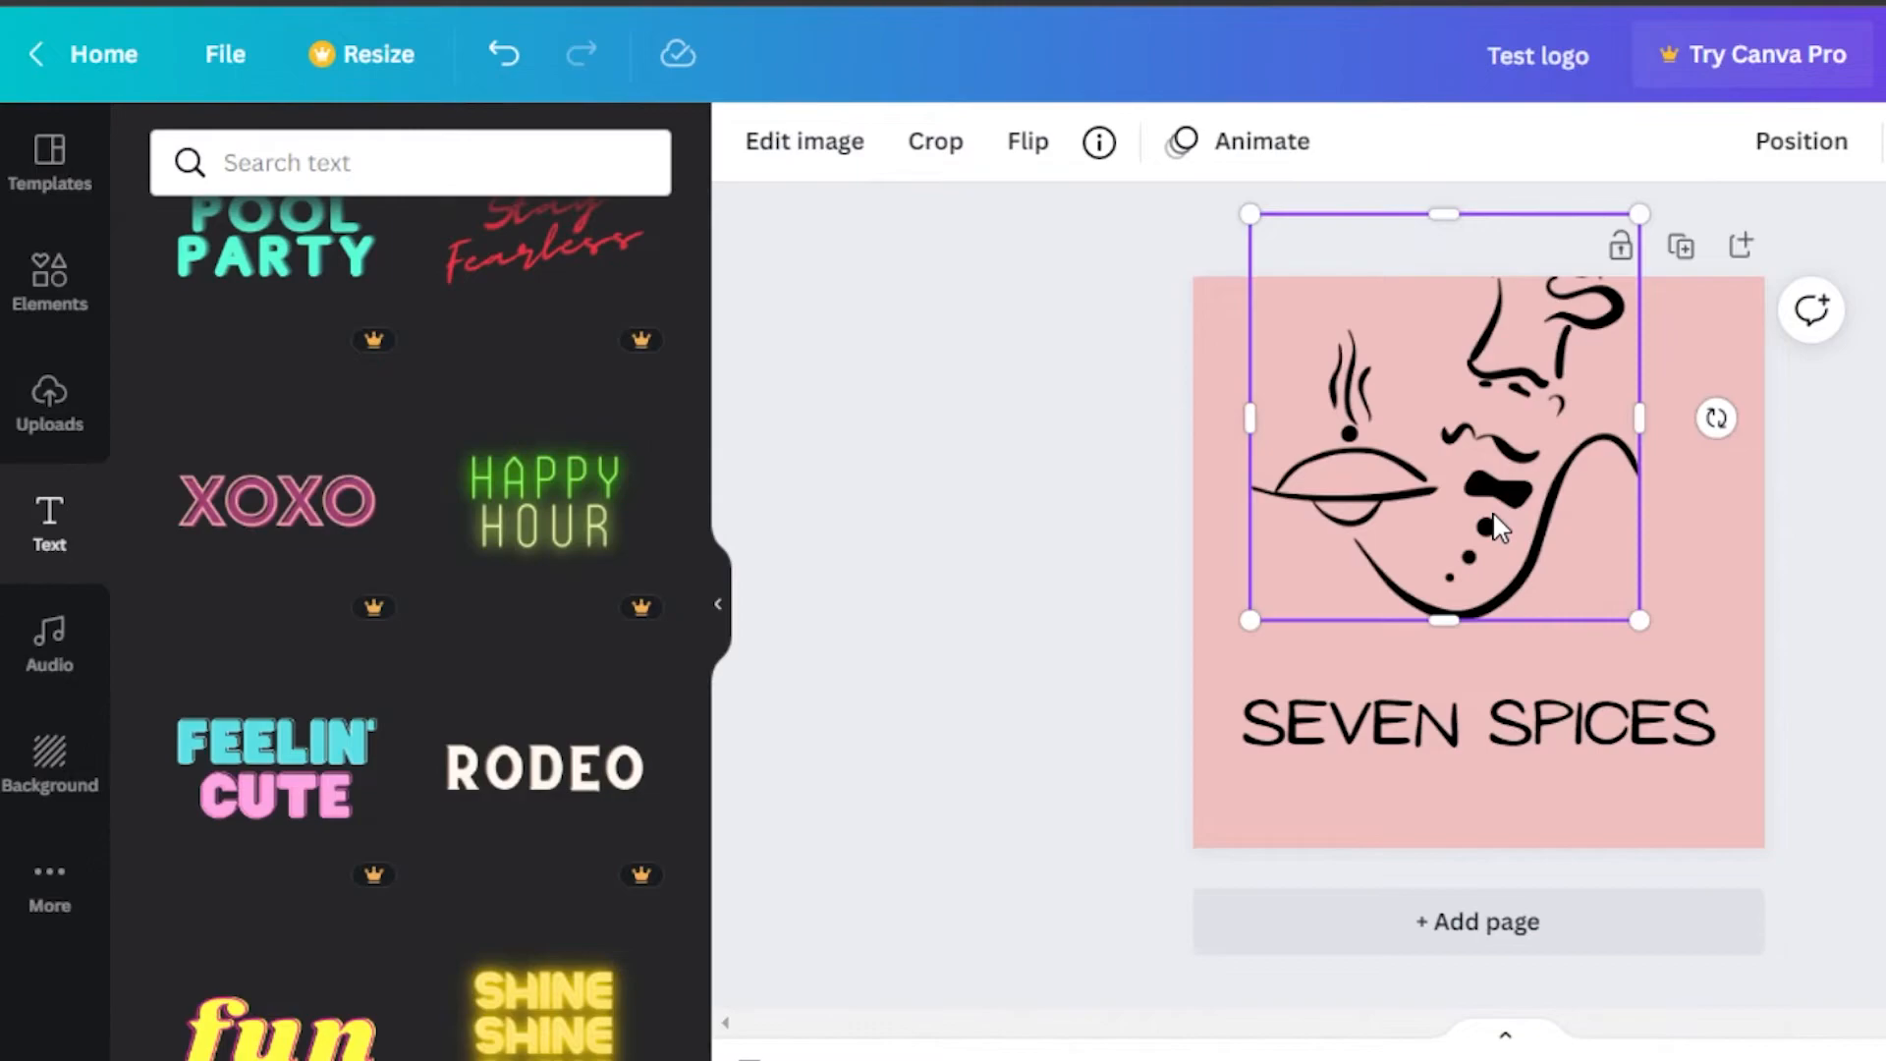
{"action": "double_click", "coordinate": [1493, 515]}
{"action": "key", "text": "Escape"}
{"action": "left_click_drag", "start_coordinate": [1447, 444], "coordinate": [1447, 534]}
{"action": "left_click_drag", "start_coordinate": [1254, 304], "coordinate": [1332, 385]}
{"action": "mouse_move", "coordinate": [1563, 601]}
{"action": "left_mouse_down"}
{"action": "mouse_move", "coordinate": [1517, 530]}
{"action": "mouse_move", "coordinate": [1525, 563]}
{"action": "mouse_move", "coordinate": [1560, 567]}
{"action": "mouse_move", "coordinate": [1518, 568]}
{"action": "mouse_move", "coordinate": [1555, 580]}
{"action": "mouse_move", "coordinate": [1545, 522]}
{"action": "mouse_move", "coordinate": [1550, 634]}
{"action": "mouse_move", "coordinate": [1548, 580]}
{"action": "left_mouse_up"}
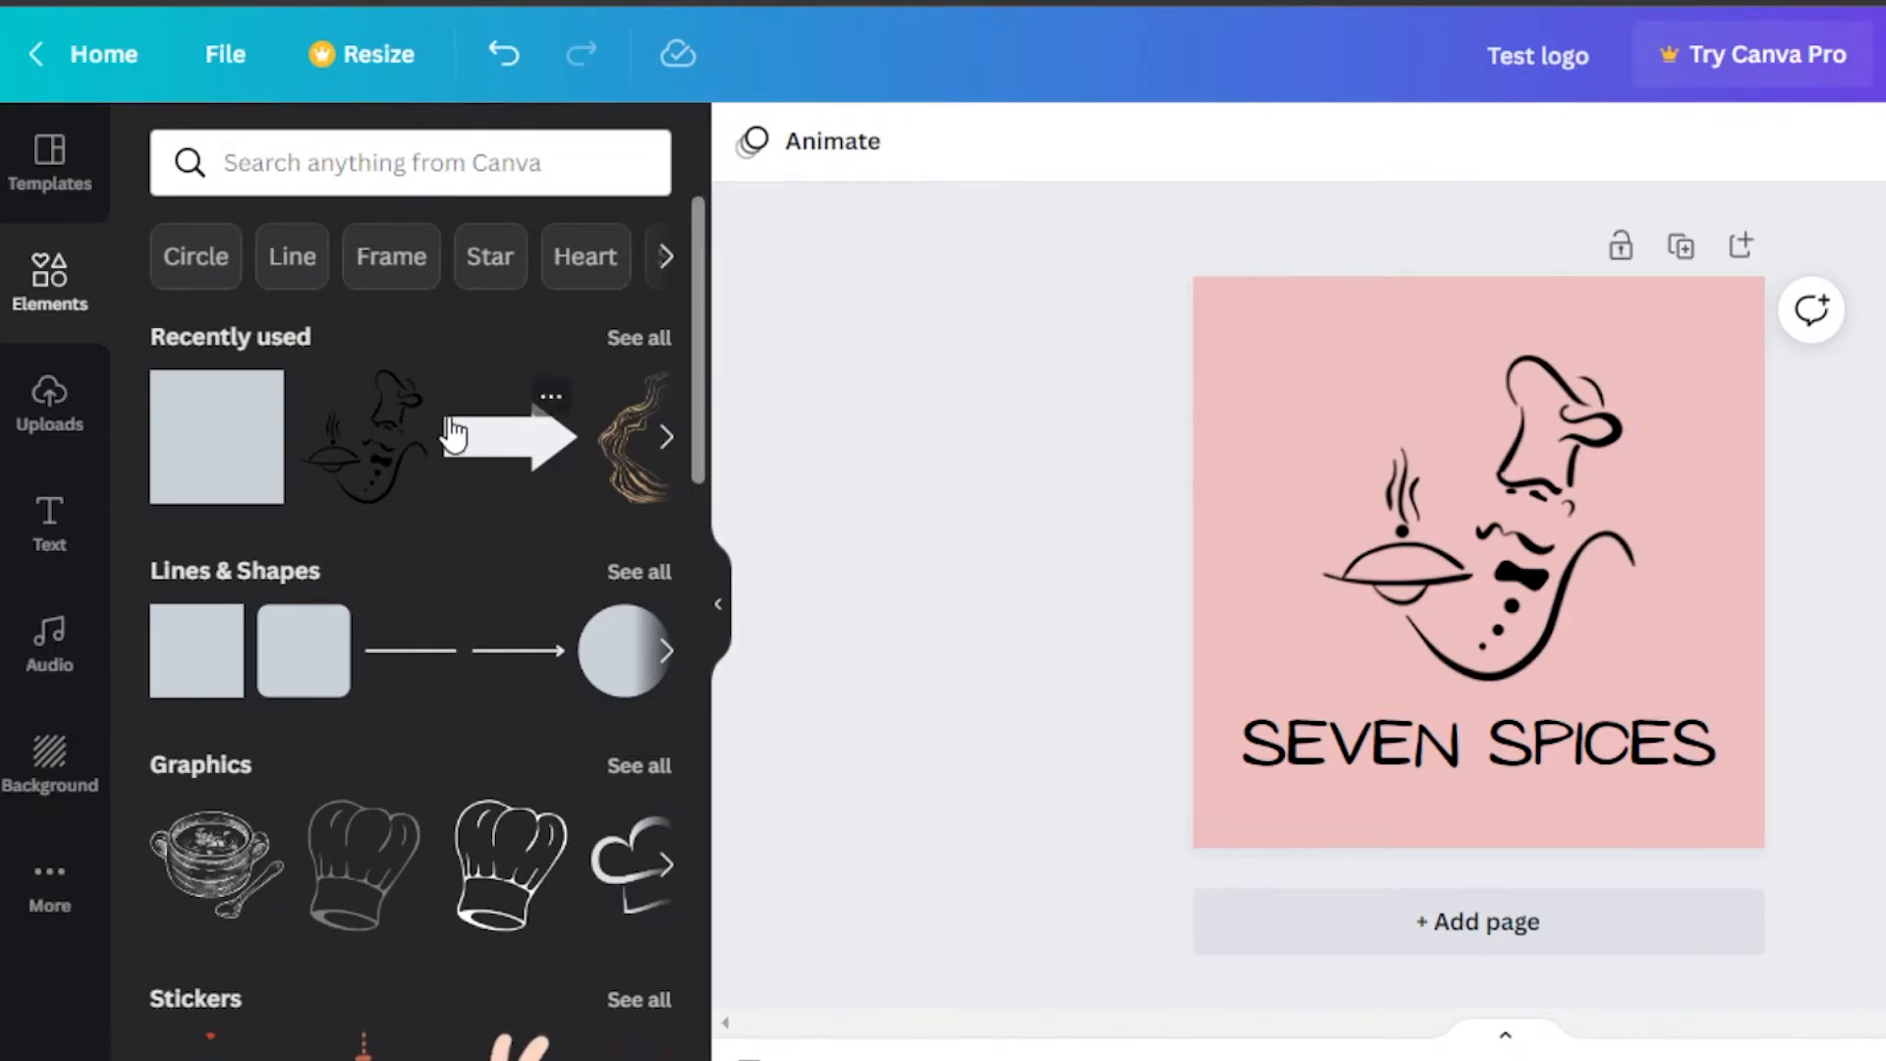
Step: Look through the logo templates offered for the design
{"action": "left_click", "coordinate": [37, 167]}
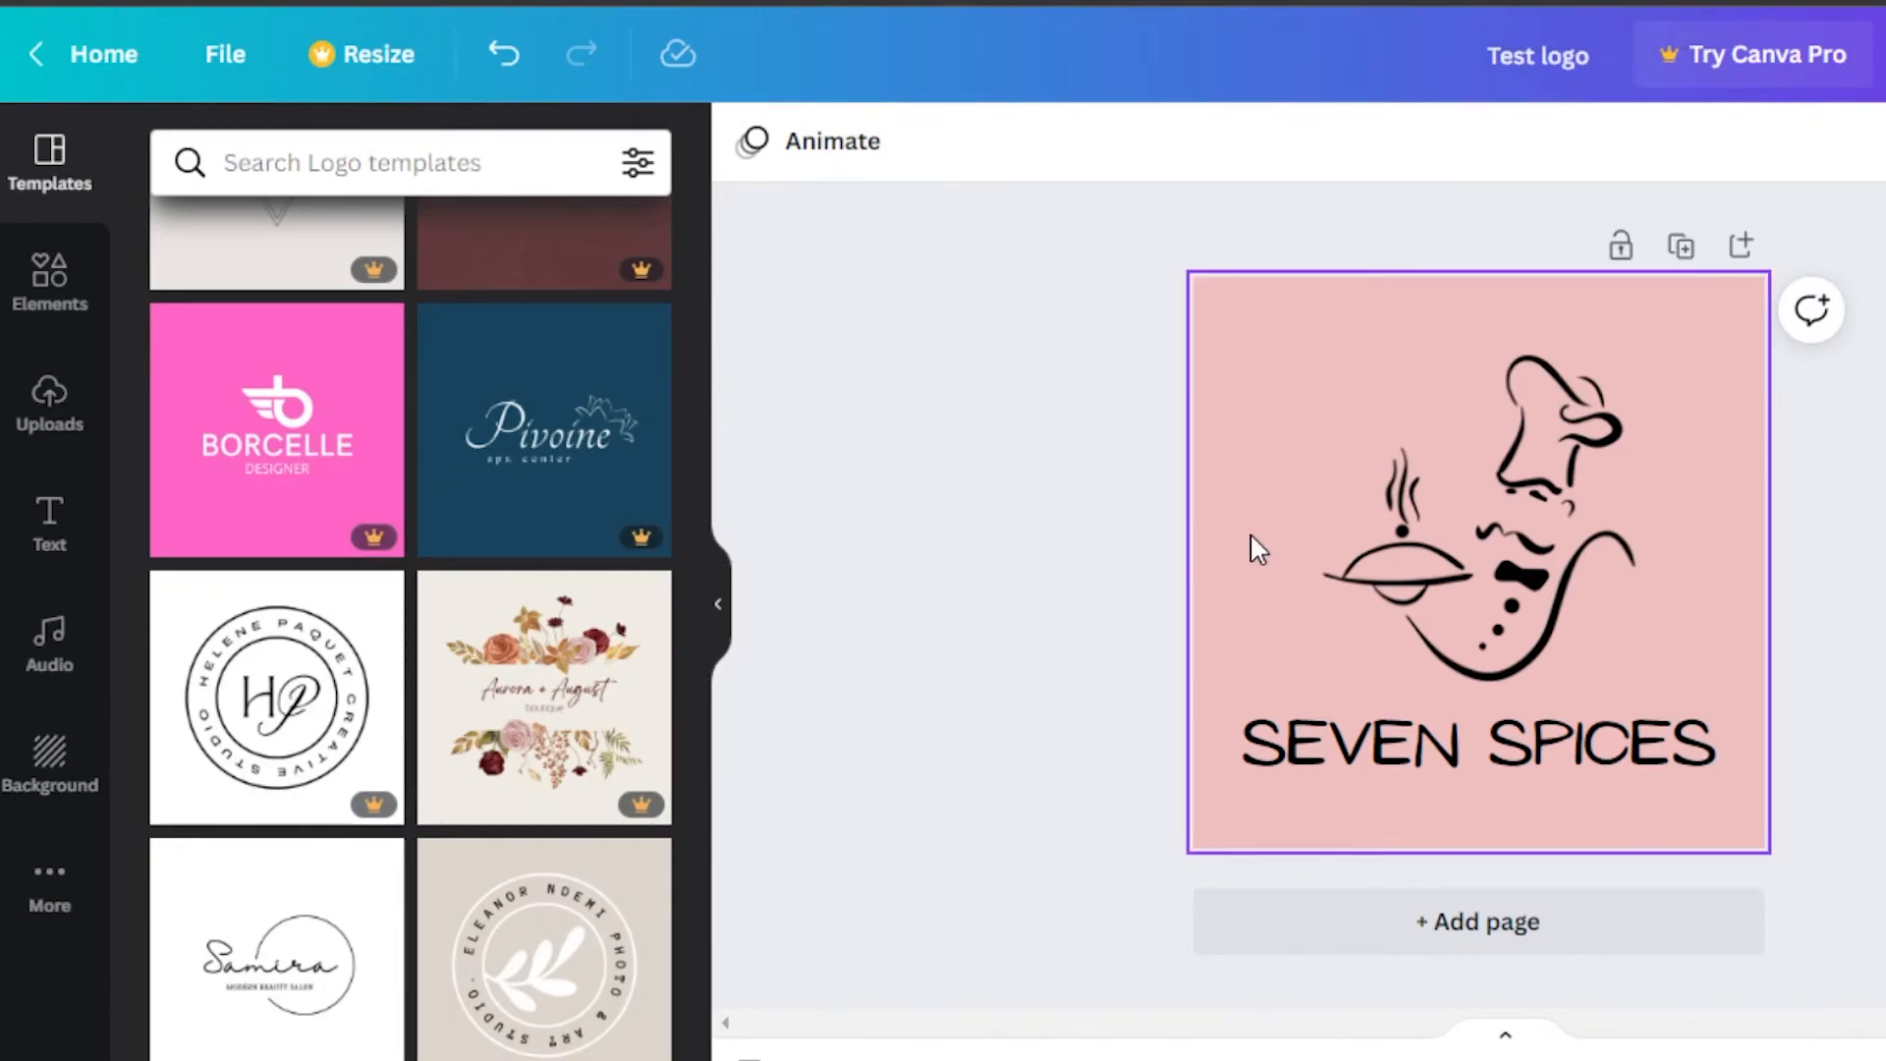
{"action": "left_click", "coordinate": [1485, 565]}
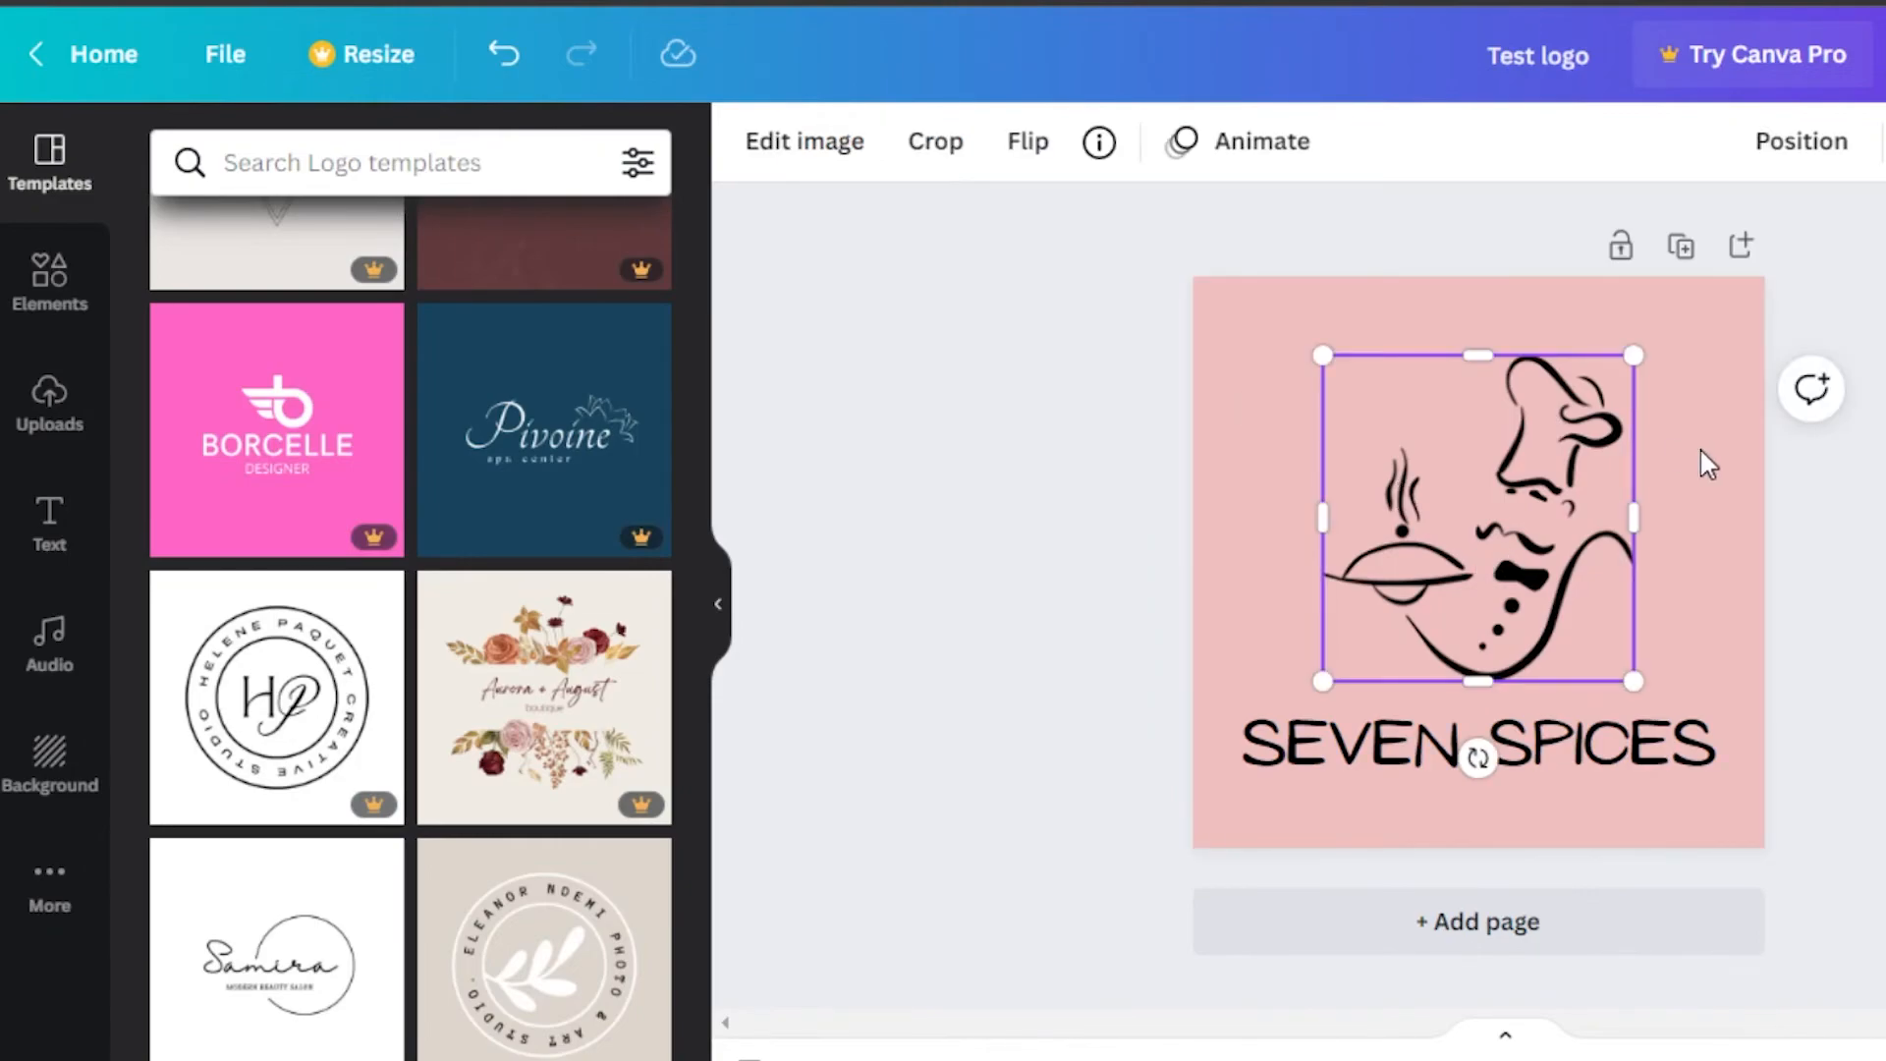
{"action": "left_click", "coordinate": [1881, 479]}
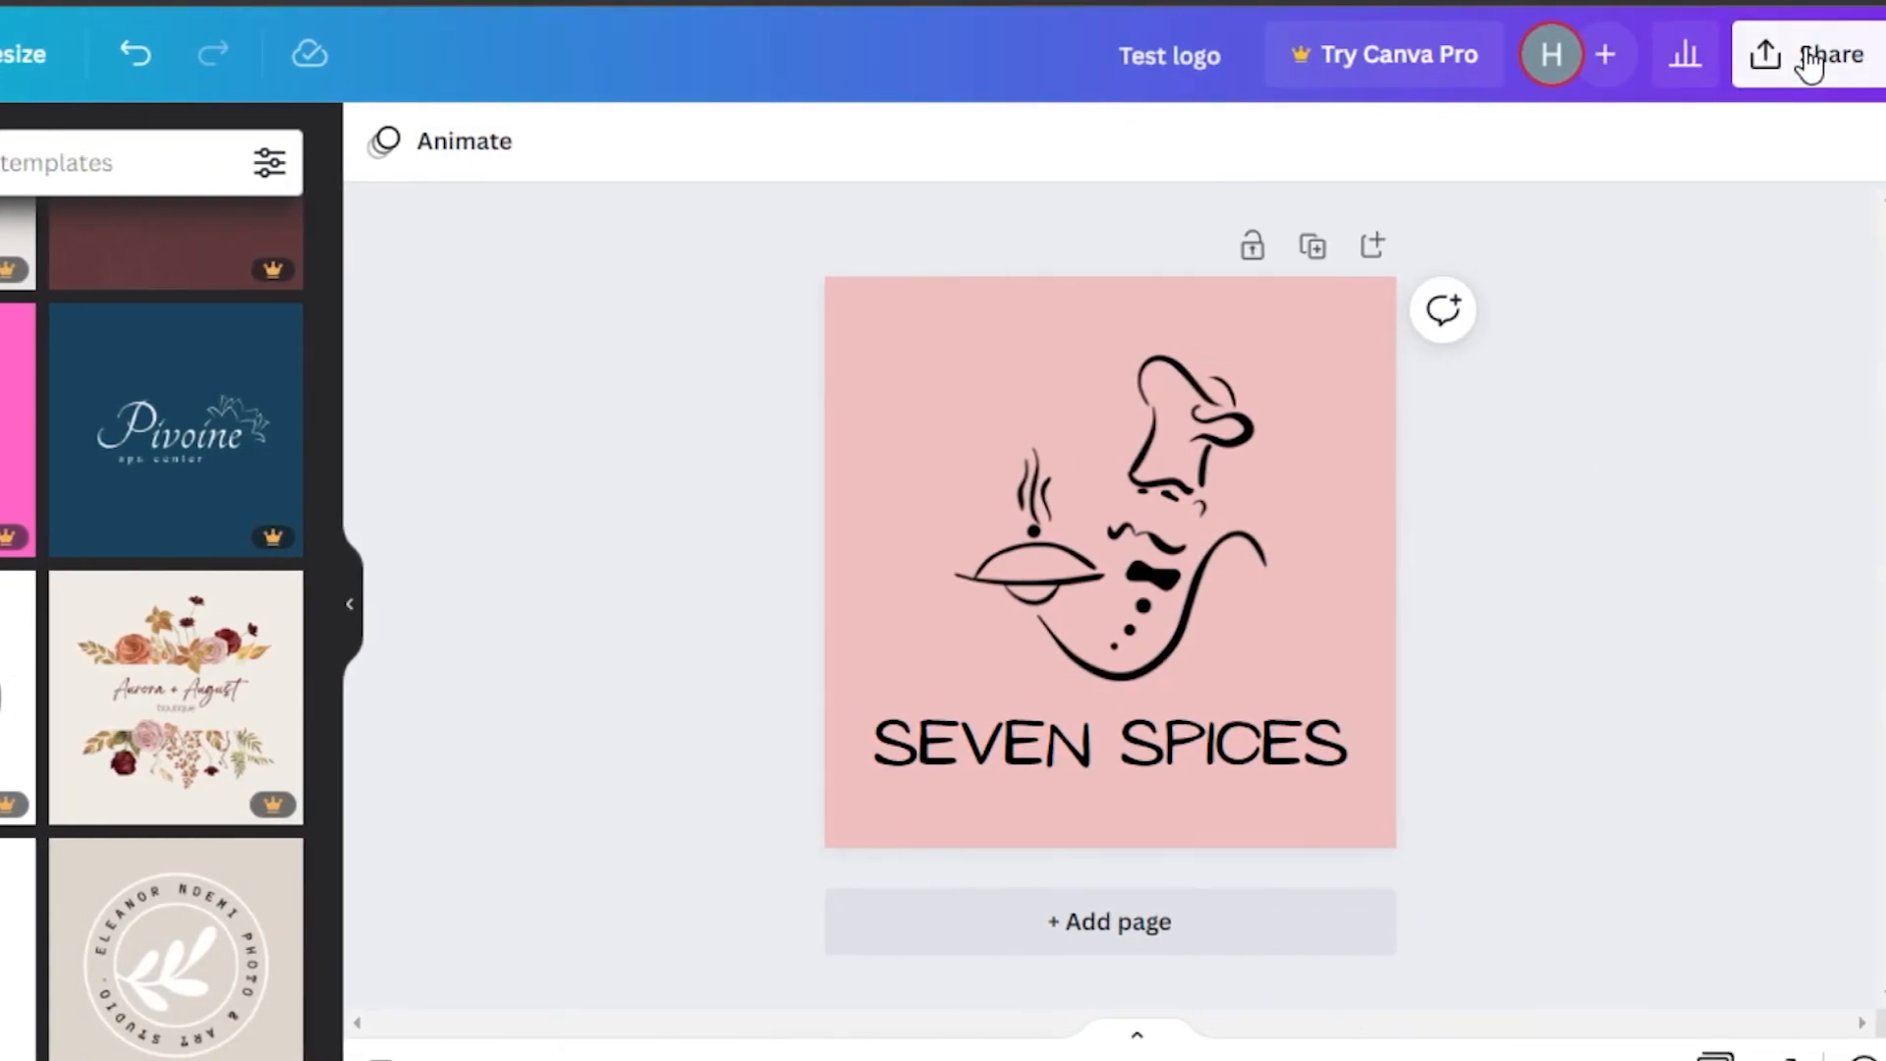
Step: Download the Test logo design as a JPG file
{"action": "left_click", "coordinate": [1820, 51]}
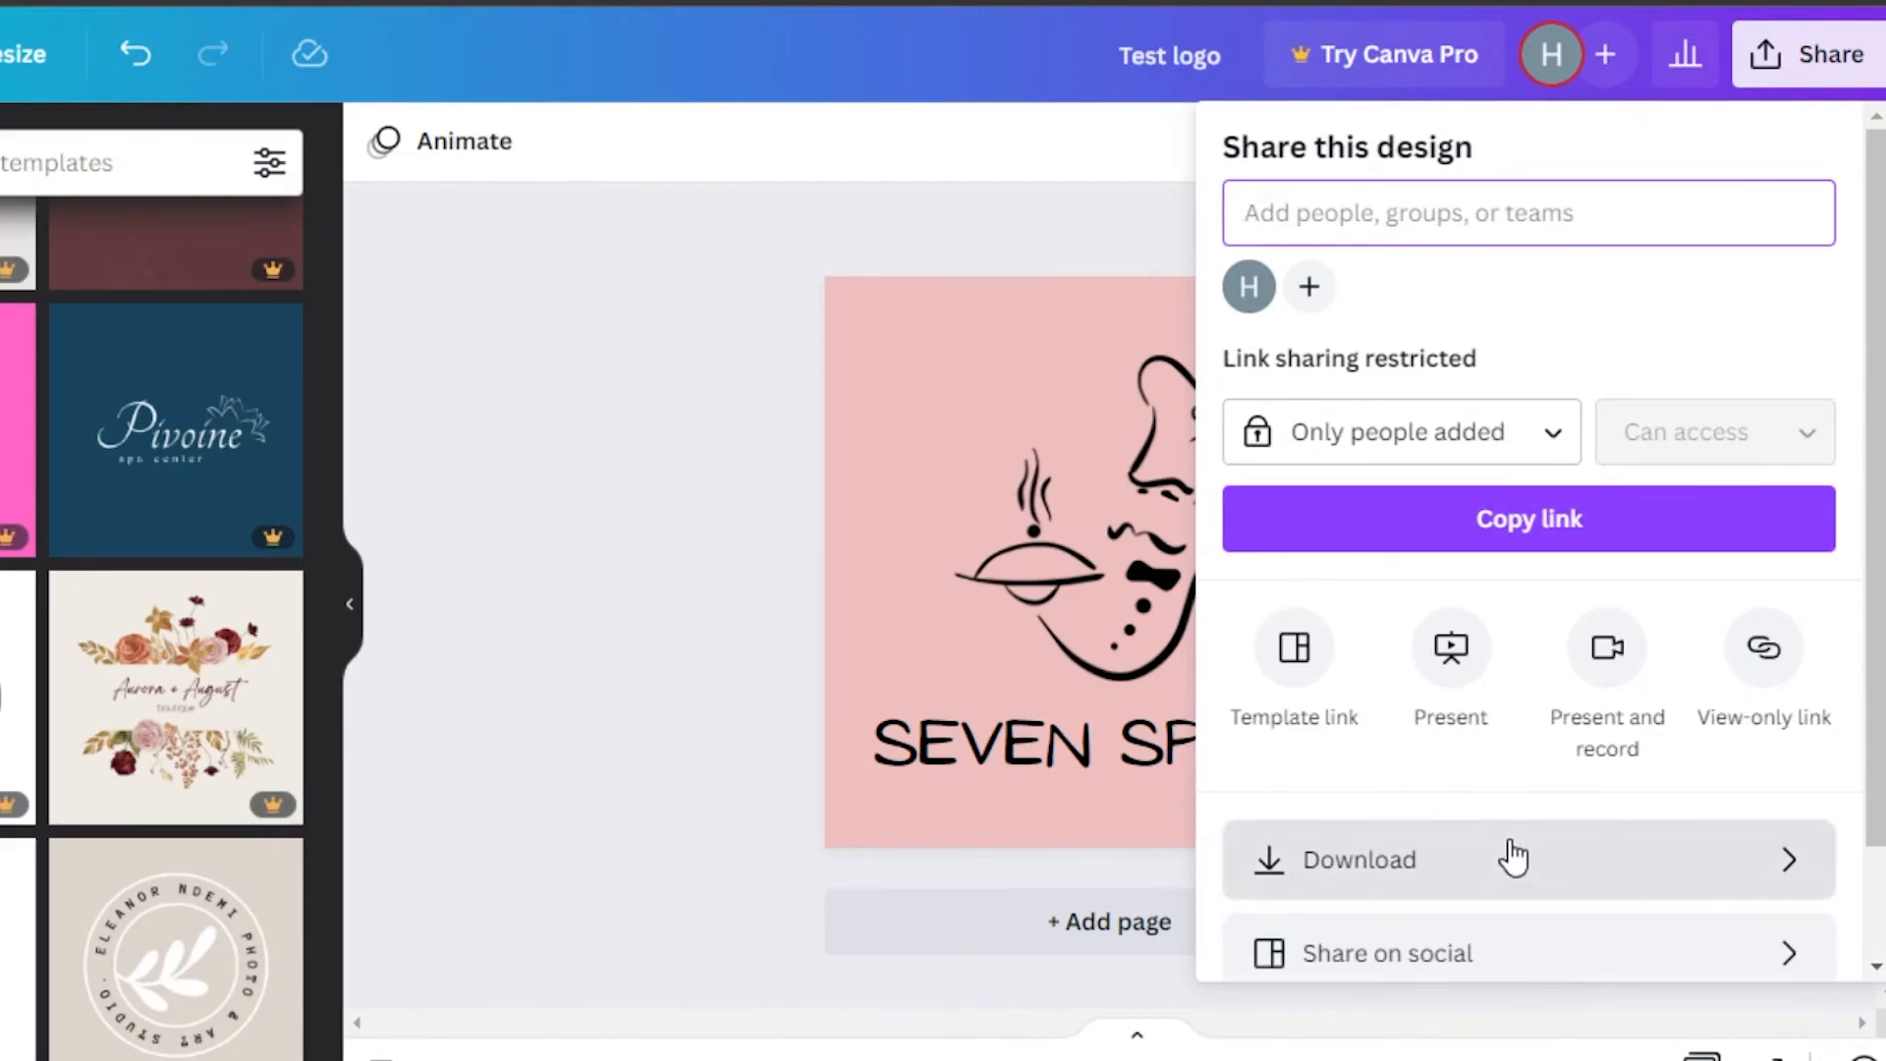
{"action": "left_click", "coordinate": [1879, 552]}
{"action": "scroll", "coordinate": [1768, 454], "scroll_direction": "down", "scroll_amount": 2}
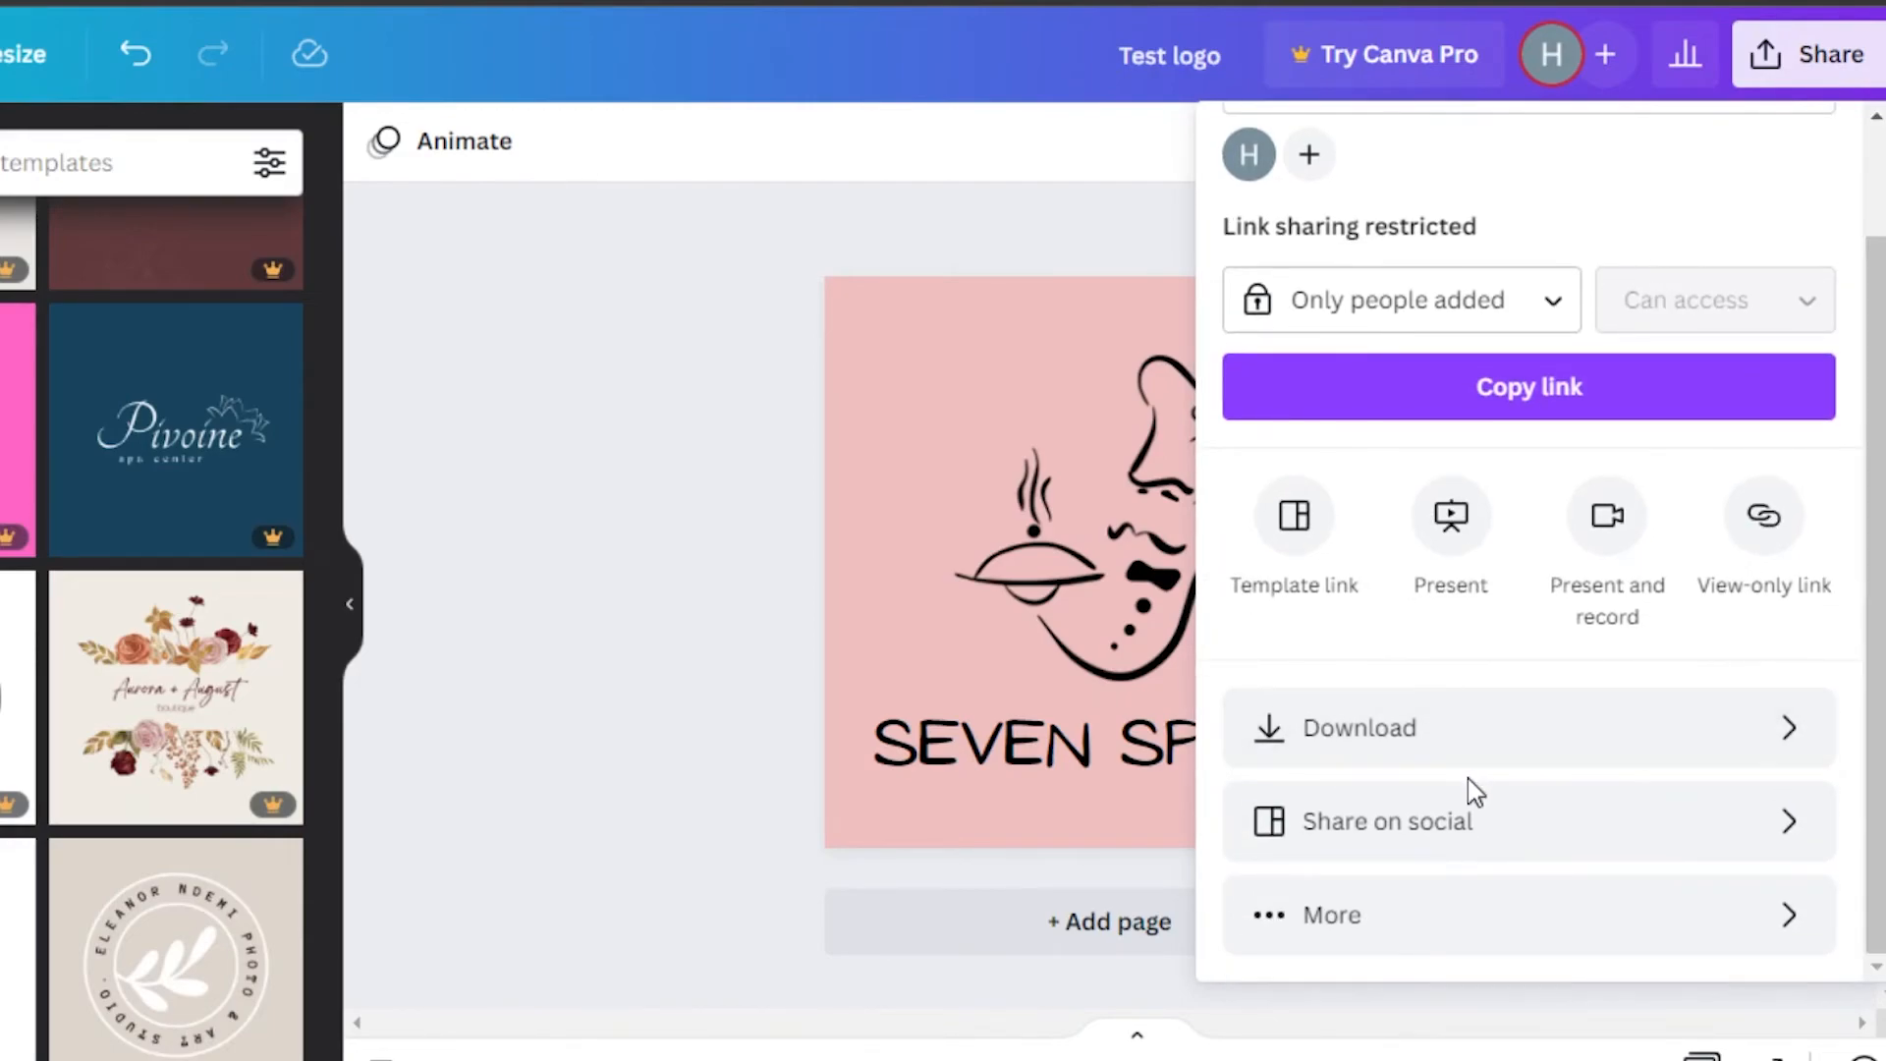
{"action": "left_click", "coordinate": [1391, 747]}
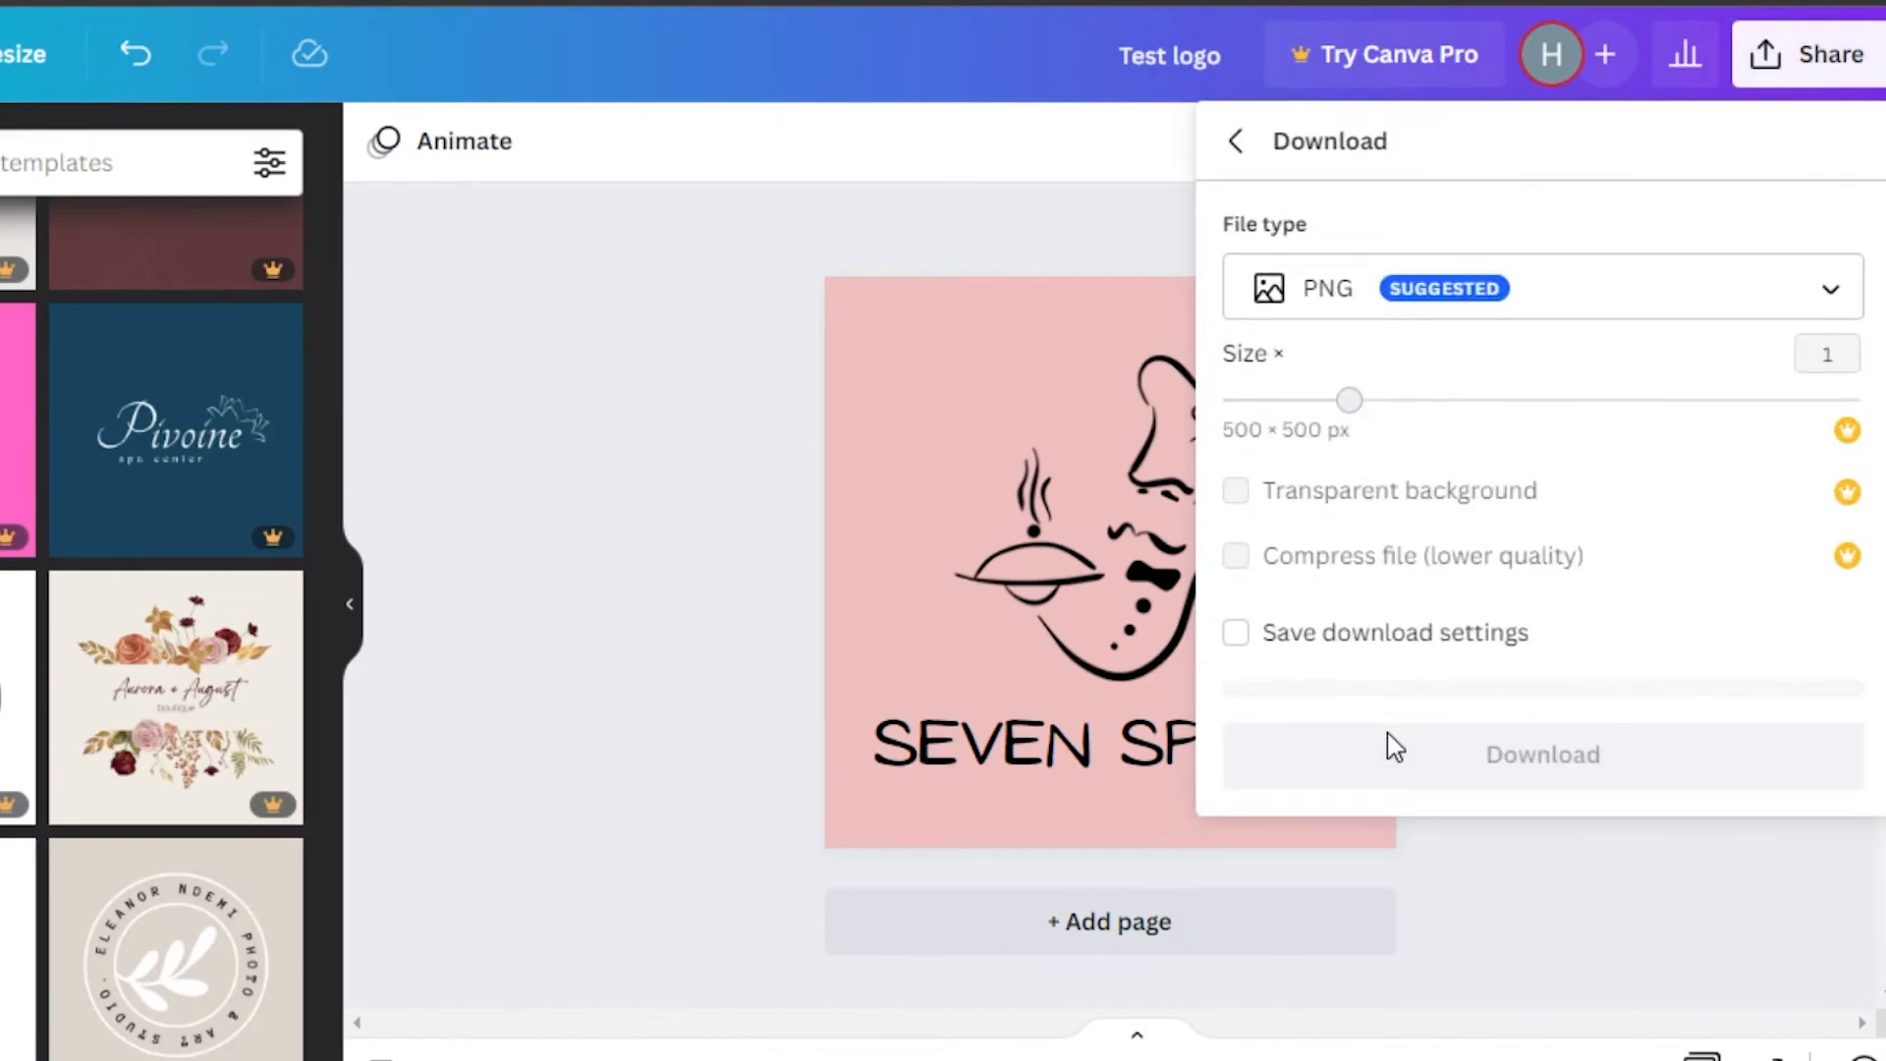
{"action": "left_click", "coordinate": [1540, 308]}
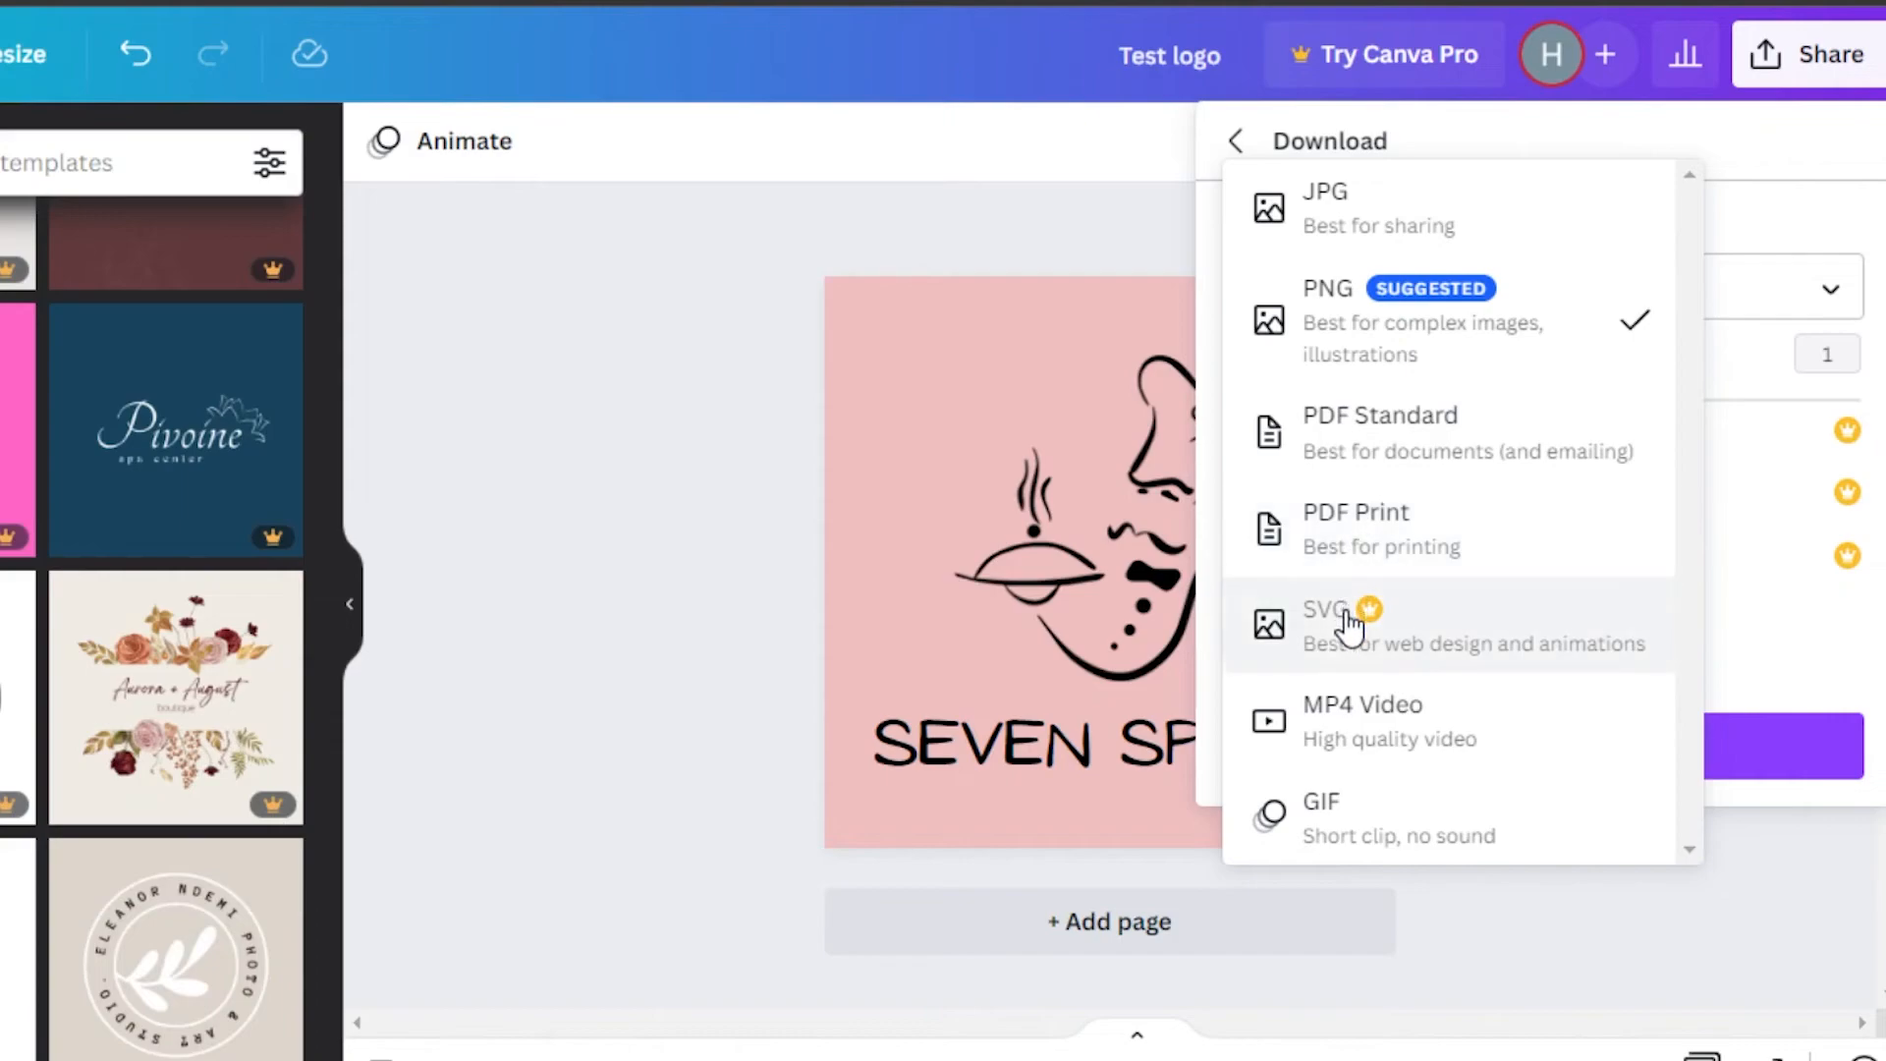
{"action": "left_click", "coordinate": [1400, 231]}
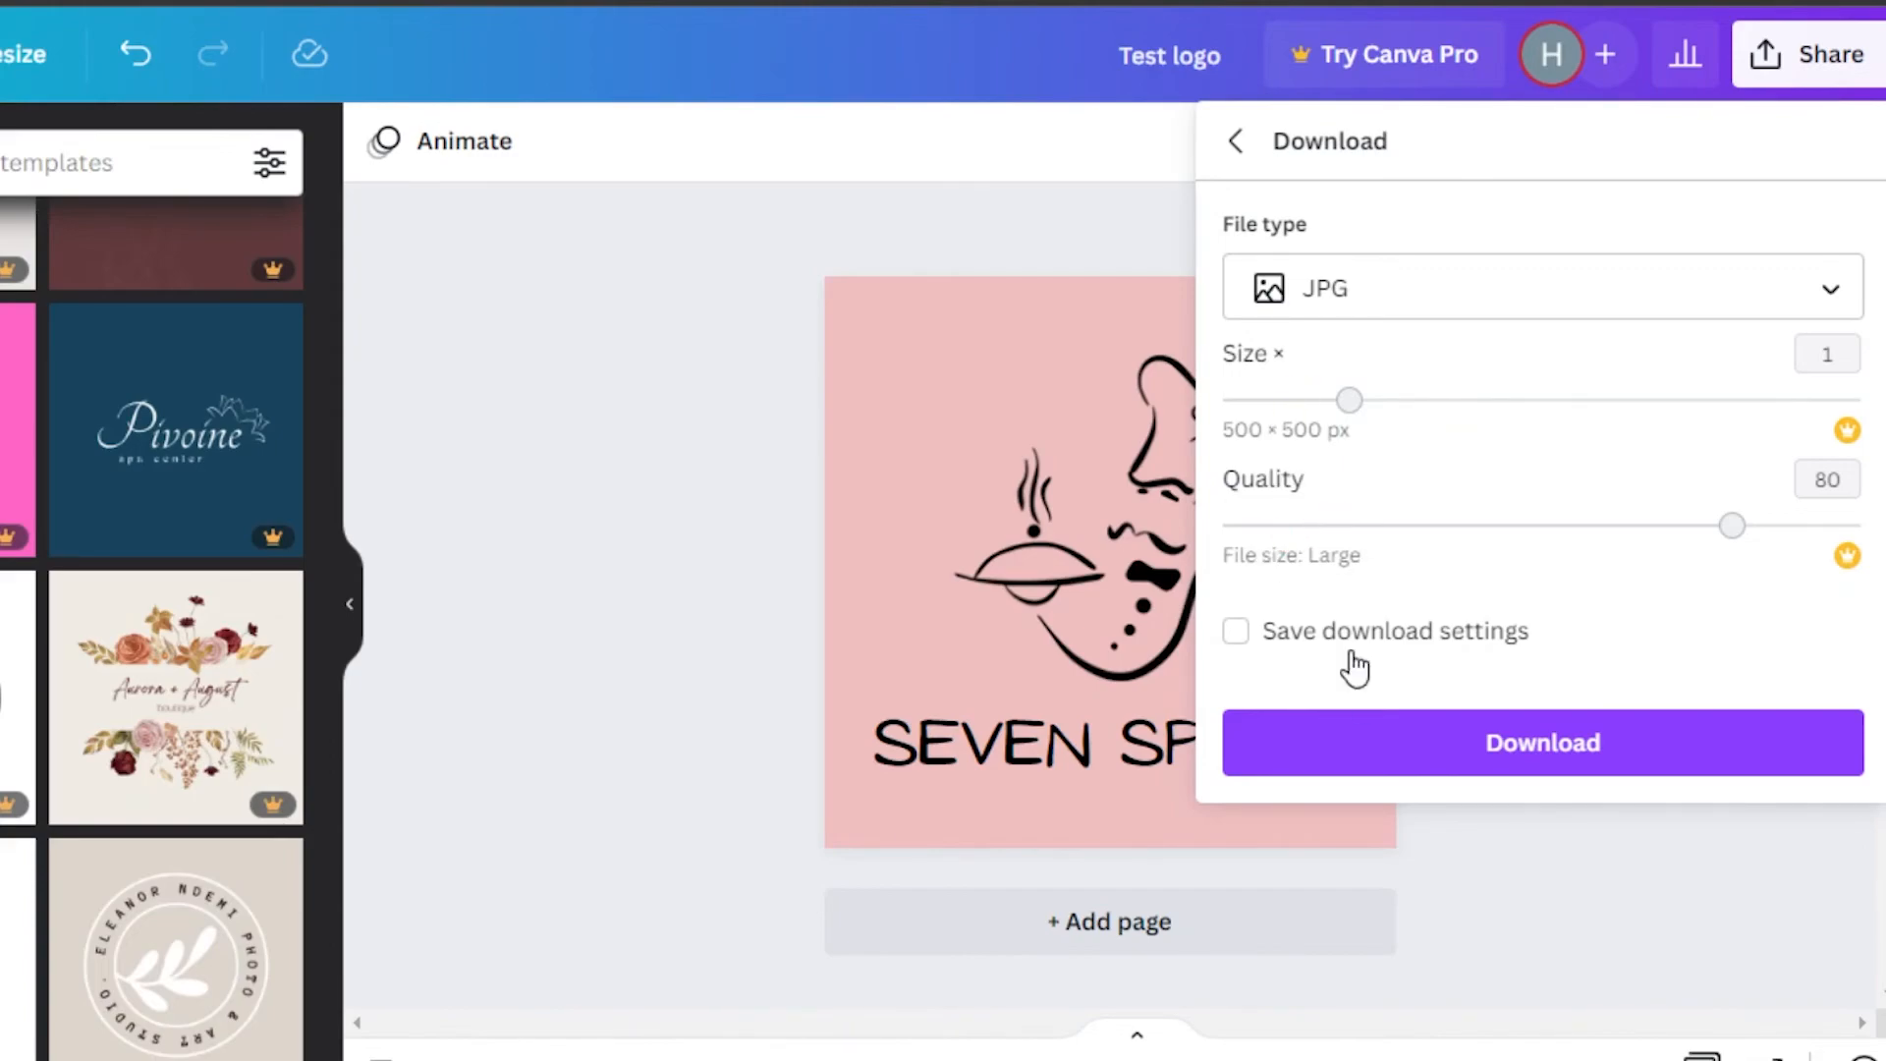
{"action": "left_click", "coordinate": [1393, 751]}
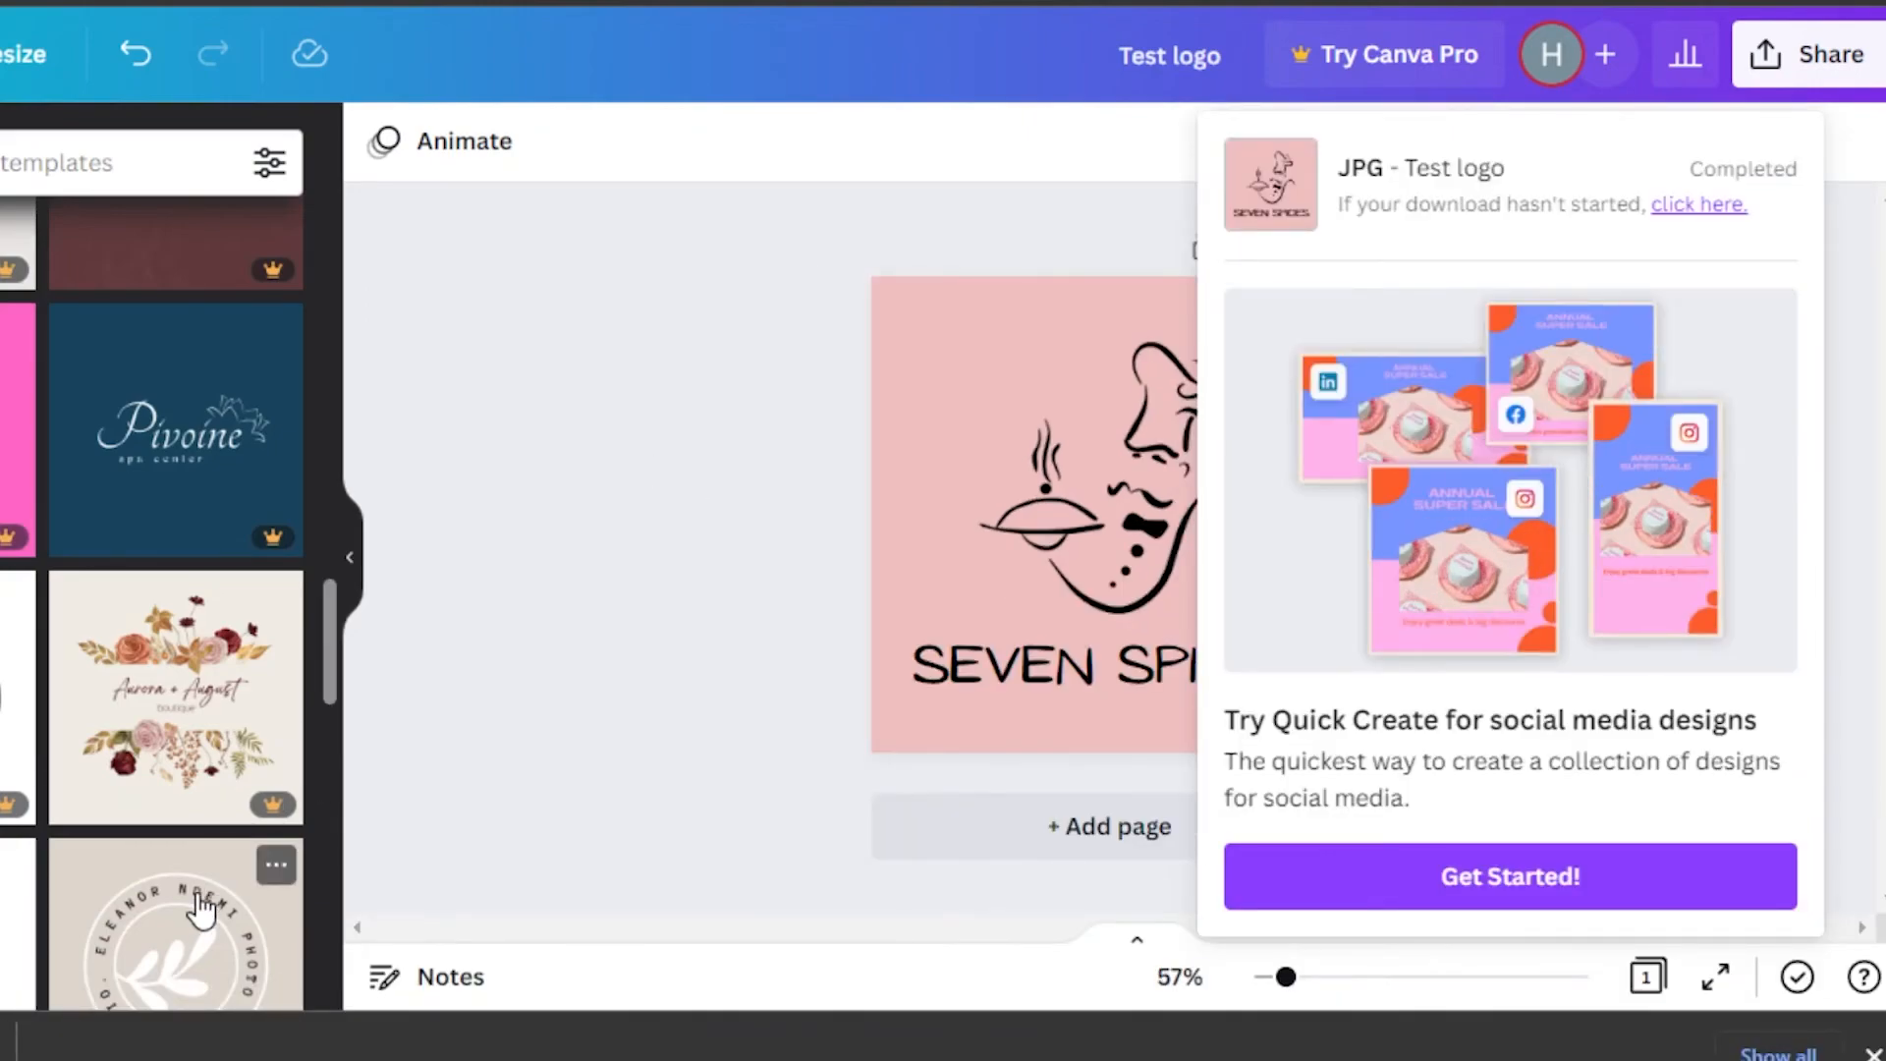
{"action": "left_click", "coordinate": [582, 551]}
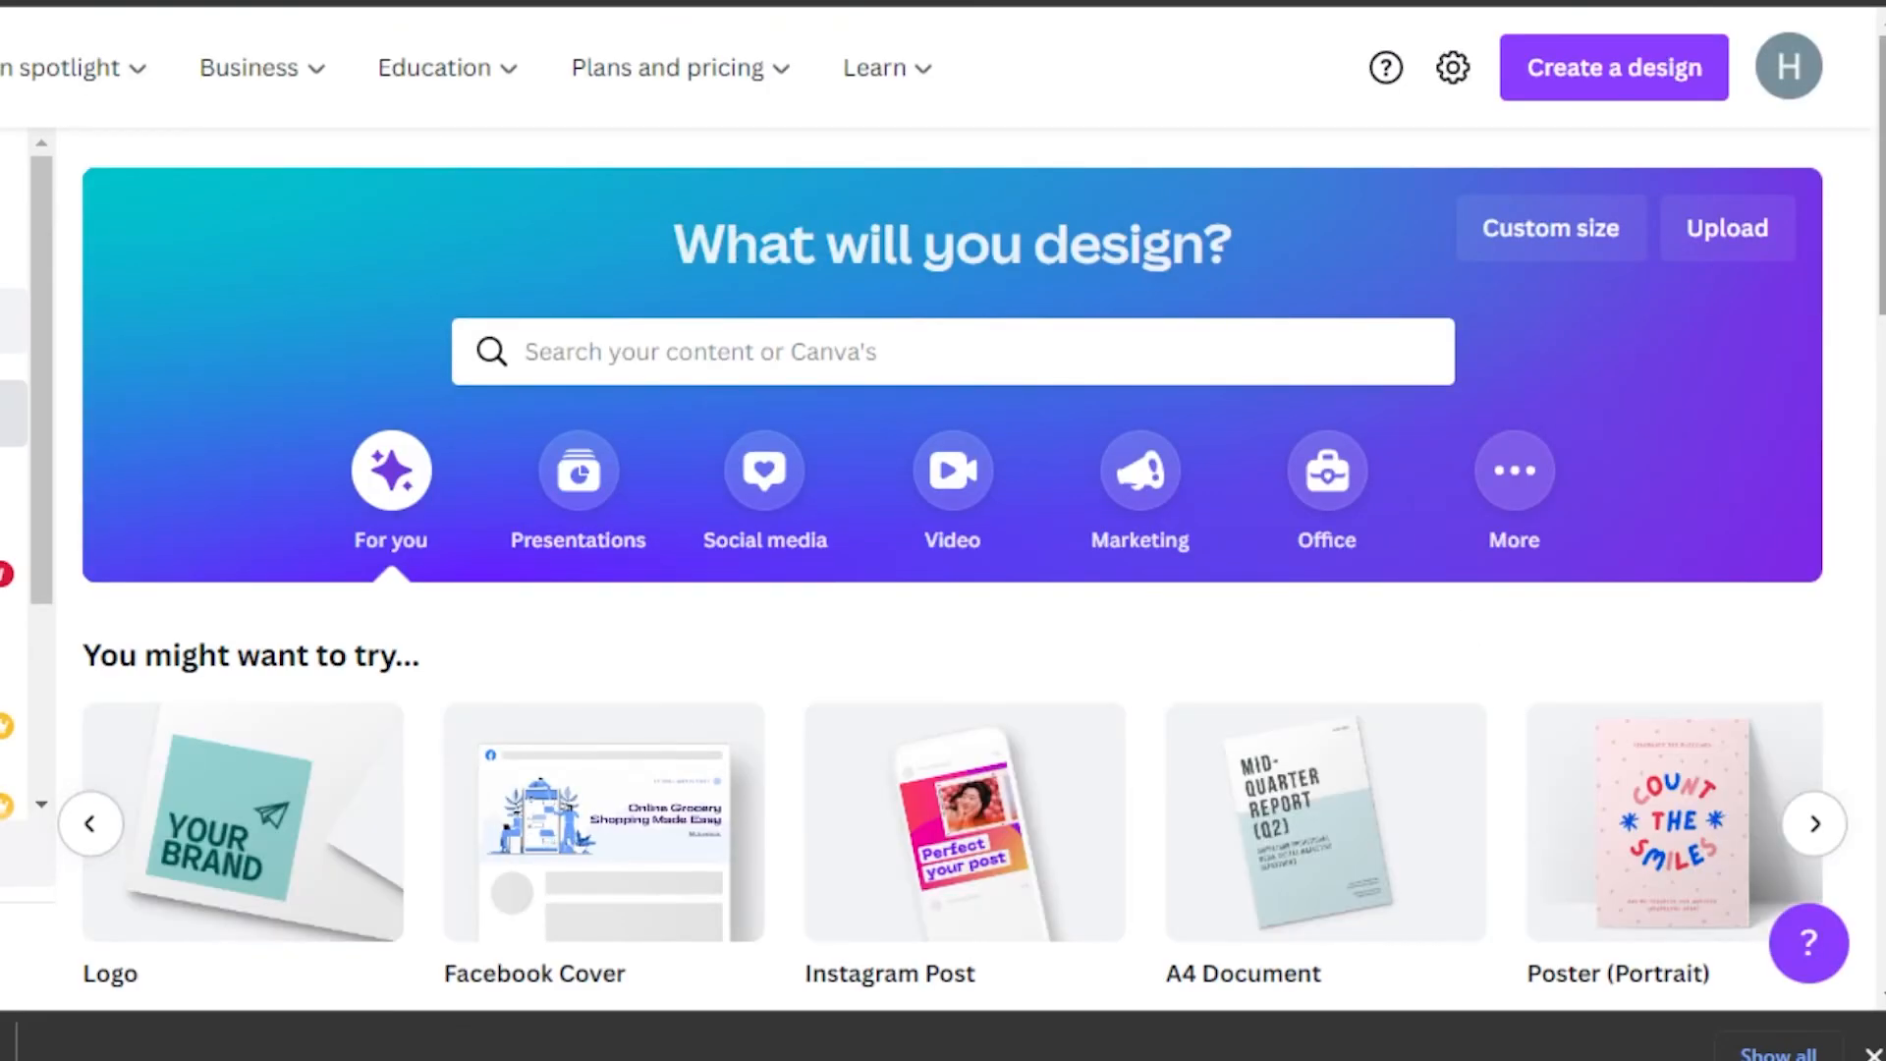
Step: Look over the home page suggestions and the editor's elements library down to the charts and tables
{"action": "scroll", "coordinate": [1604, 639], "scroll_direction": "down", "scroll_amount": 4}
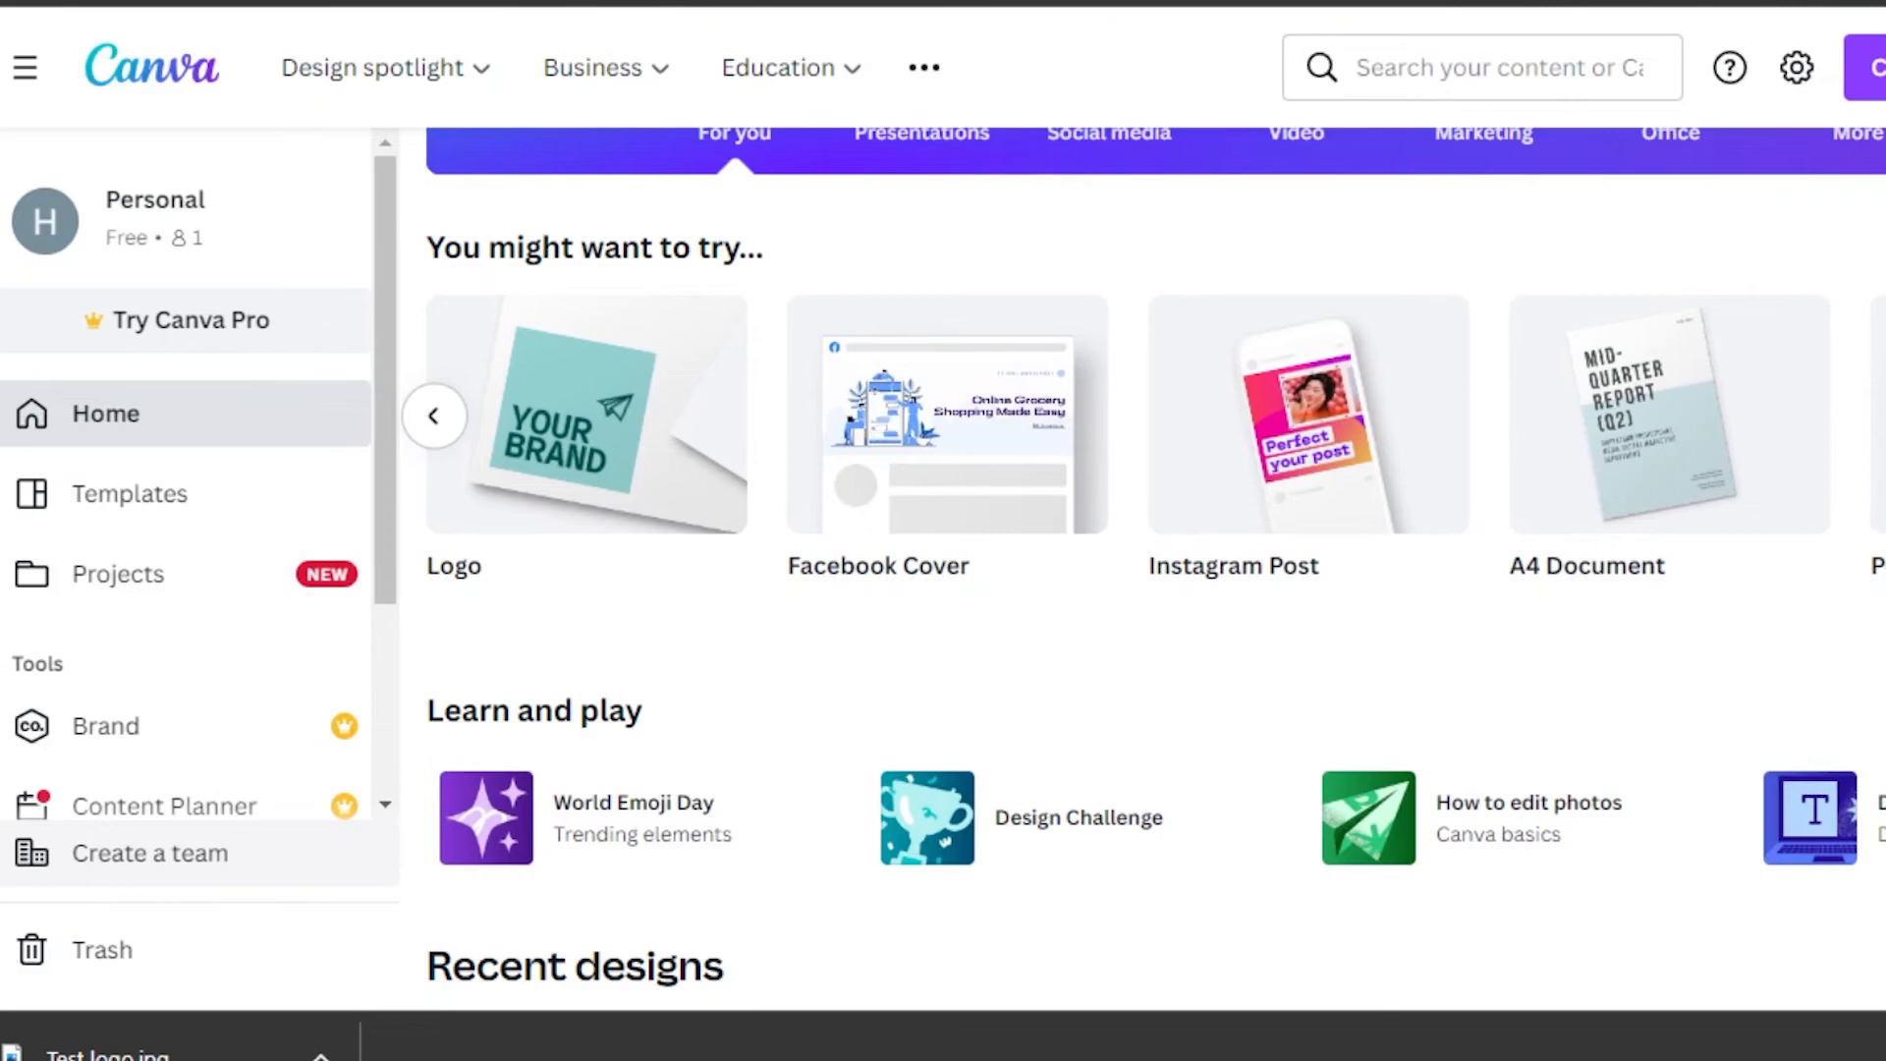
{"action": "scroll", "coordinate": [1143, 550], "scroll_direction": "up", "scroll_amount": 4}
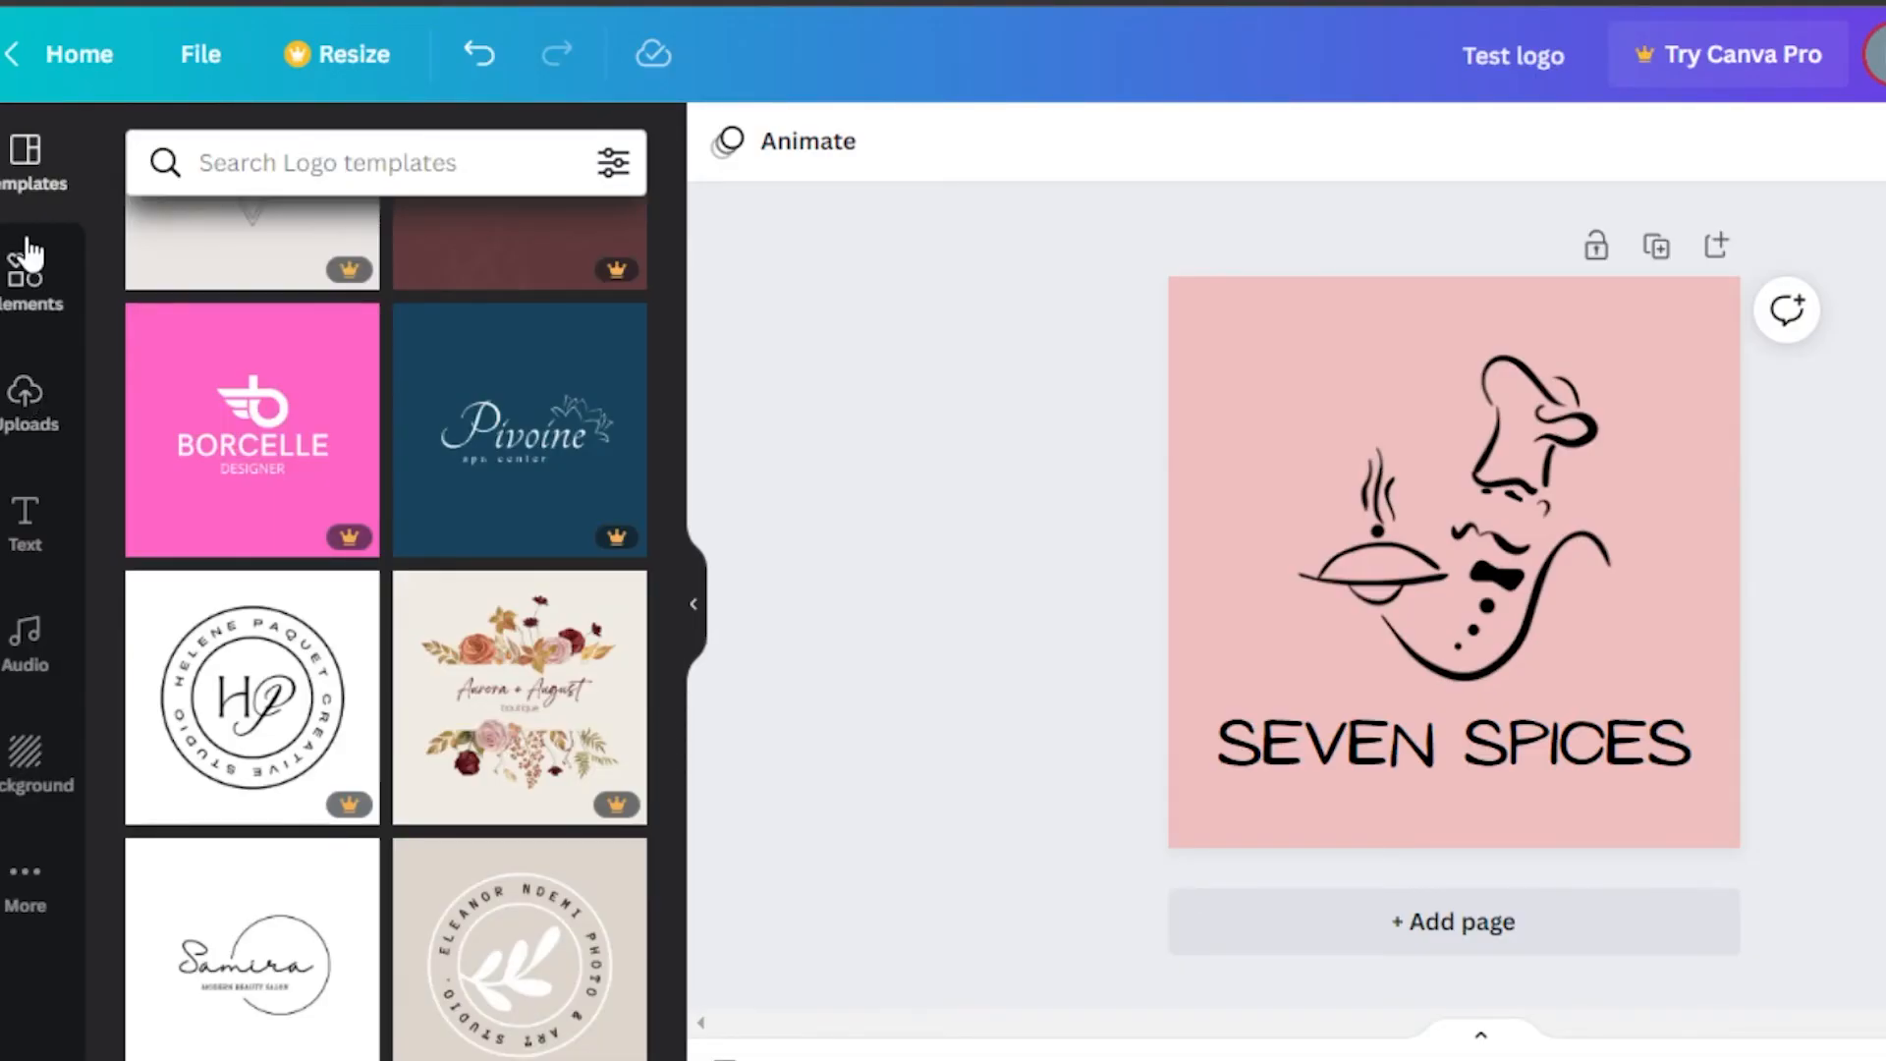
{"action": "left_click", "coordinate": [27, 263]}
{"action": "left_click_drag", "start_coordinate": [674, 324], "coordinate": [664, 746]}
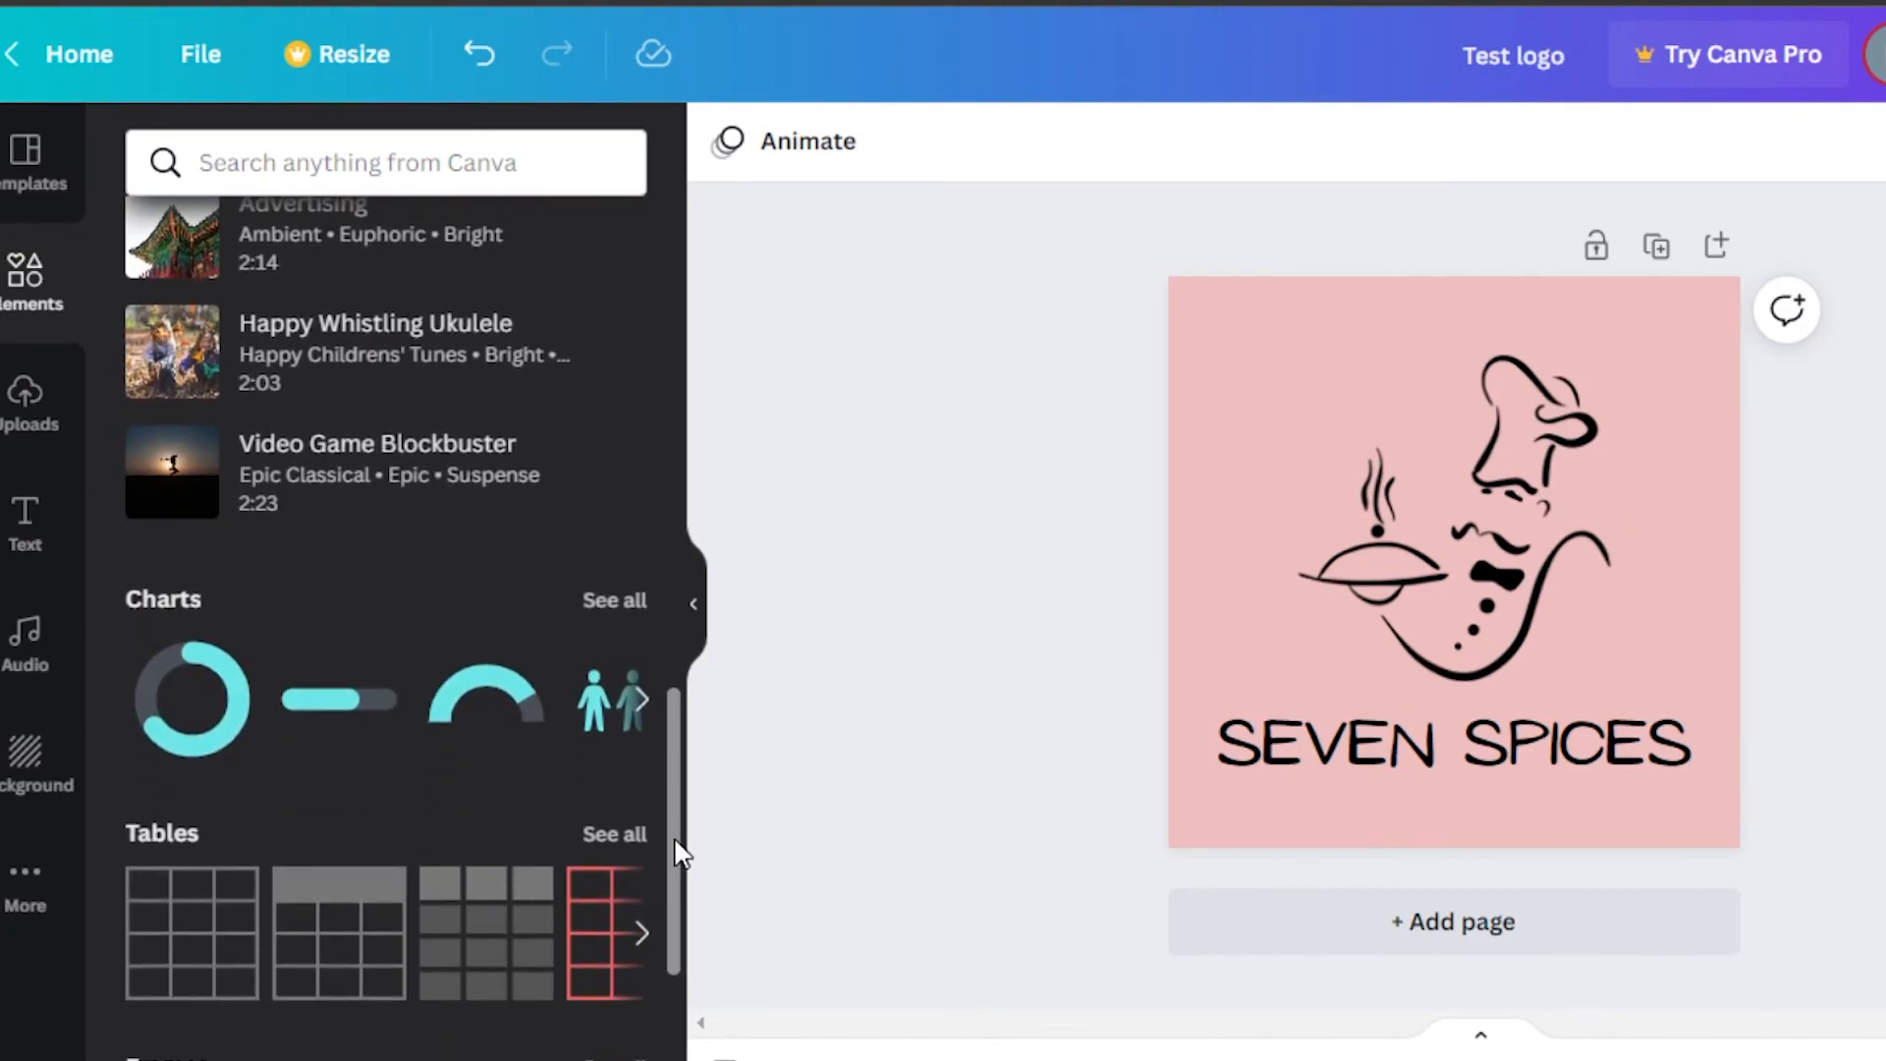
{"action": "left_click_drag", "start_coordinate": [674, 884], "coordinate": [668, 486]}
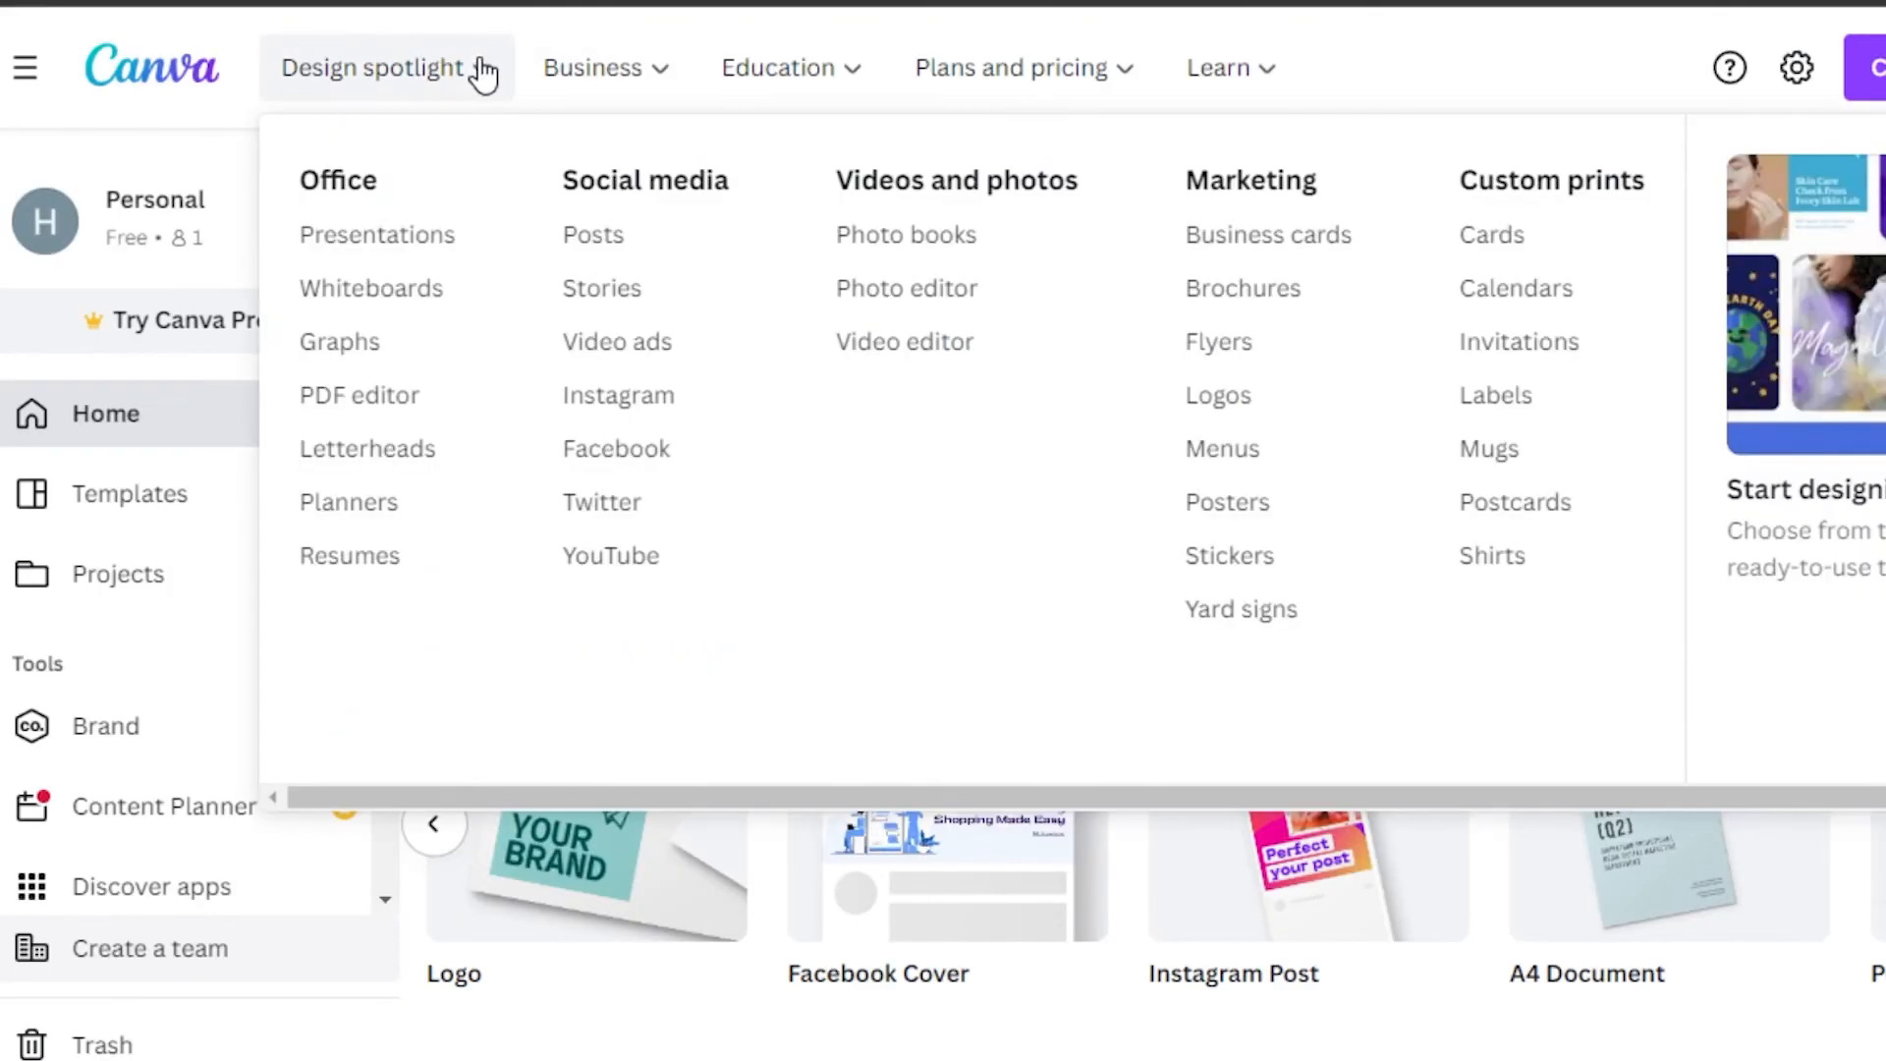
Step: View the Design spotlight categories on the home page
{"action": "left_click", "coordinate": [482, 74]}
{"action": "left_click", "coordinate": [481, 73]}
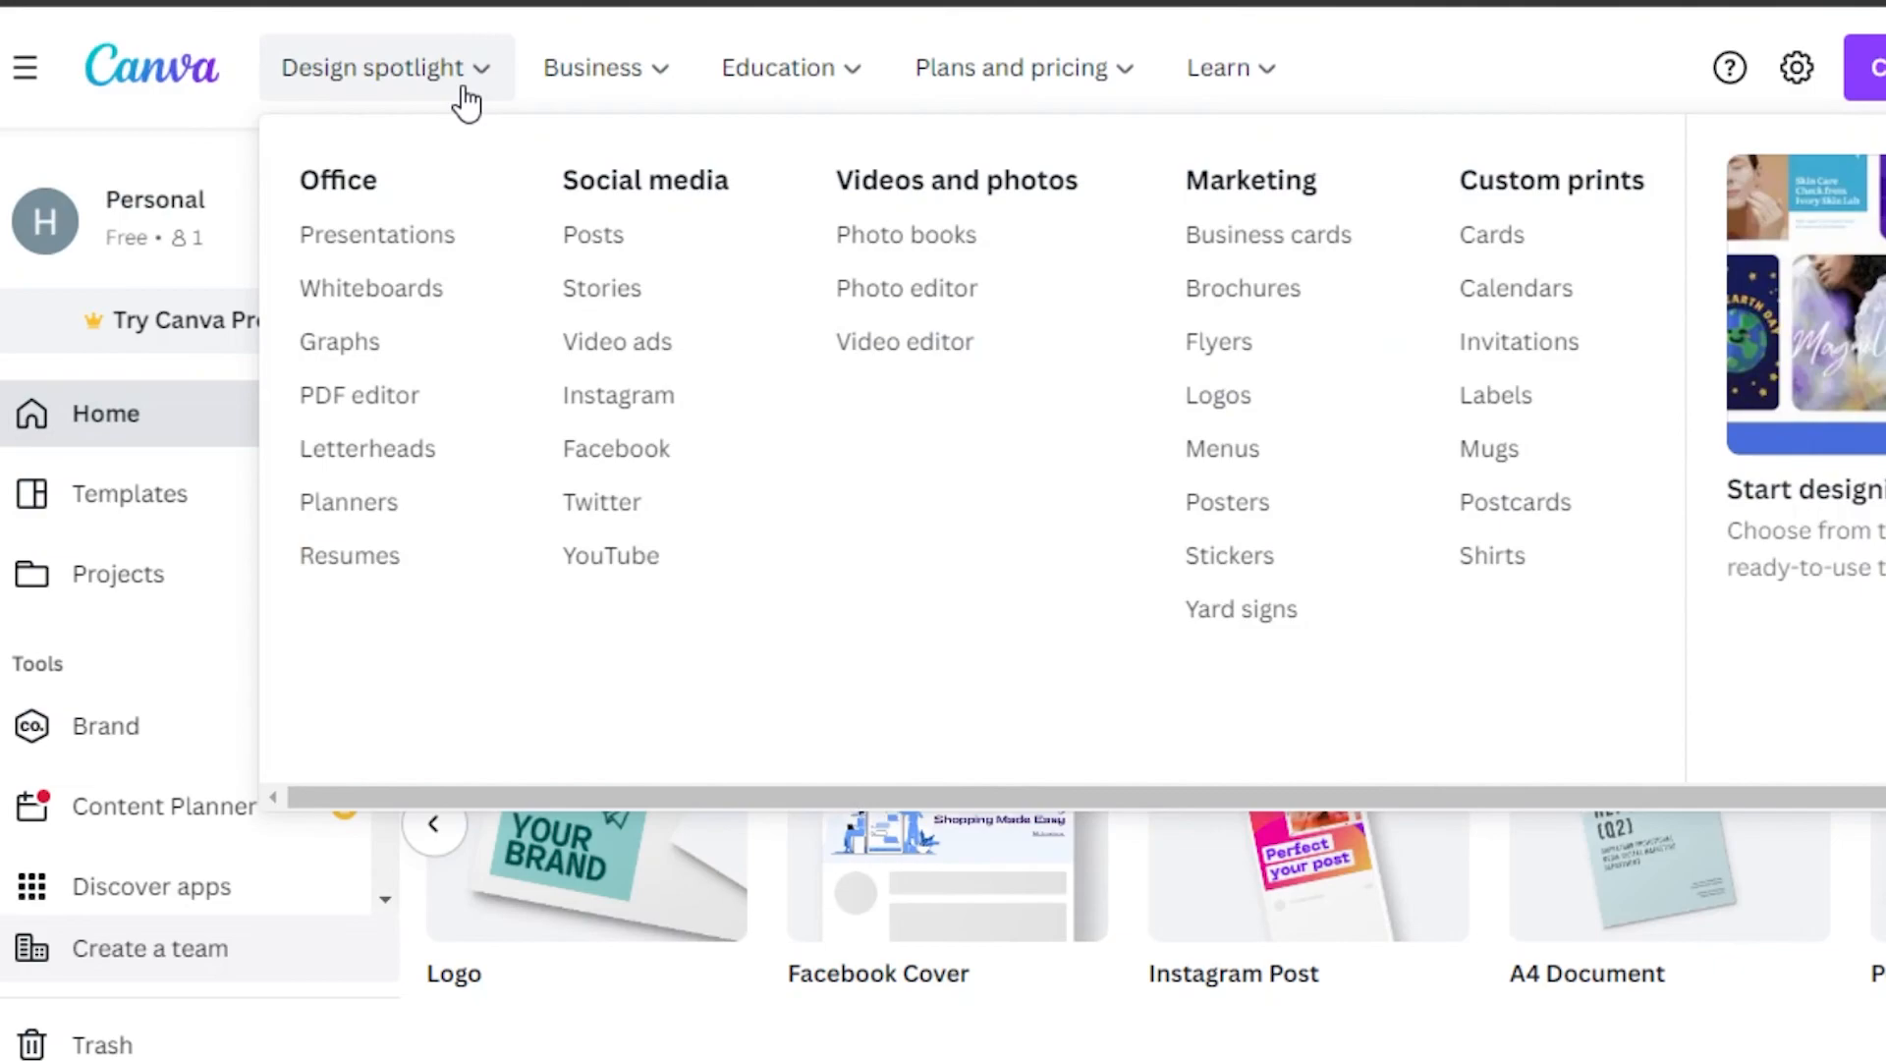
{"action": "left_click", "coordinate": [463, 94]}
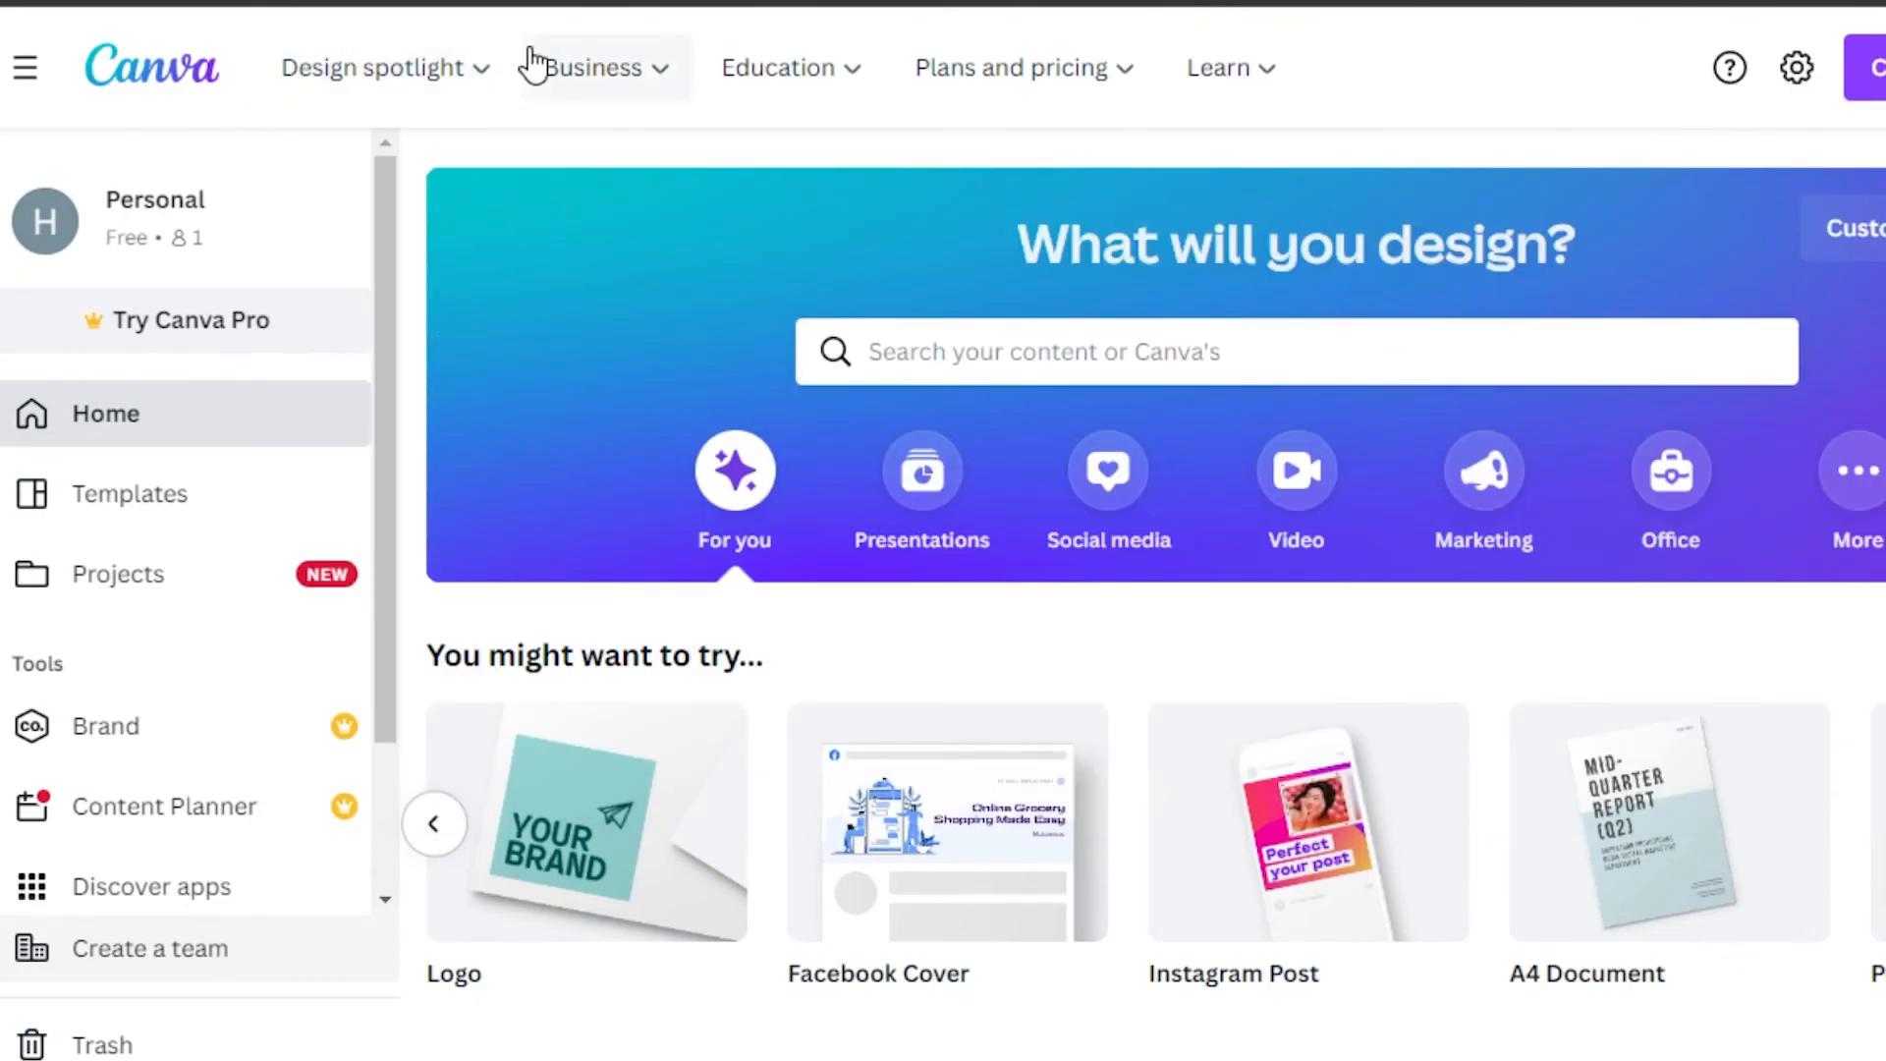
{"action": "mouse_move", "coordinate": [501, 74]}
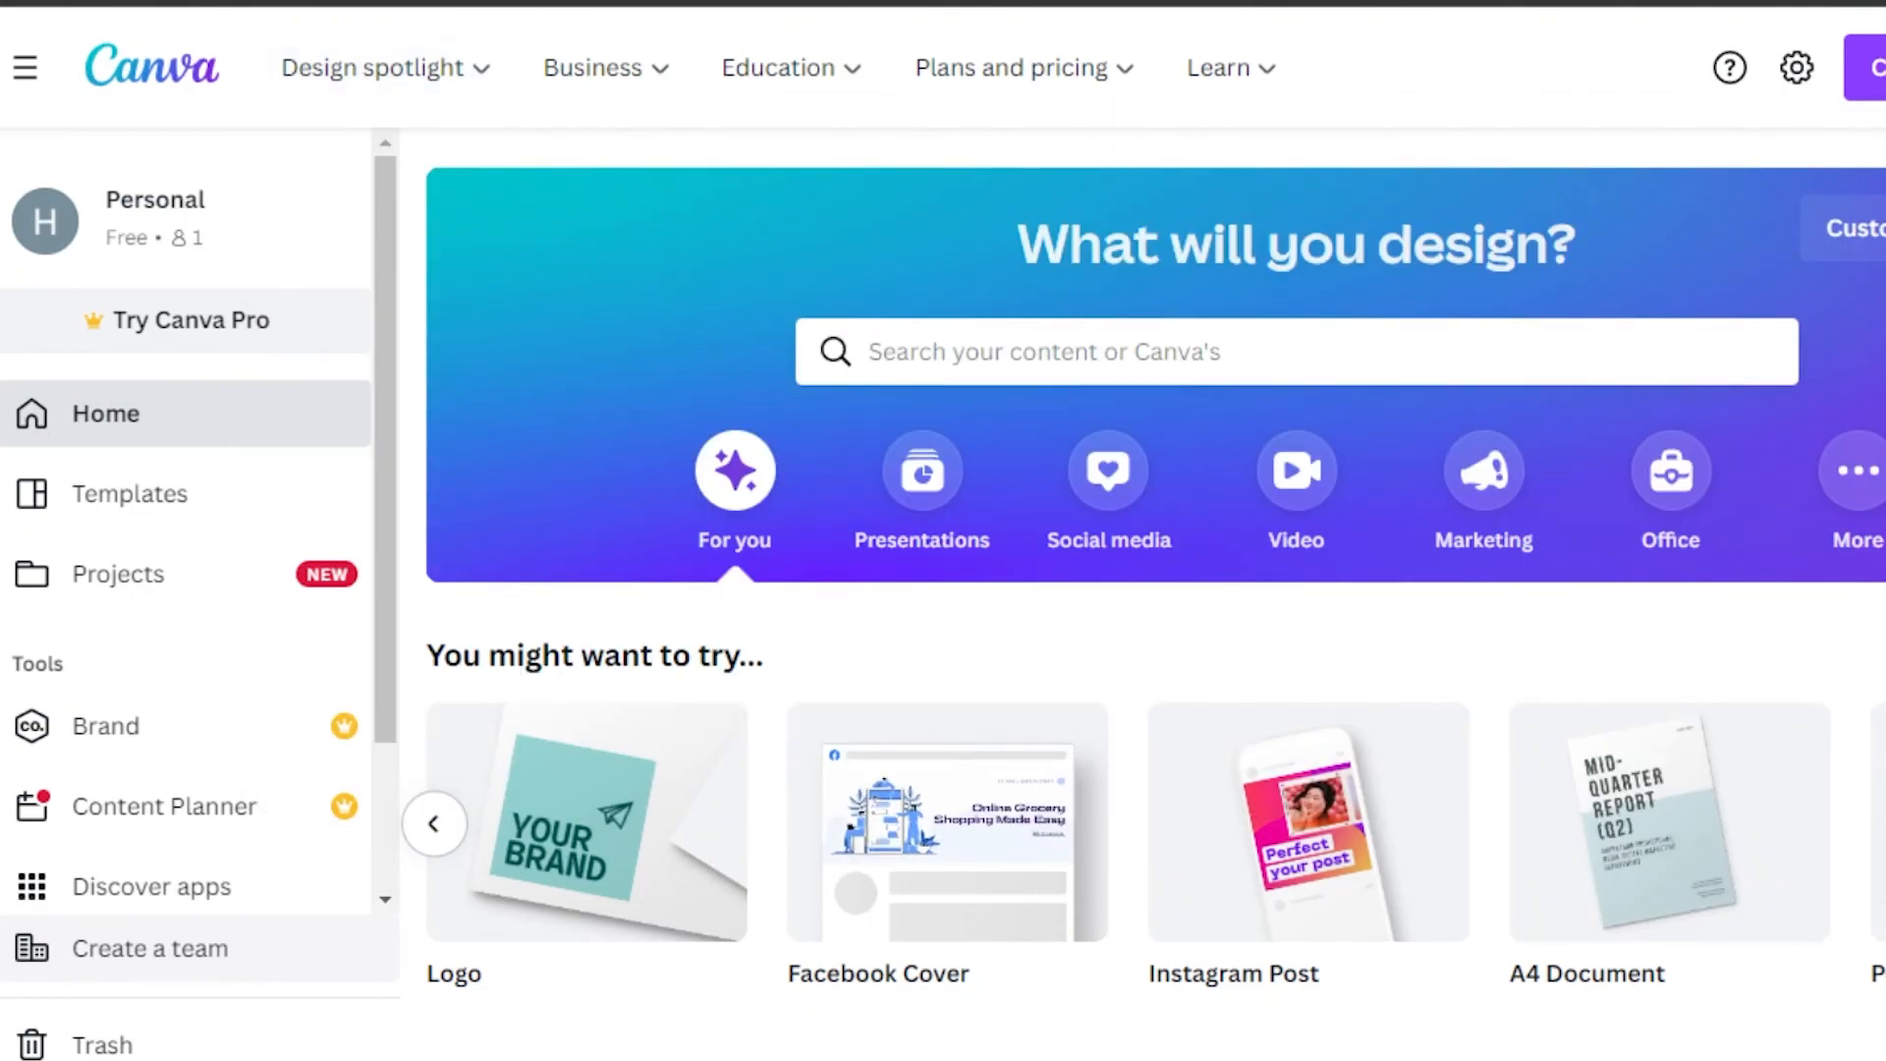
Step: Examine the recent designs listed on the home page
{"action": "scroll", "coordinate": [1144, 589], "scroll_direction": "down", "scroll_amount": 10}
{"action": "scroll", "coordinate": [1144, 589], "scroll_direction": "up", "scroll_amount": 5}
{"action": "scroll", "coordinate": [1144, 589], "scroll_direction": "down", "scroll_amount": 4}
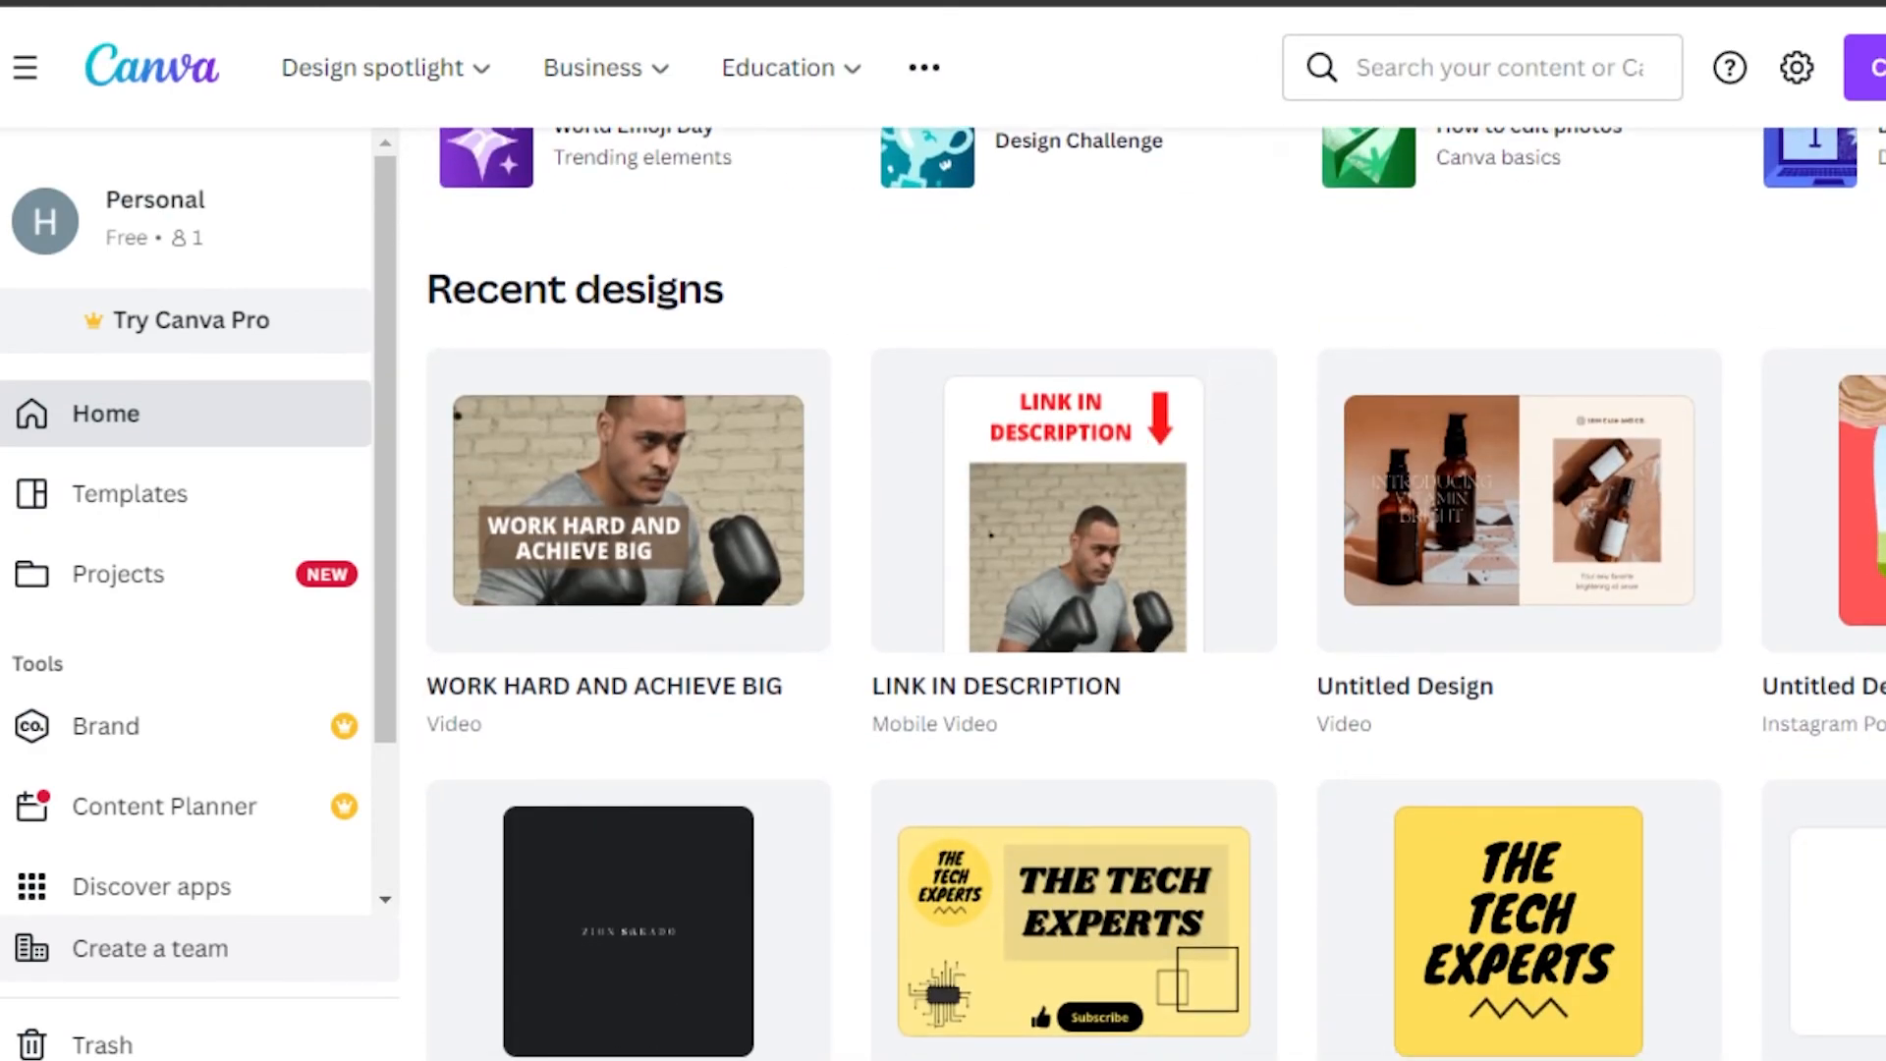
{"action": "scroll", "coordinate": [1144, 589], "scroll_direction": "down", "scroll_amount": 2}
{"action": "scroll", "coordinate": [444, 457], "scroll_direction": "down", "scroll_amount": 10}
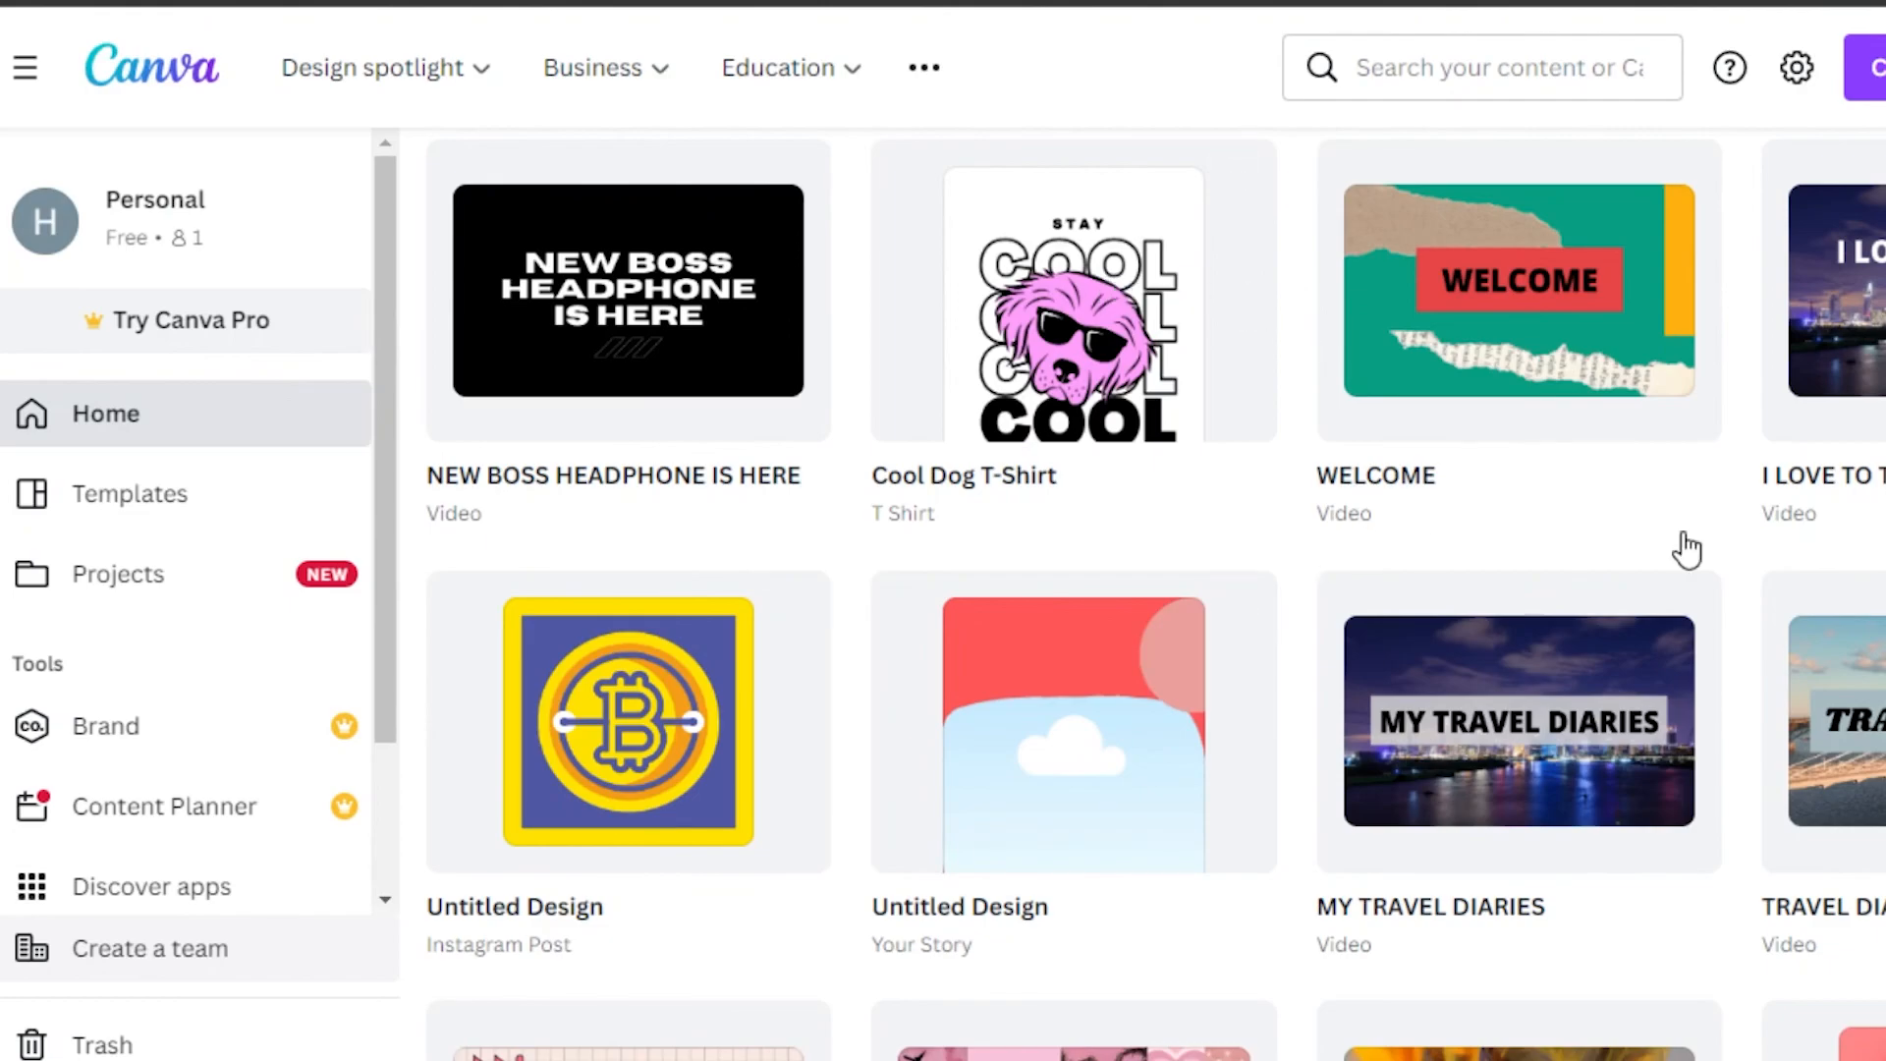
{"action": "scroll", "coordinate": [1375, 511], "scroll_direction": "down", "scroll_amount": 15}
{"action": "scroll", "coordinate": [1376, 511], "scroll_direction": "up", "scroll_amount": 8}
{"action": "scroll", "coordinate": [1139, 511], "scroll_direction": "up", "scroll_amount": 6}
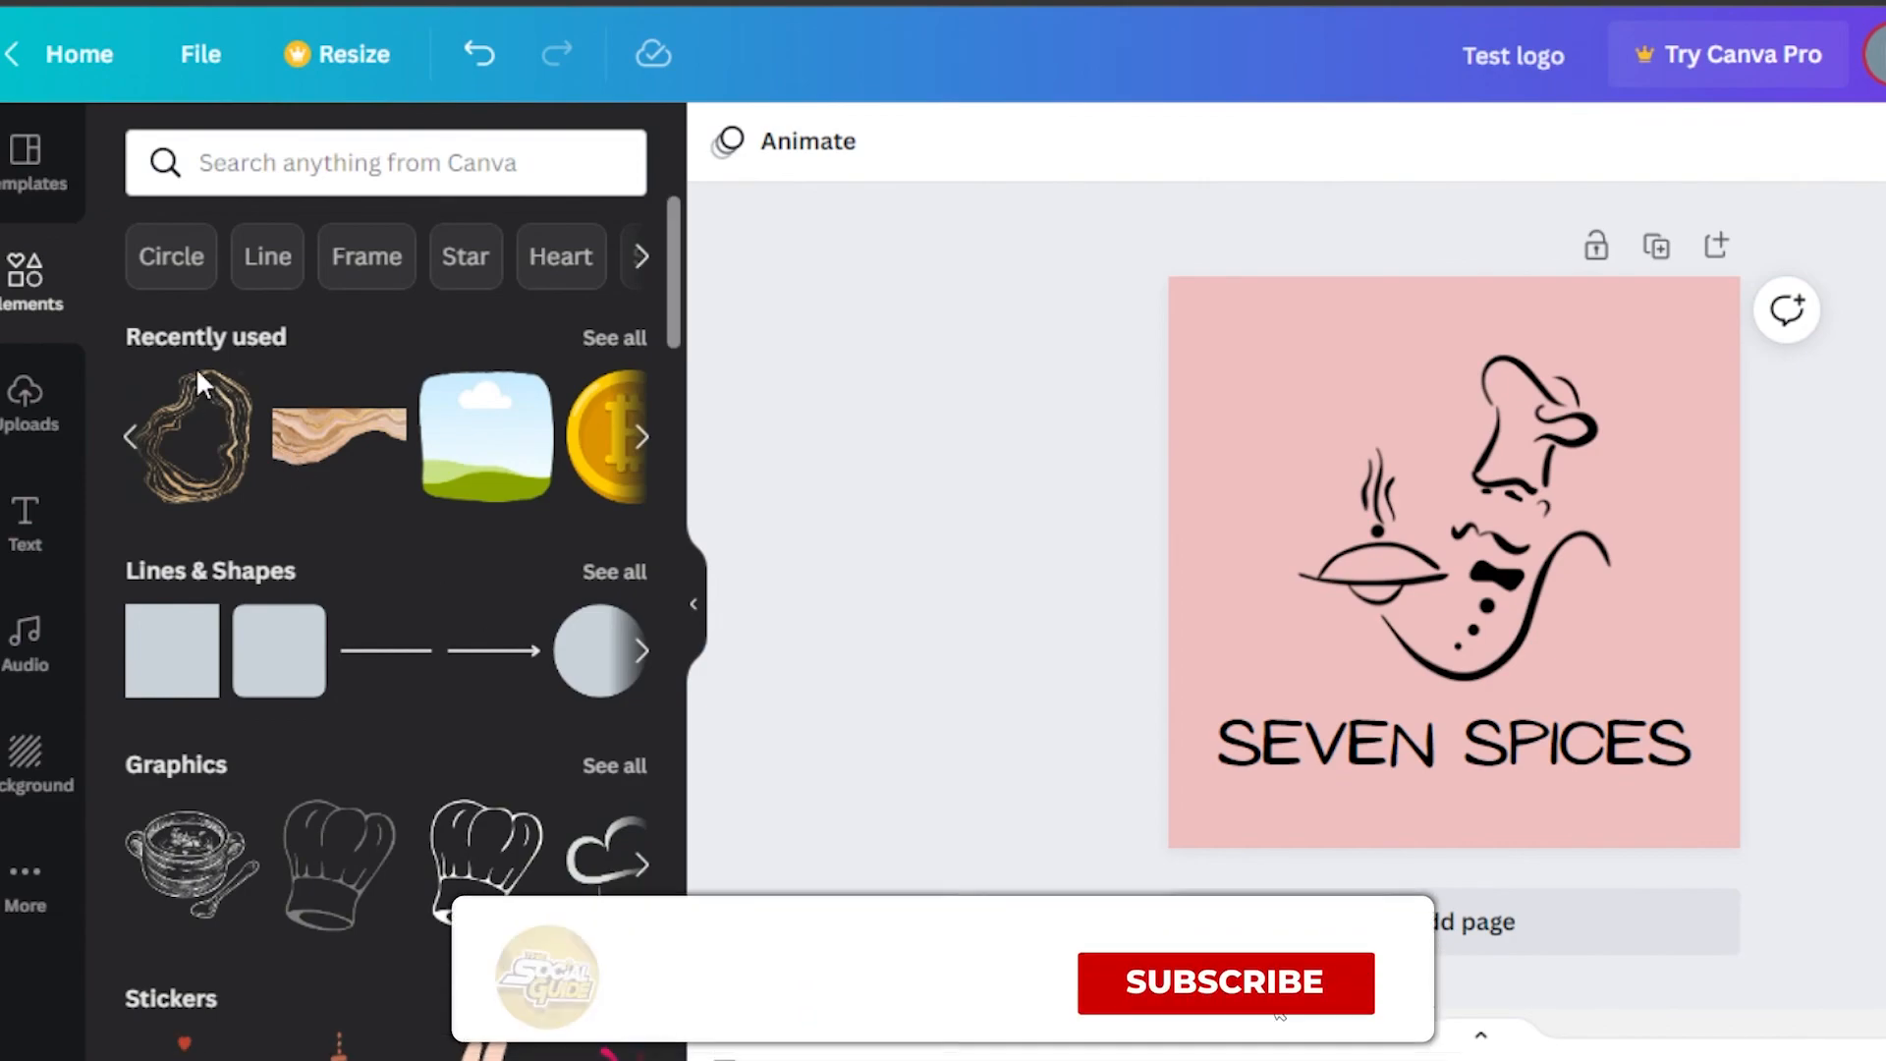
Step: Check the uploaded images in the Test logo design and return to the elements library
{"action": "left_click", "coordinate": [44, 398]}
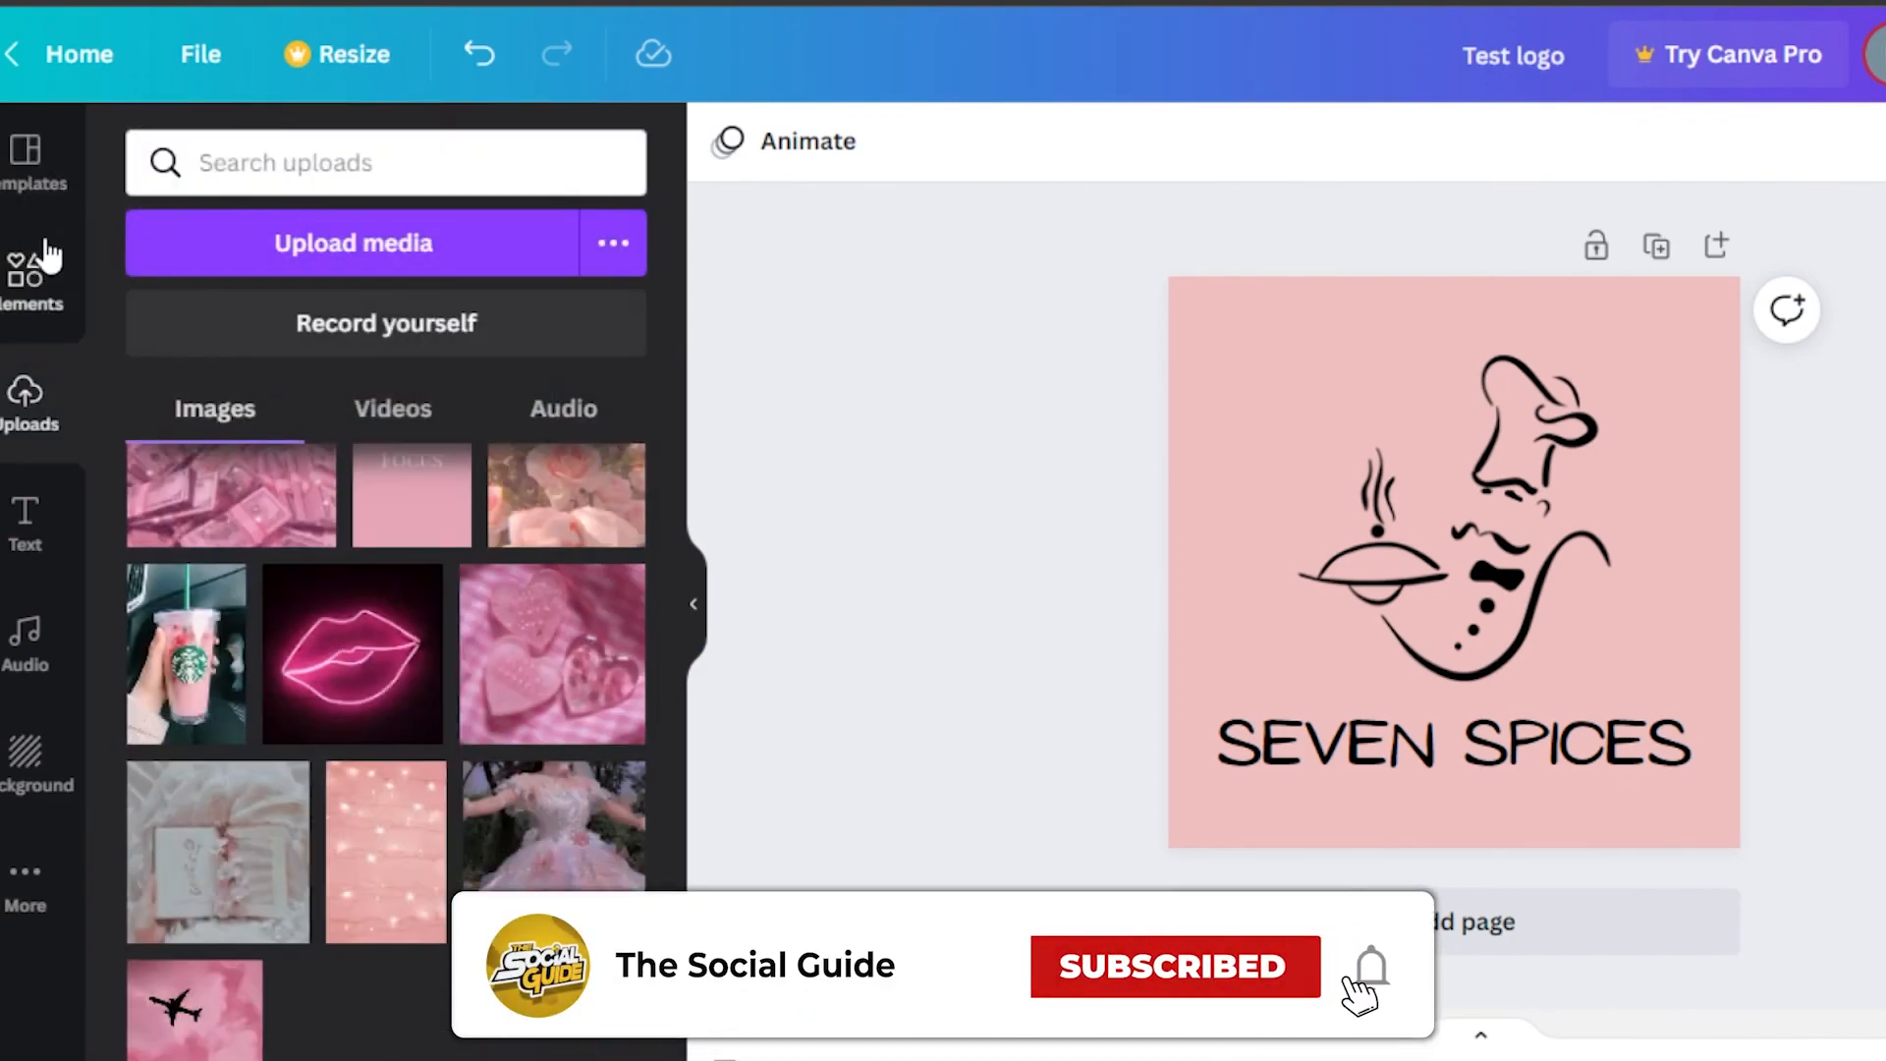
{"action": "left_click", "coordinate": [29, 280]}
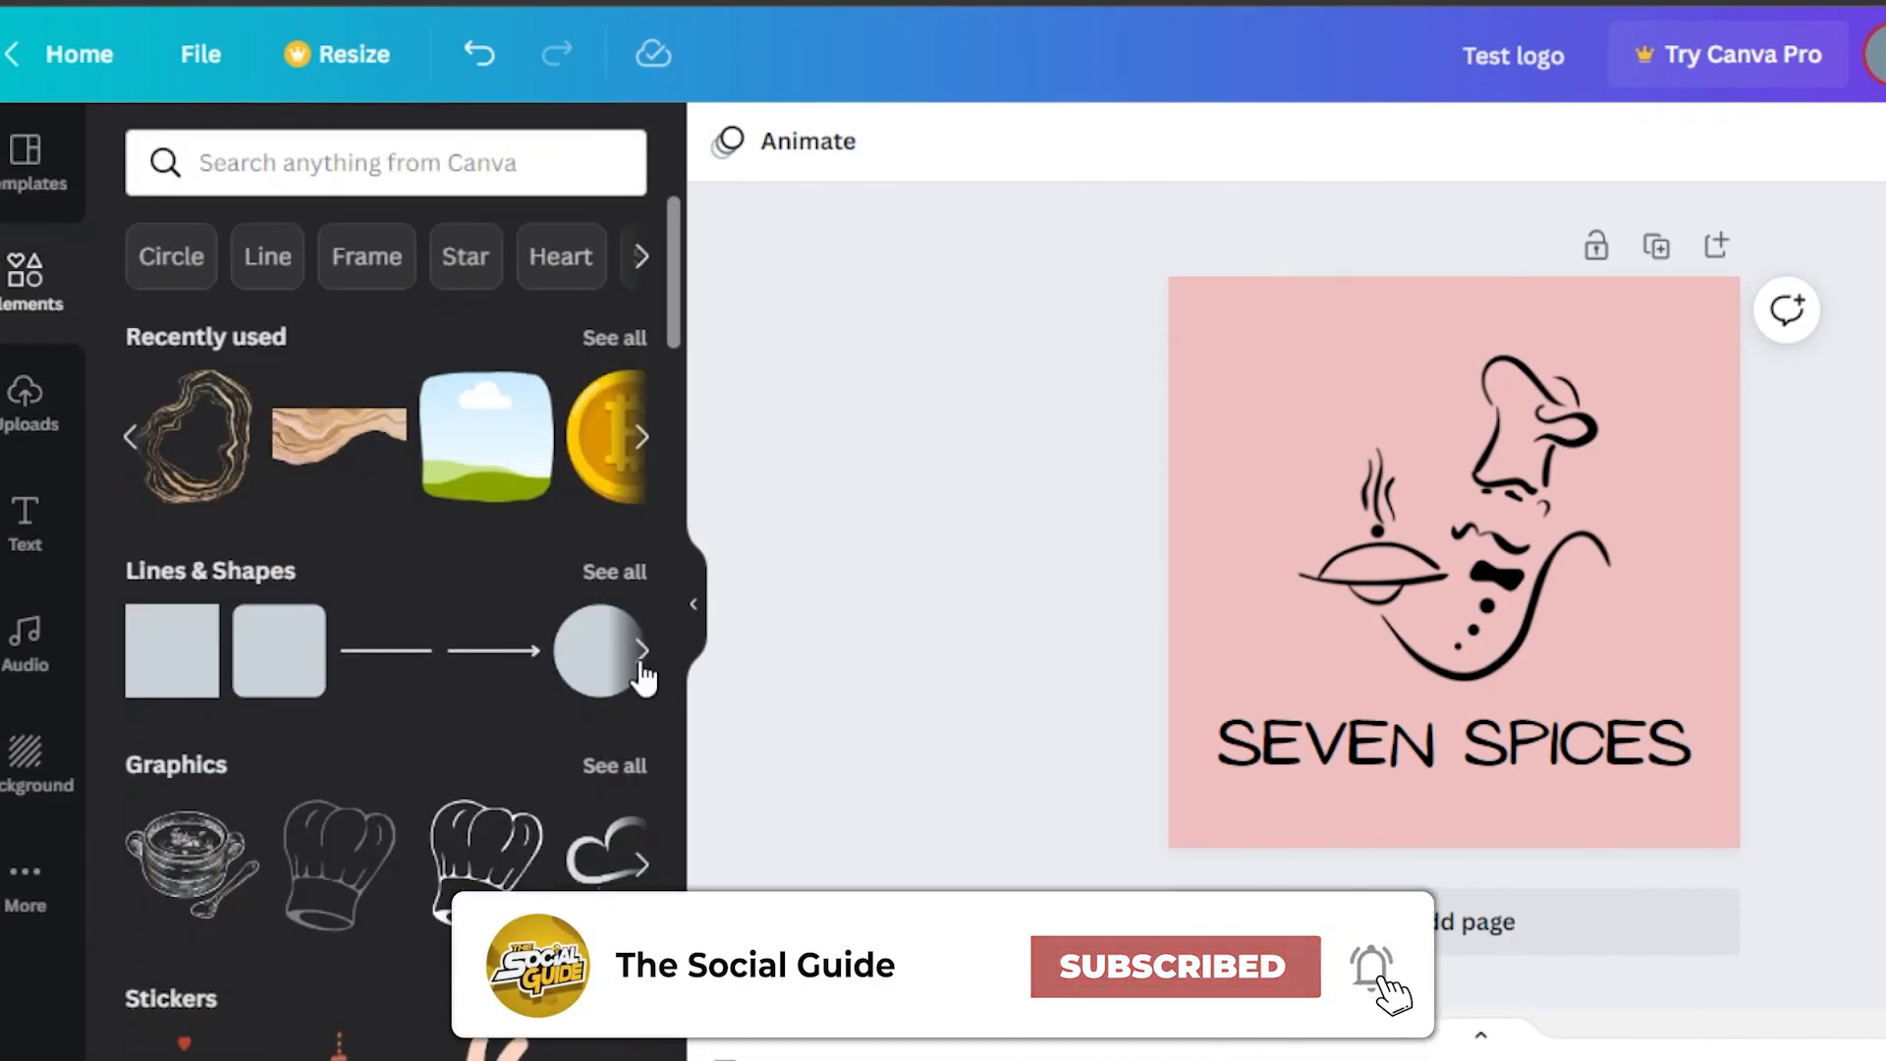
{"action": "mouse_move", "coordinate": [676, 261]}
{"action": "left_mouse_down"}
{"action": "mouse_move", "coordinate": [680, 625]}
{"action": "mouse_move", "coordinate": [670, 232]}
{"action": "left_mouse_up"}
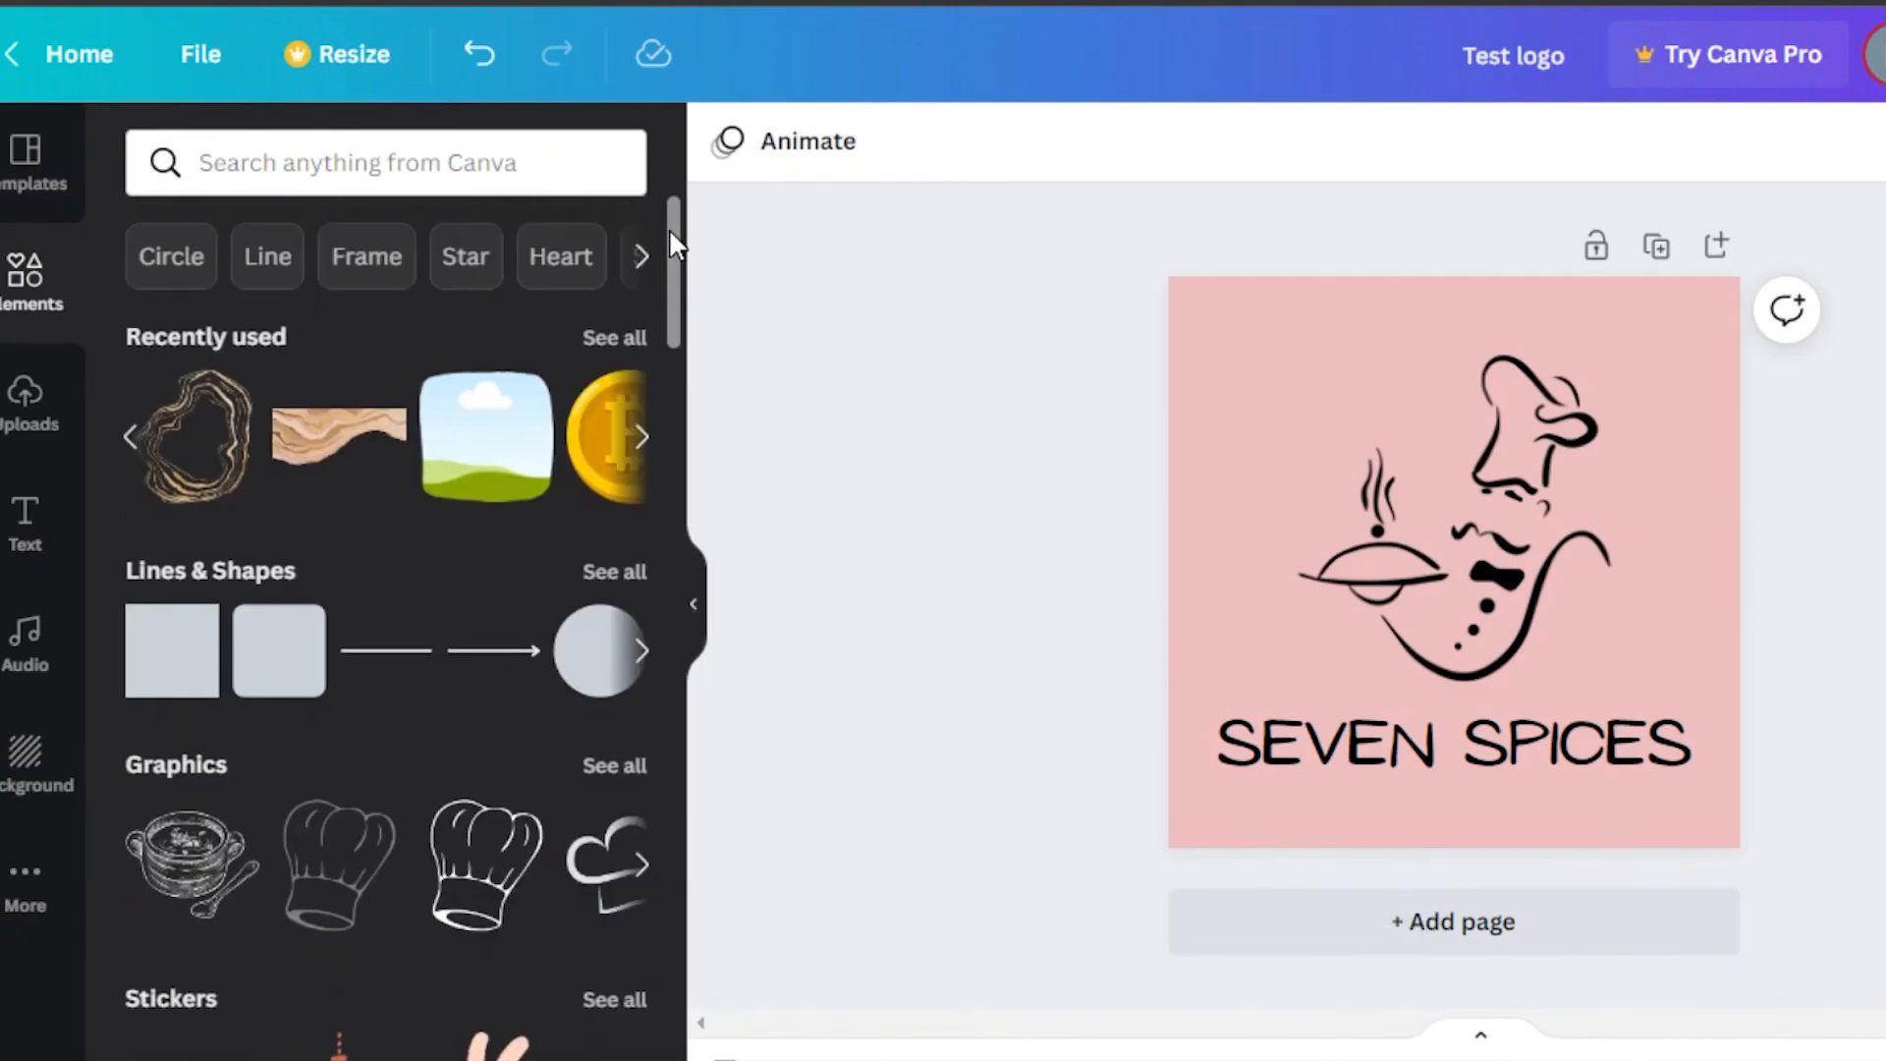